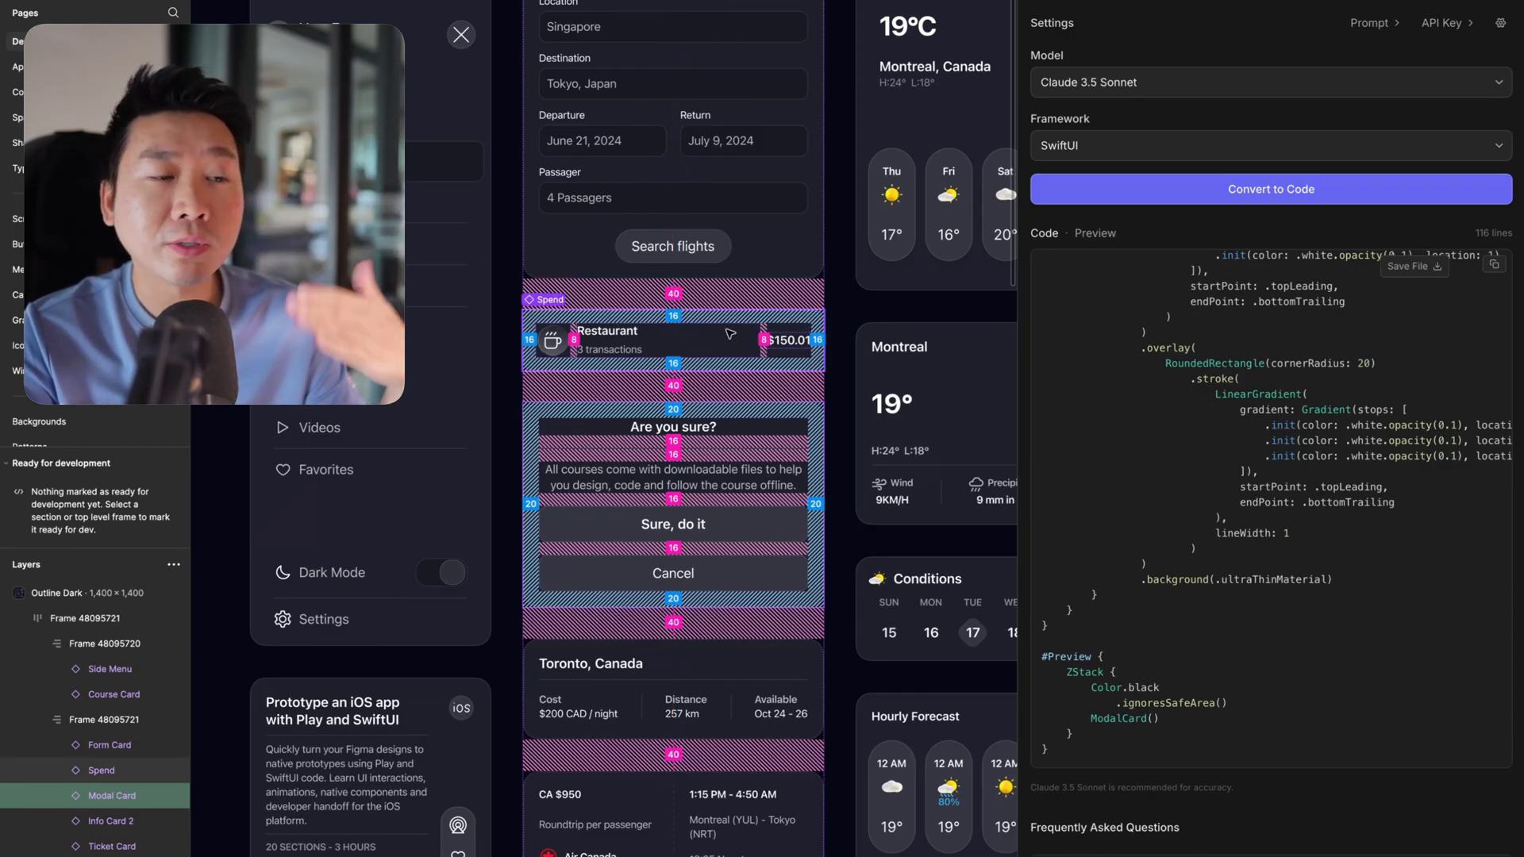
- Measure the spacing around the Restaurant card and the gap to the weather card
key(alt)
key(alt)
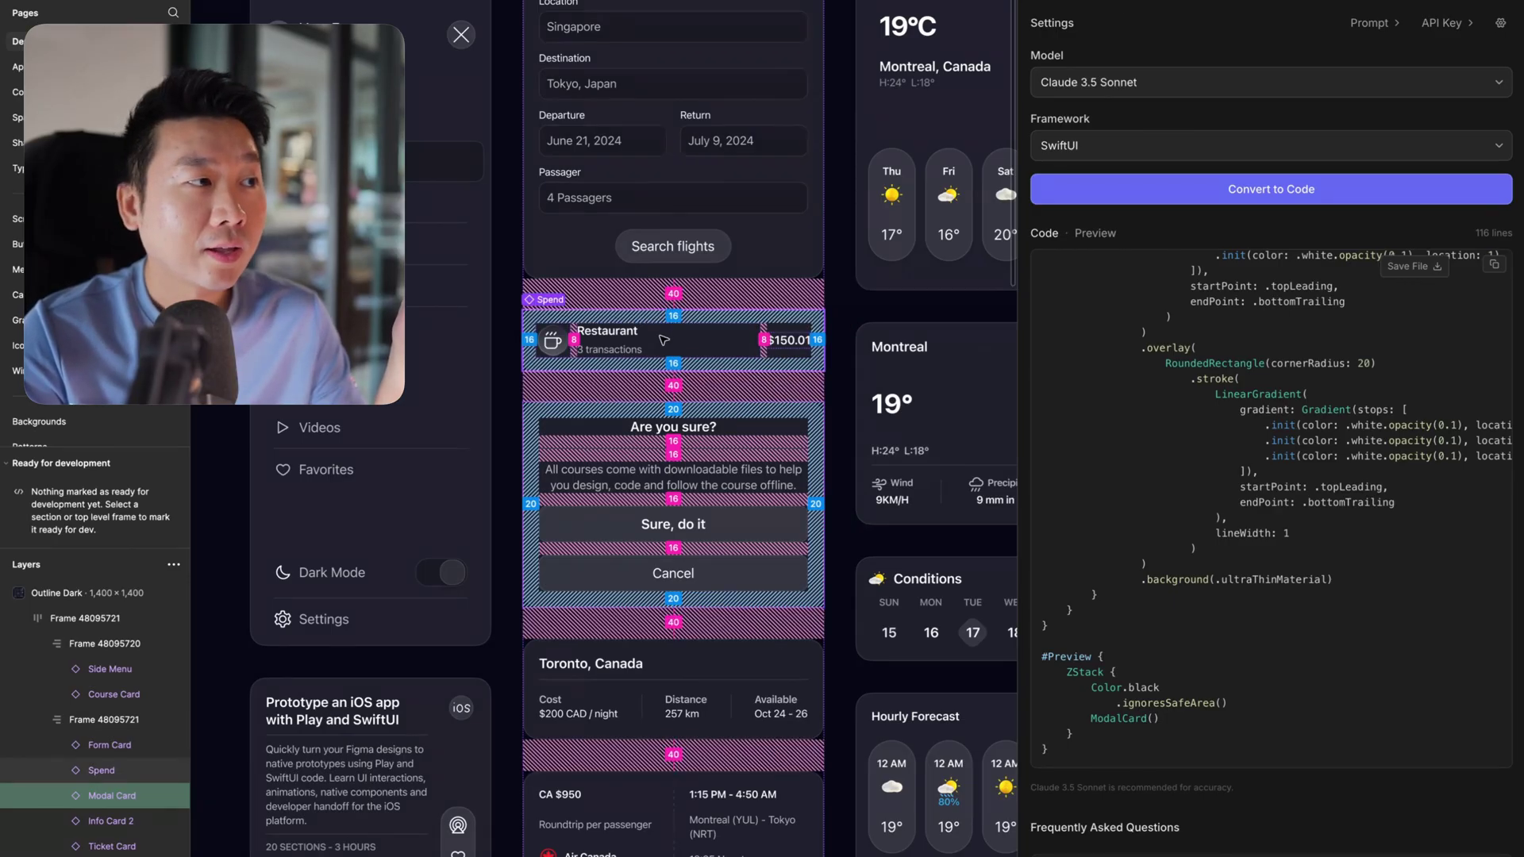
key(alt)
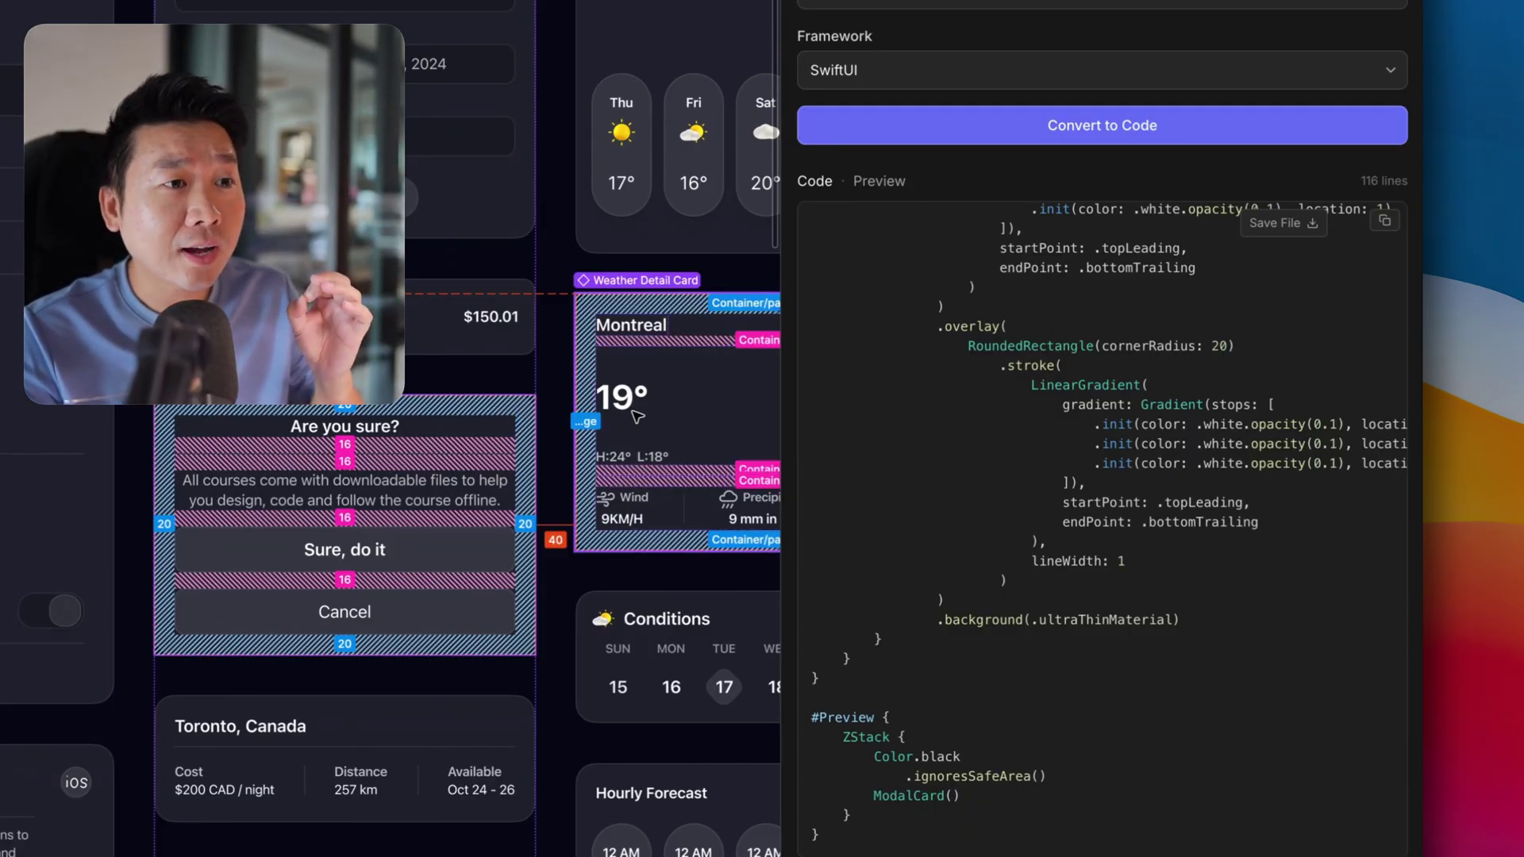
scroll(968, 424, up, 15)
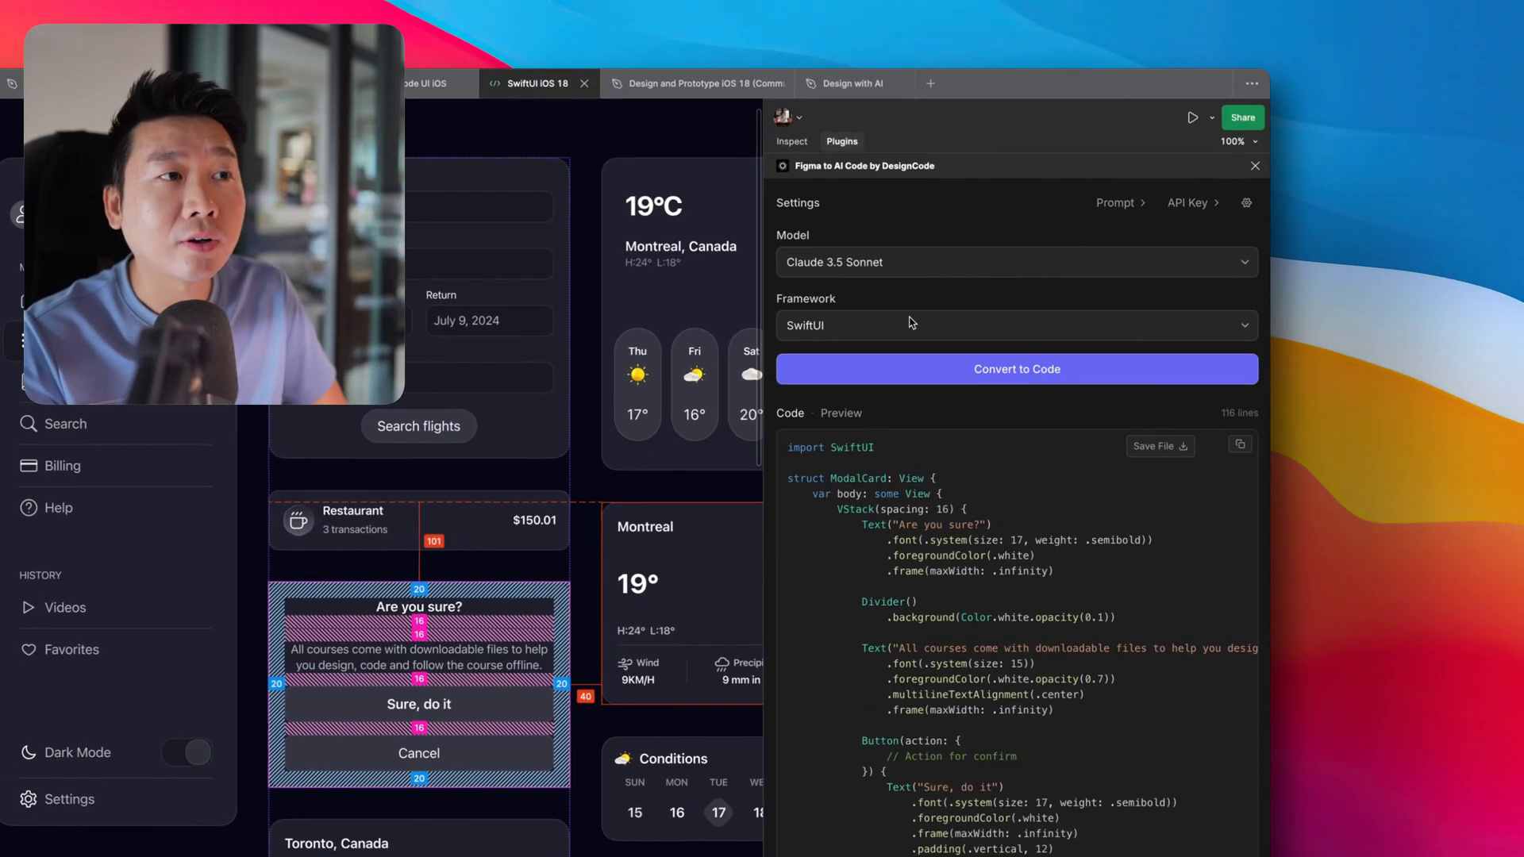
- Convert the modal card to HTML + CSS, check the preview, and read the 113-line code
click(911, 323)
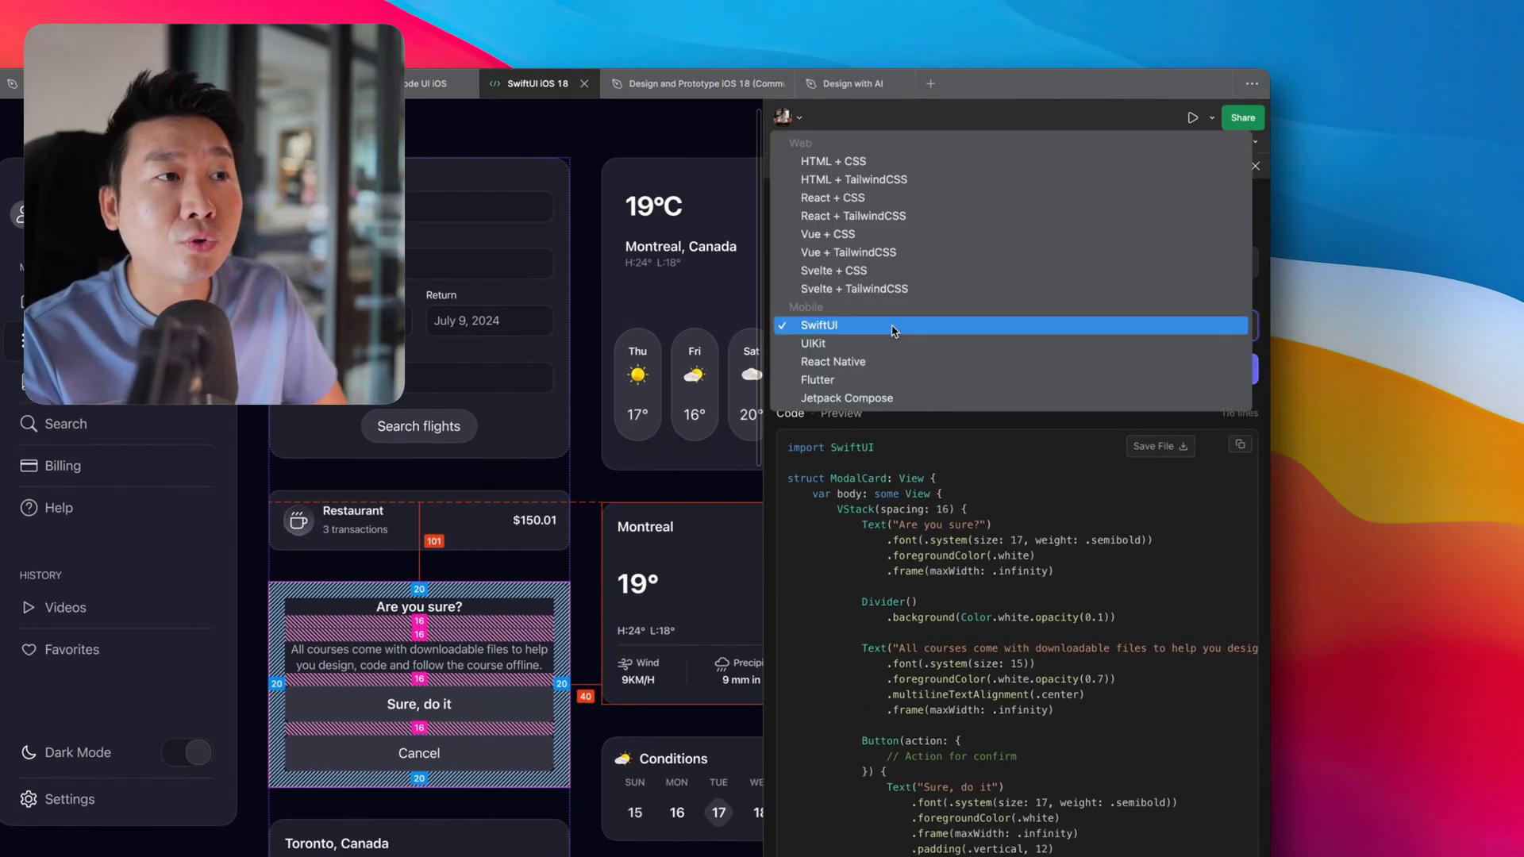
click(914, 160)
click(911, 380)
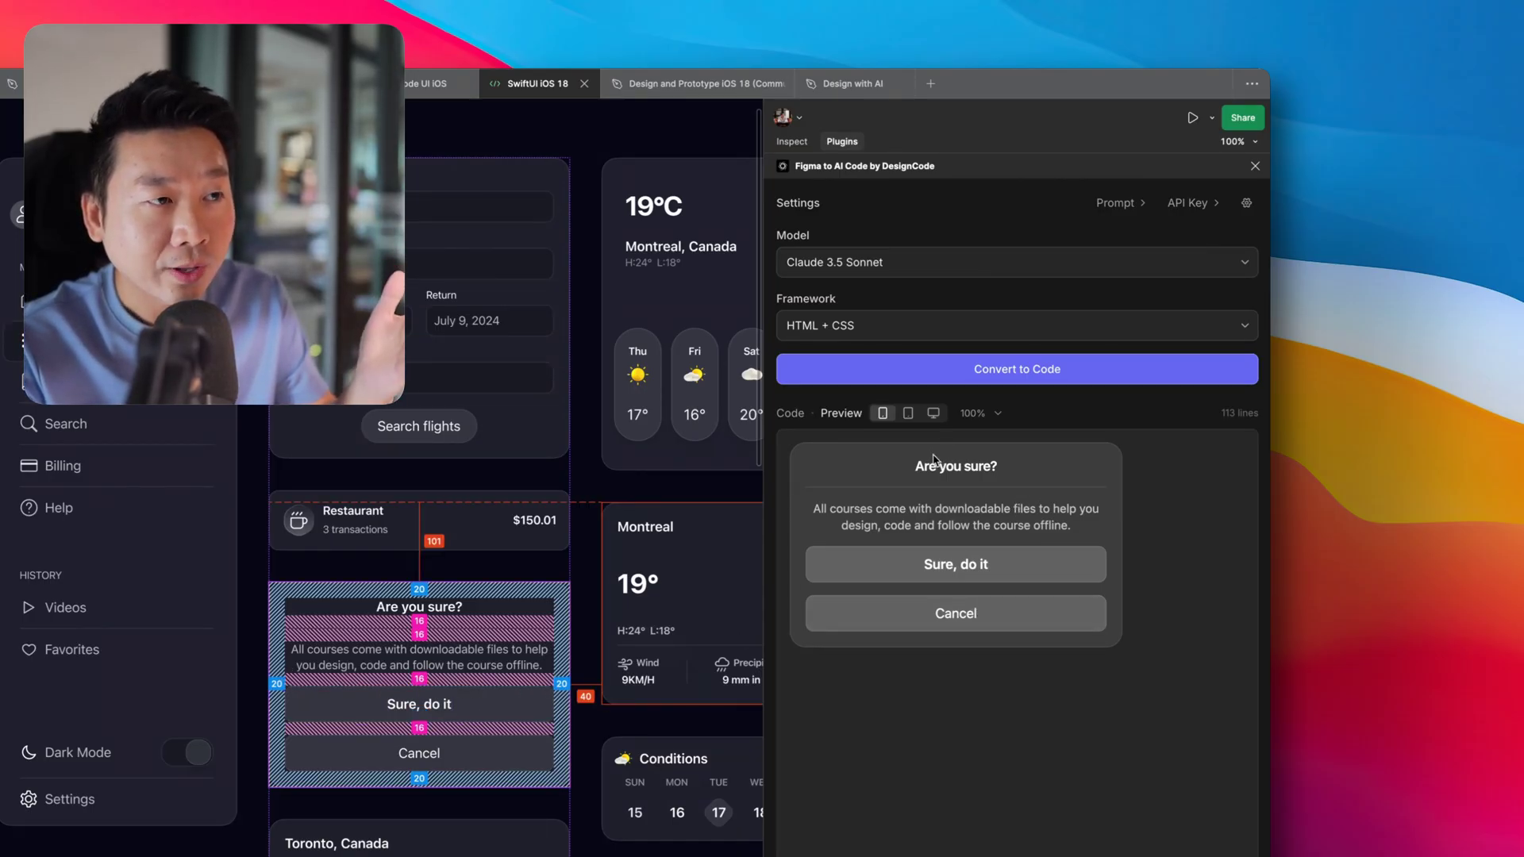
click(799, 415)
scroll(921, 571, up, 3)
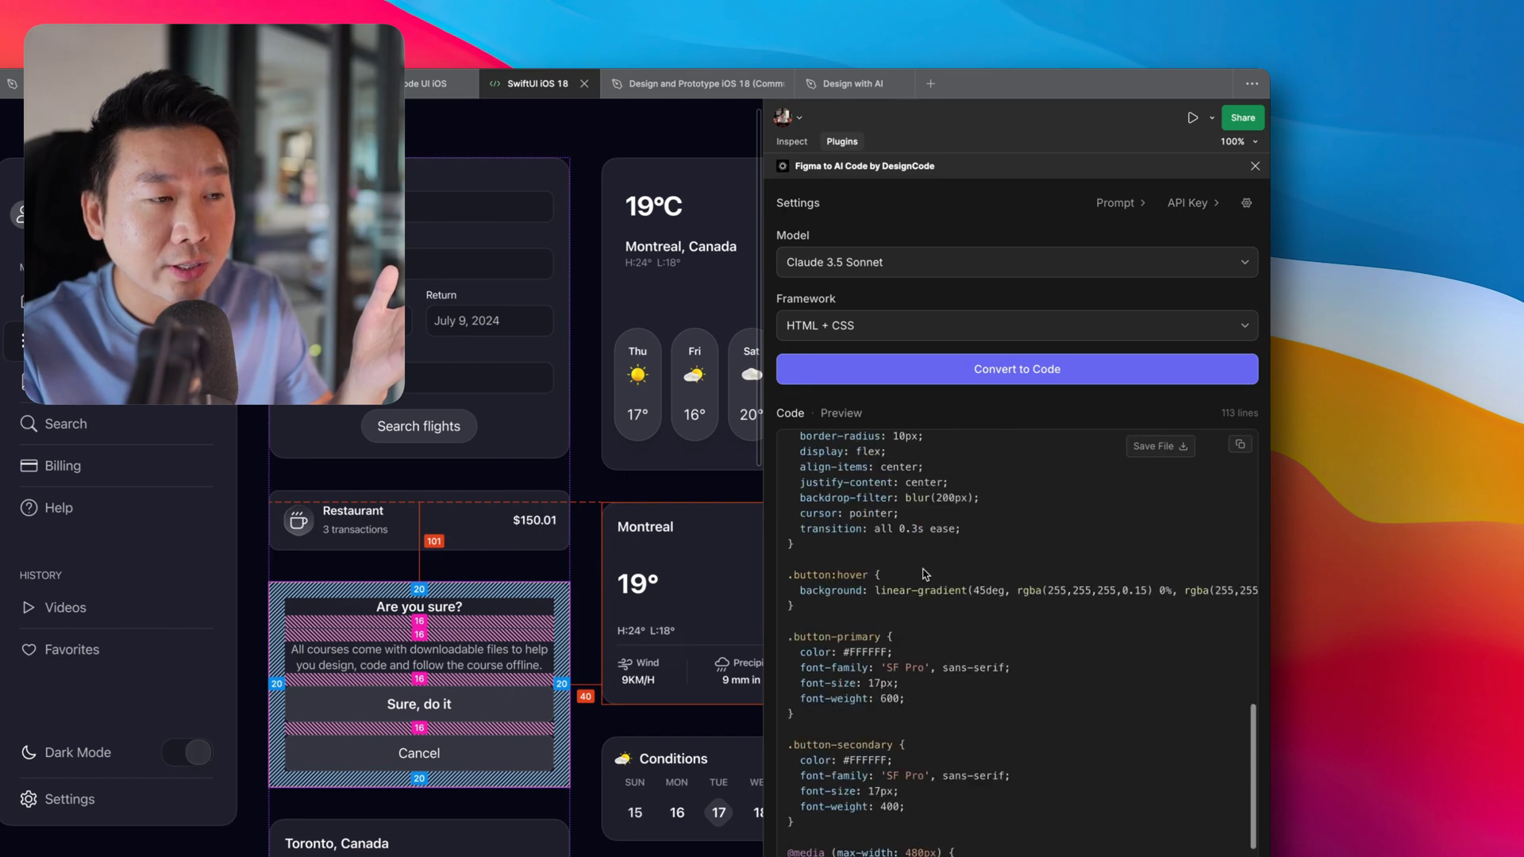
scroll(920, 572, up, 5)
scroll(925, 573, up, 5)
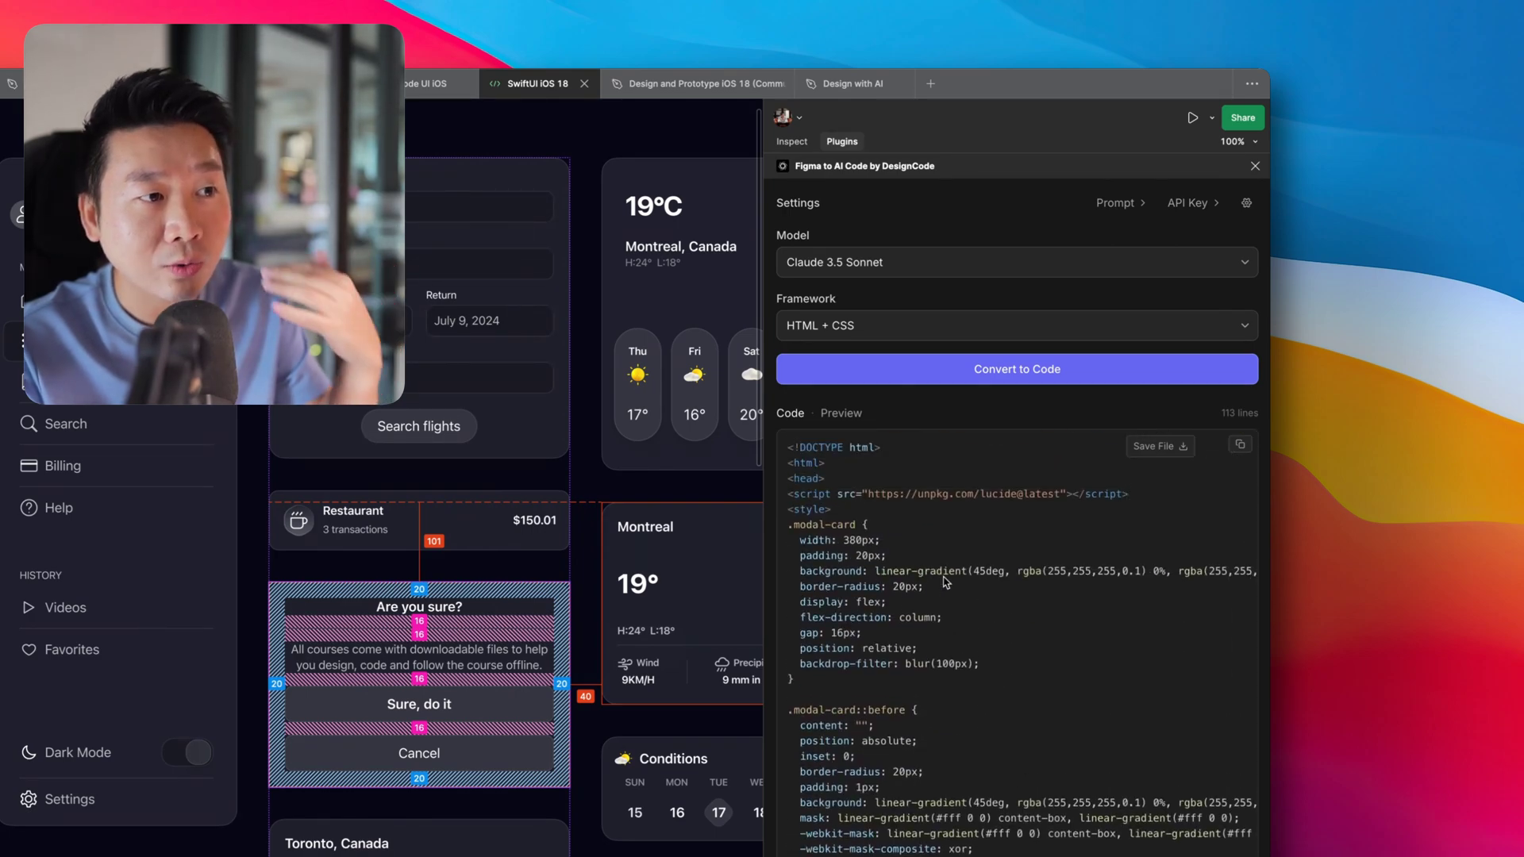
- Regenerate the Modal Card as 125 lines of SwiftUI and copy the code
click(960, 327)
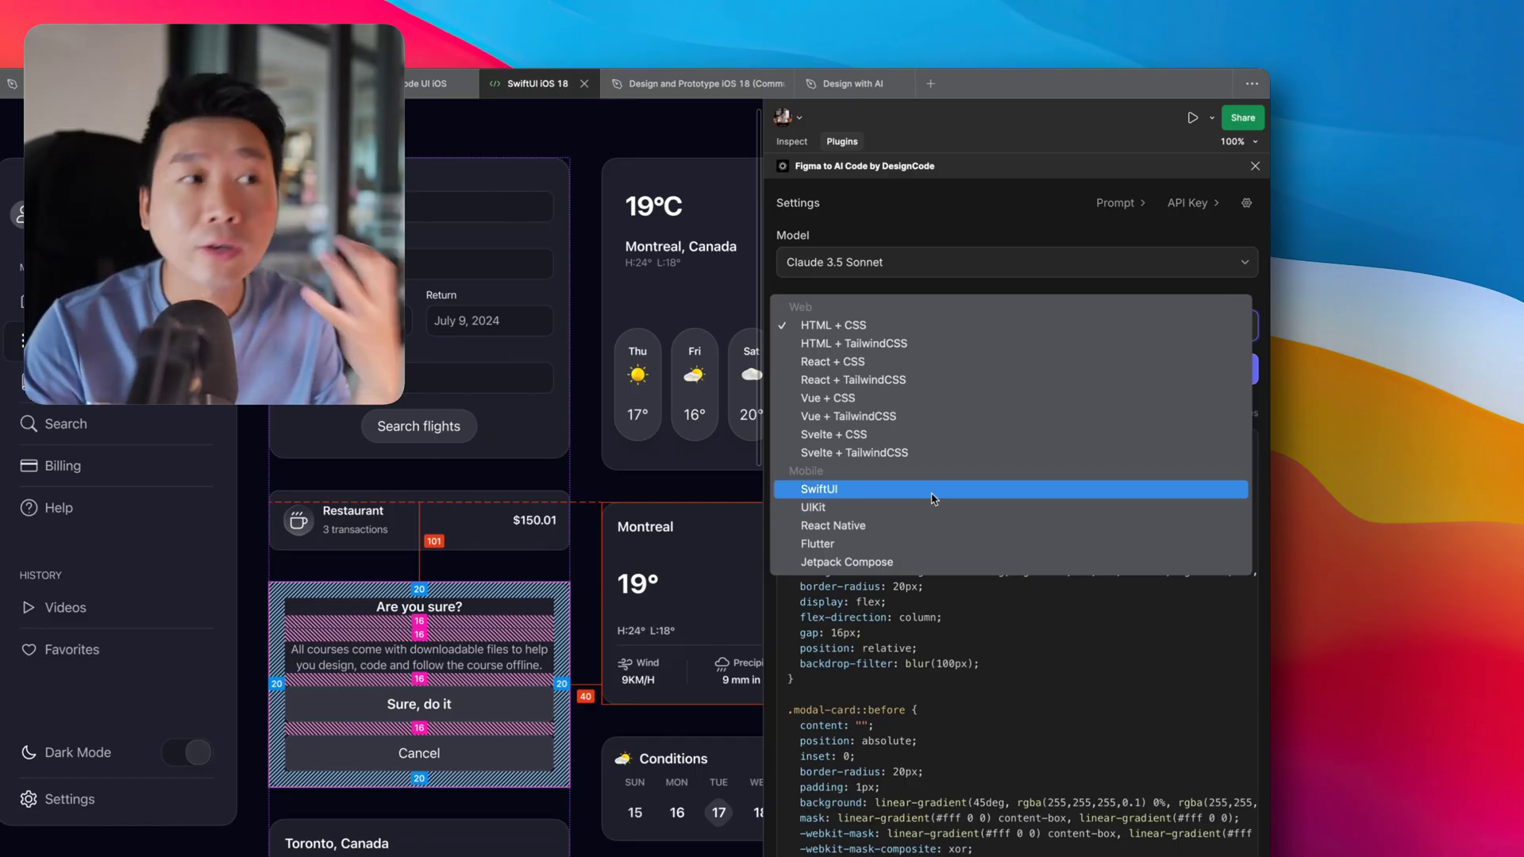
key(Escape)
click(992, 369)
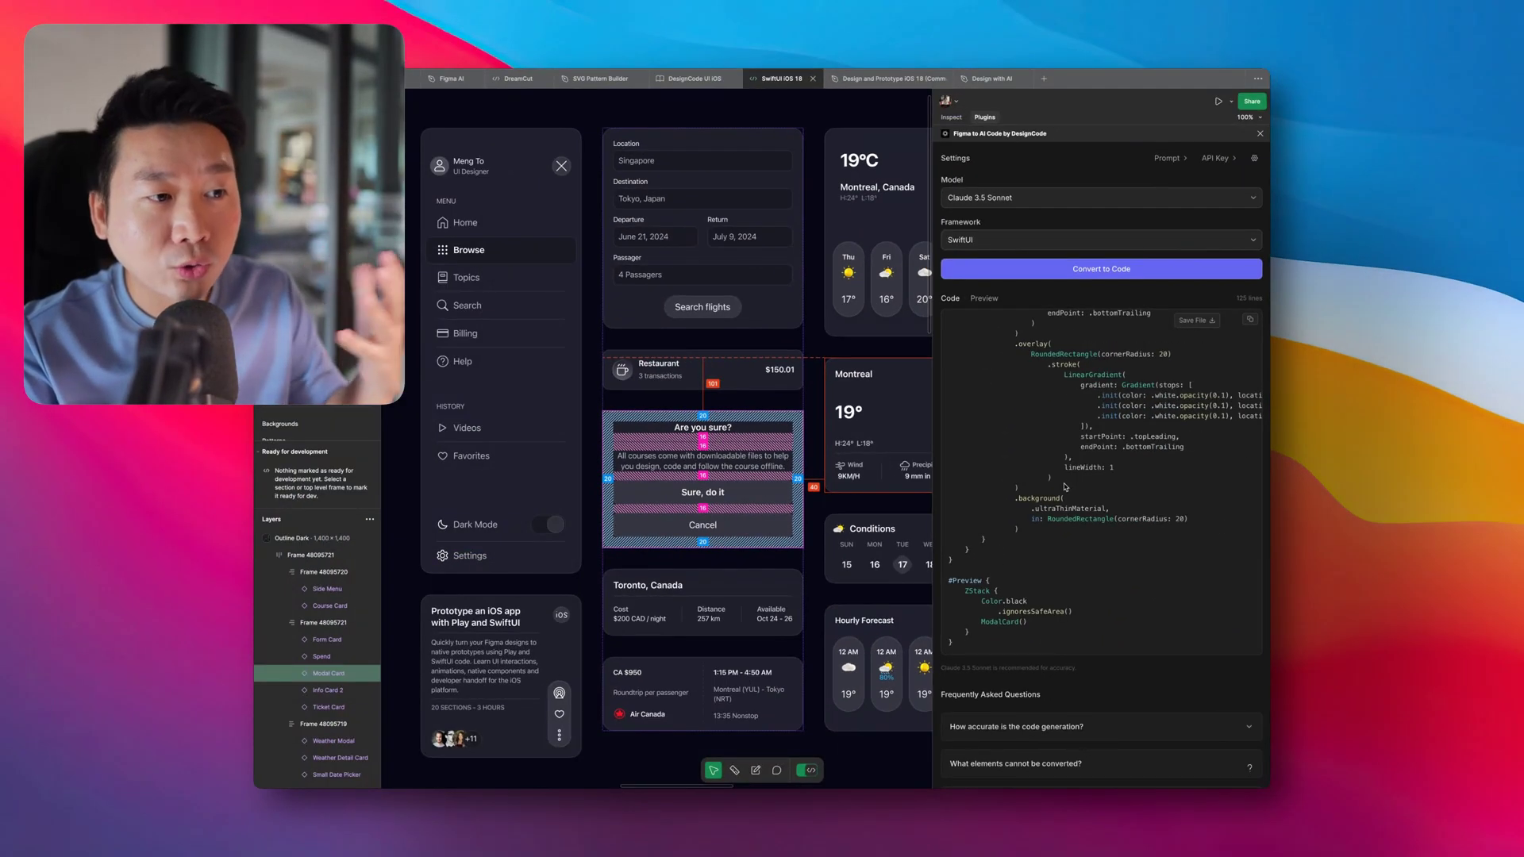
scroll(1068, 488, up, 5)
scroll(1069, 488, up, 10)
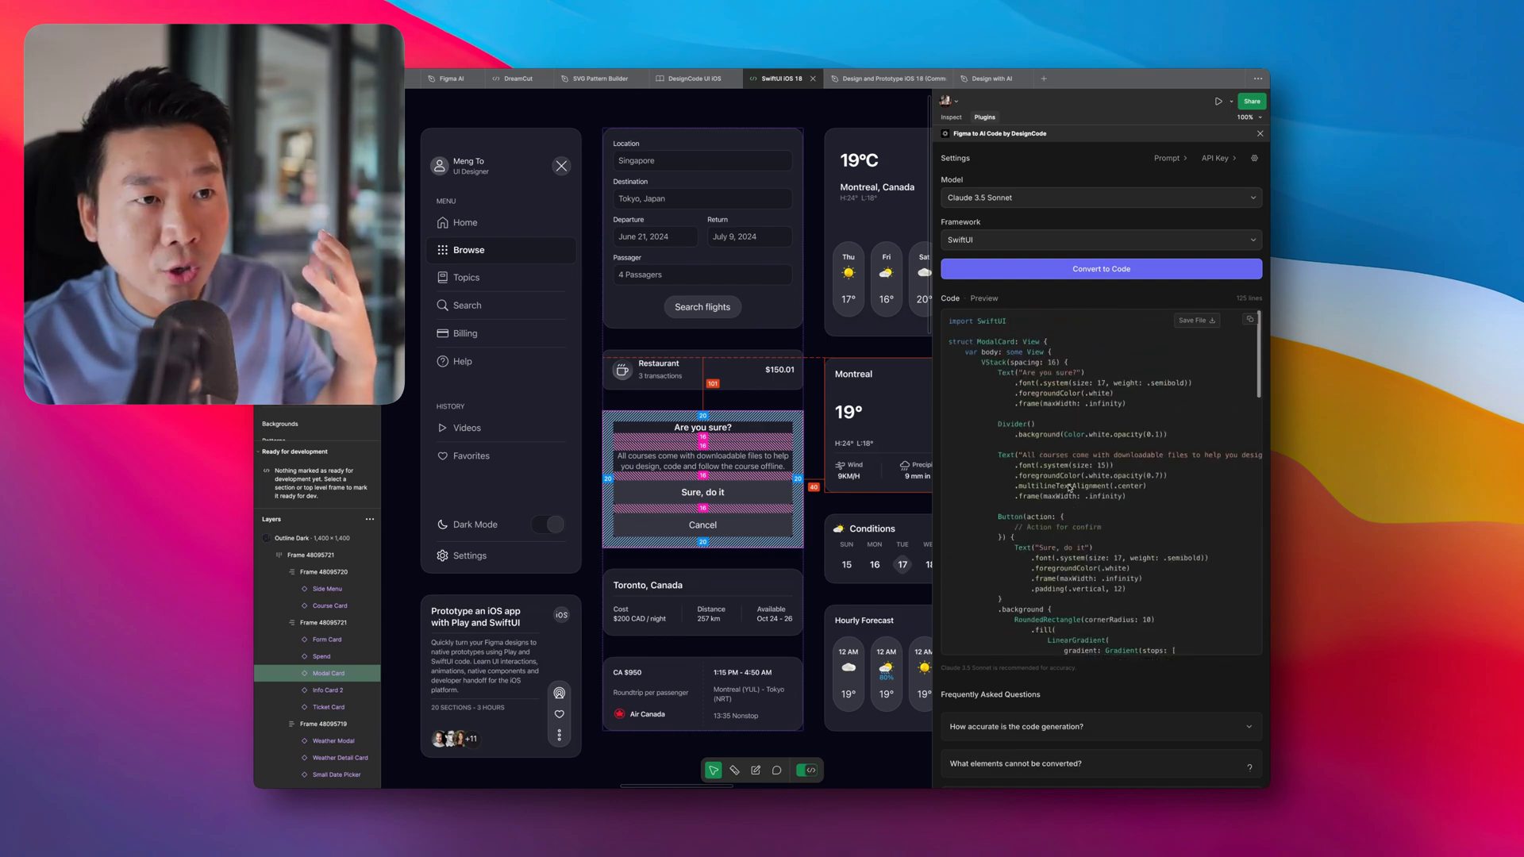
click(1249, 319)
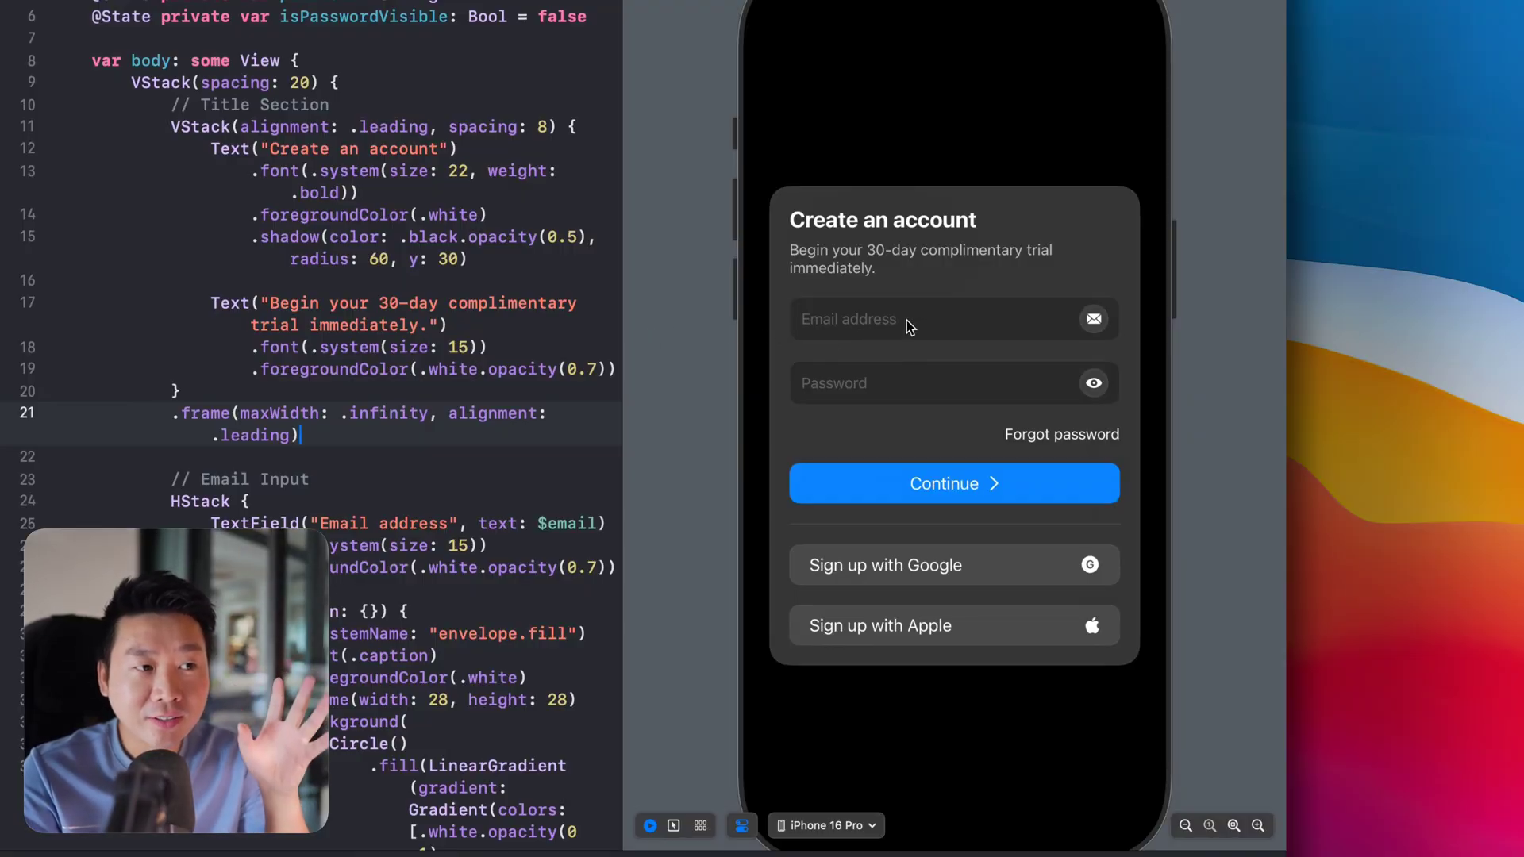
- Review the SignUpView code, including the cornerRadius, padding and eye-icon font modifiers
scroll(530, 322, down, 5)
scroll(402, 334, down, 15)
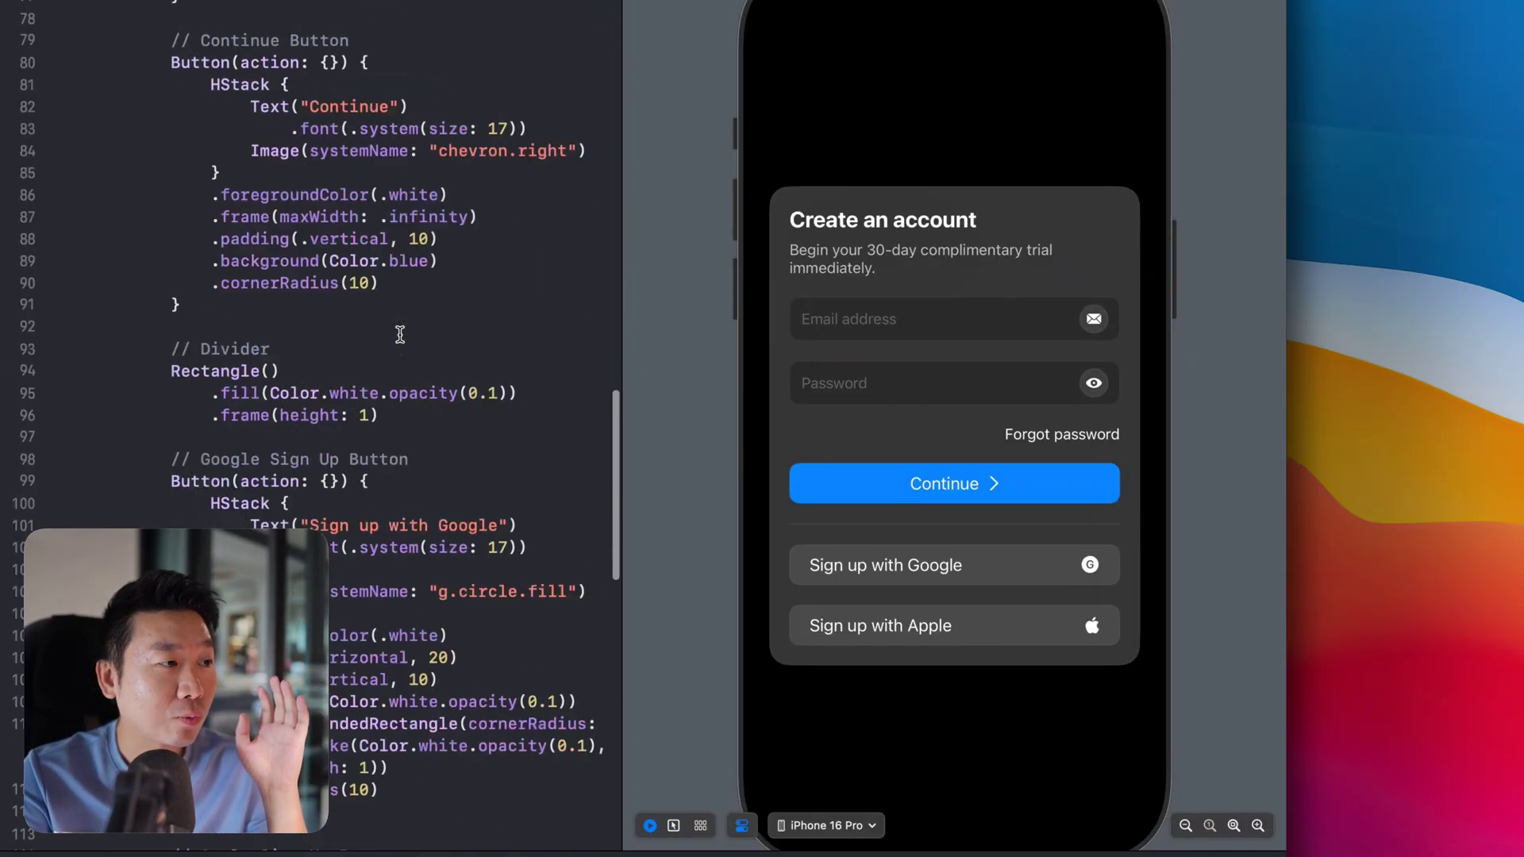
scroll(402, 330, down, 15)
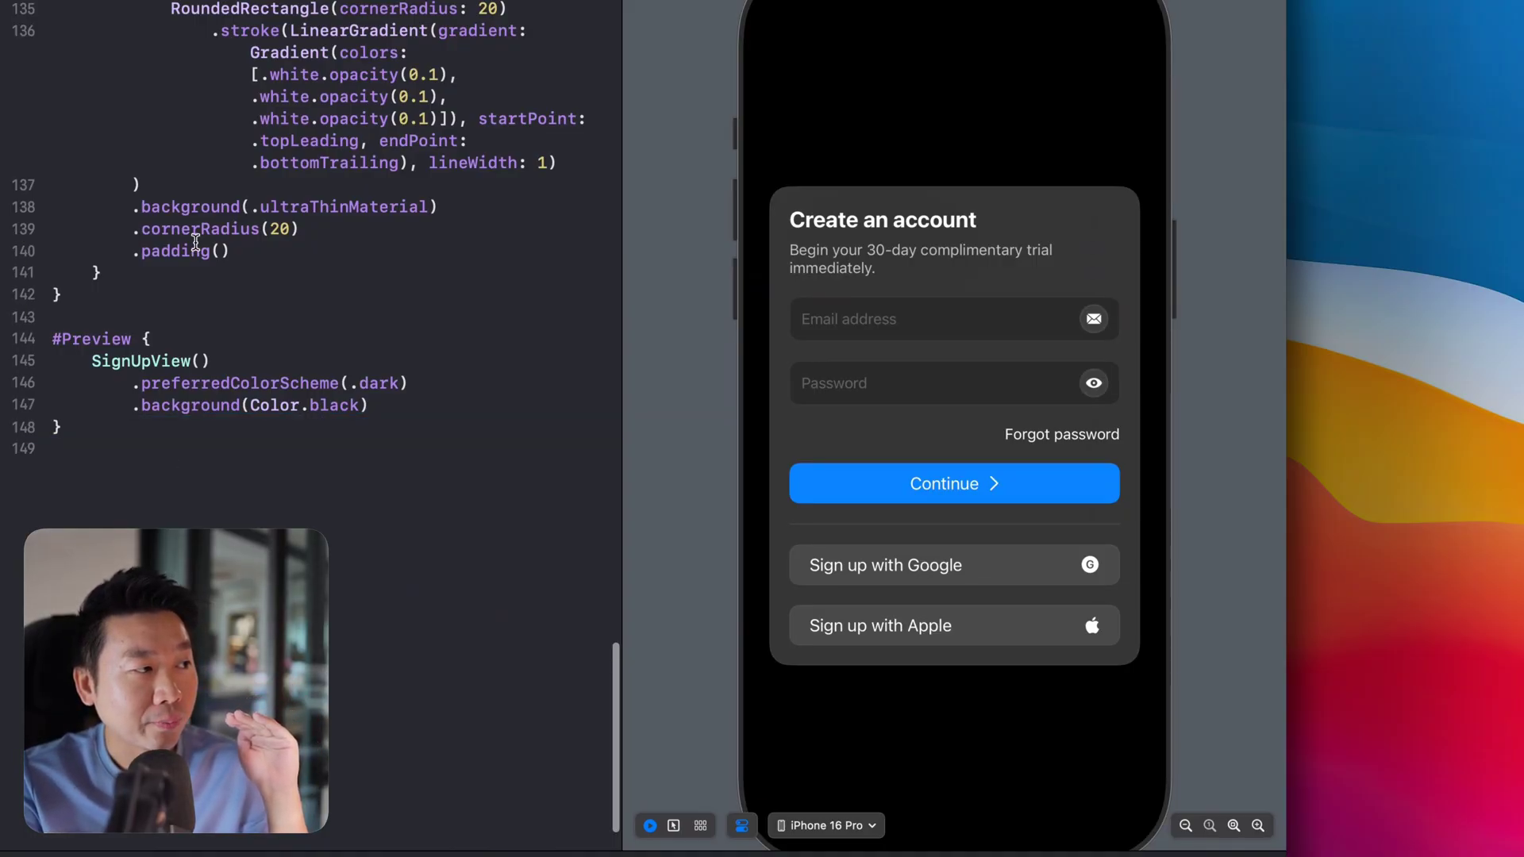
drag(232, 251, 130, 229)
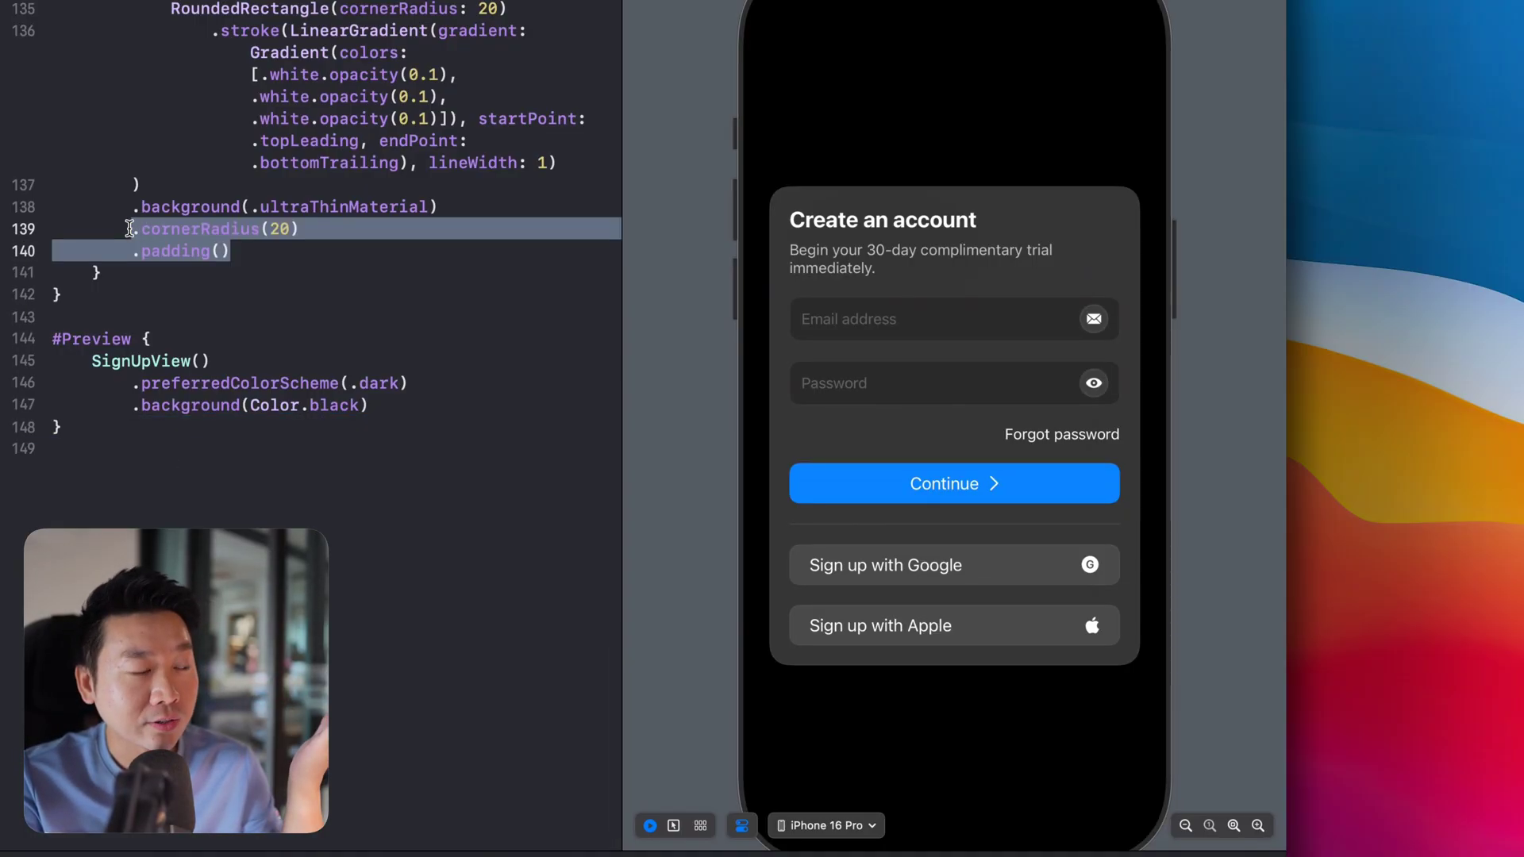
click(418, 405)
click(214, 443)
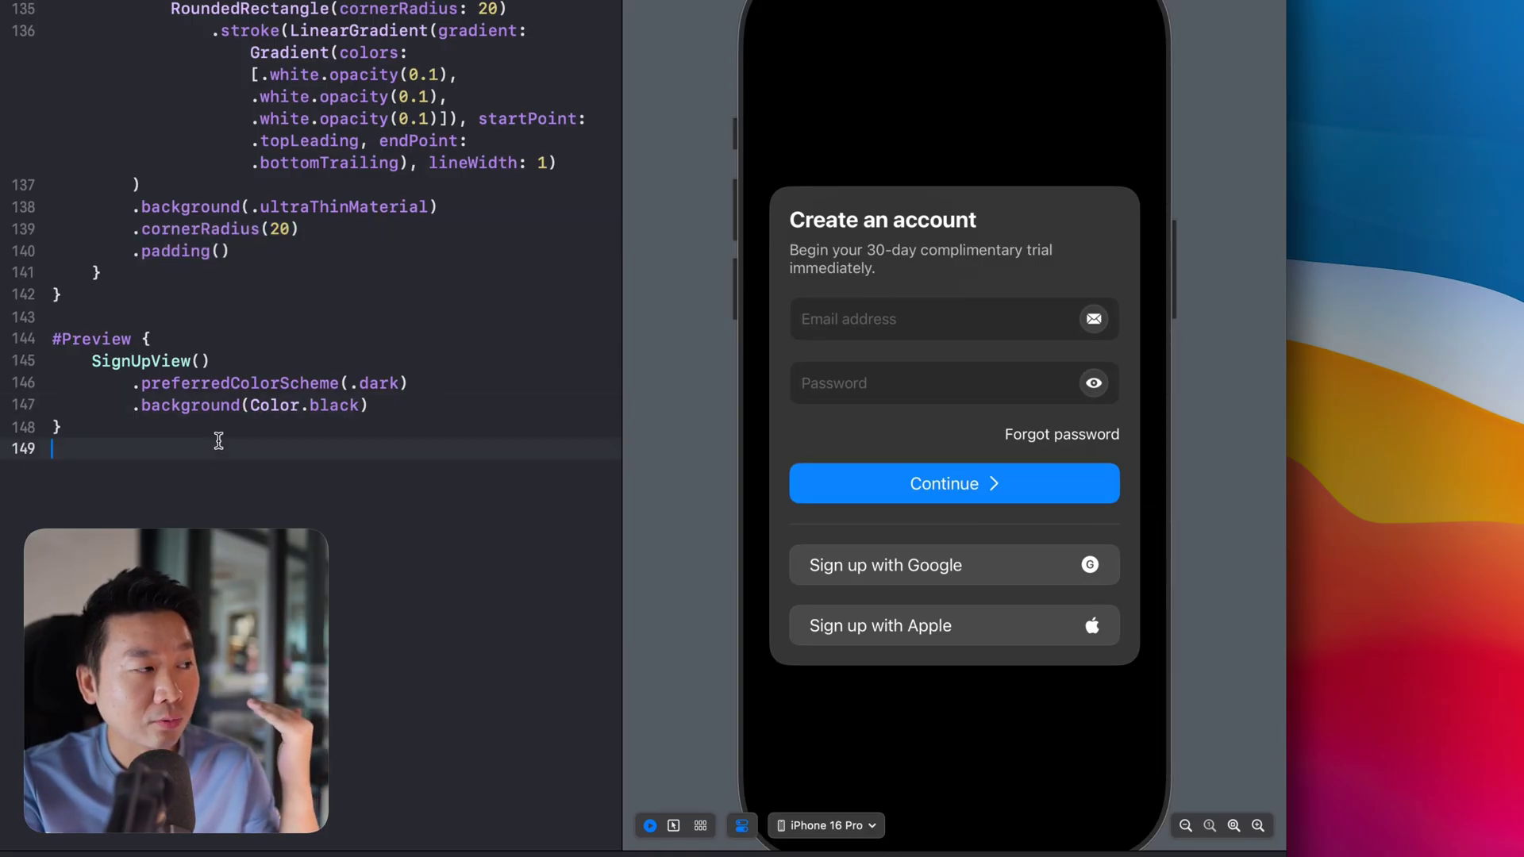
scroll(215, 438, up, 10)
scroll(218, 441, up, 10)
scroll(218, 441, up, 10)
scroll(218, 441, up, 5)
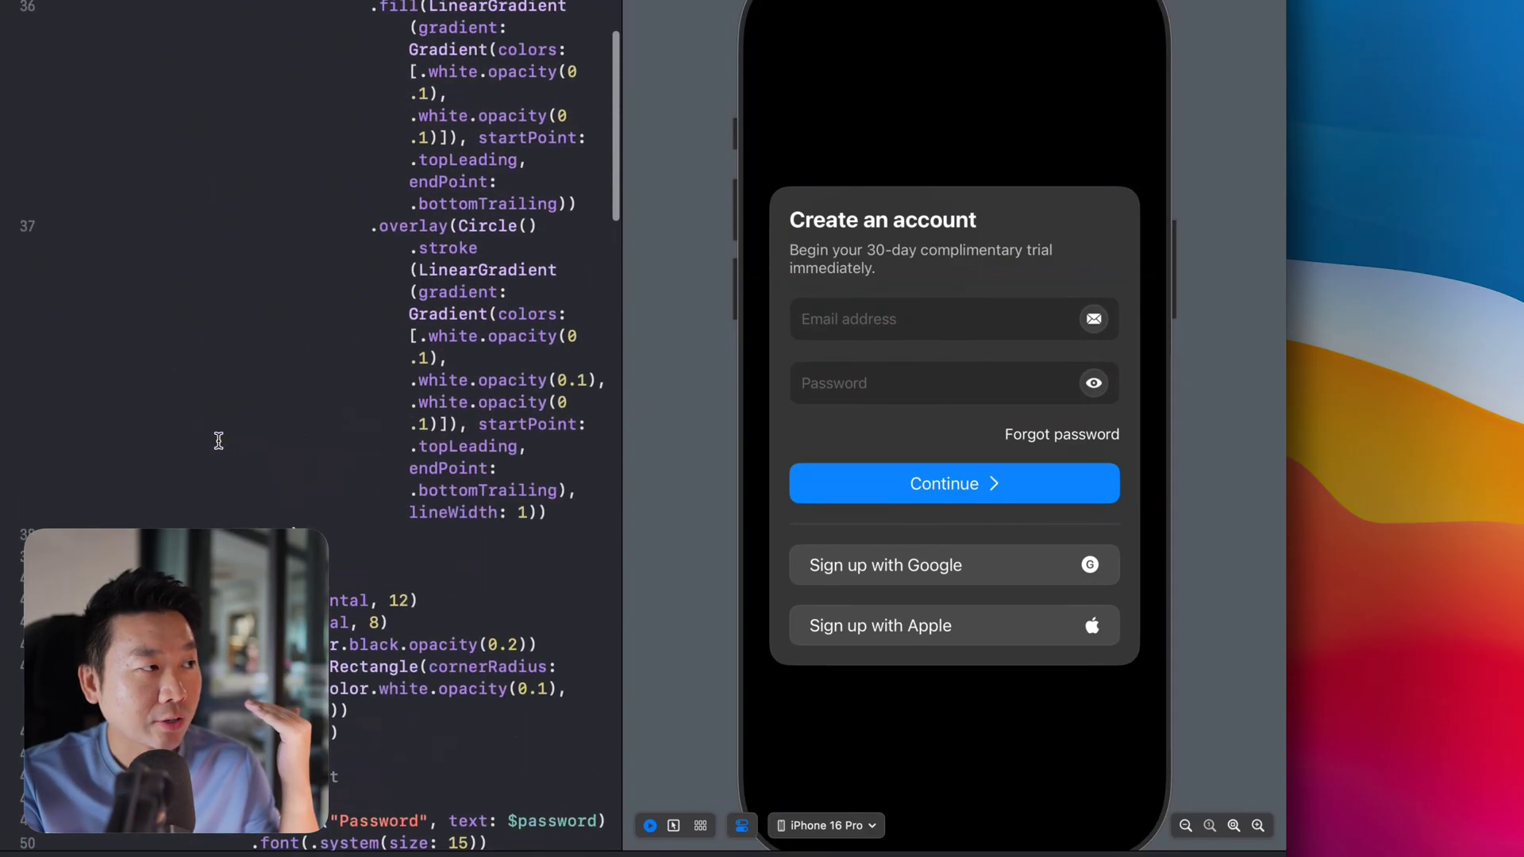
scroll(218, 441, down, 5)
click(474, 474)
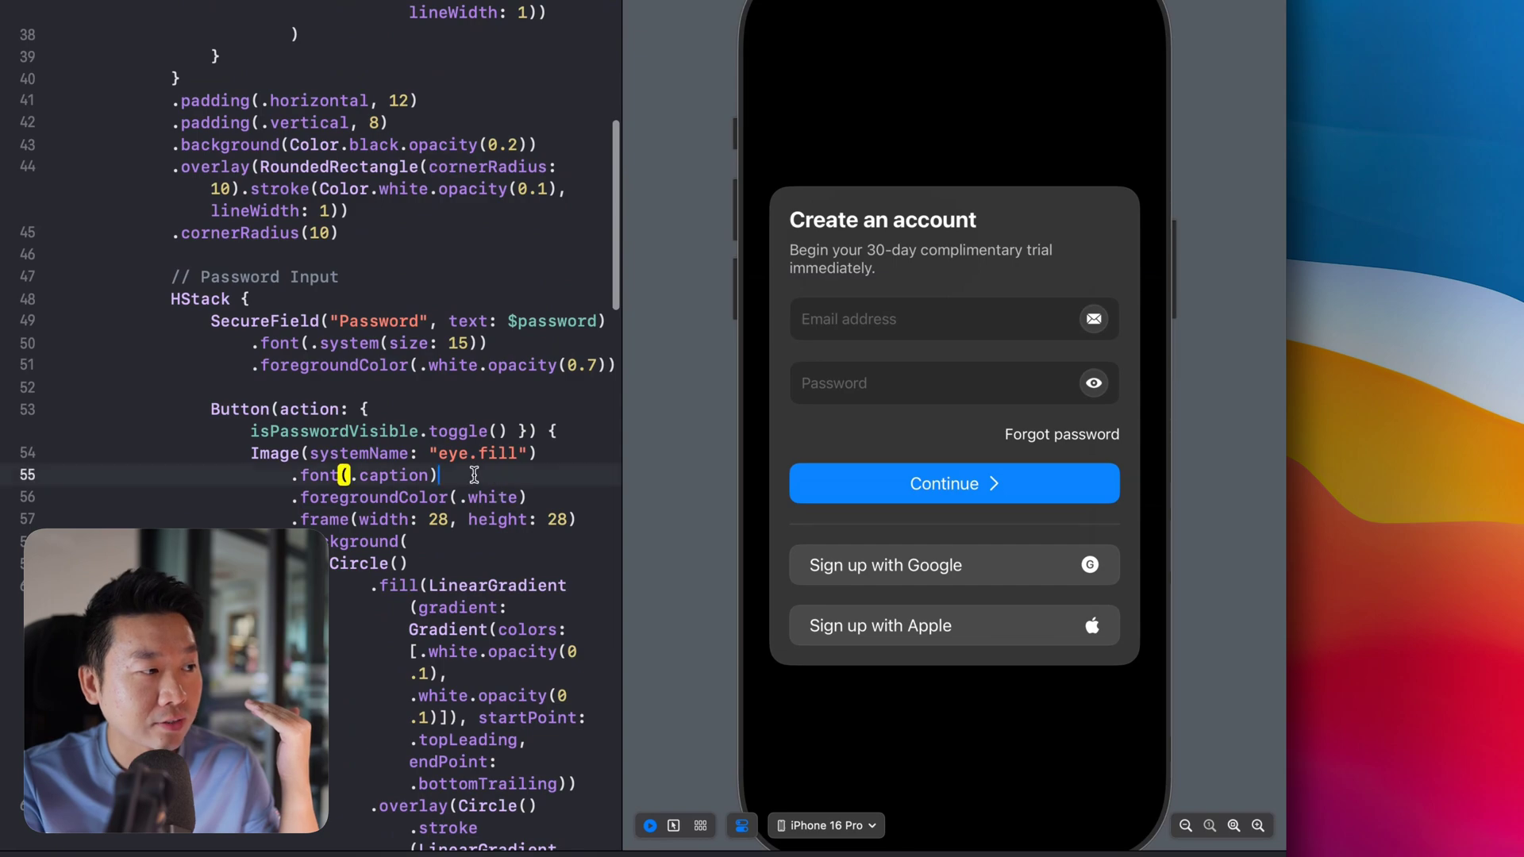
- Enter an email in the preview and try the Continue, Google and Apple buttons
click(944, 322)
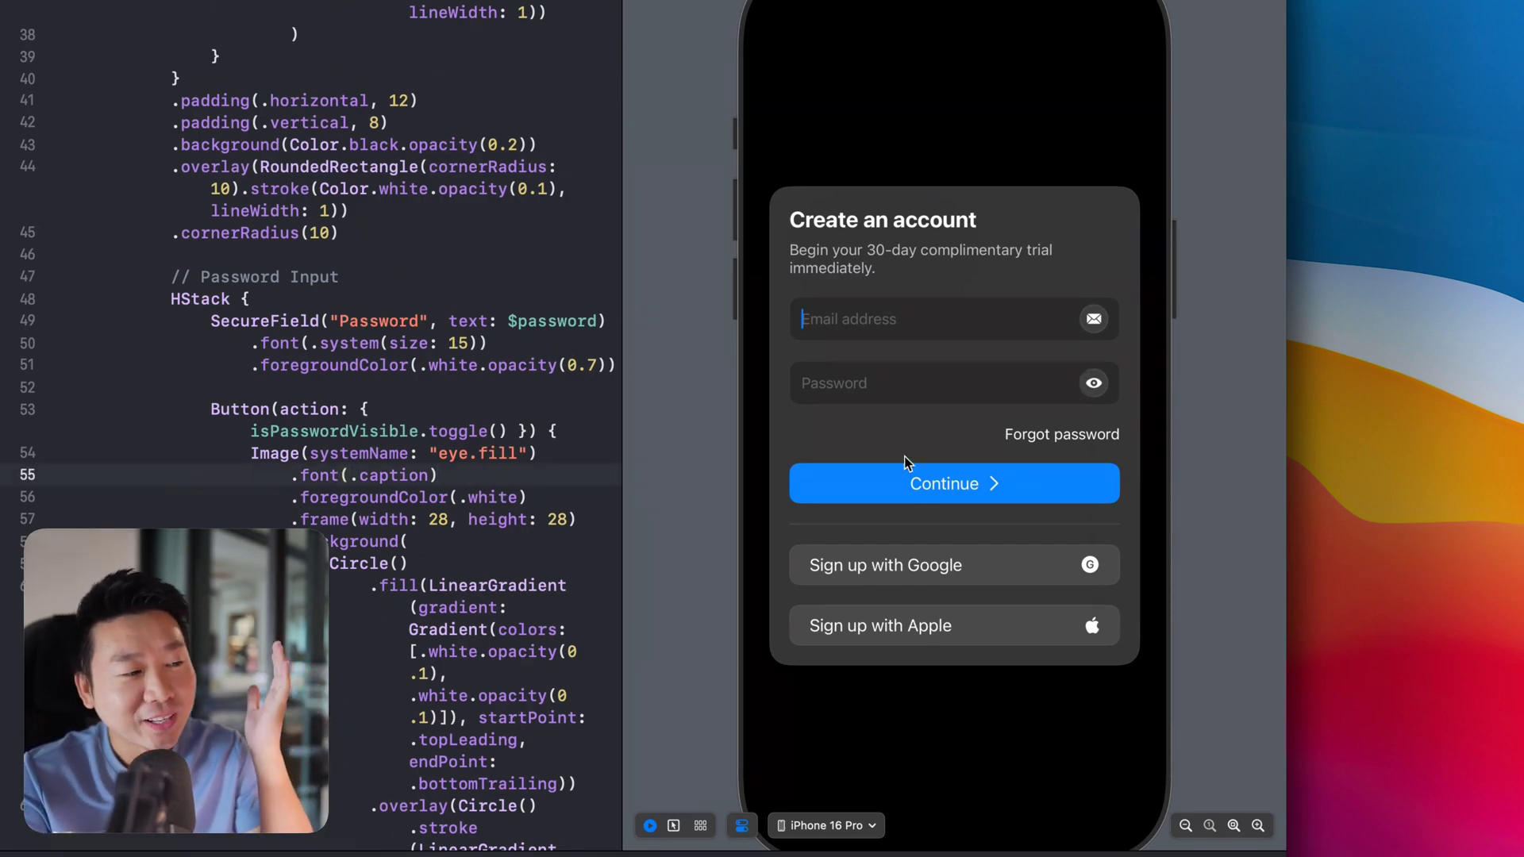
click(935, 479)
click(925, 568)
click(921, 623)
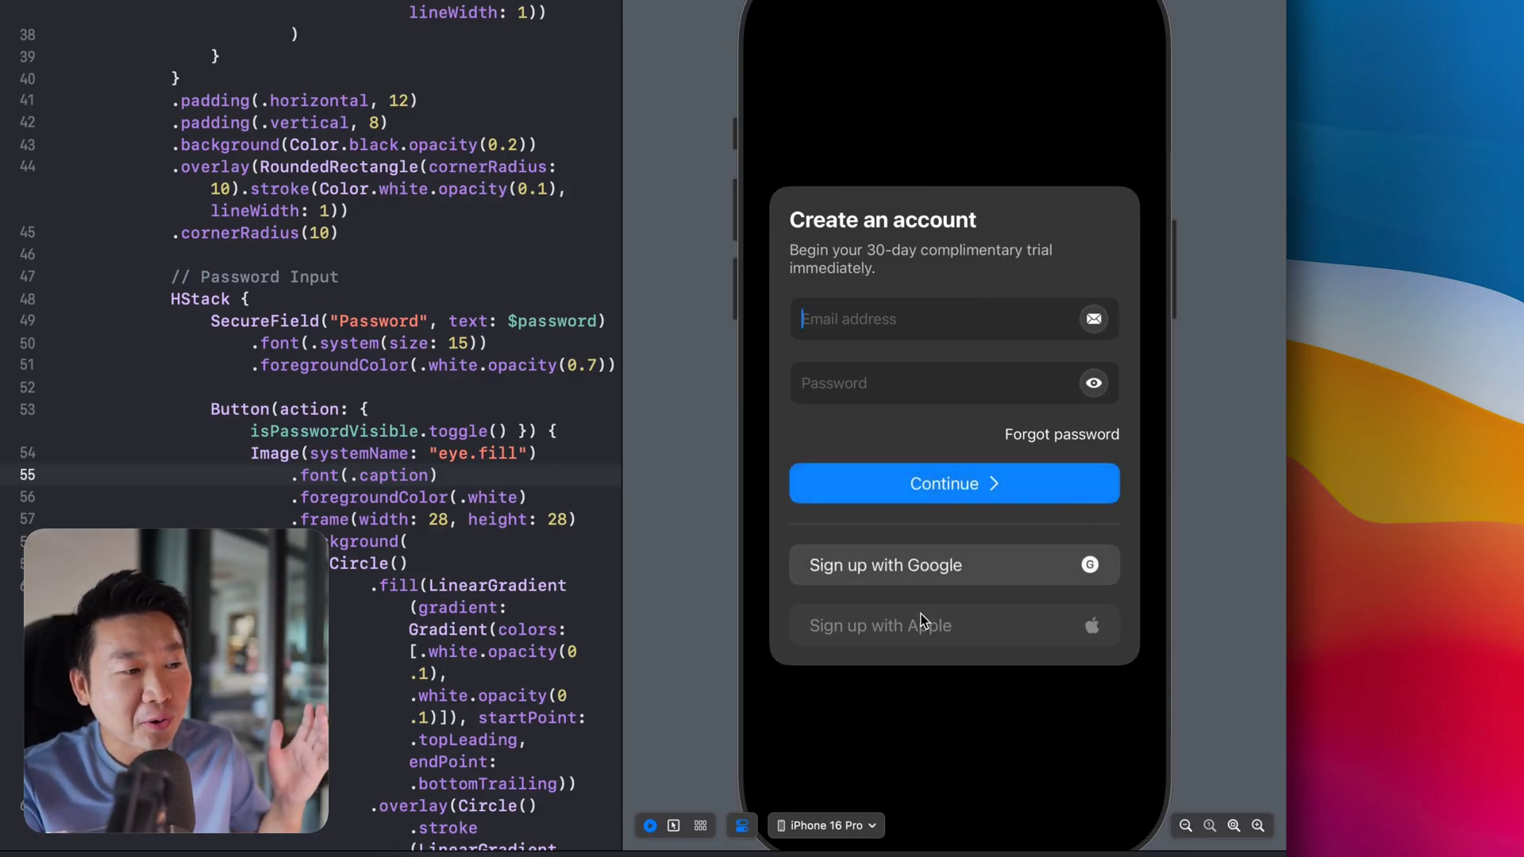
- Enter a masked password in the preview's password field
scroll(153, 323, up, 5)
scroll(238, 238, up, 5)
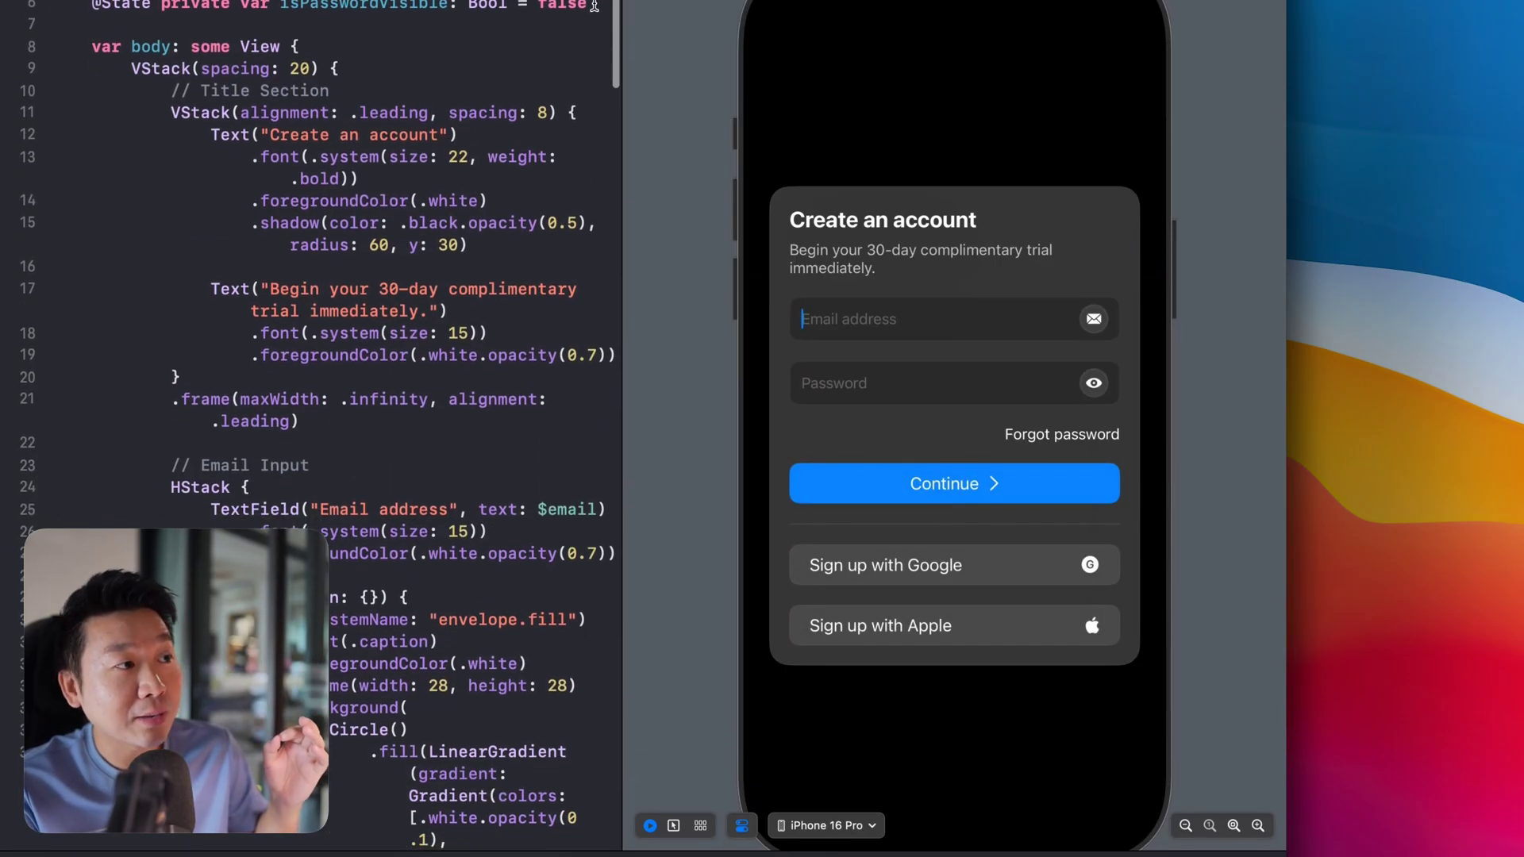
scroll(594, 6, up, 1)
drag(591, 36, 101, 8)
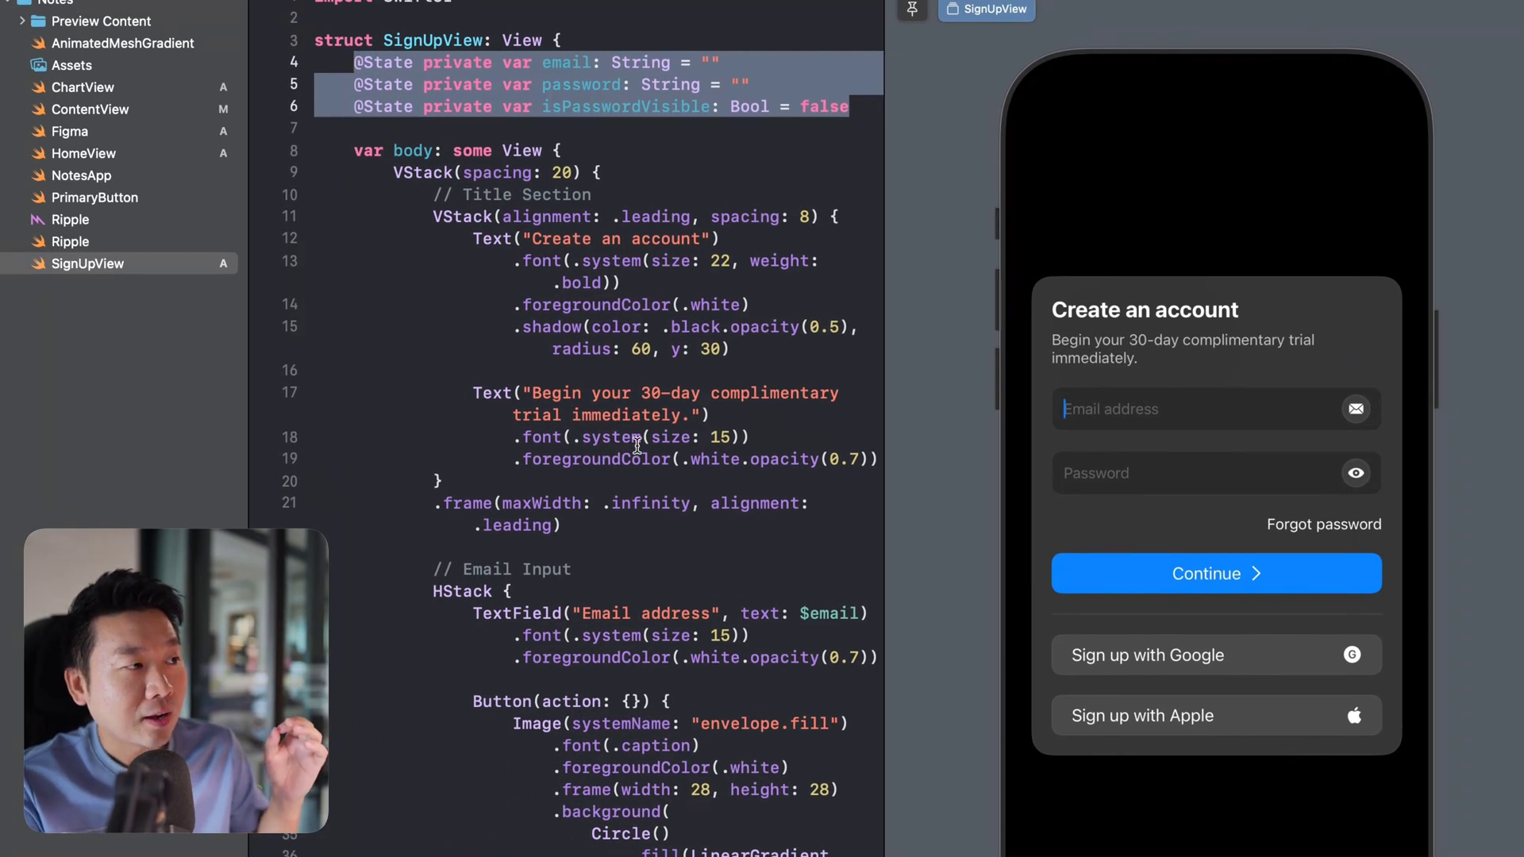
scroll(356, 64, down, 4)
click(1176, 585)
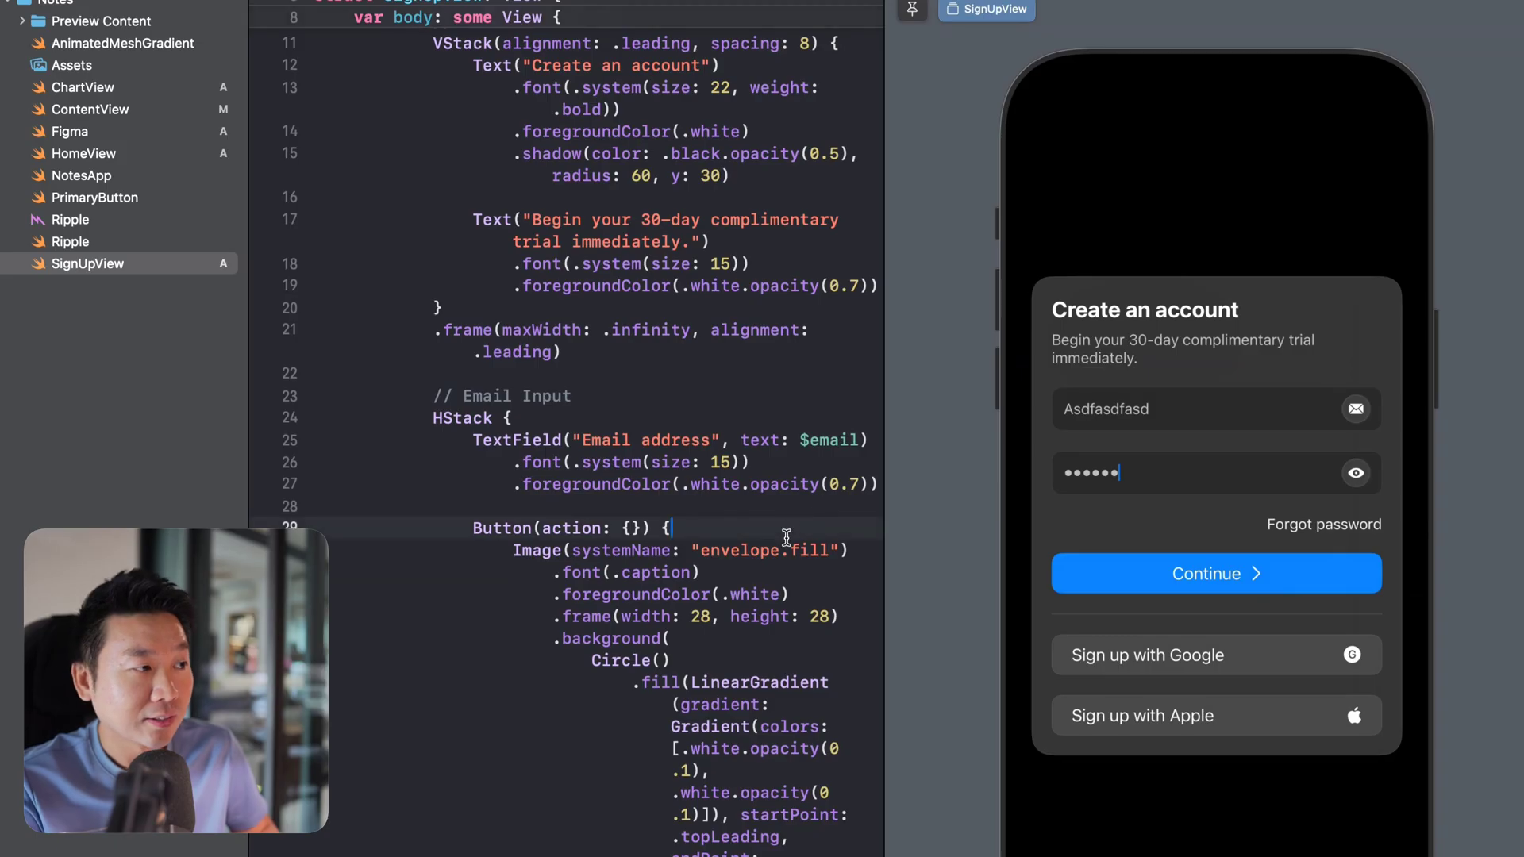
scroll(790, 536, down, 10)
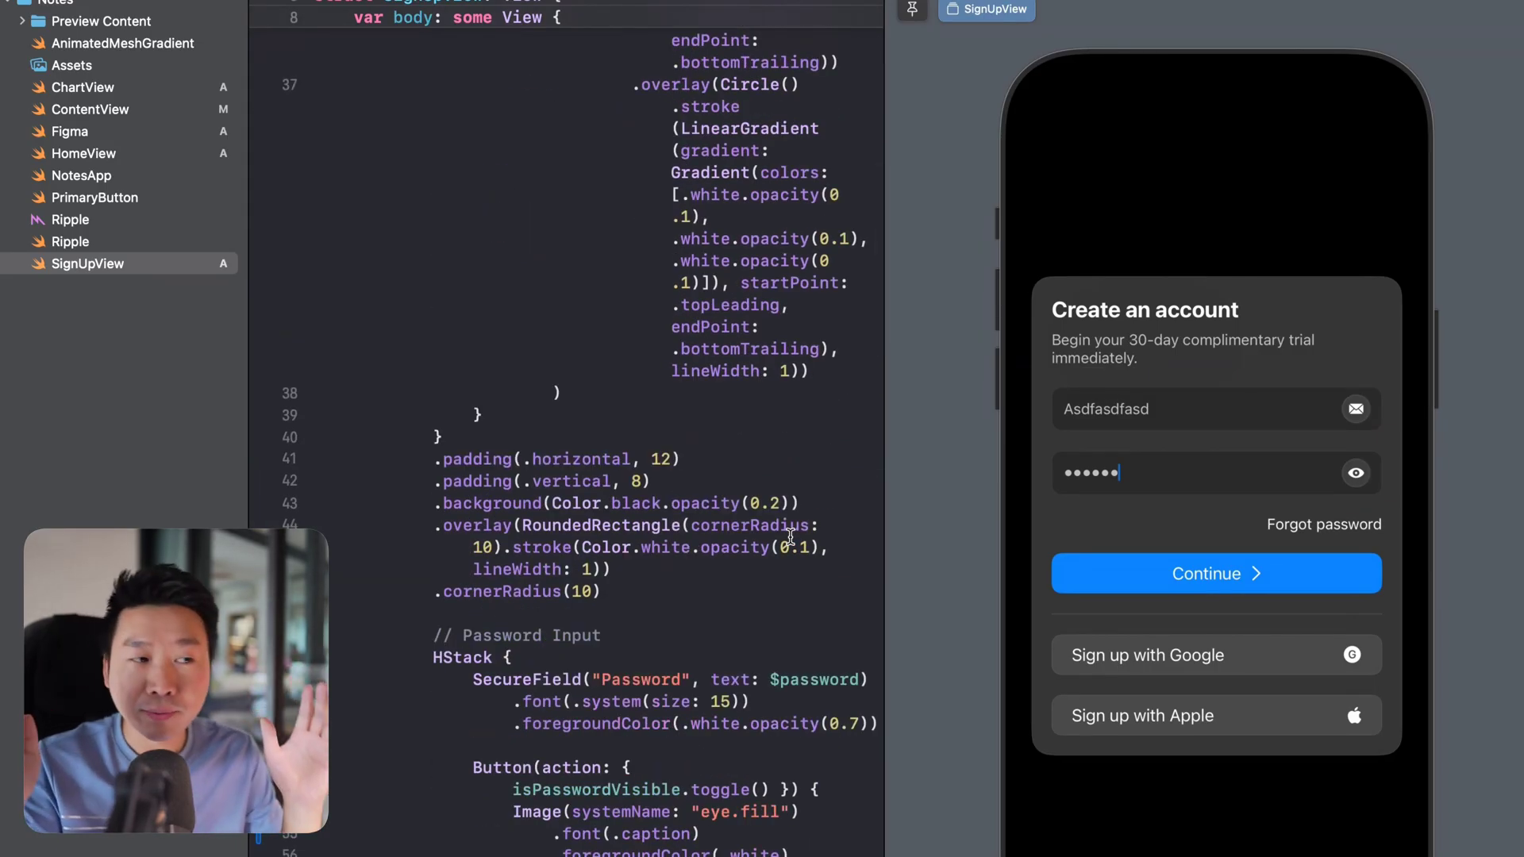
scroll(791, 536, down, 5)
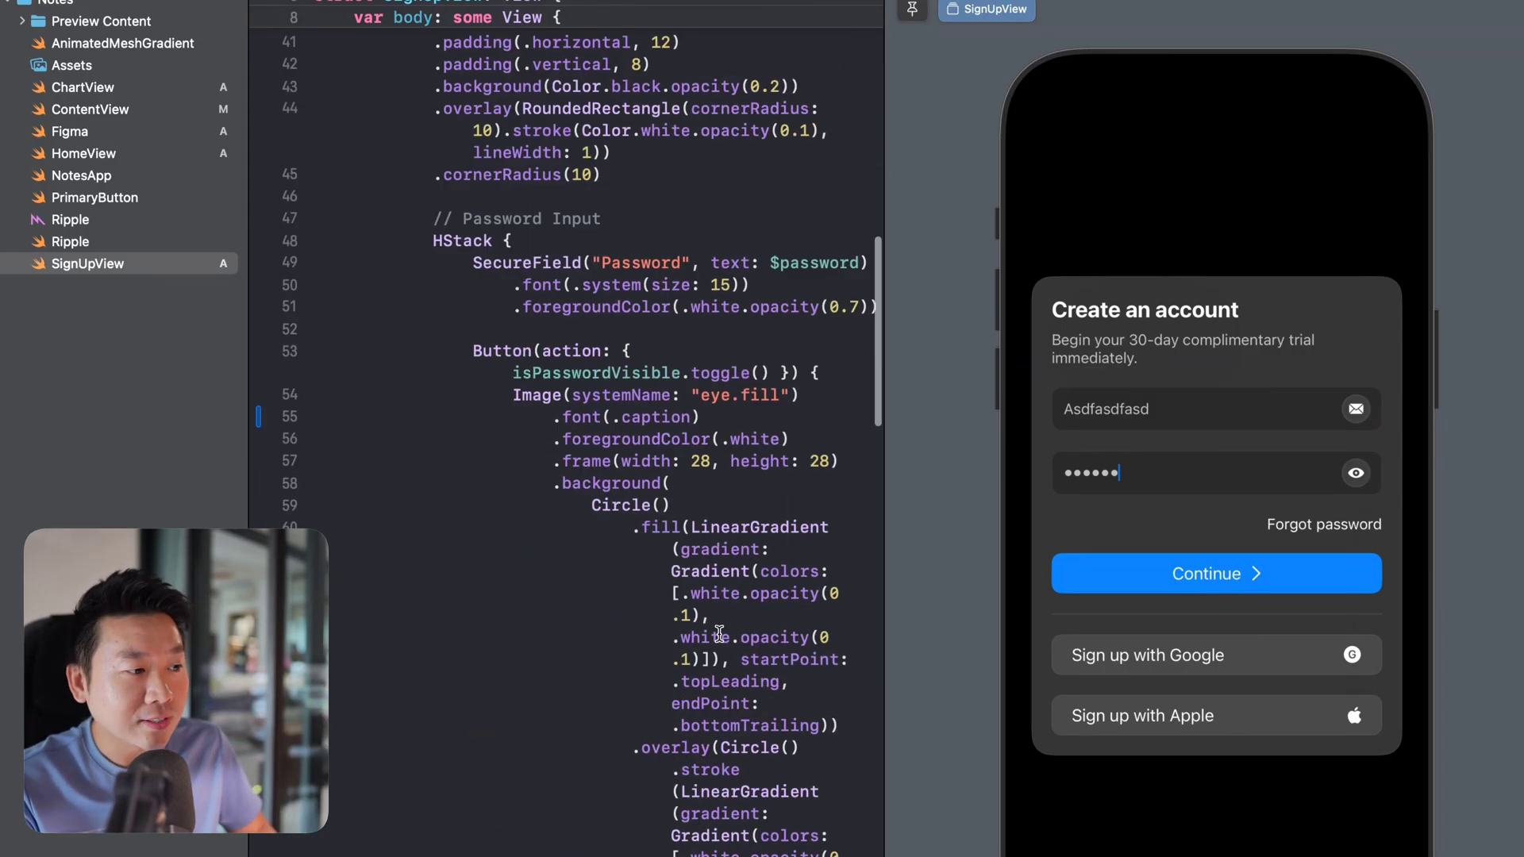
scroll(790, 536, down, 5)
- Check SignUpView's use in ContentView, then preview the HomeView Izakaya screen
click(146, 109)
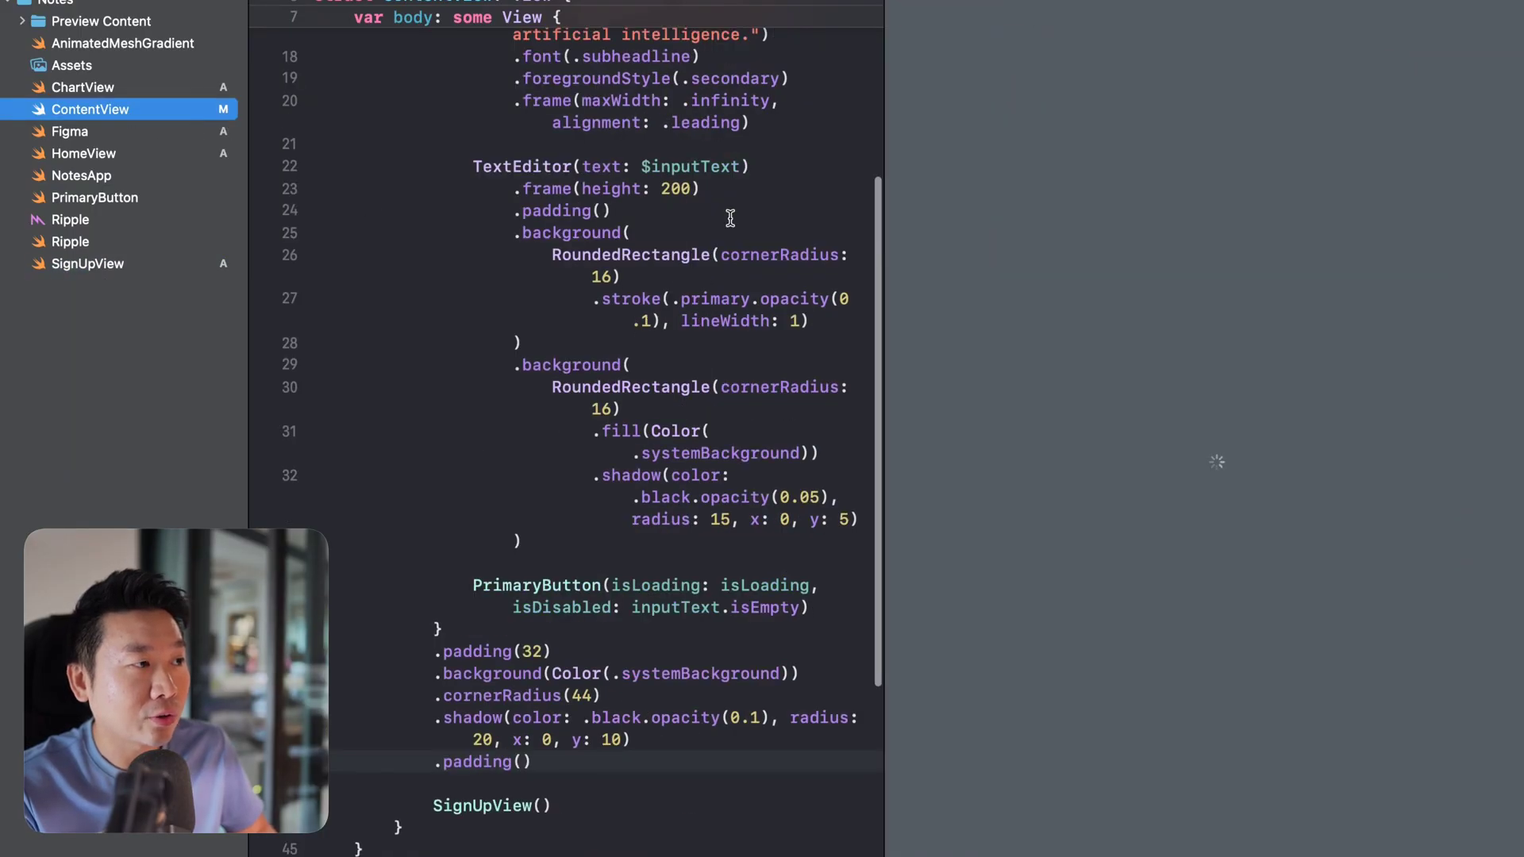
drag(555, 805, 433, 806)
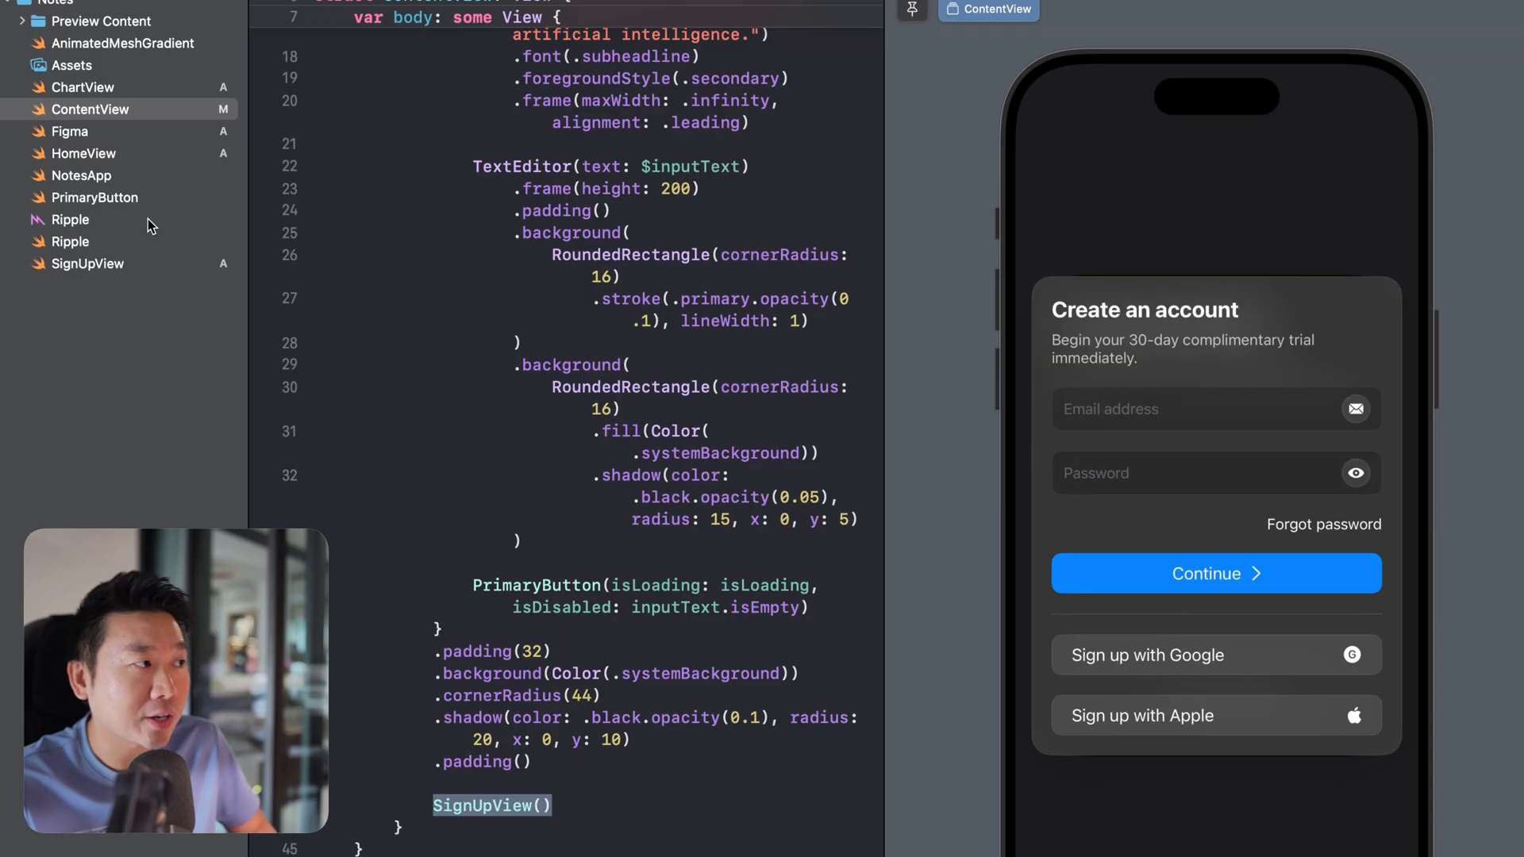
click(137, 155)
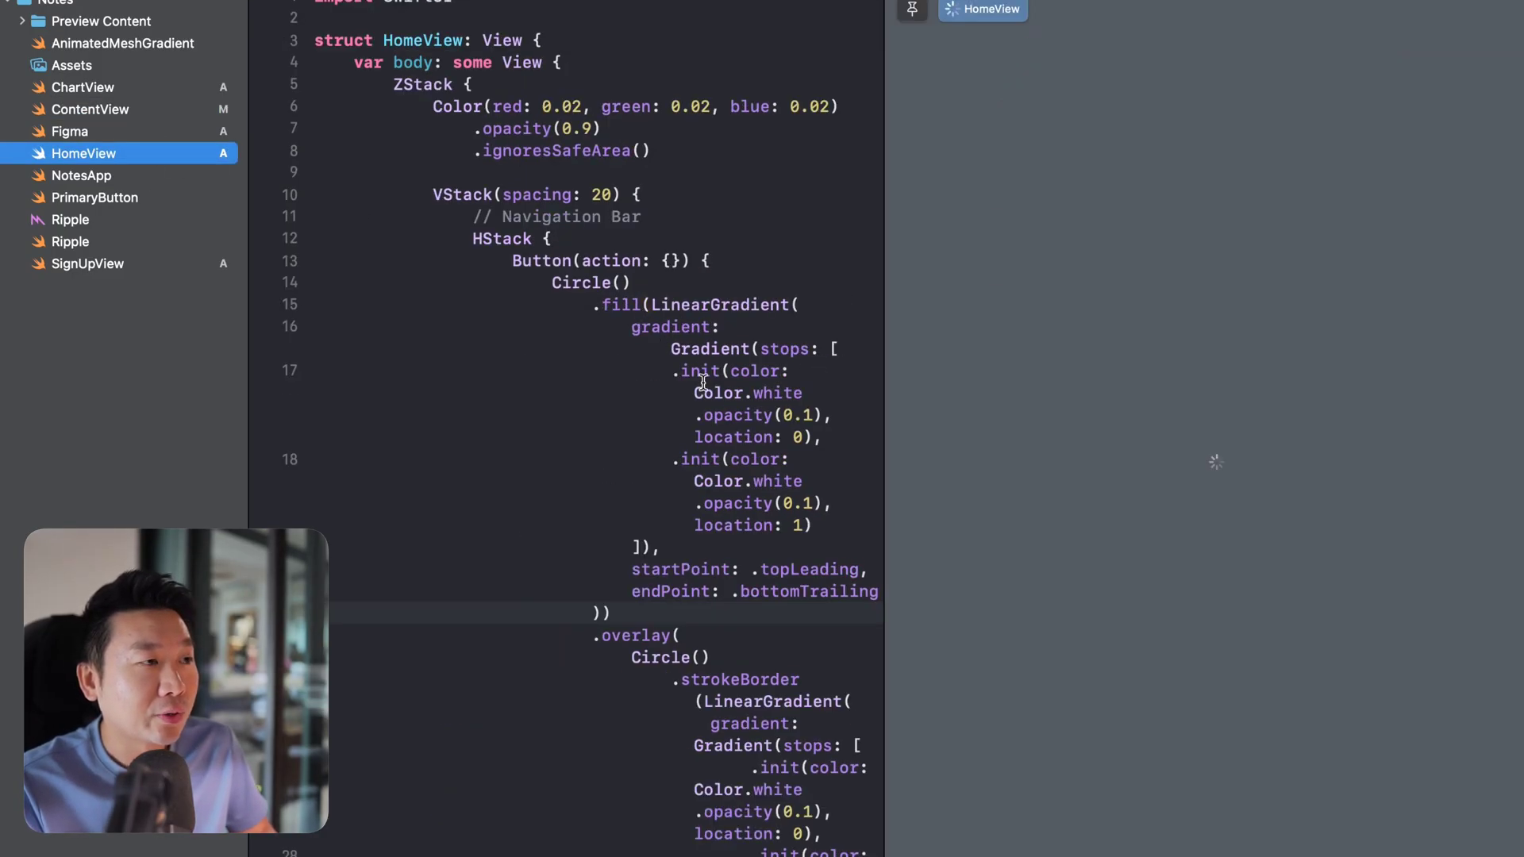
click(1139, 351)
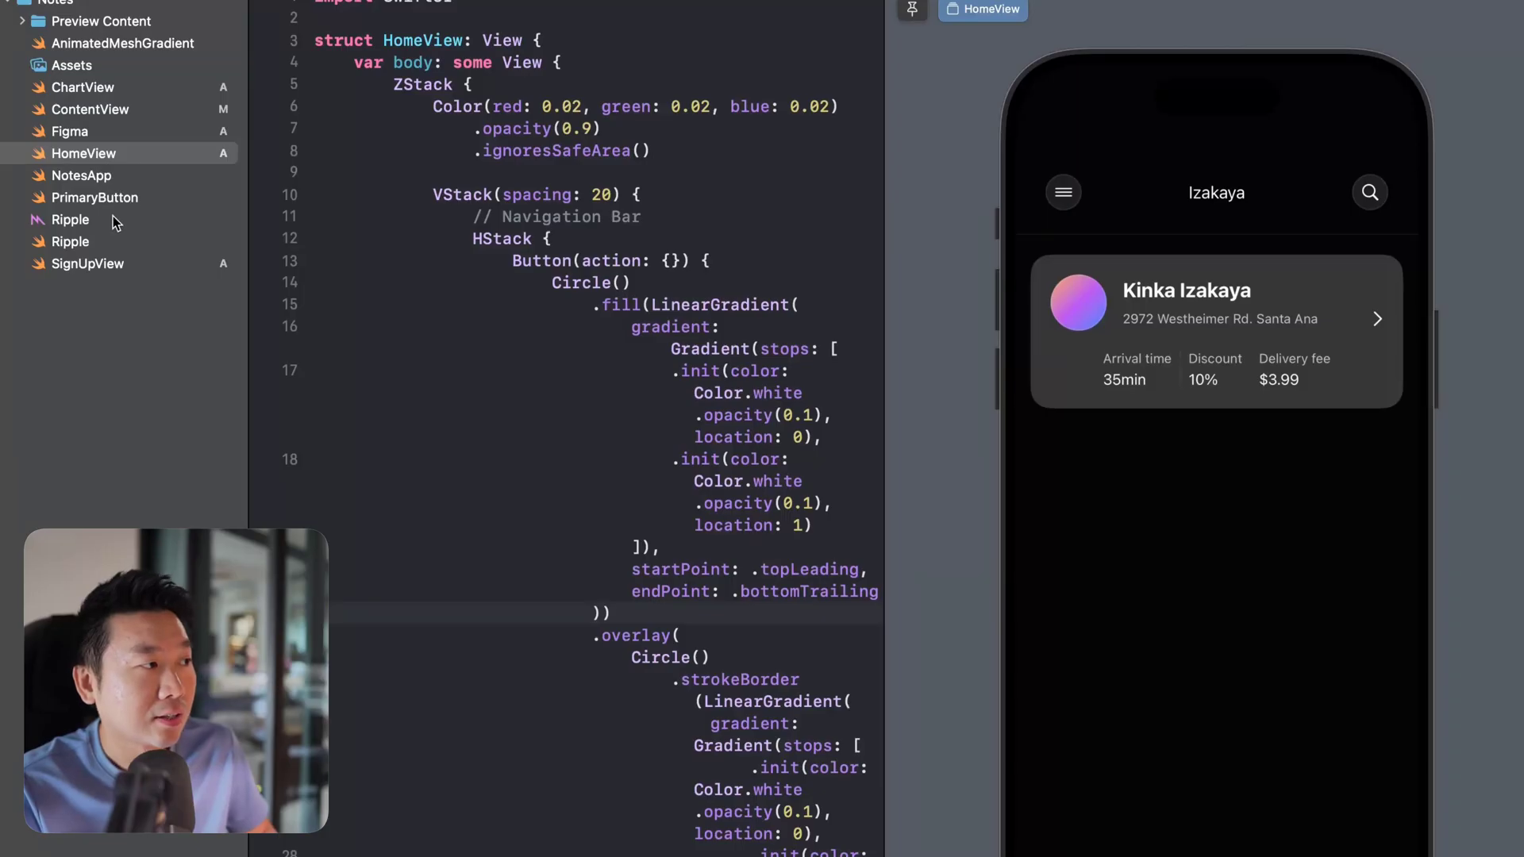
- Preview the FormCard file's flight-search form and its Location block
click(135, 133)
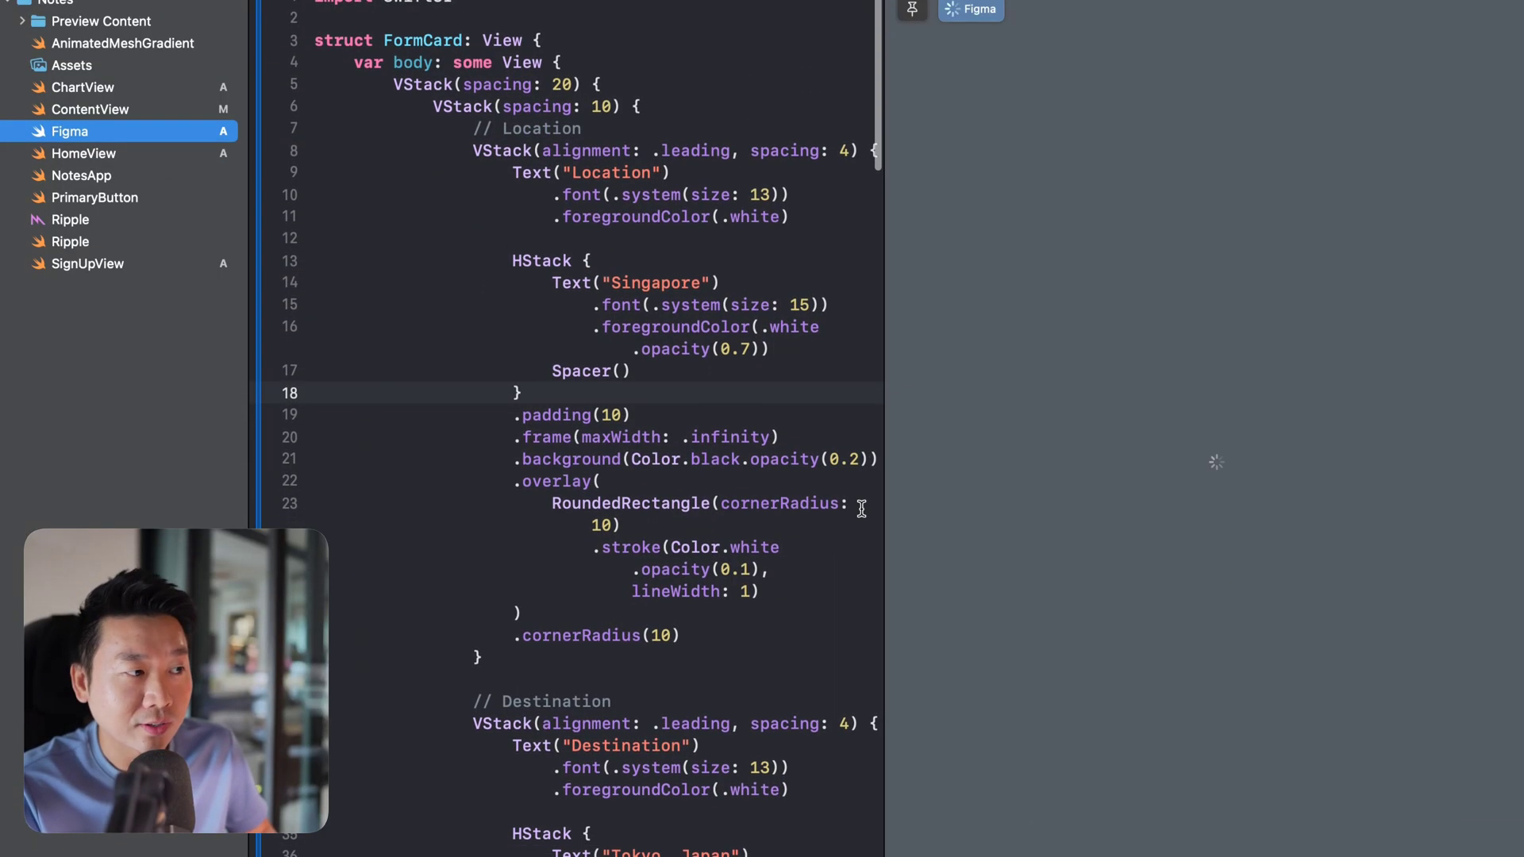
click(1242, 456)
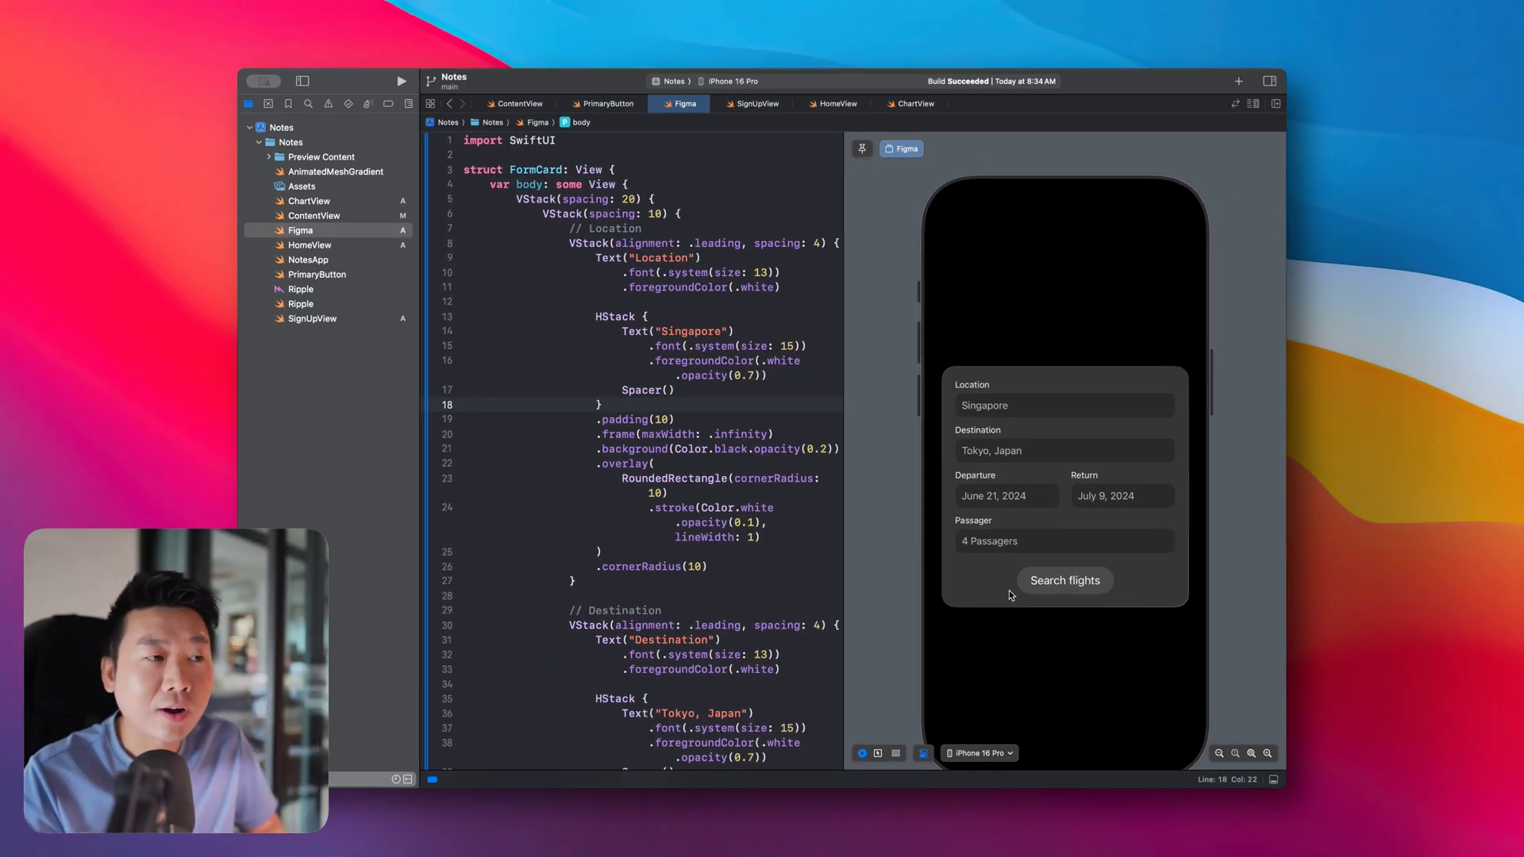
click(750, 580)
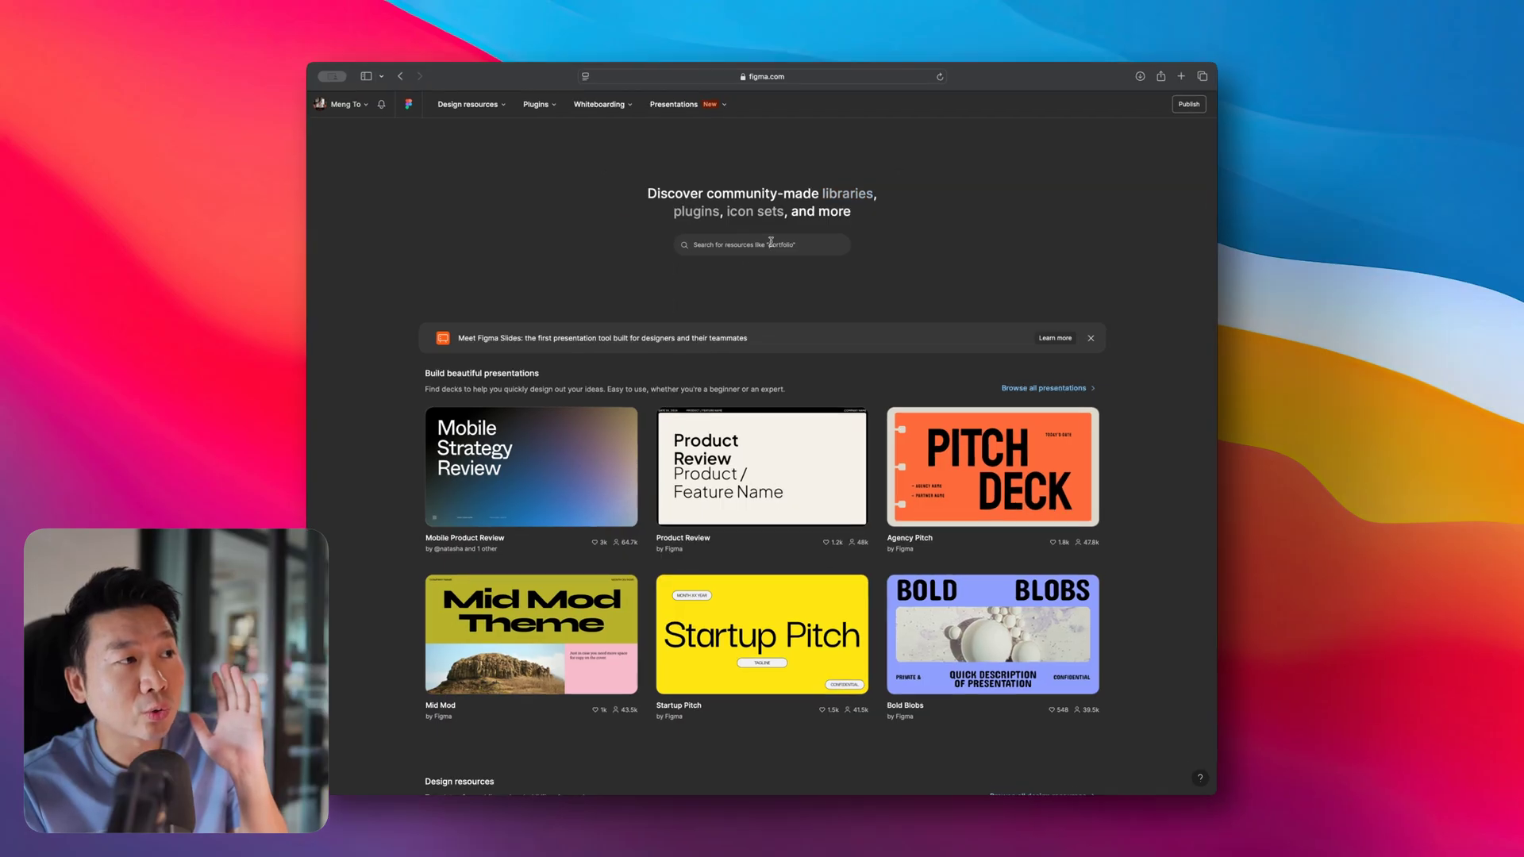
- Search Community for 'figma to ai code designcode' and open the Figma to AI Code plugin page
click(770, 243)
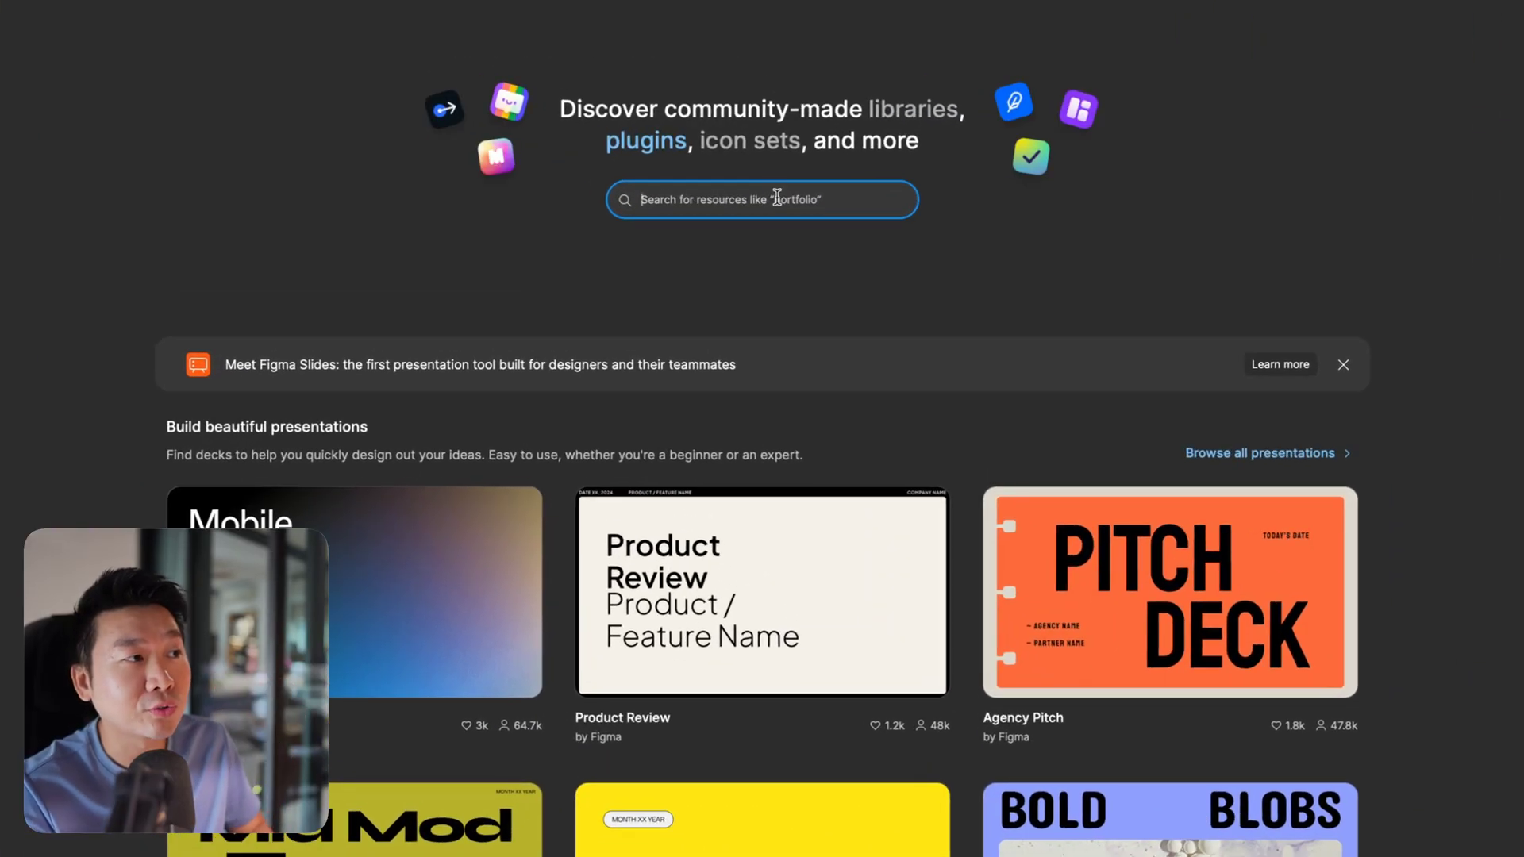
text(figma to ai)
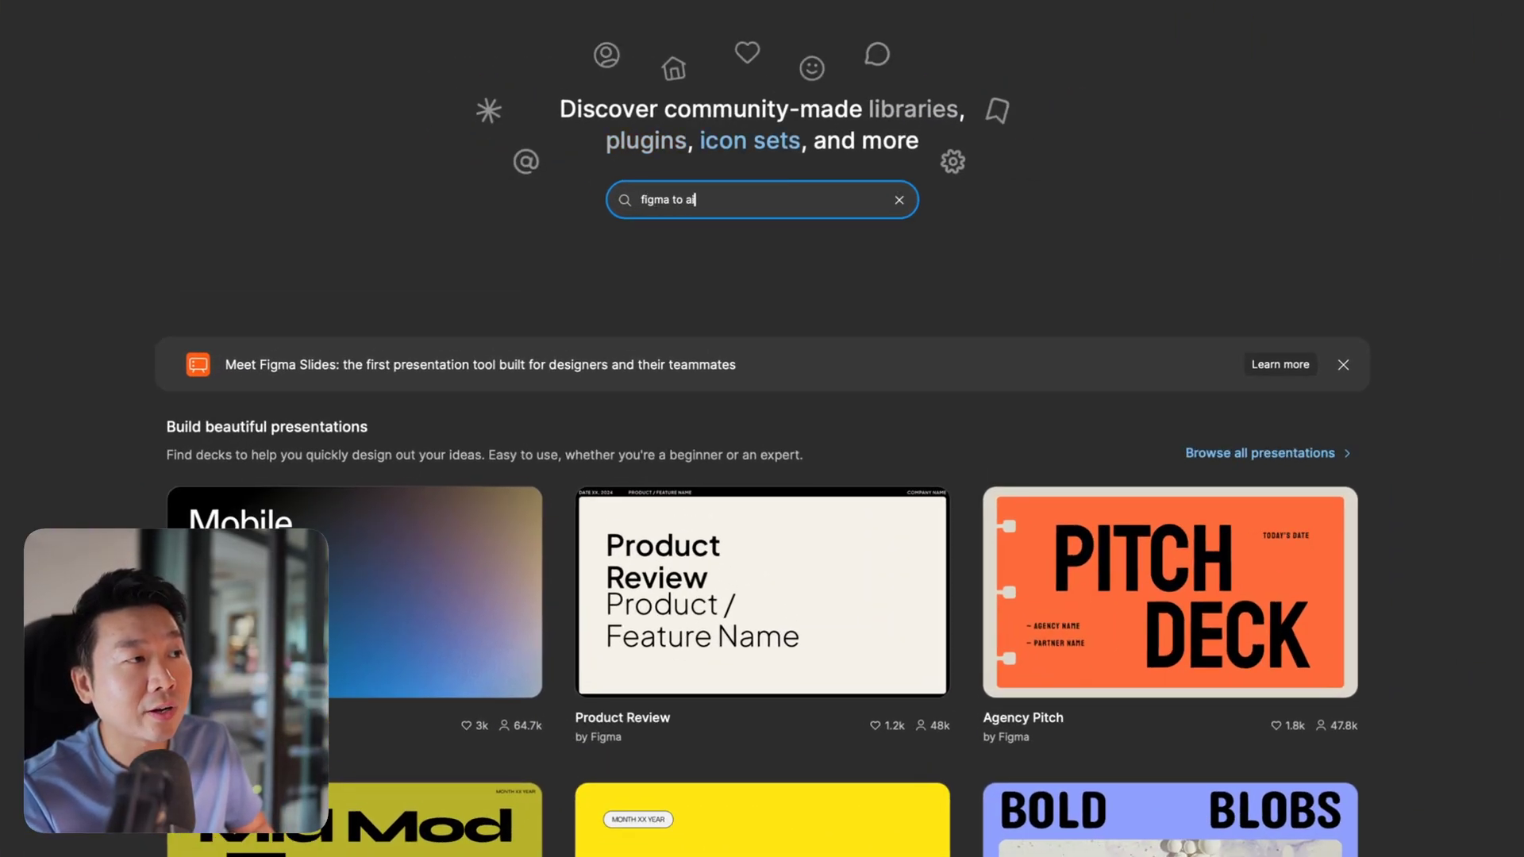
text( code designco)
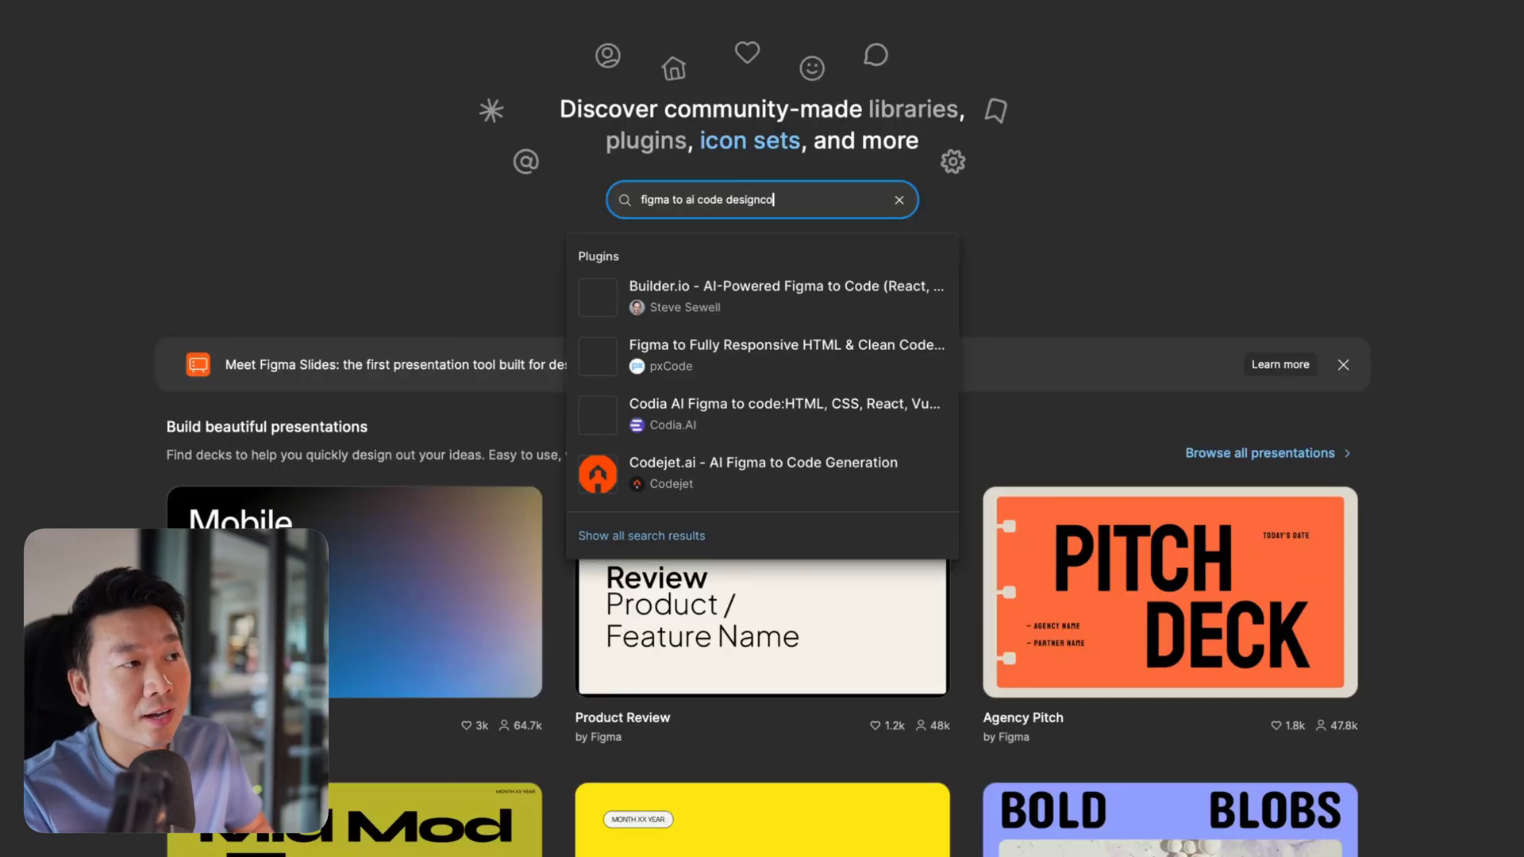
text(de)
key(Return)
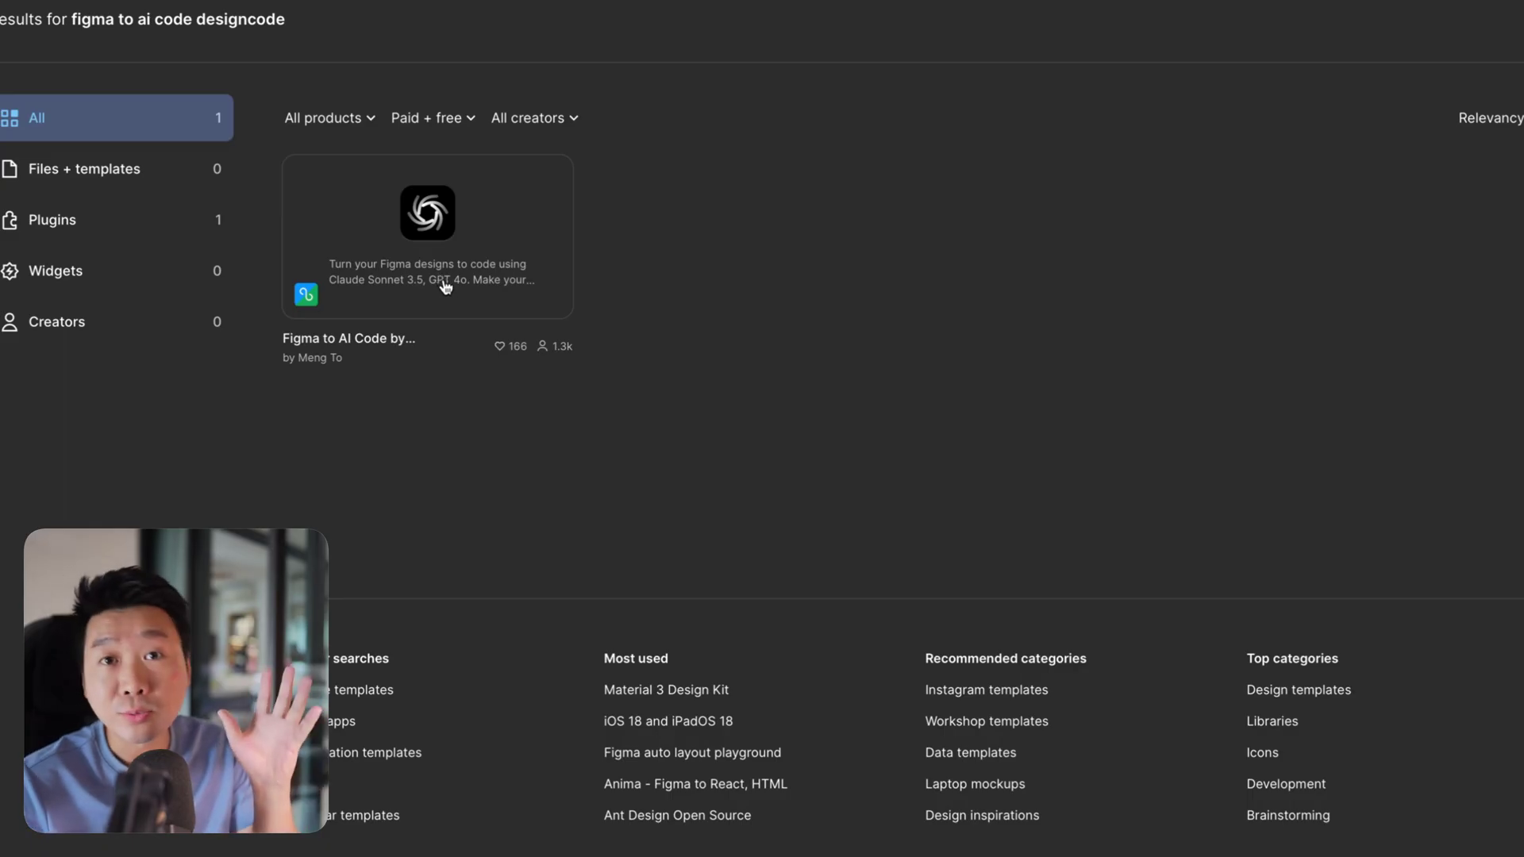
click(433, 258)
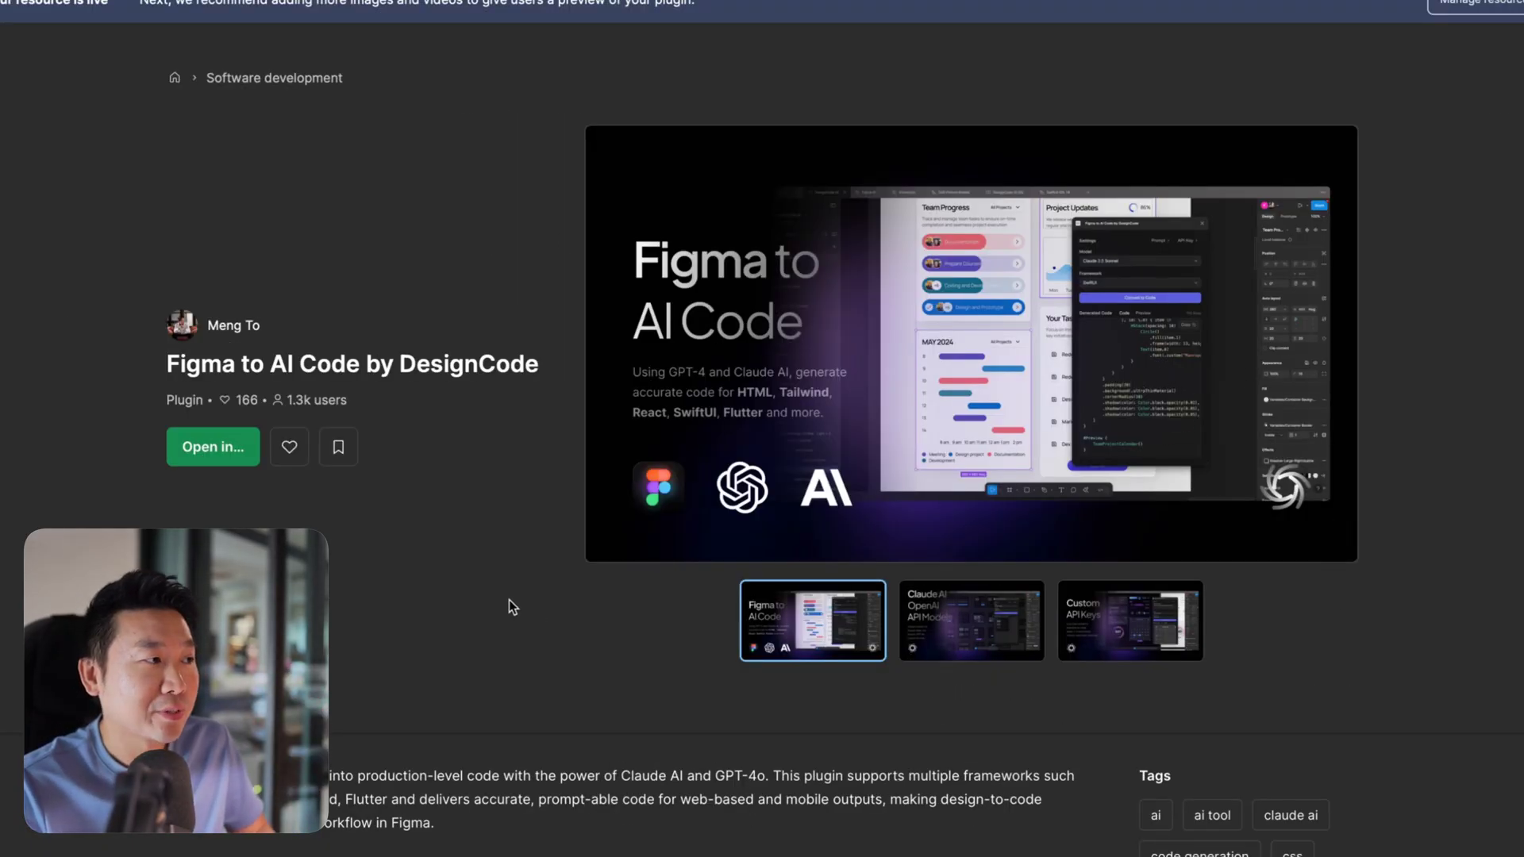
scroll(513, 598, down, 10)
scroll(513, 599, up, 10)
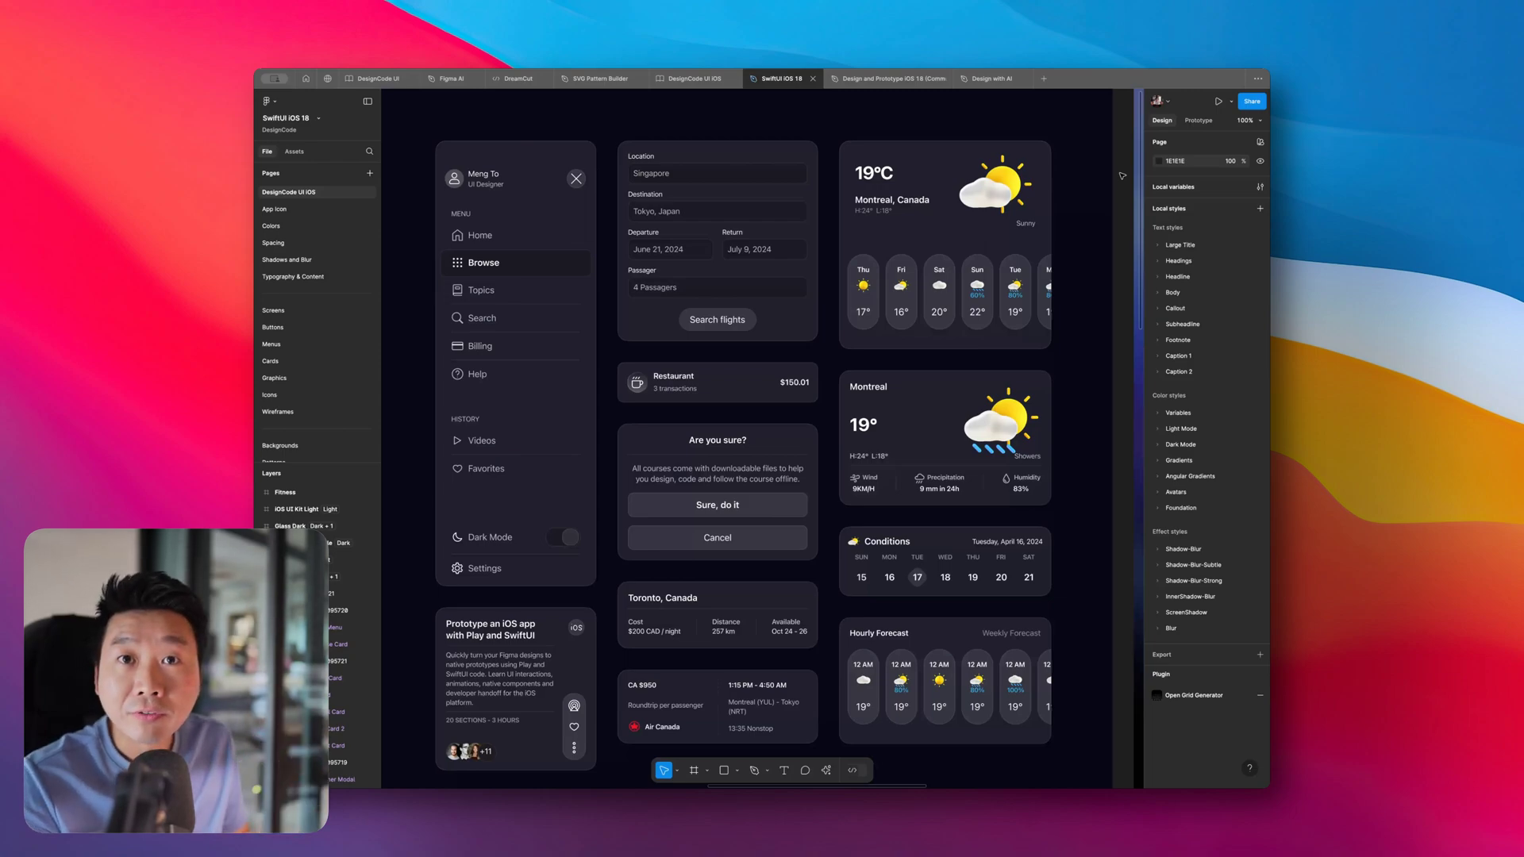
- Zoom out the canvas and search Plugins & widgets for 'figma to ai code'
key(minus)
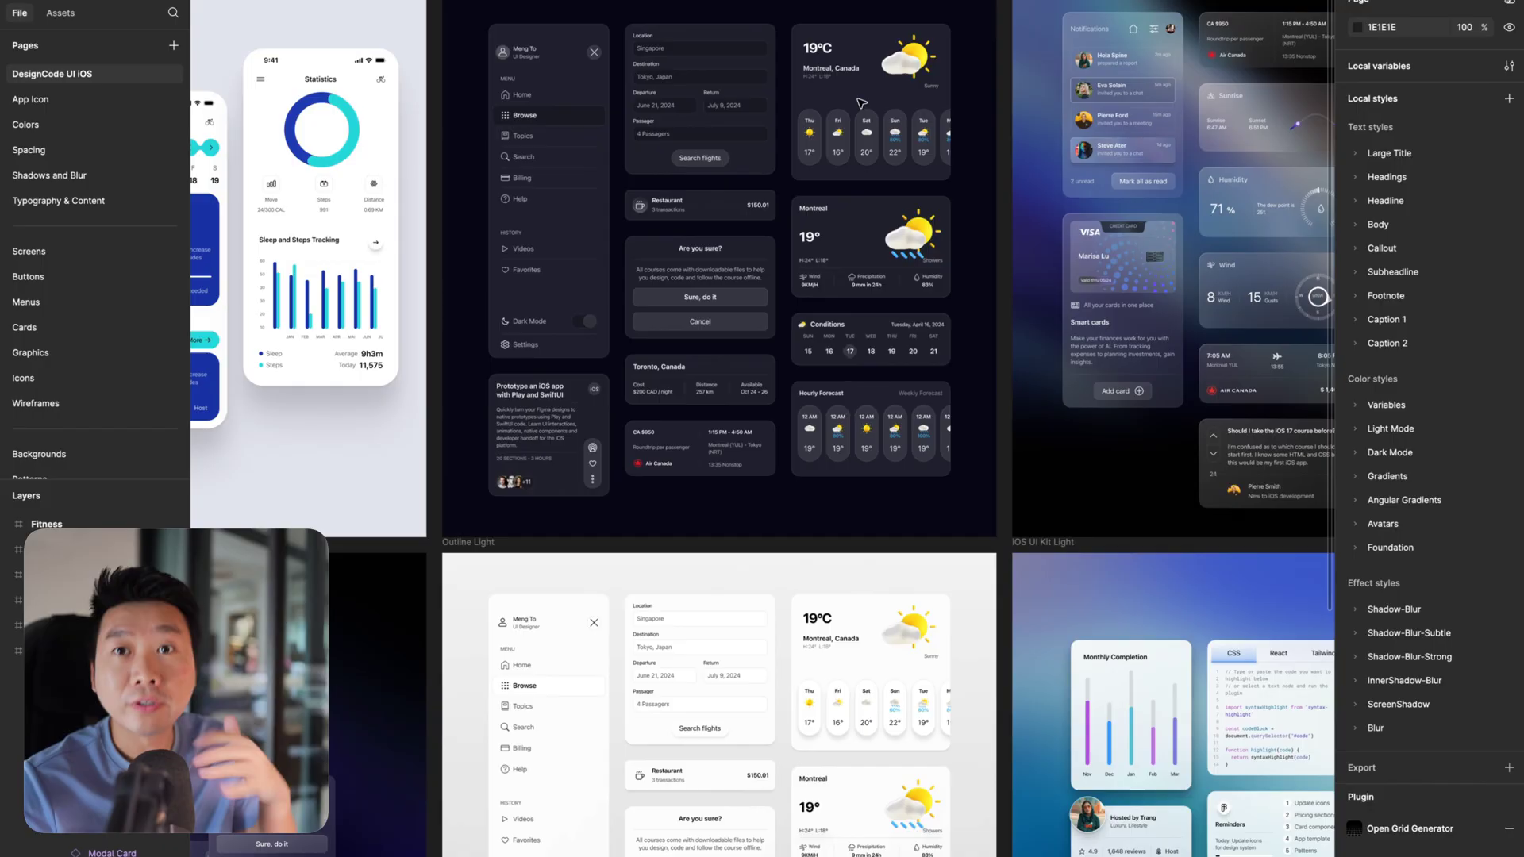
scroll(942, 169, up, 3)
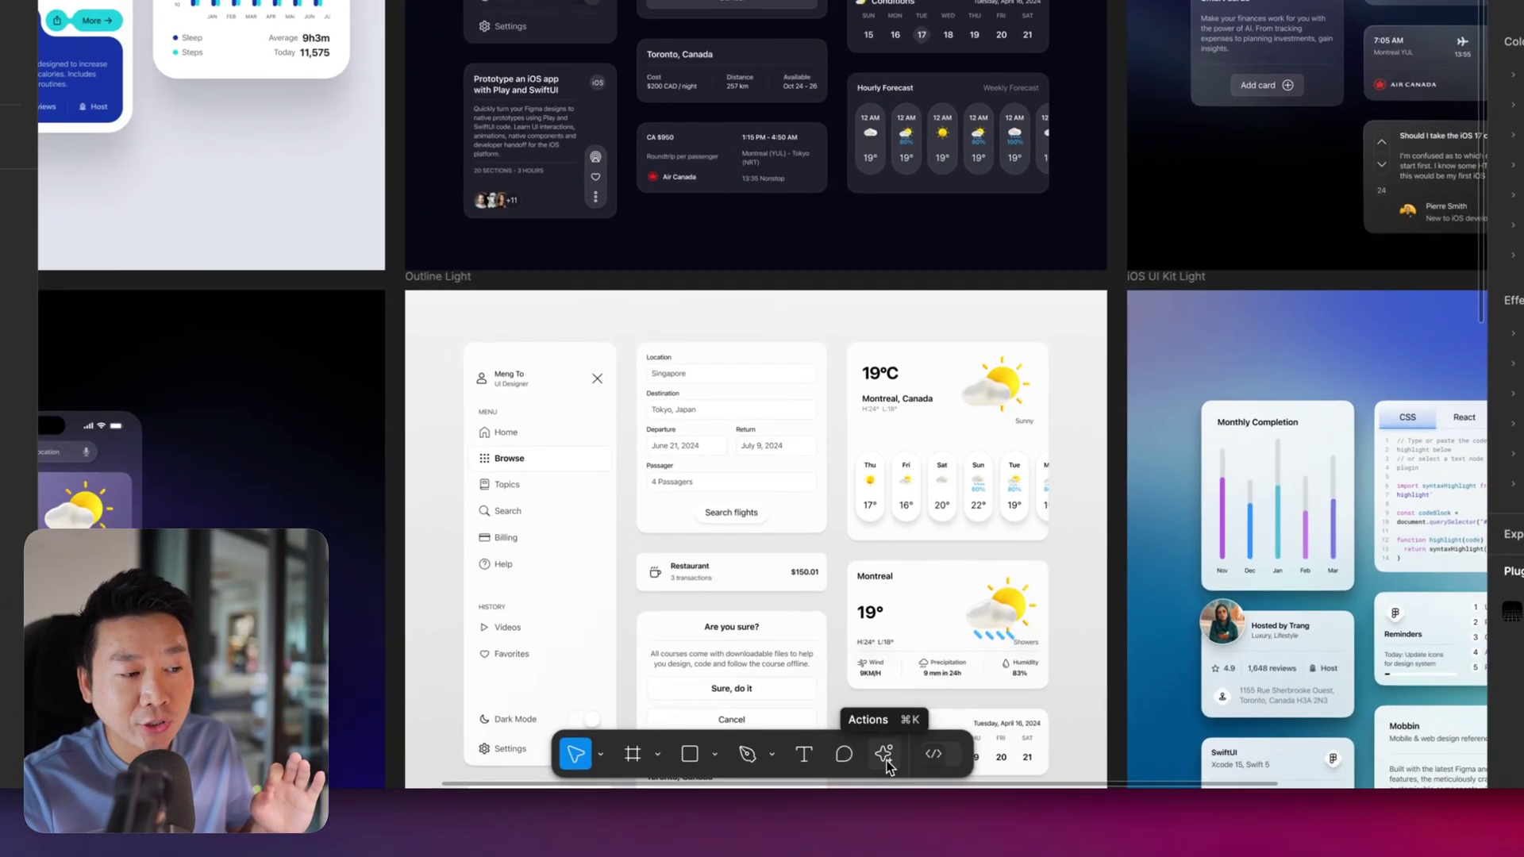
click(886, 758)
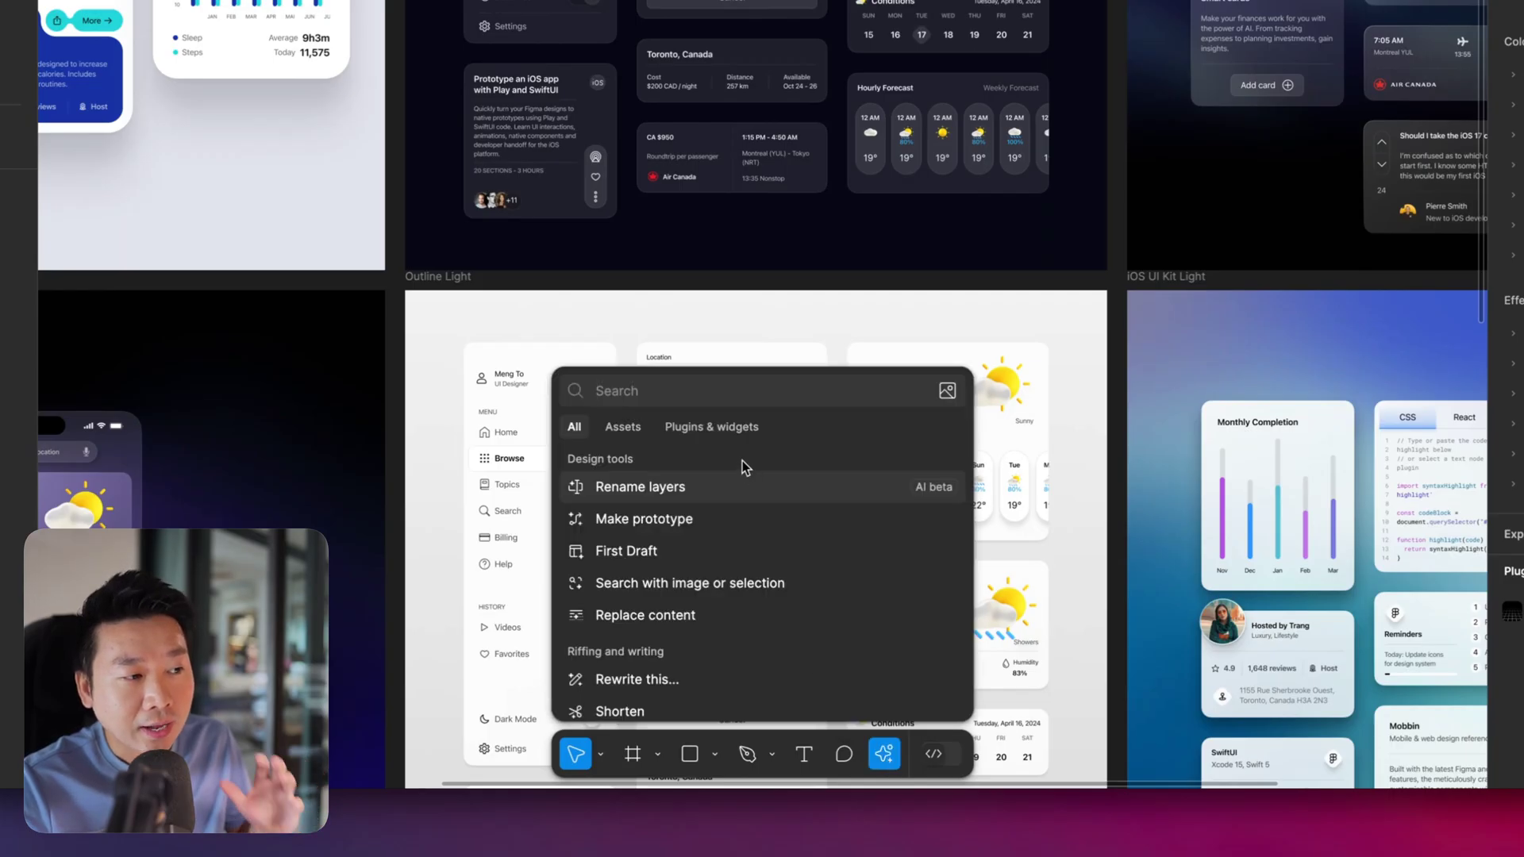
click(728, 432)
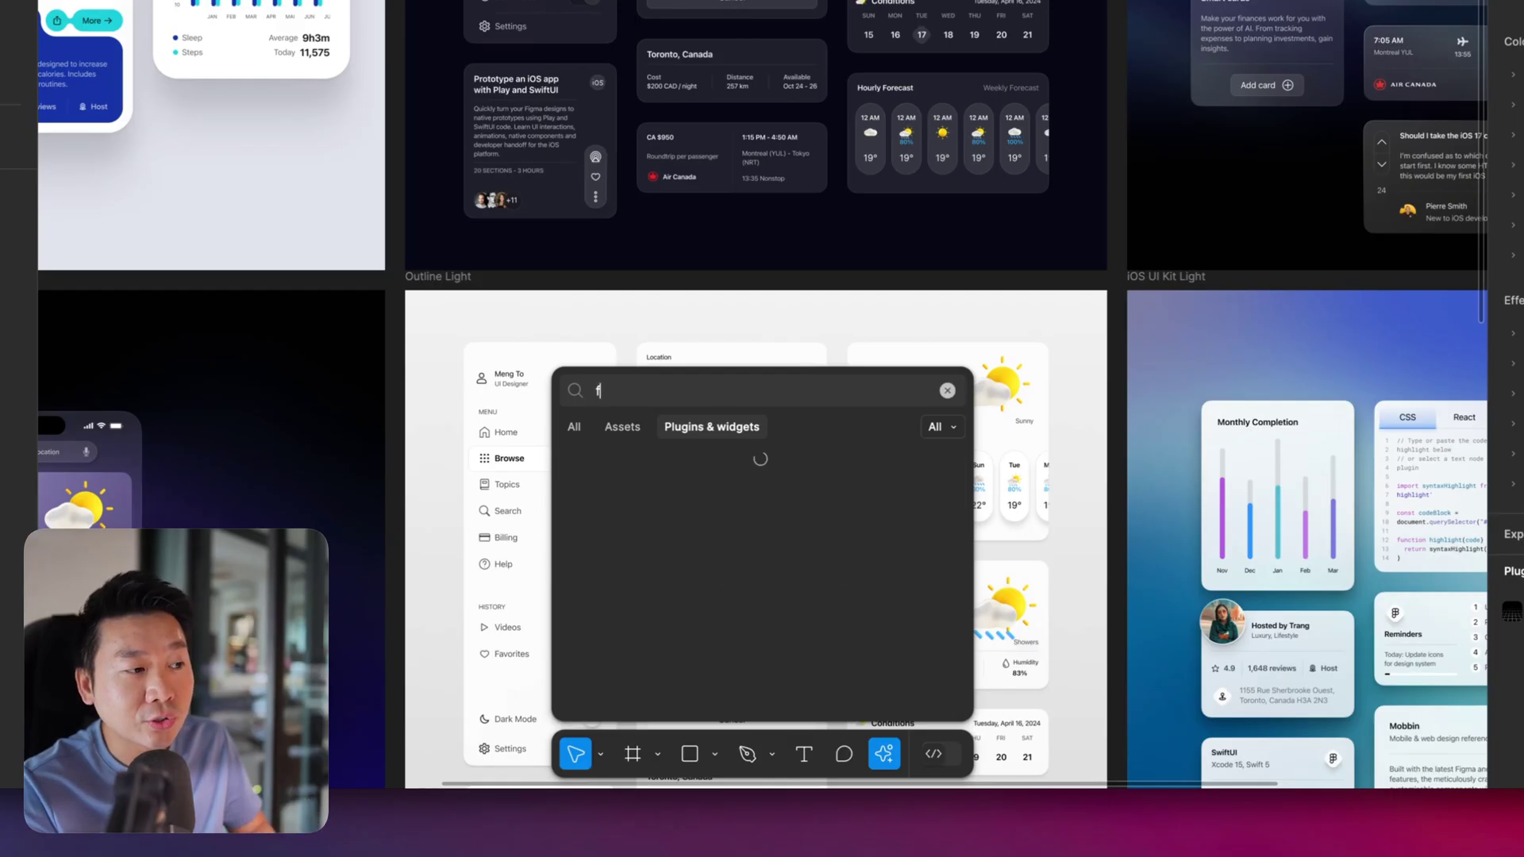
text(figma to ai code designcod)
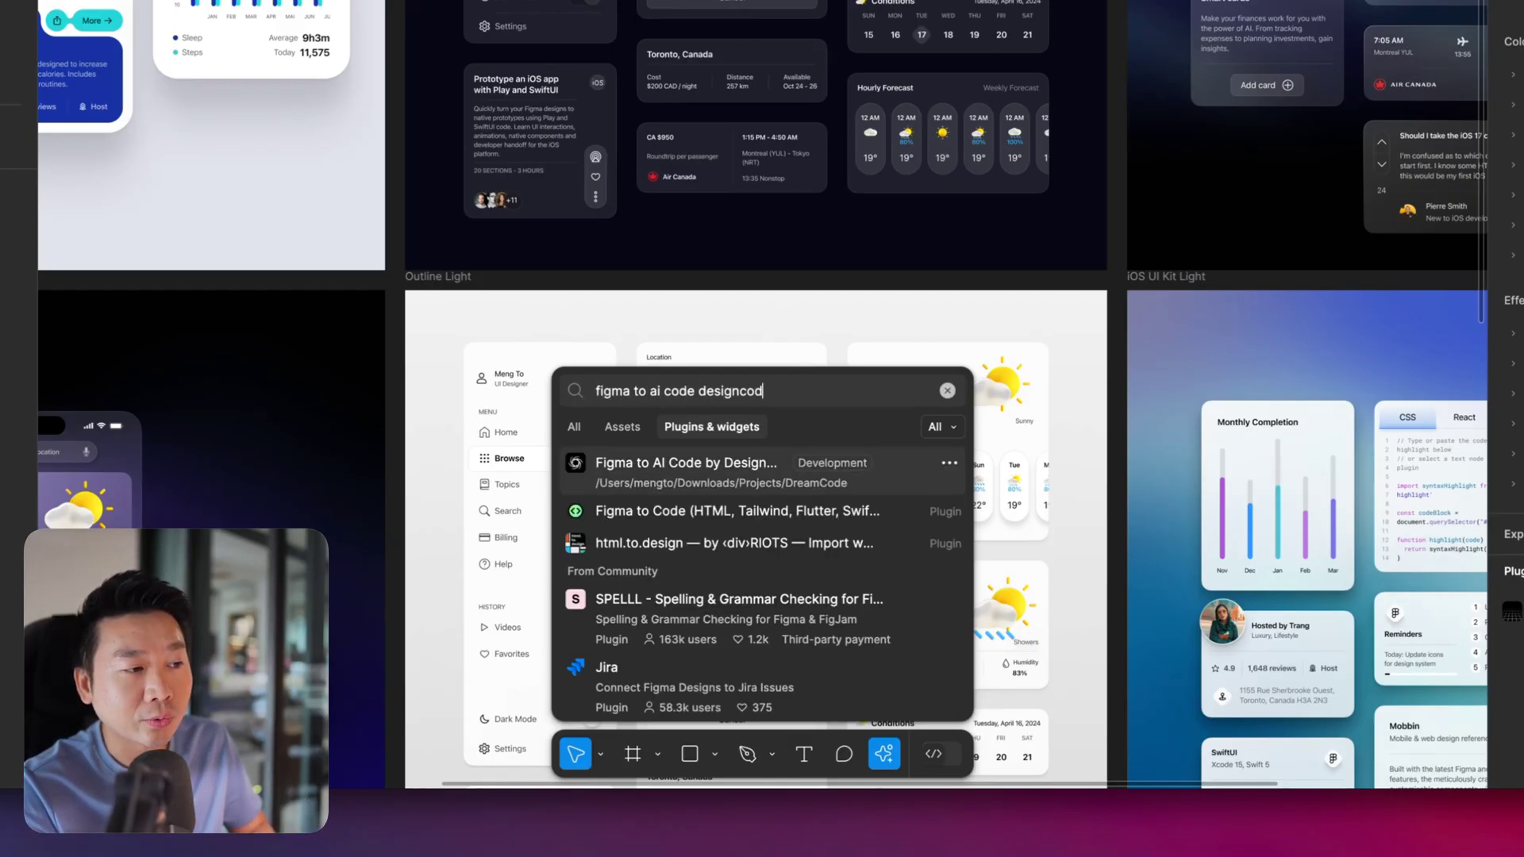
text(e)
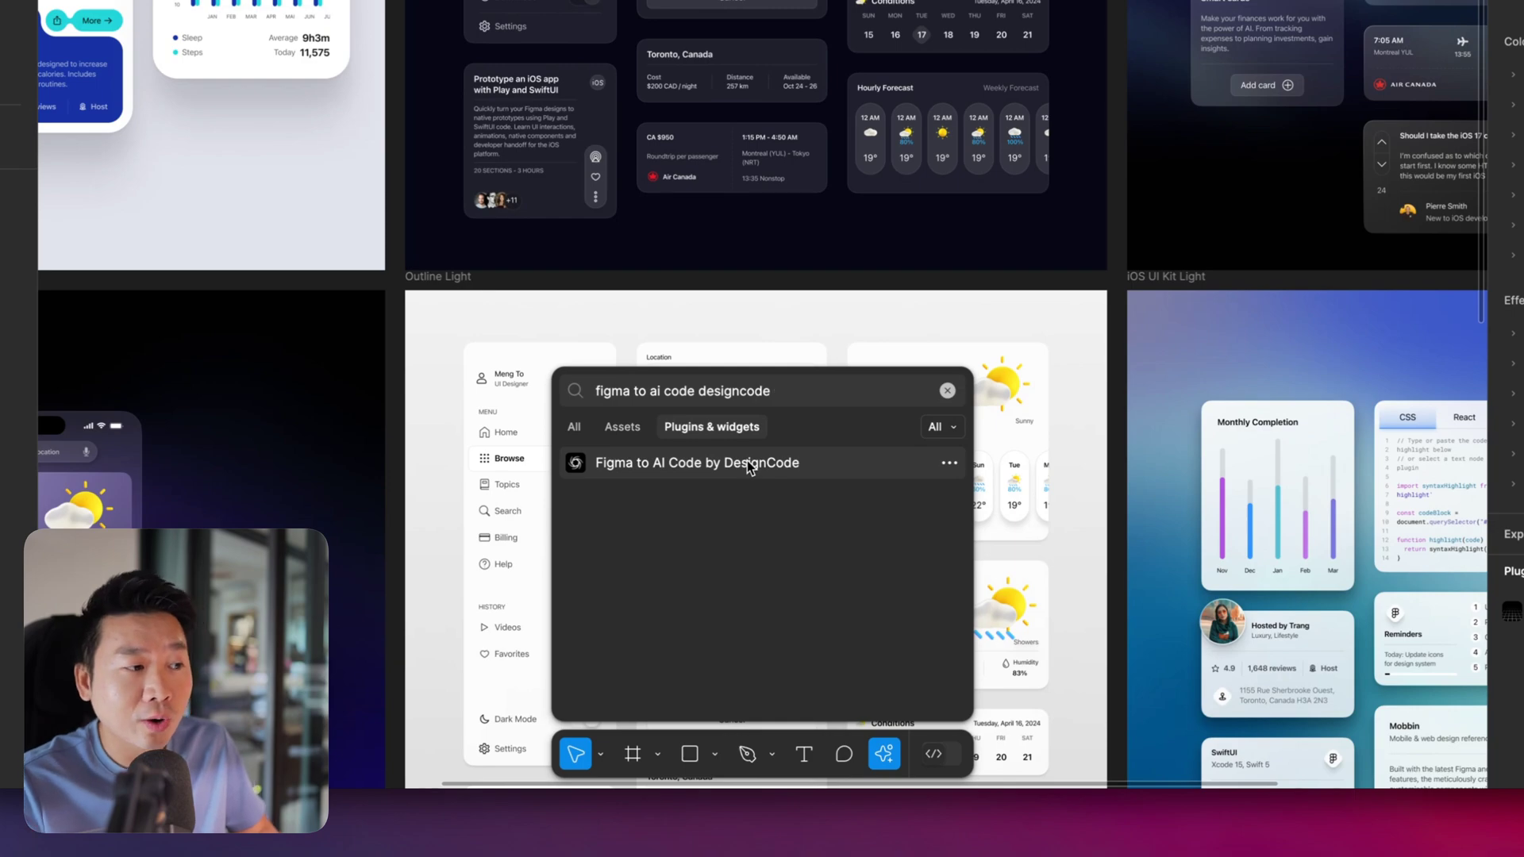
- Run the Figma to AI Code plugin from the search results
click(657, 466)
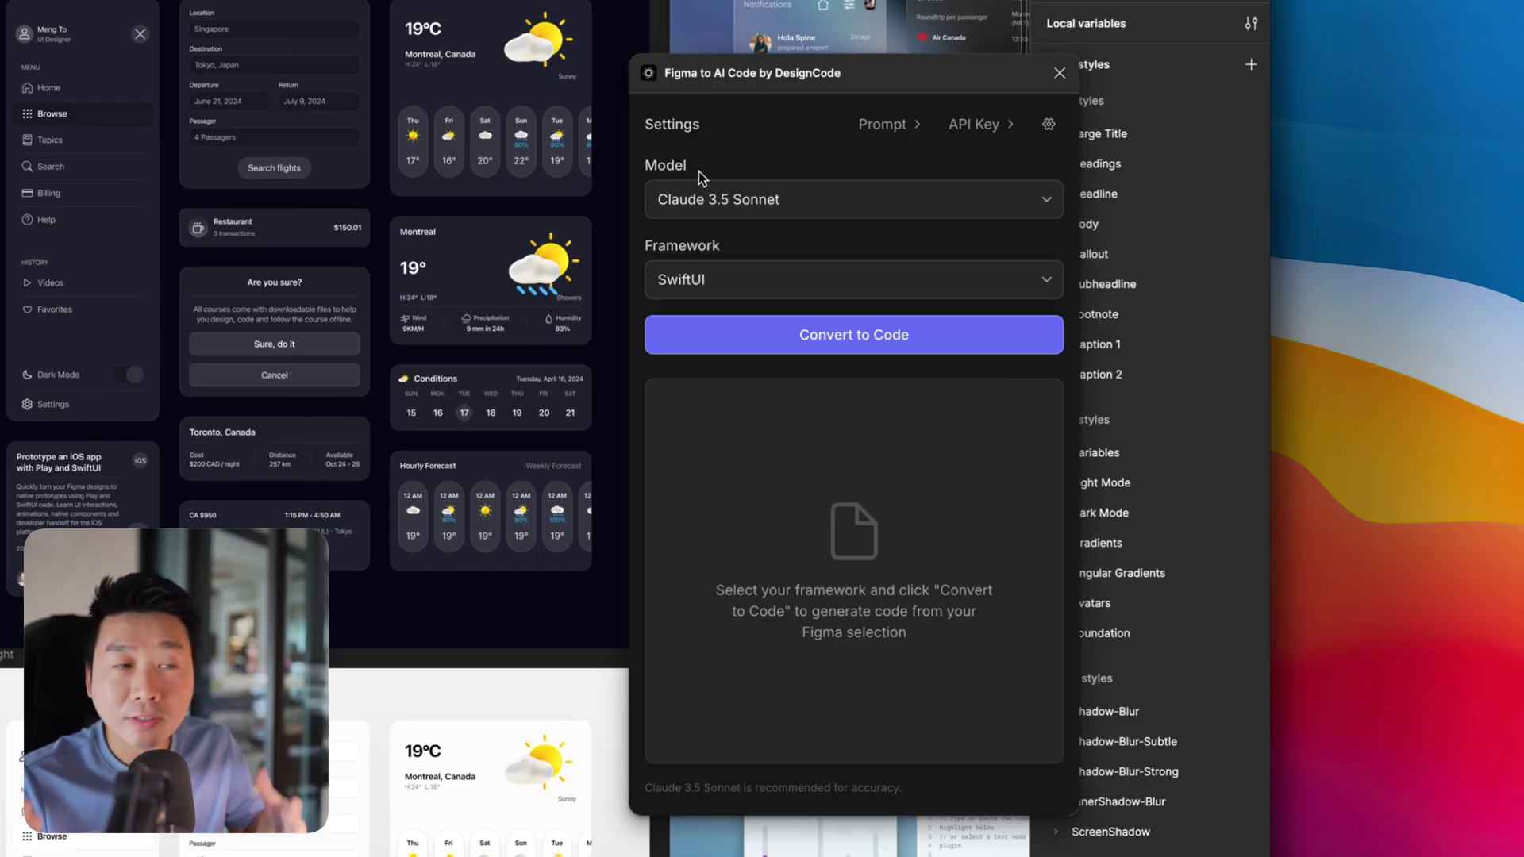
scroll(442, 330, right, 5)
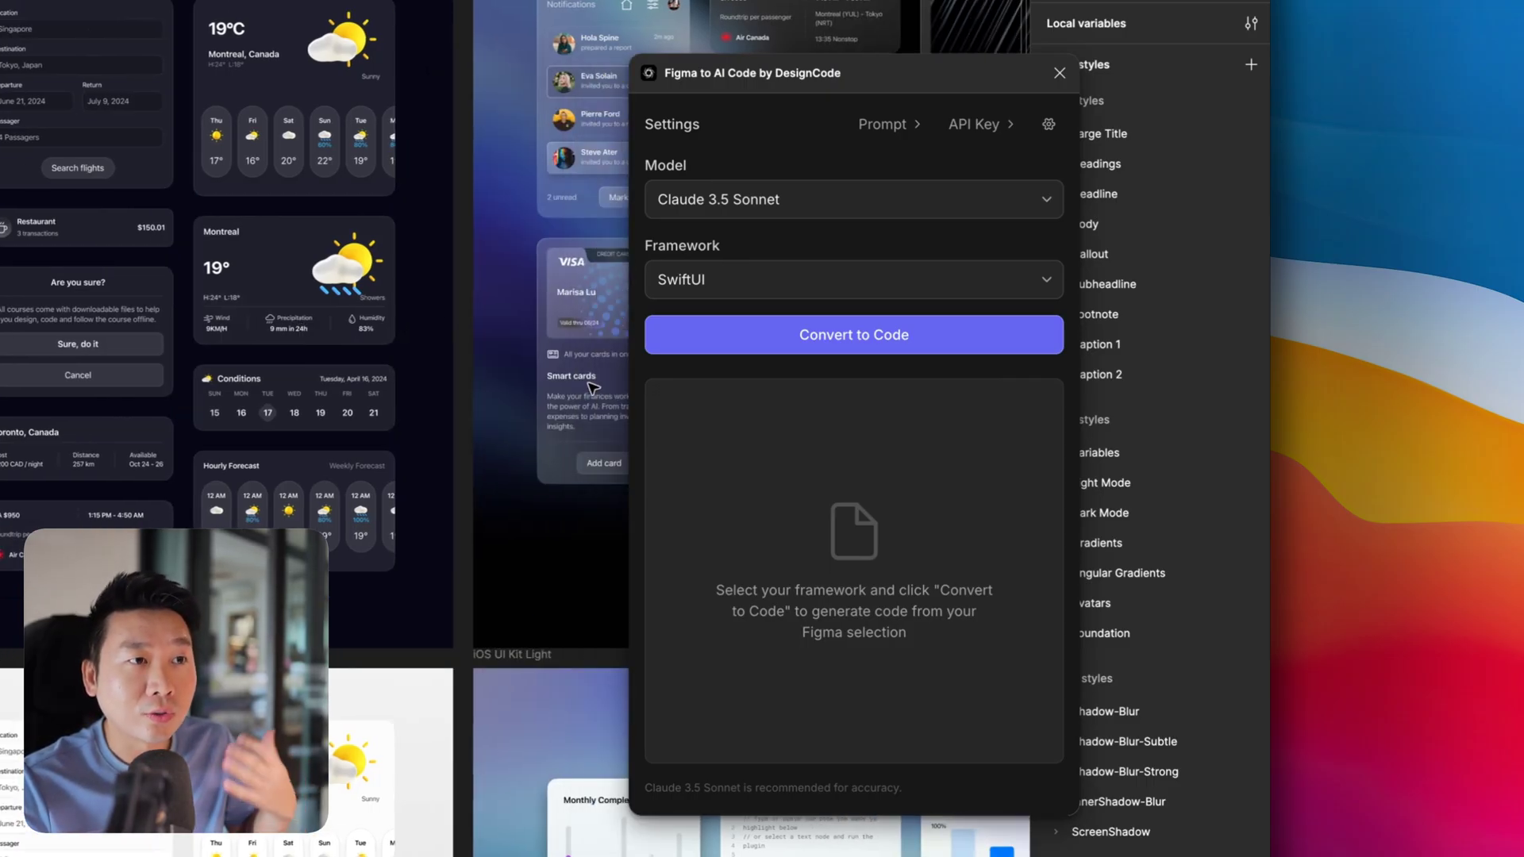
scroll(478, 360, up, 3)
scroll(479, 361, left, 2)
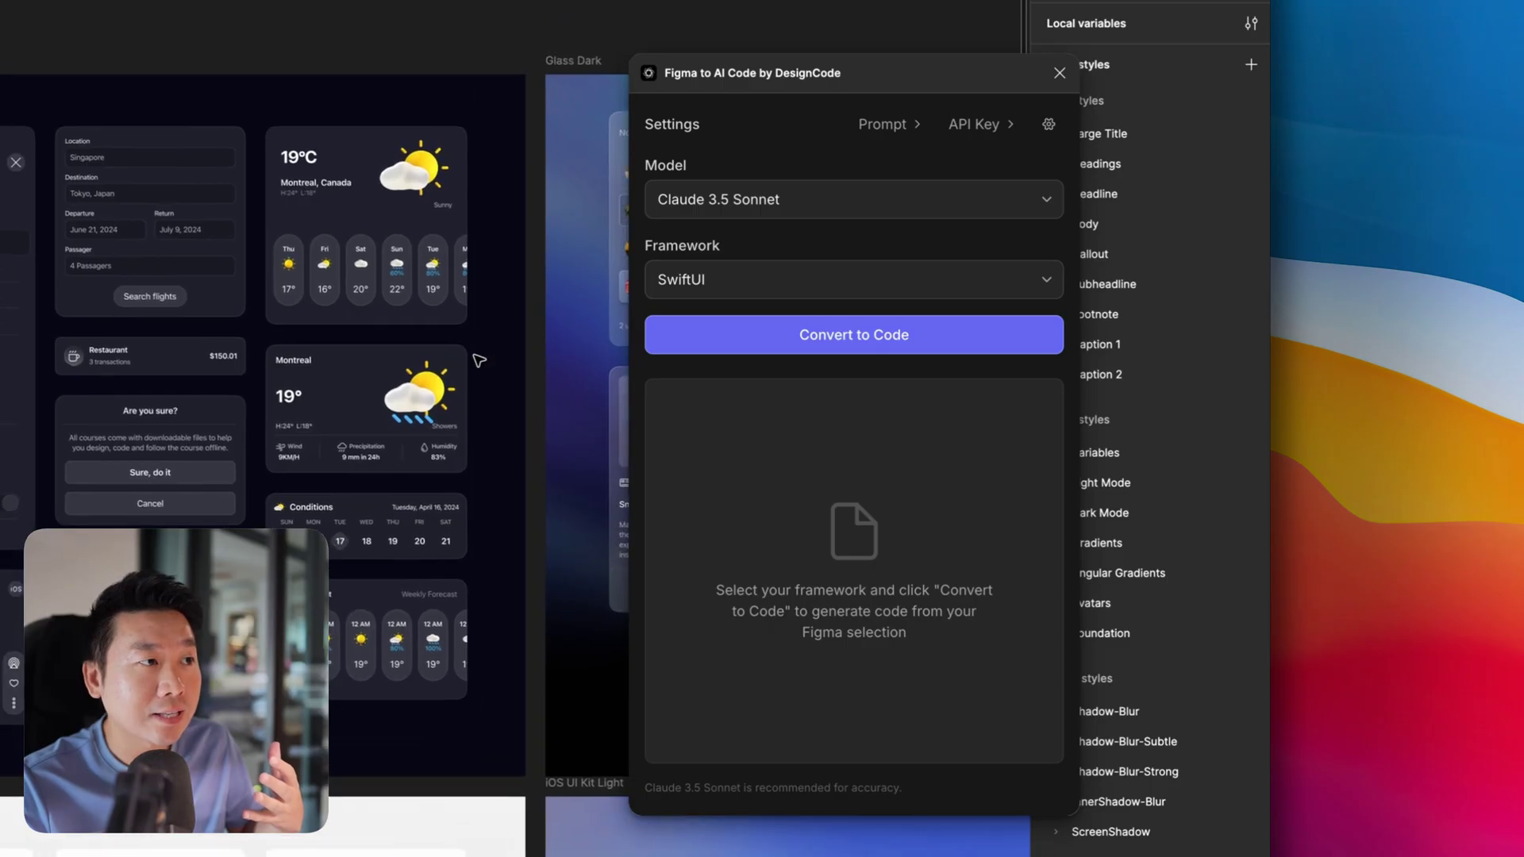
scroll(479, 360, left, 1)
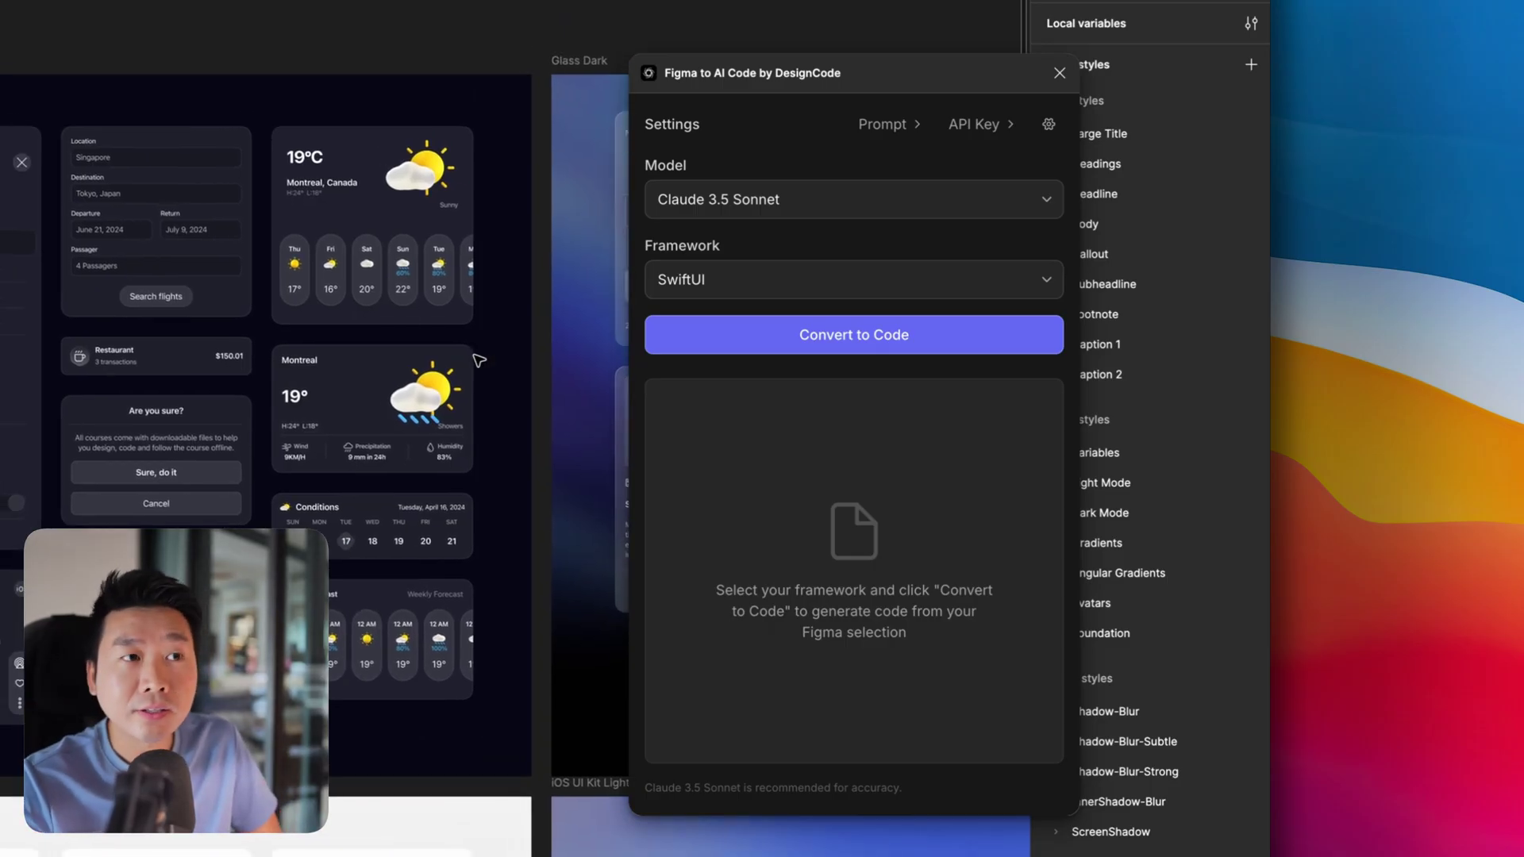
- Open the plugin's API Key settings and shift its window left
click(955, 138)
drag(915, 92, 817, 80)
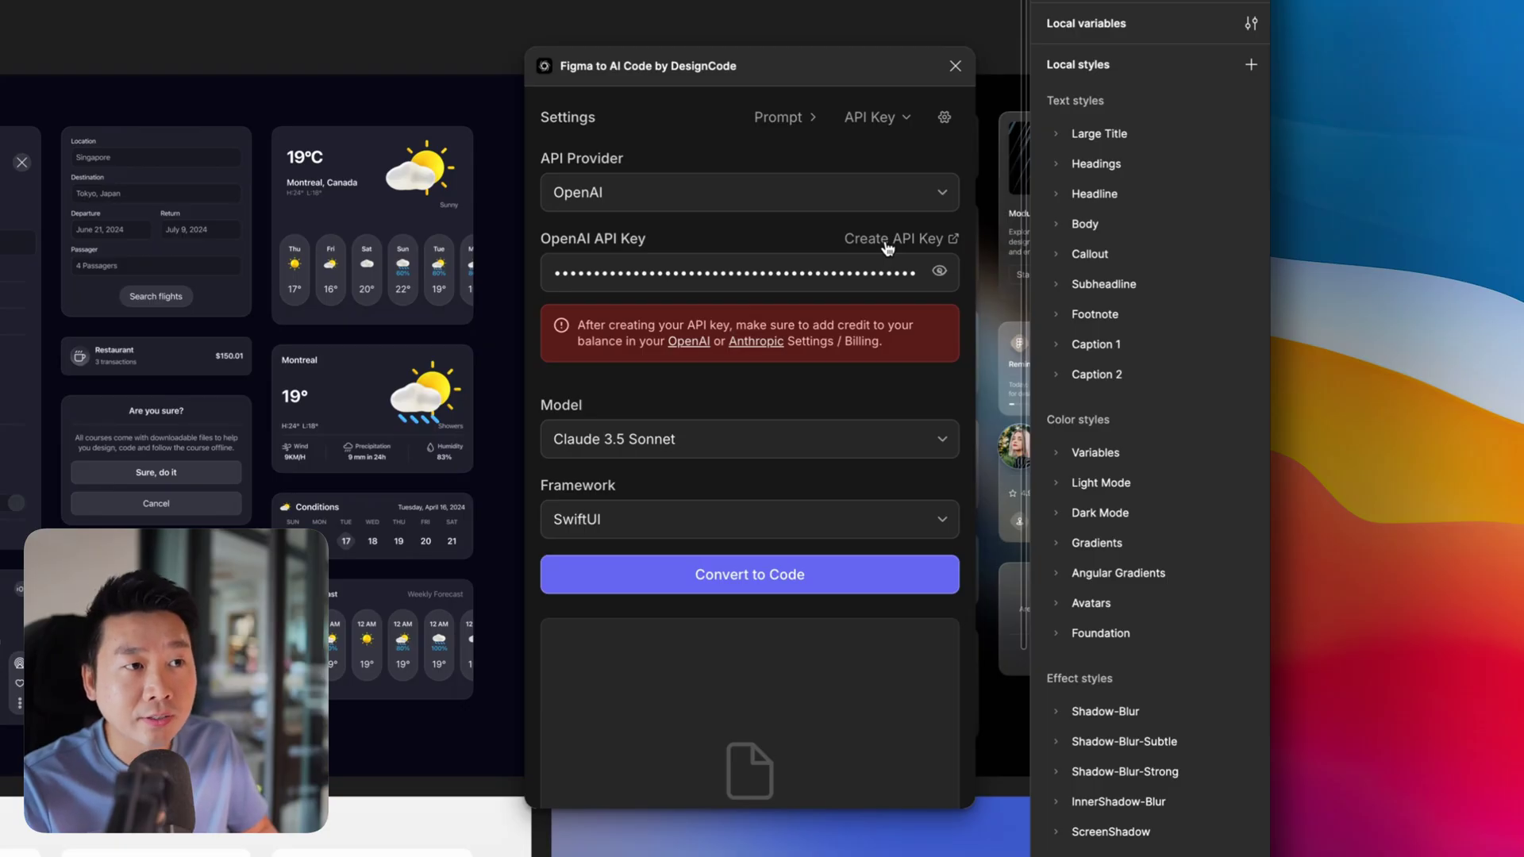
scroll(889, 250, down, 1)
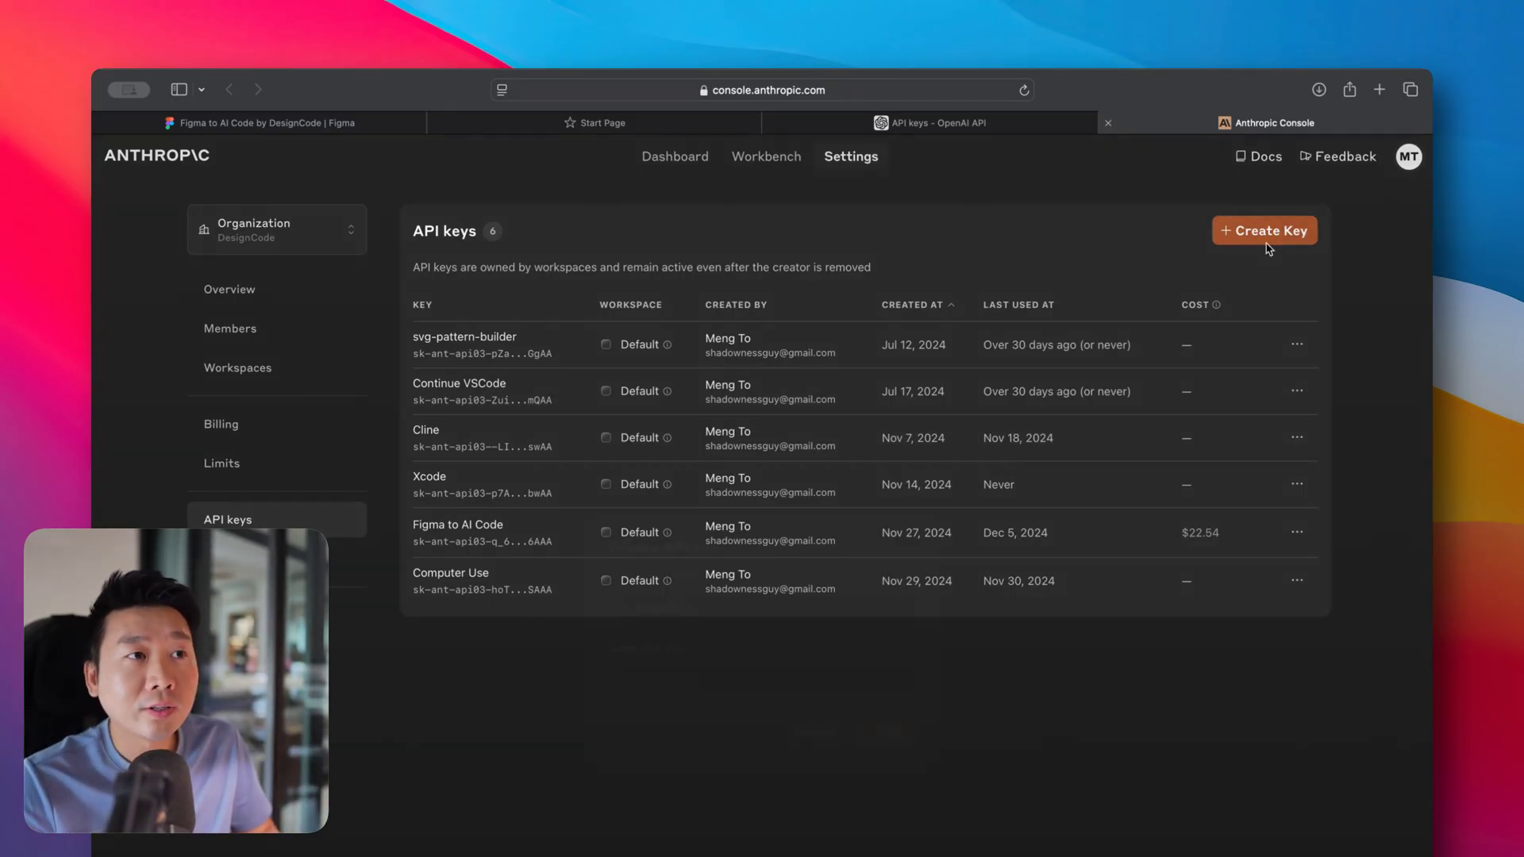
- Create and copy a new Anthropic API key named 'figma to ai code plugin'
click(1264, 231)
click(742, 497)
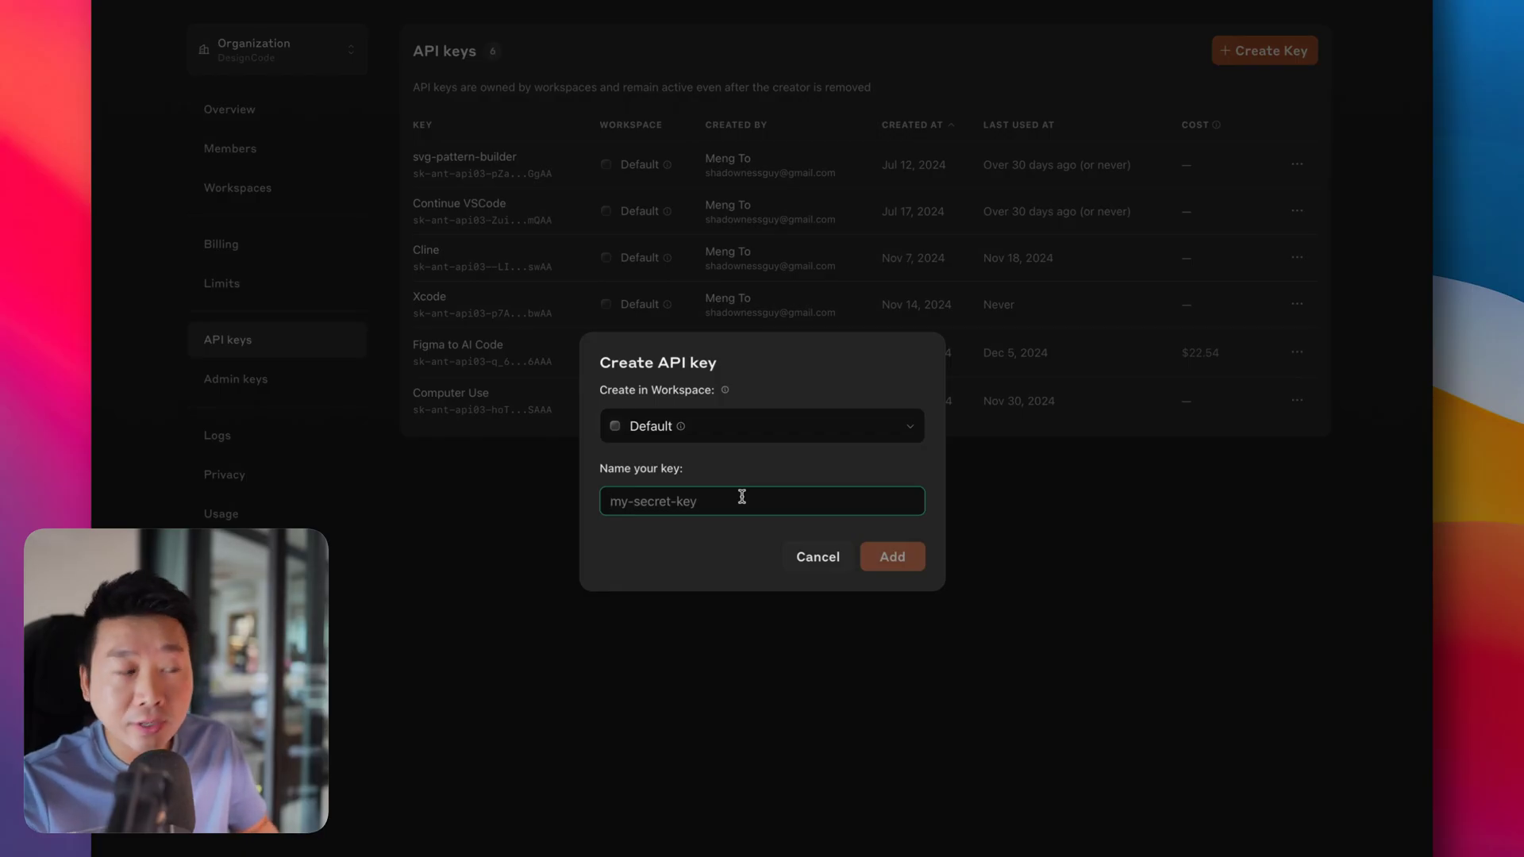
text(figma to ai code plugin)
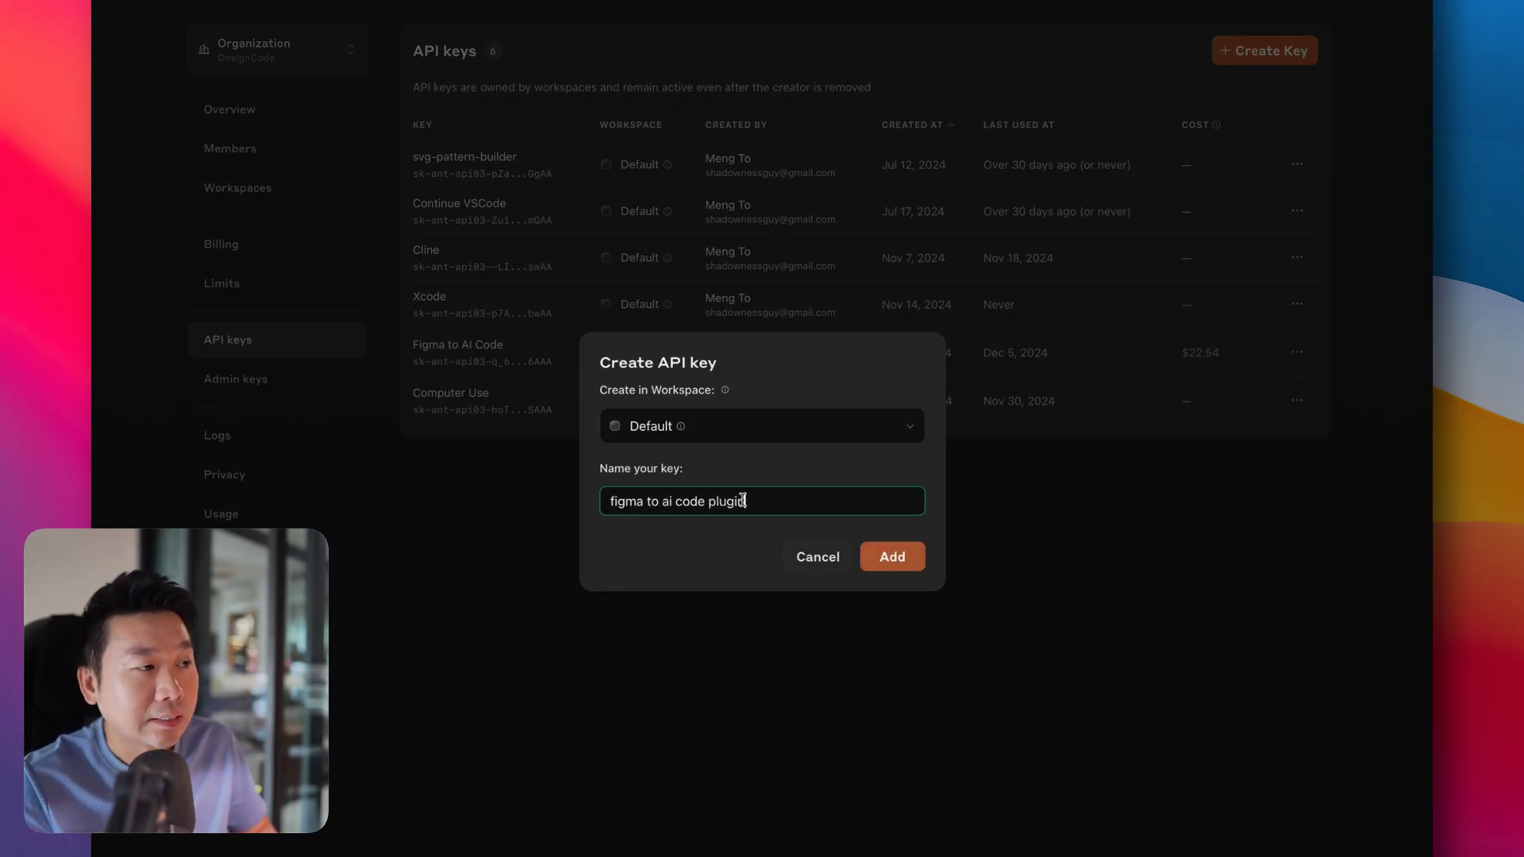
click(878, 573)
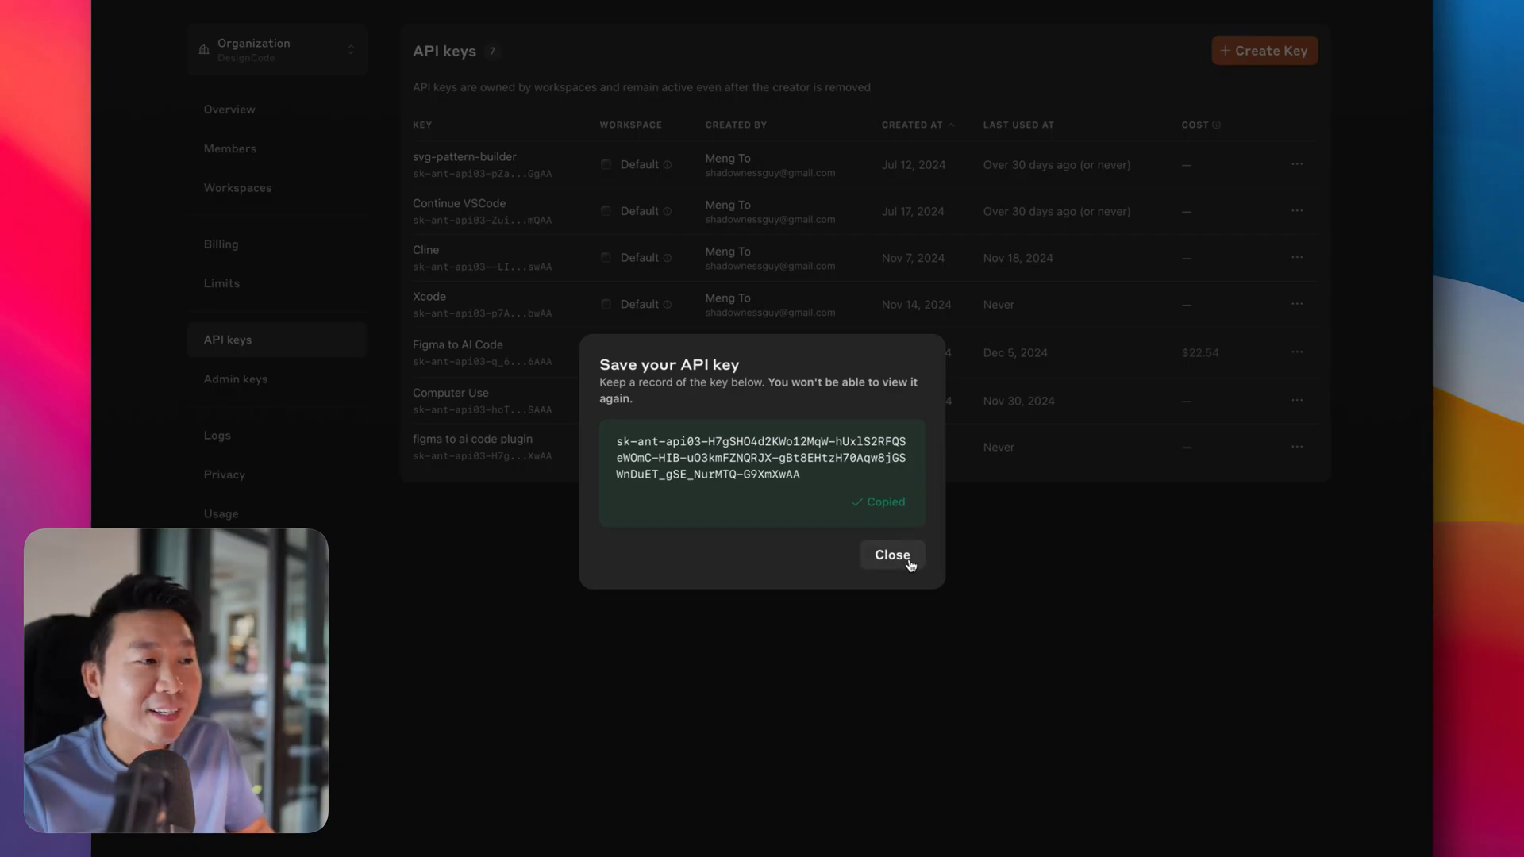
click(881, 555)
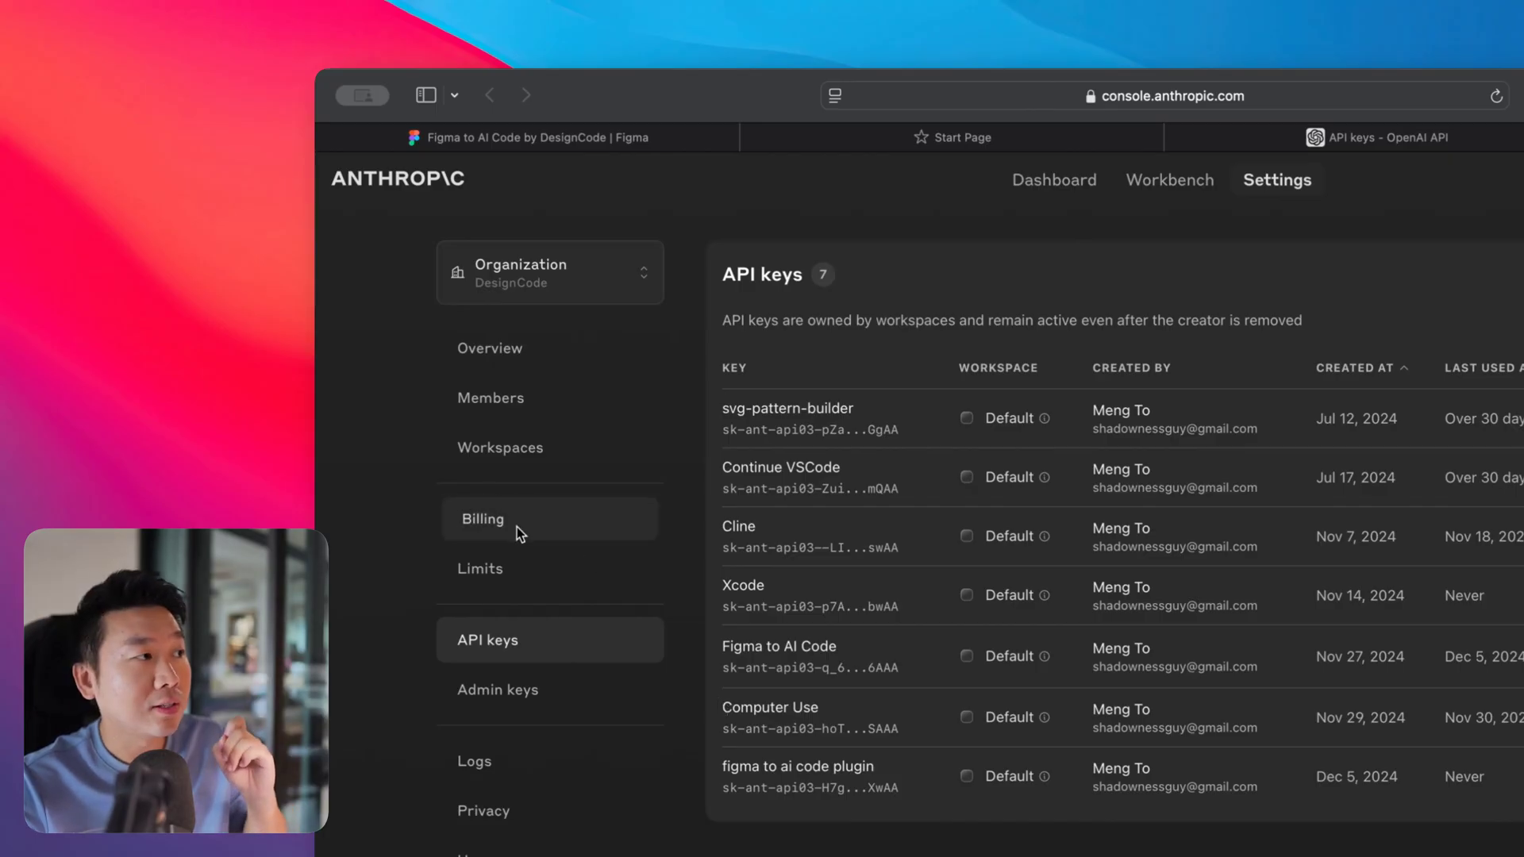
- Check the $7.86 credit balance on Billing and cancel the Add Funds form
click(520, 534)
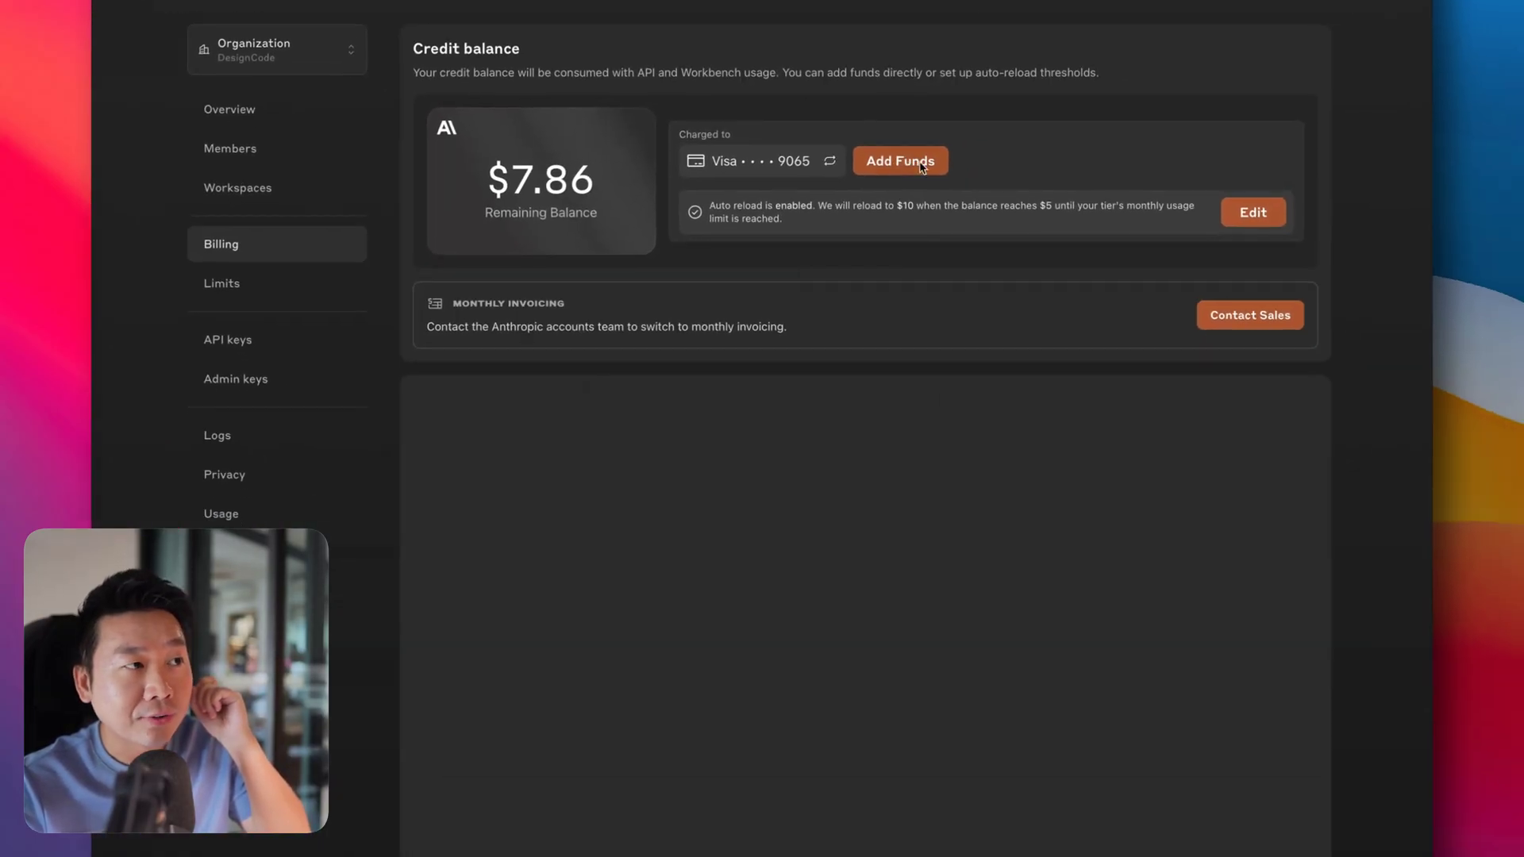
click(921, 163)
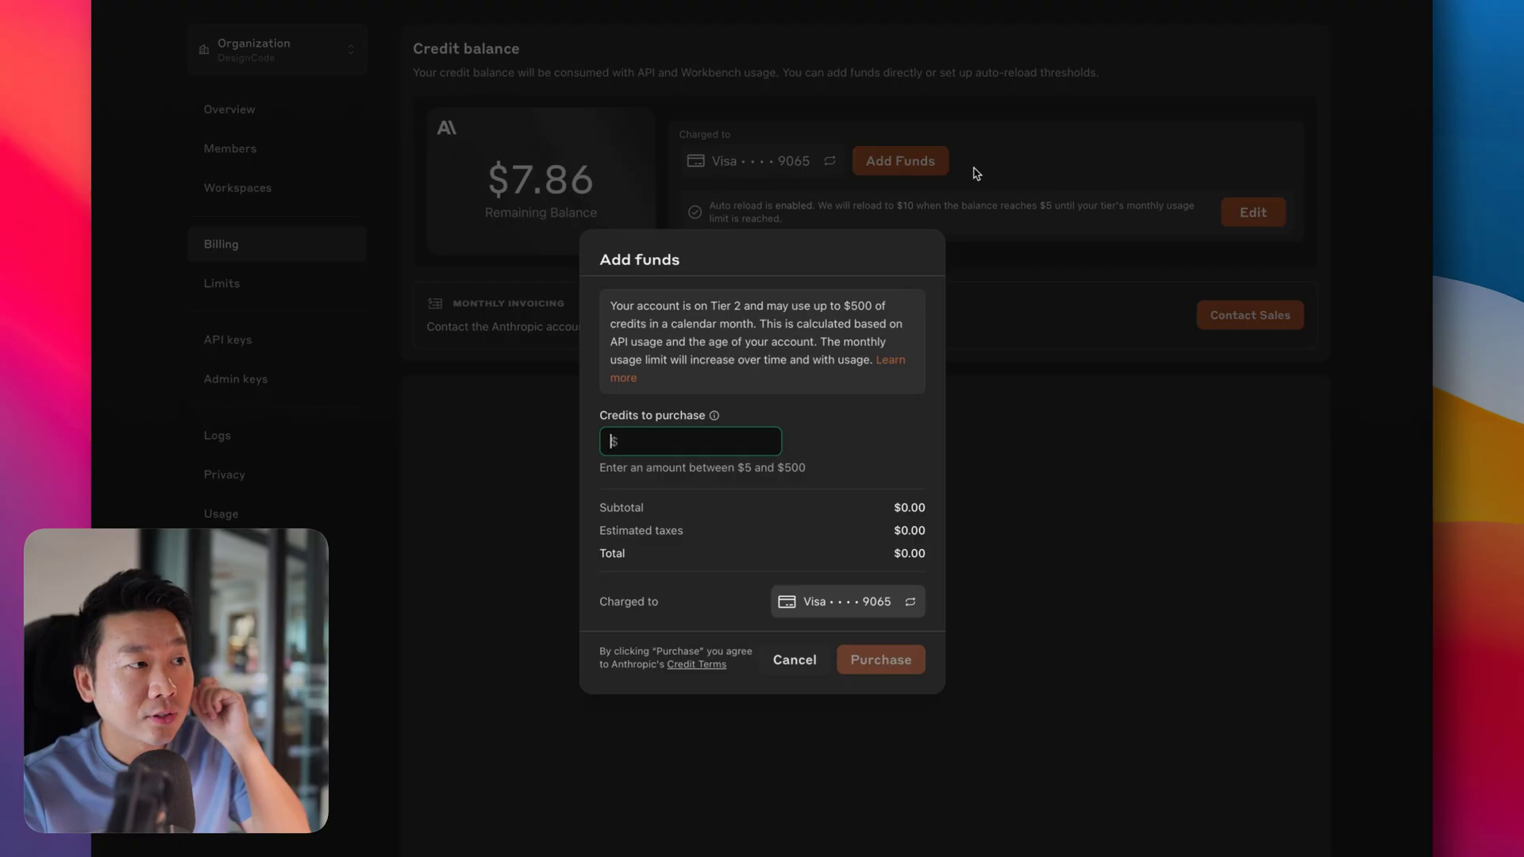
click(795, 670)
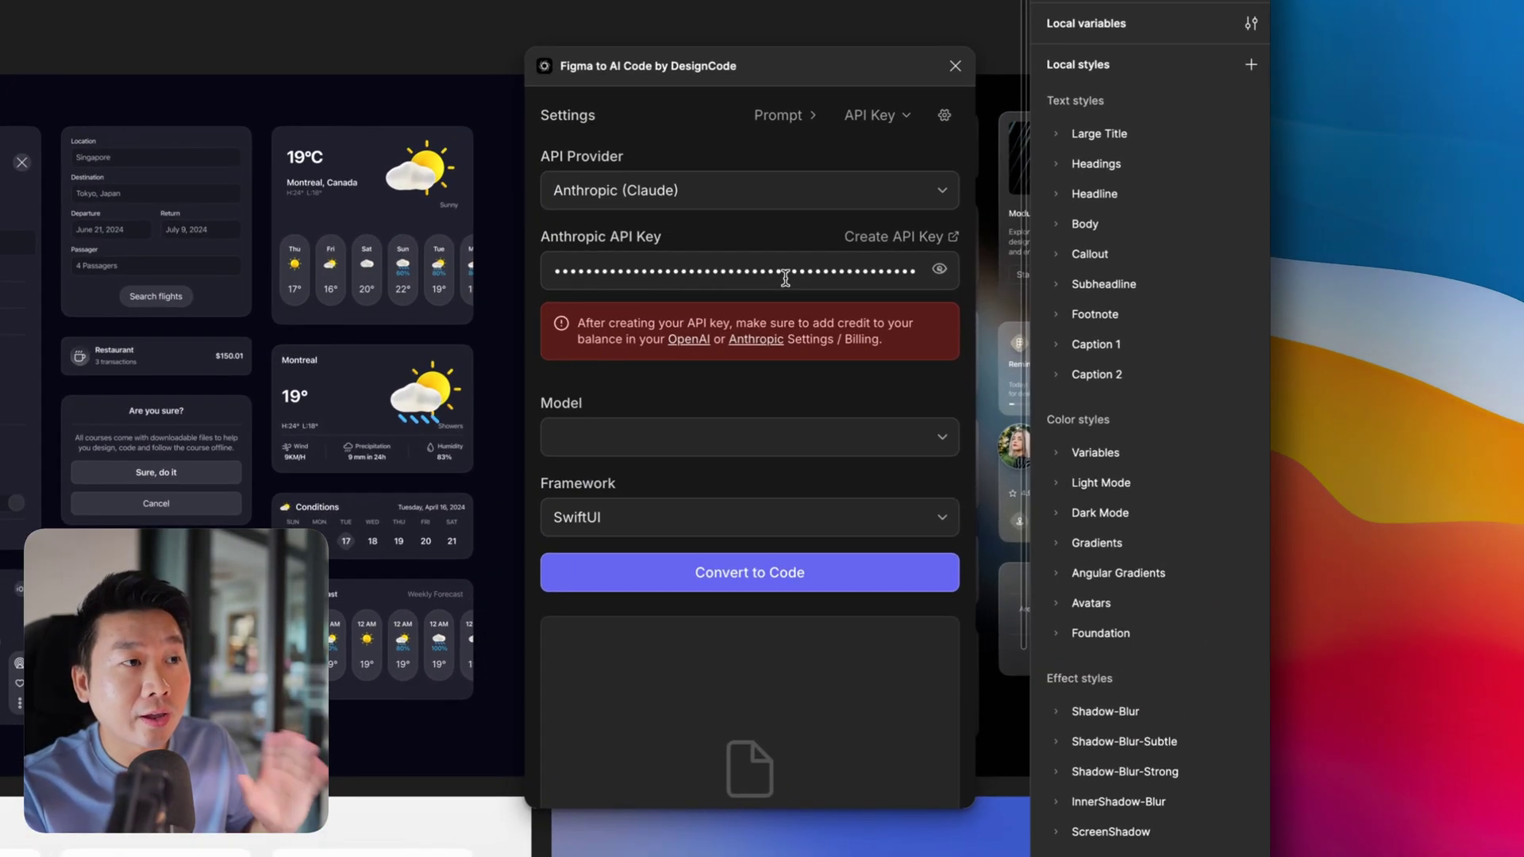
- Confirm the pasted API key and keep Anthropic (Claude) as the provider
triple_click(1014, 320)
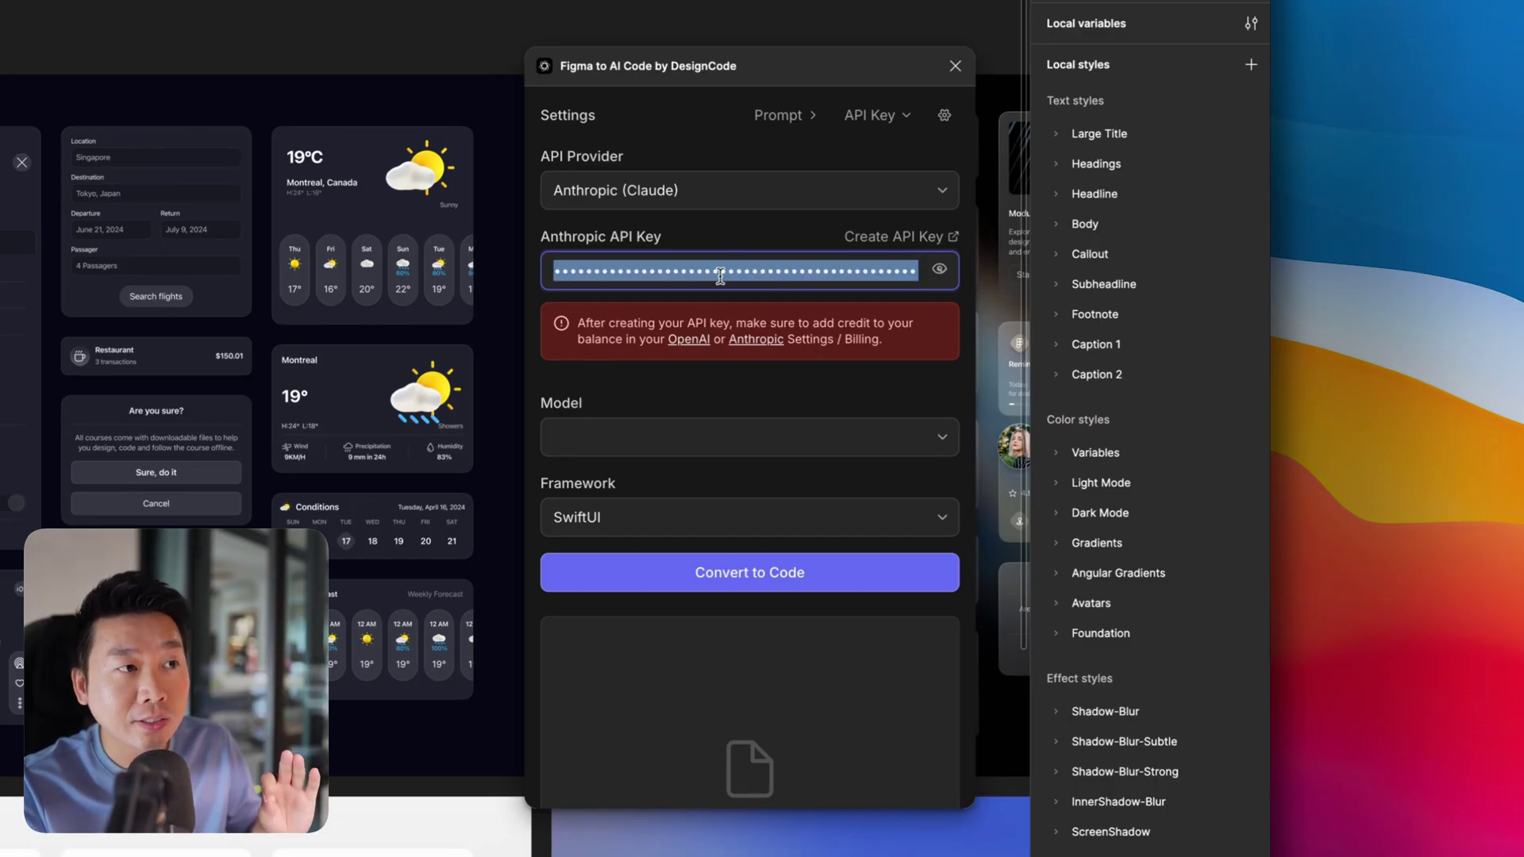
click(696, 191)
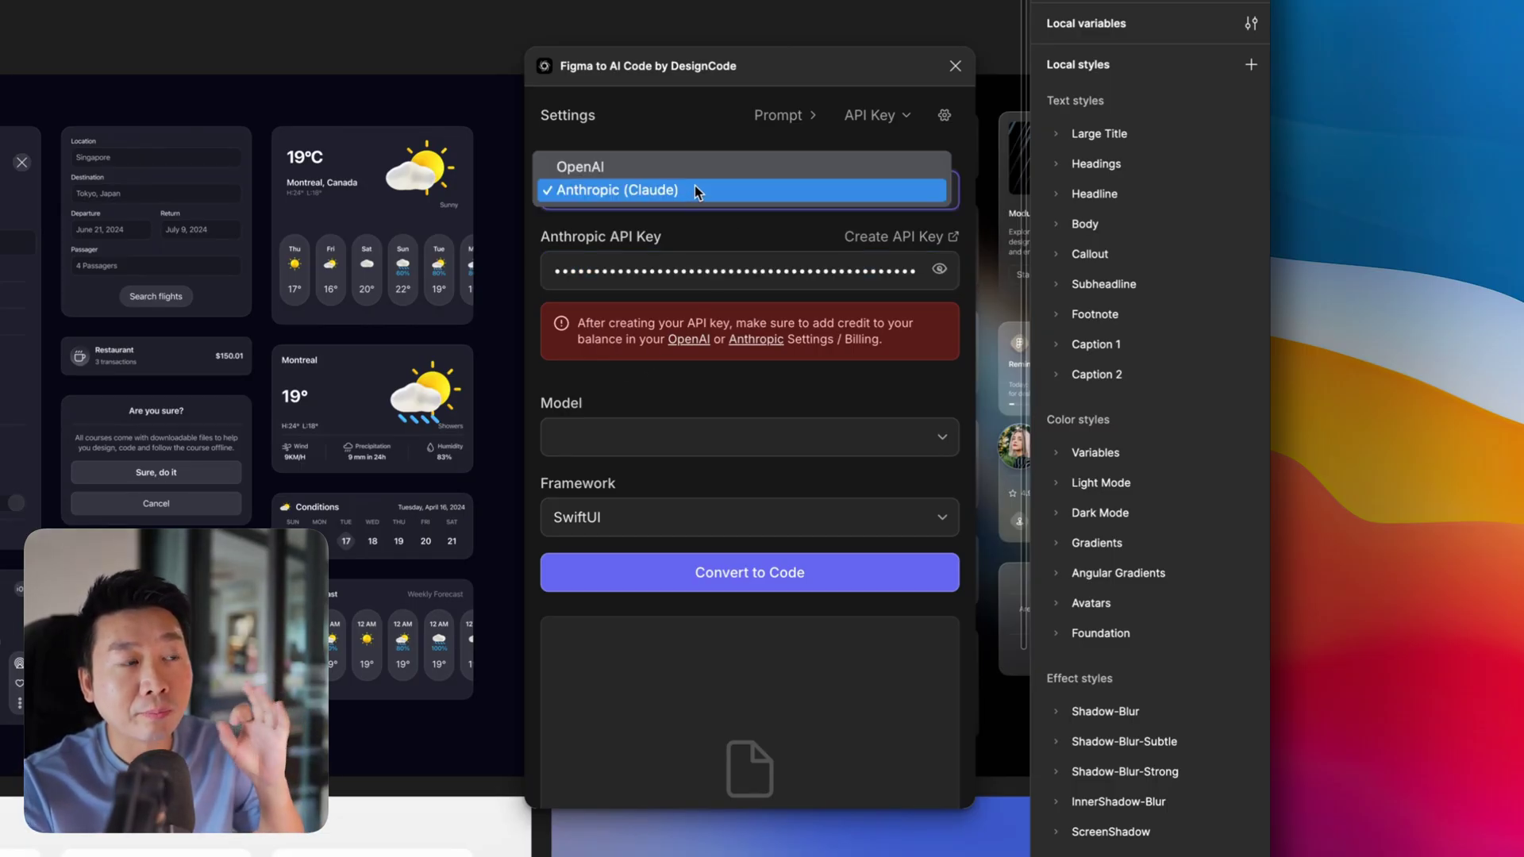
click(683, 194)
click(681, 201)
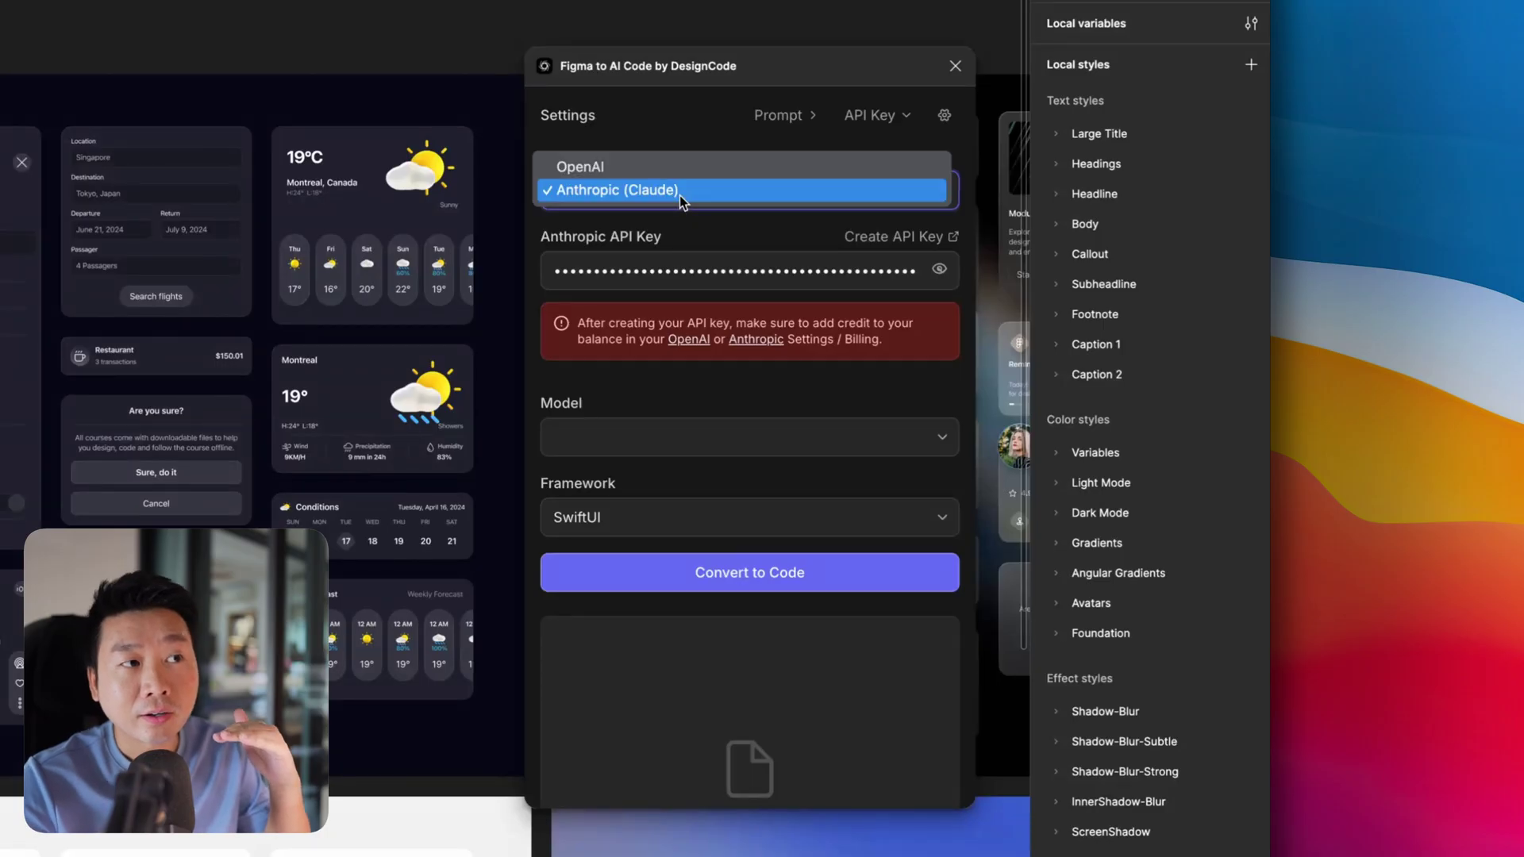
click(657, 269)
double_click(658, 272)
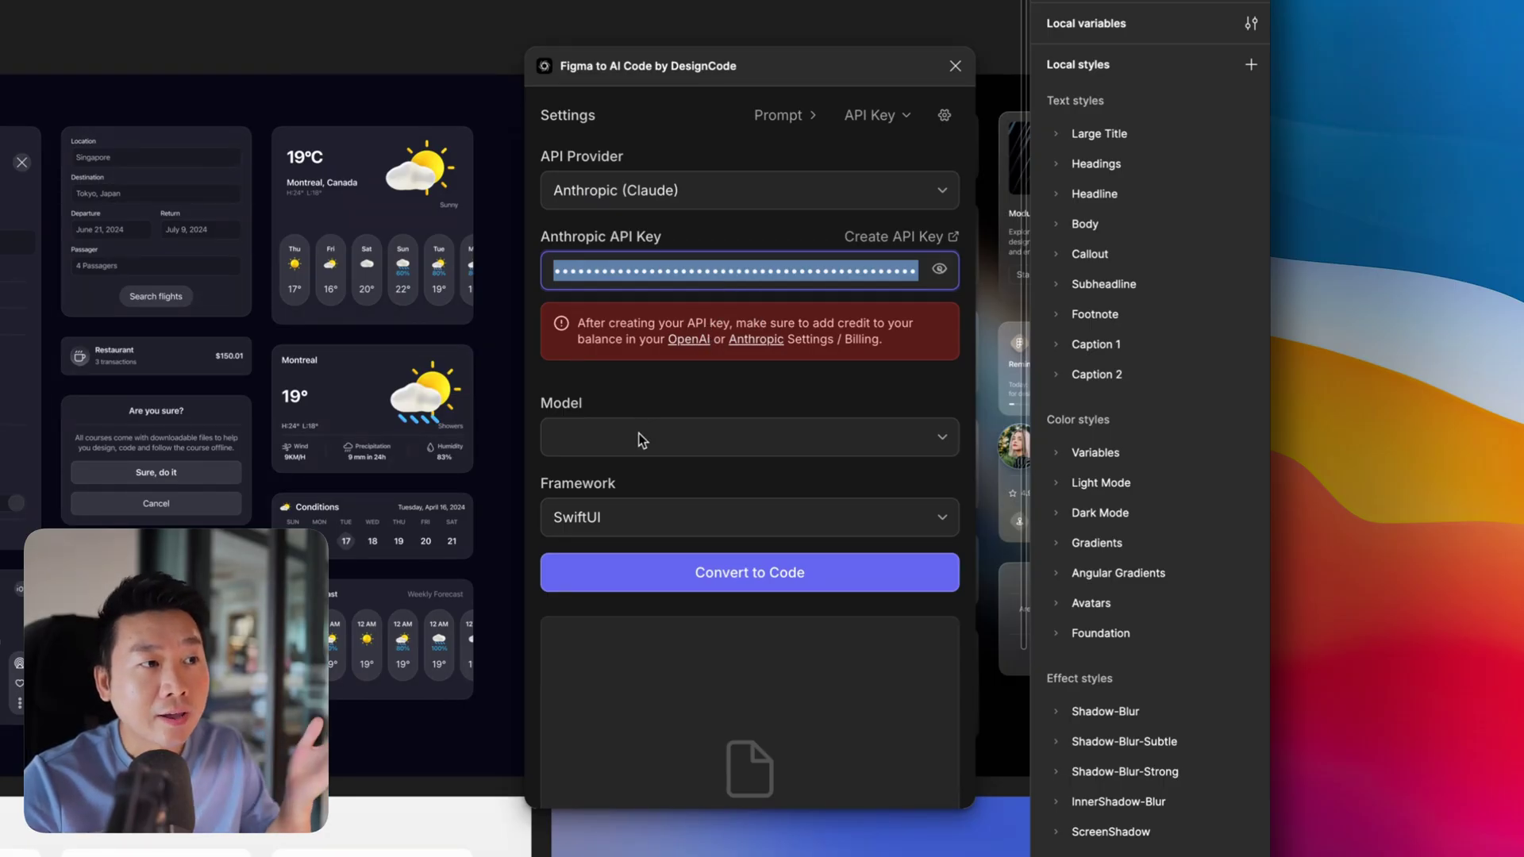
- Choose Claude 3.5 Sonnet as the model and keep SwiftUI as the framework
click(686, 384)
click(659, 445)
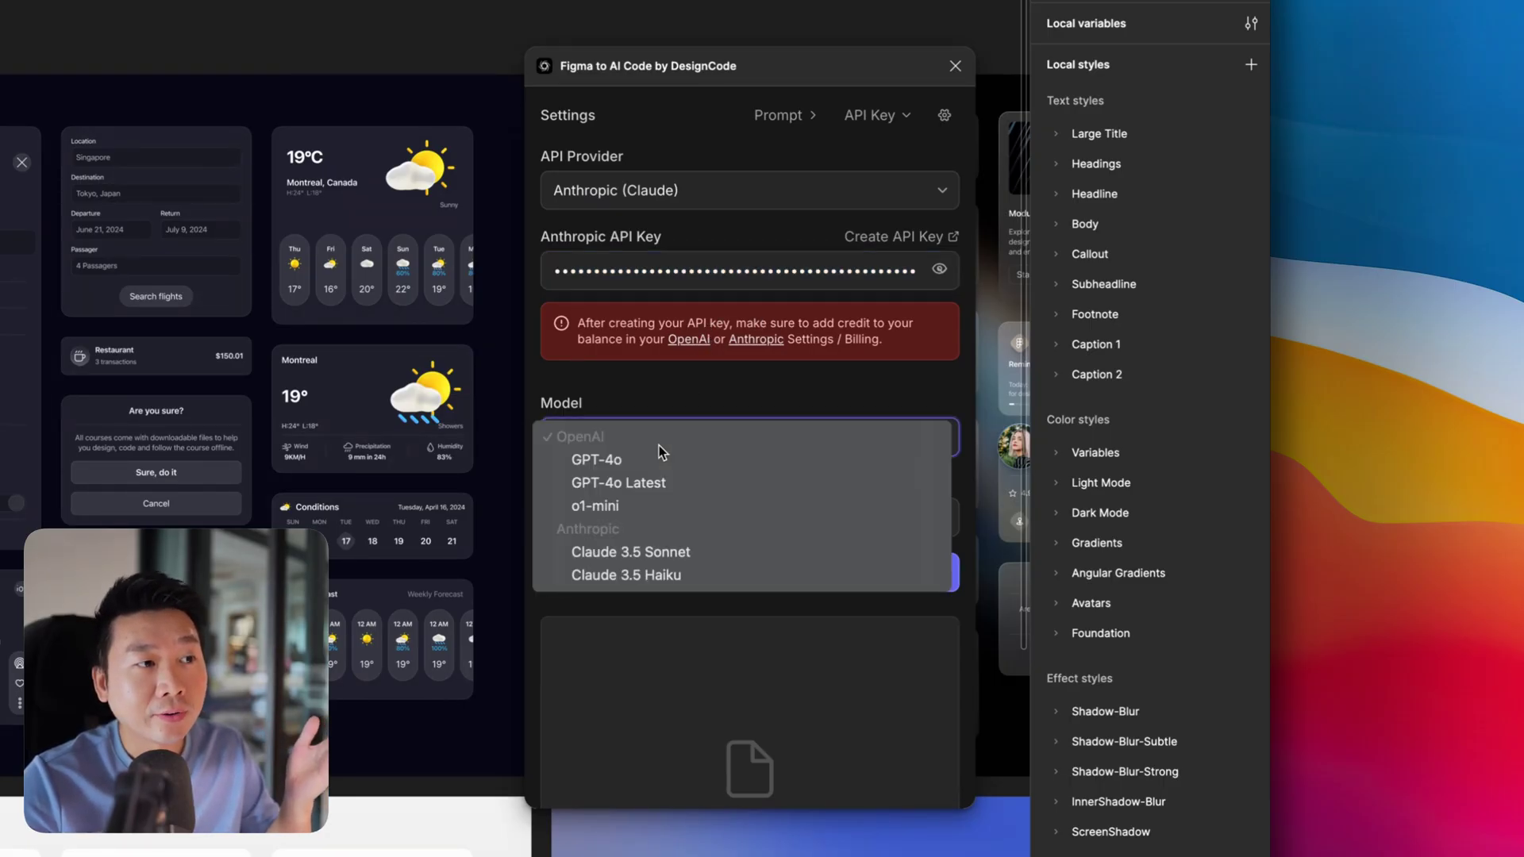
click(639, 553)
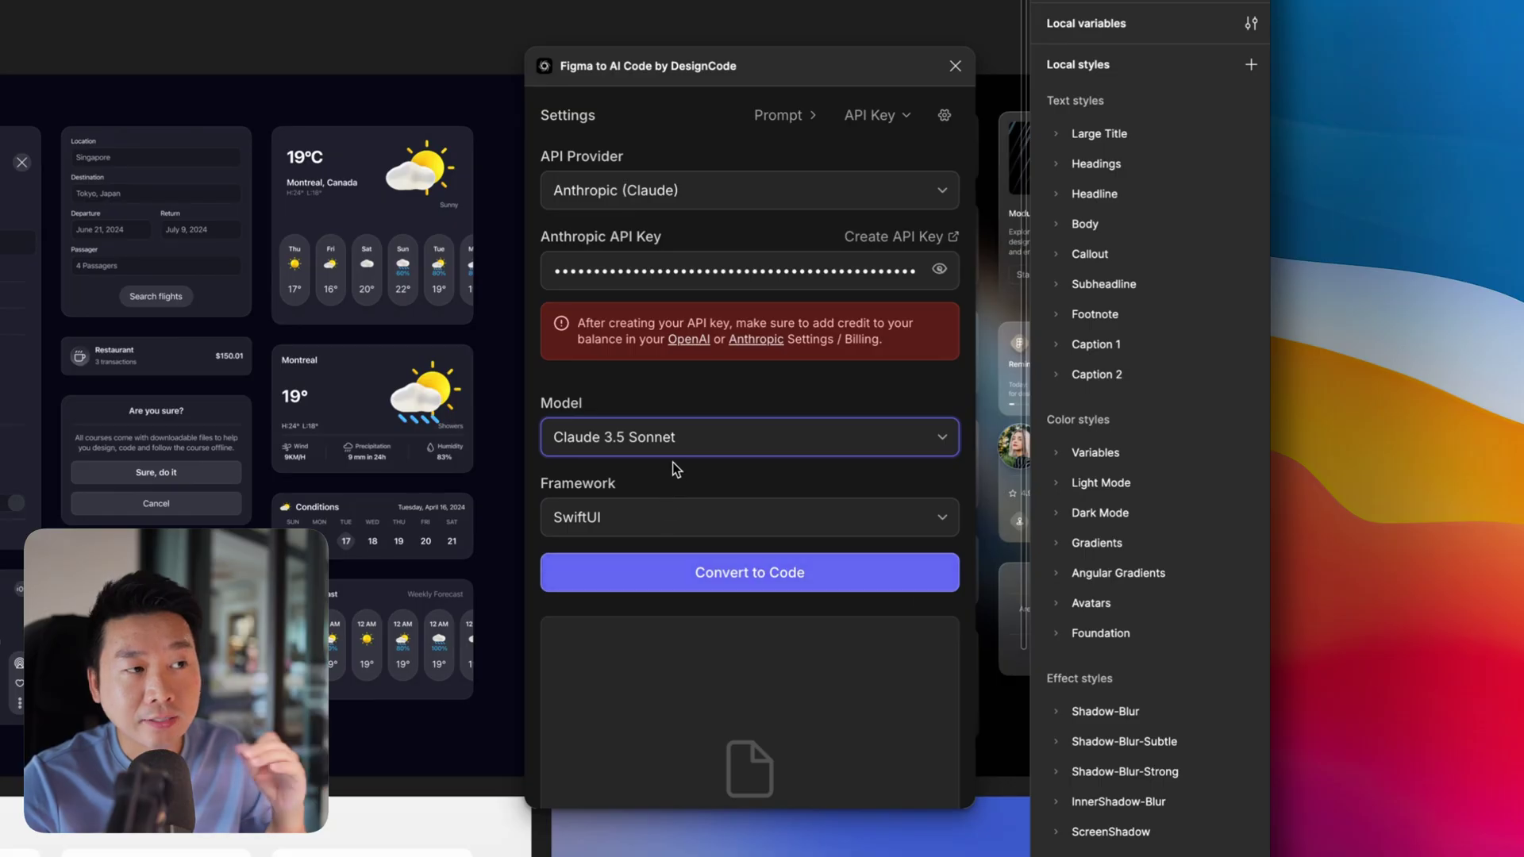
click(649, 518)
click(655, 525)
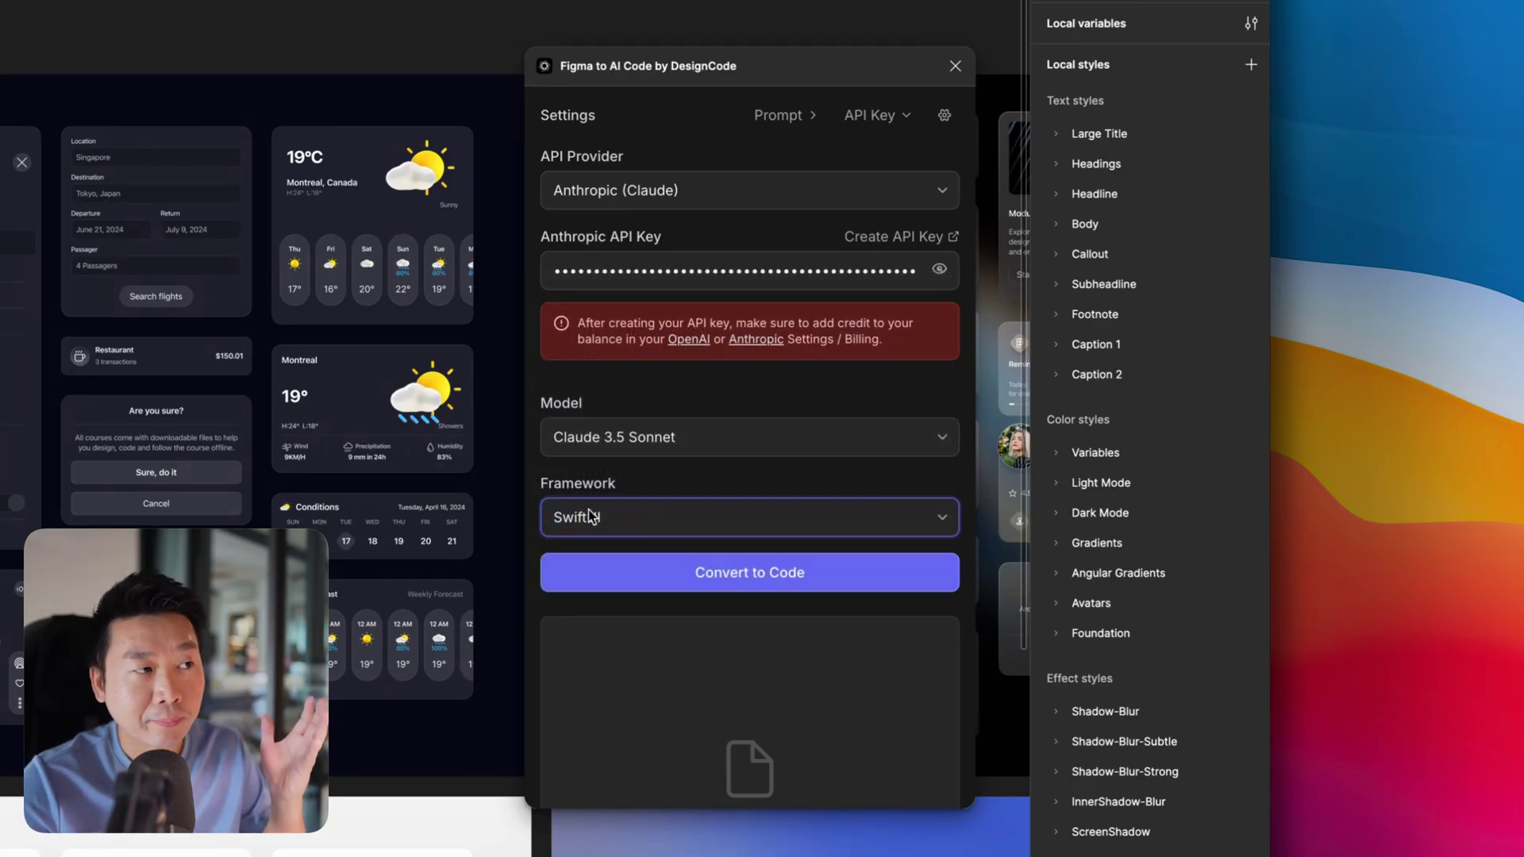
click(144, 388)
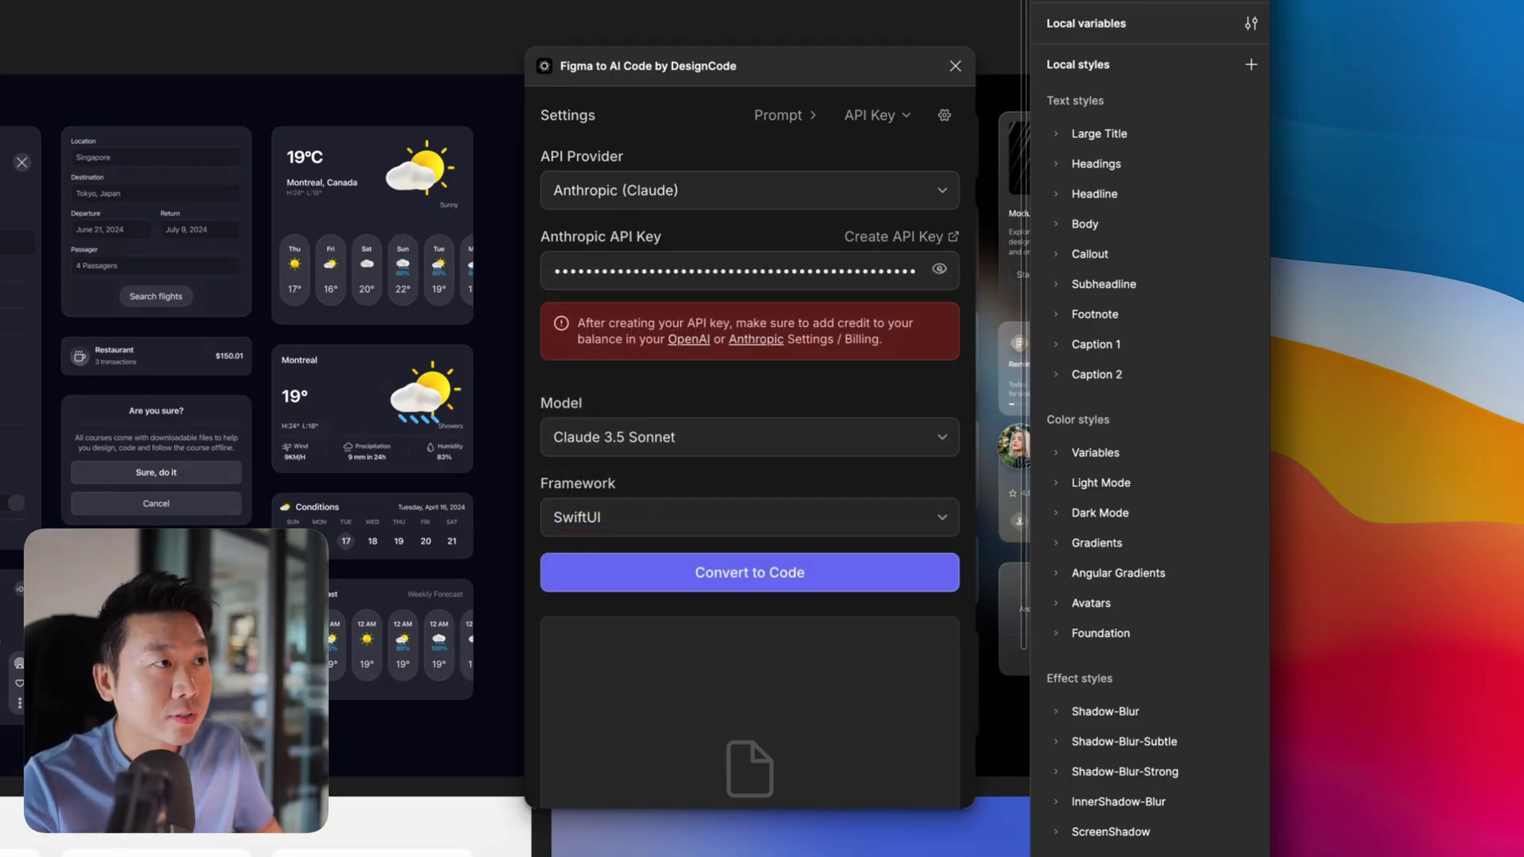
- Select the dark frame, the 'Are you sure?' modal card and the Toronto card on the canvas
scroll(90, 502, up, 3)
scroll(91, 501, up, 2)
scroll(204, 476, up, 1)
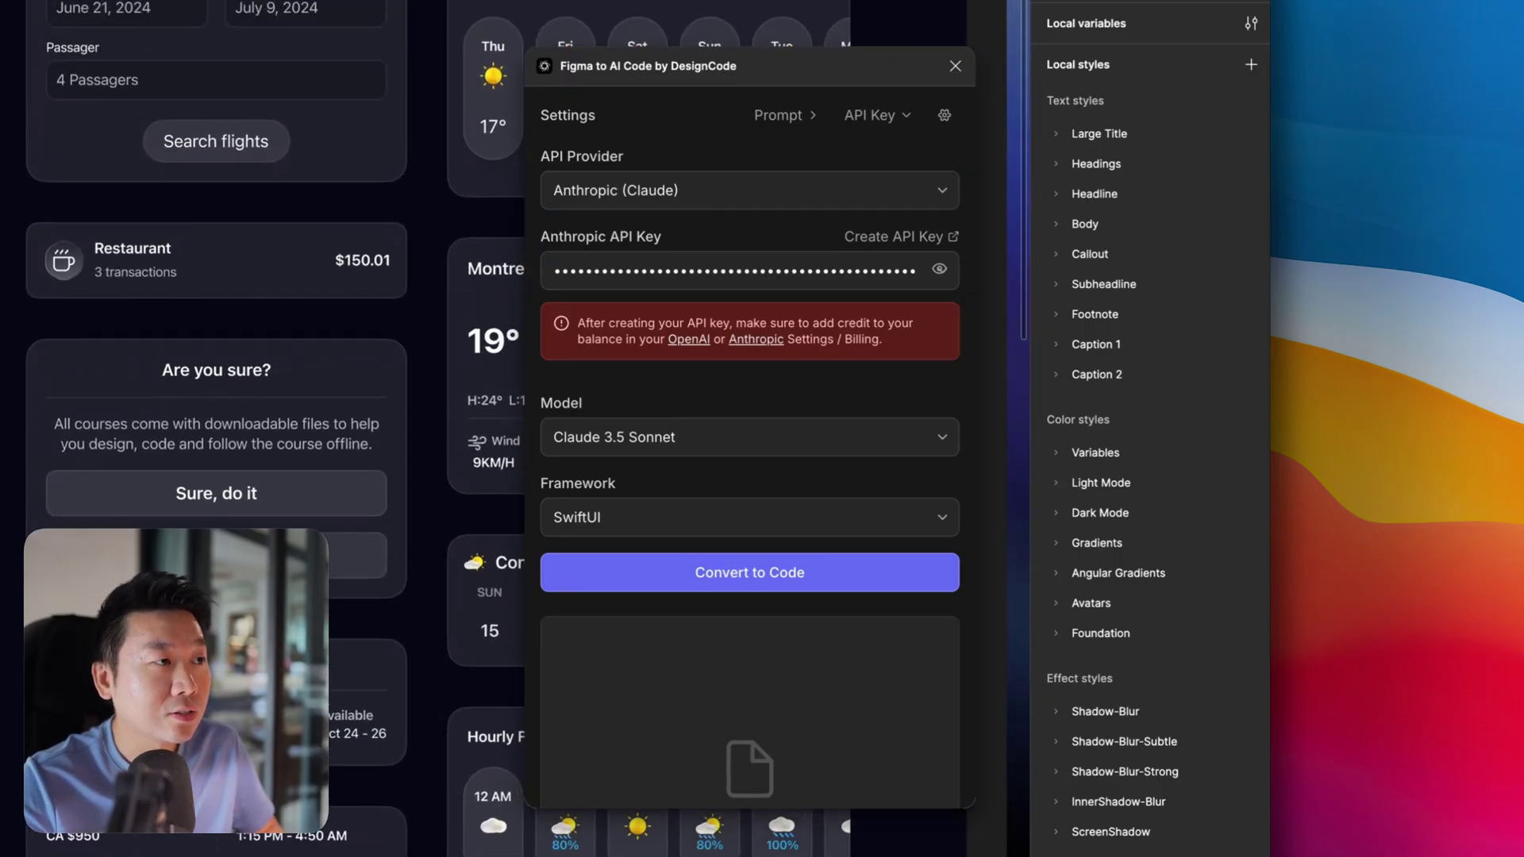
click(204, 502)
click(253, 493)
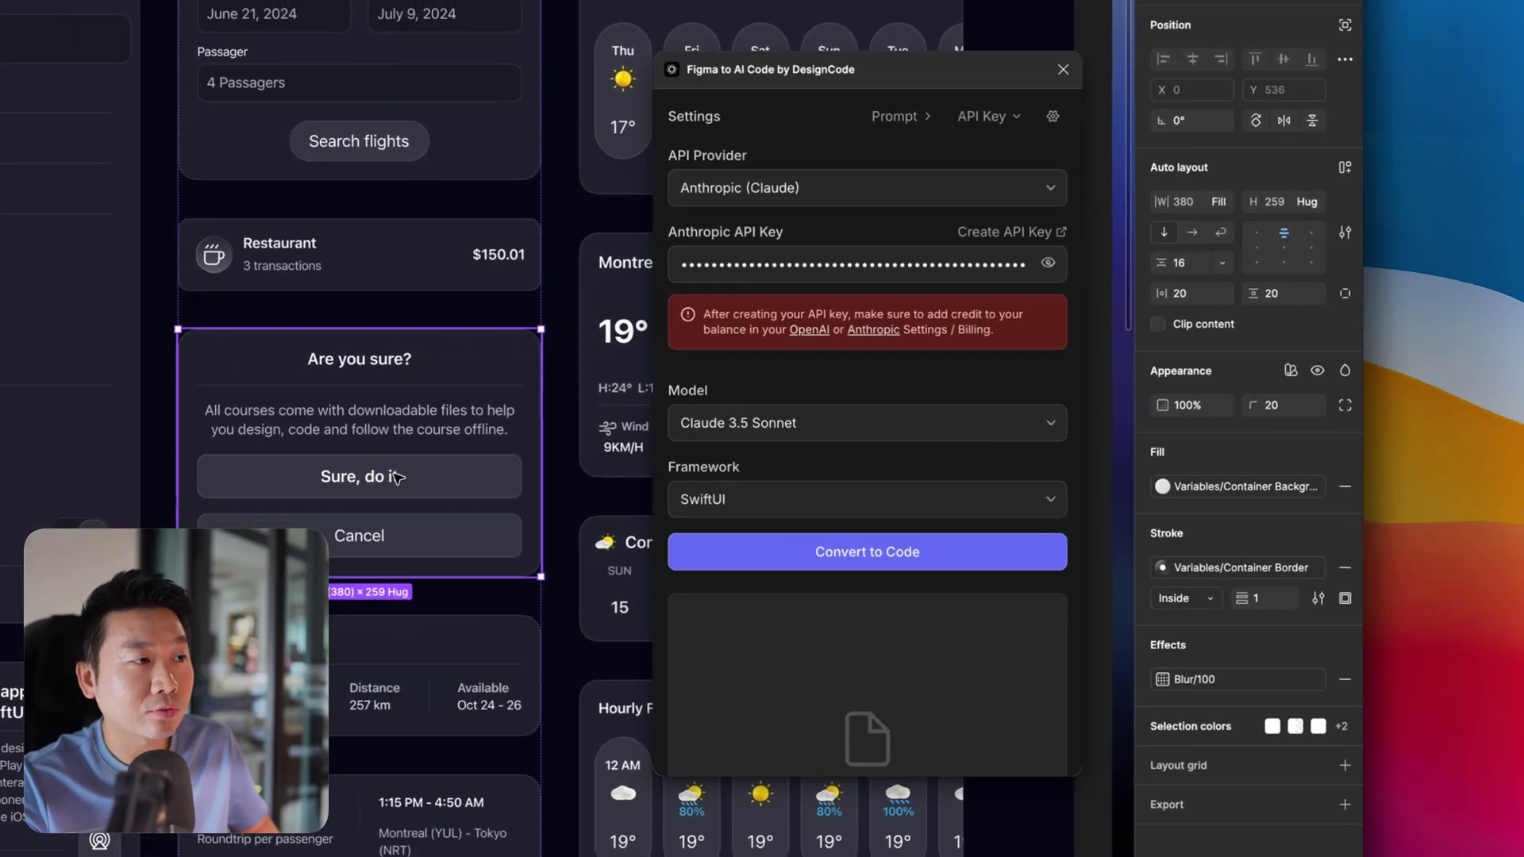
click(823, 577)
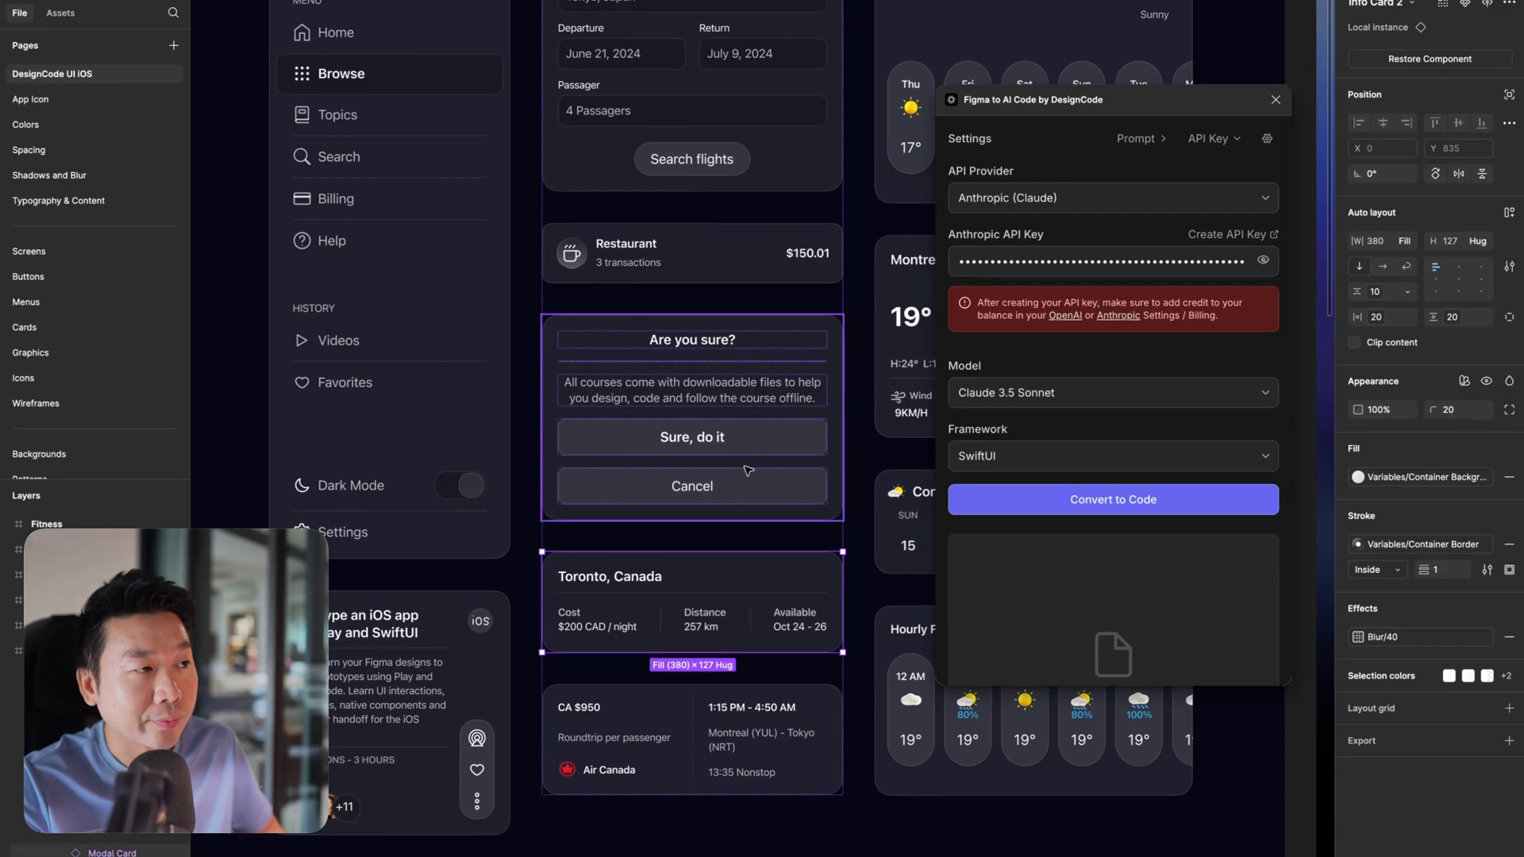
- Select the Restaurant card and convert it into a 94-line SwiftUI listing
click(735, 273)
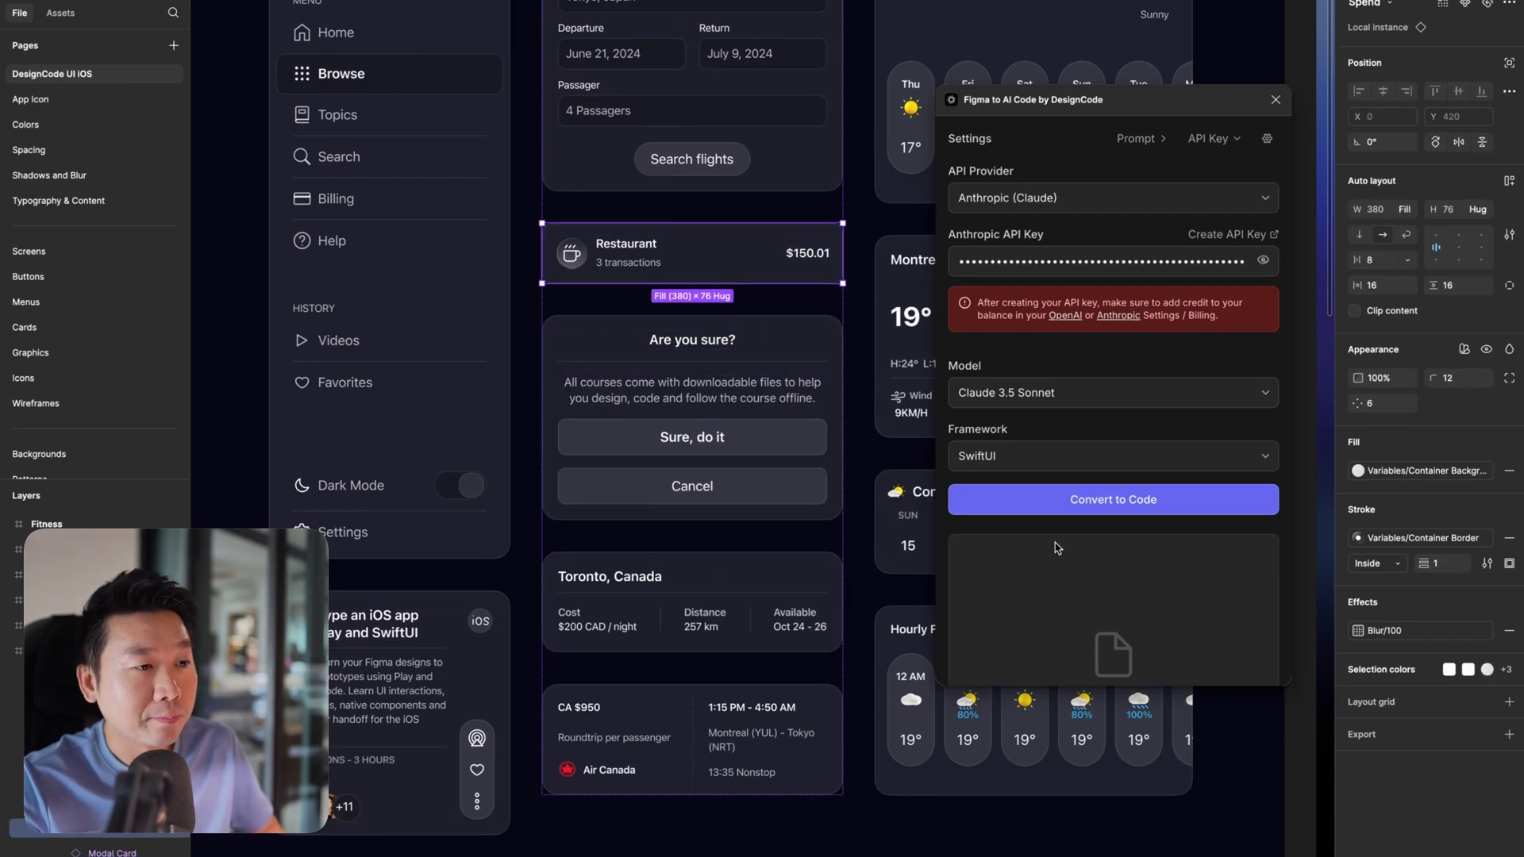
click(1159, 496)
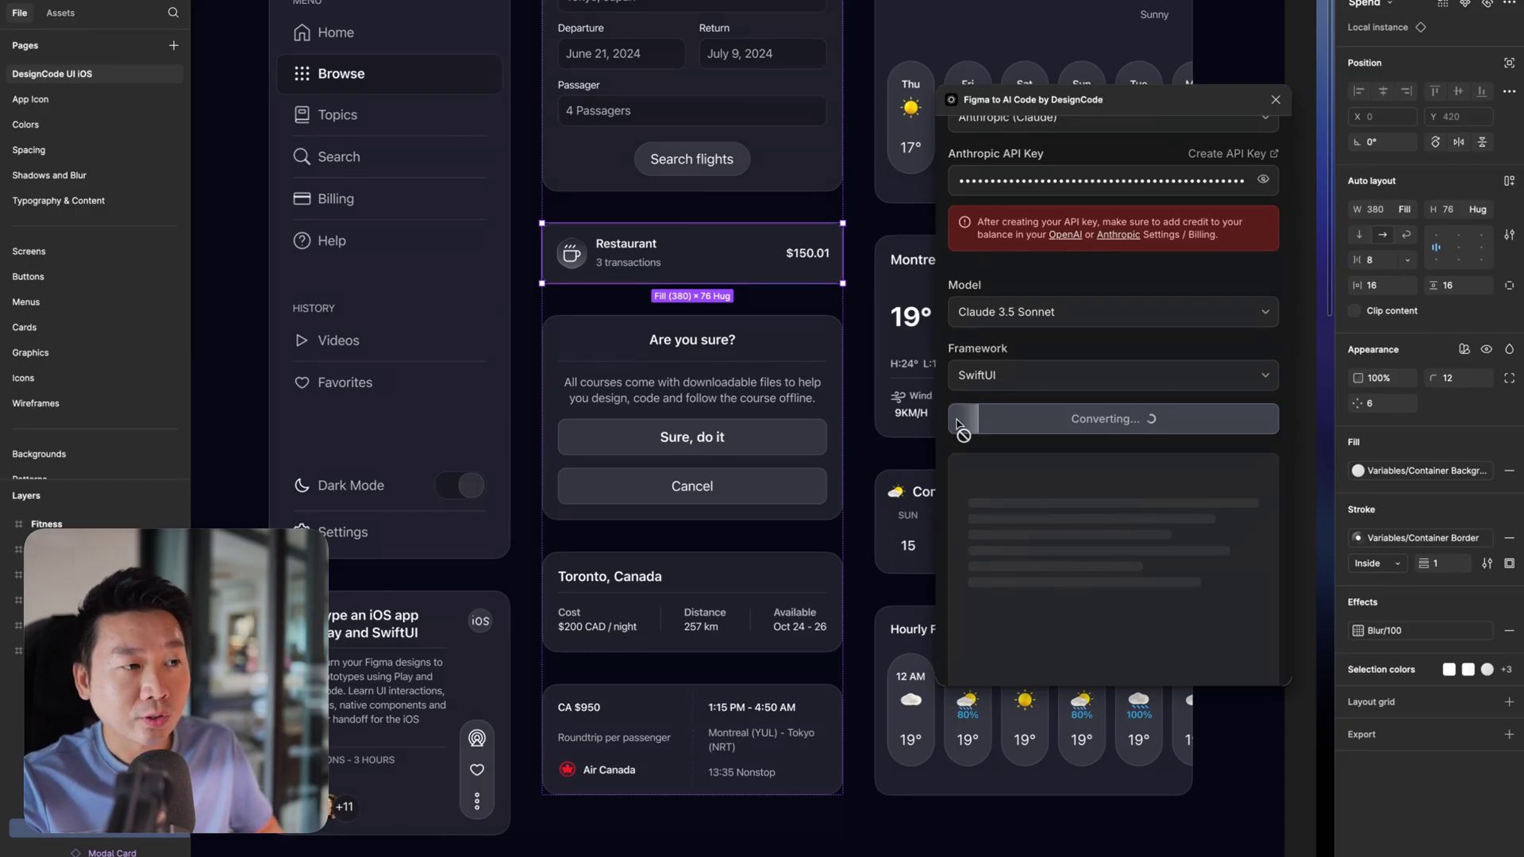
scroll(1056, 482, up, 2)
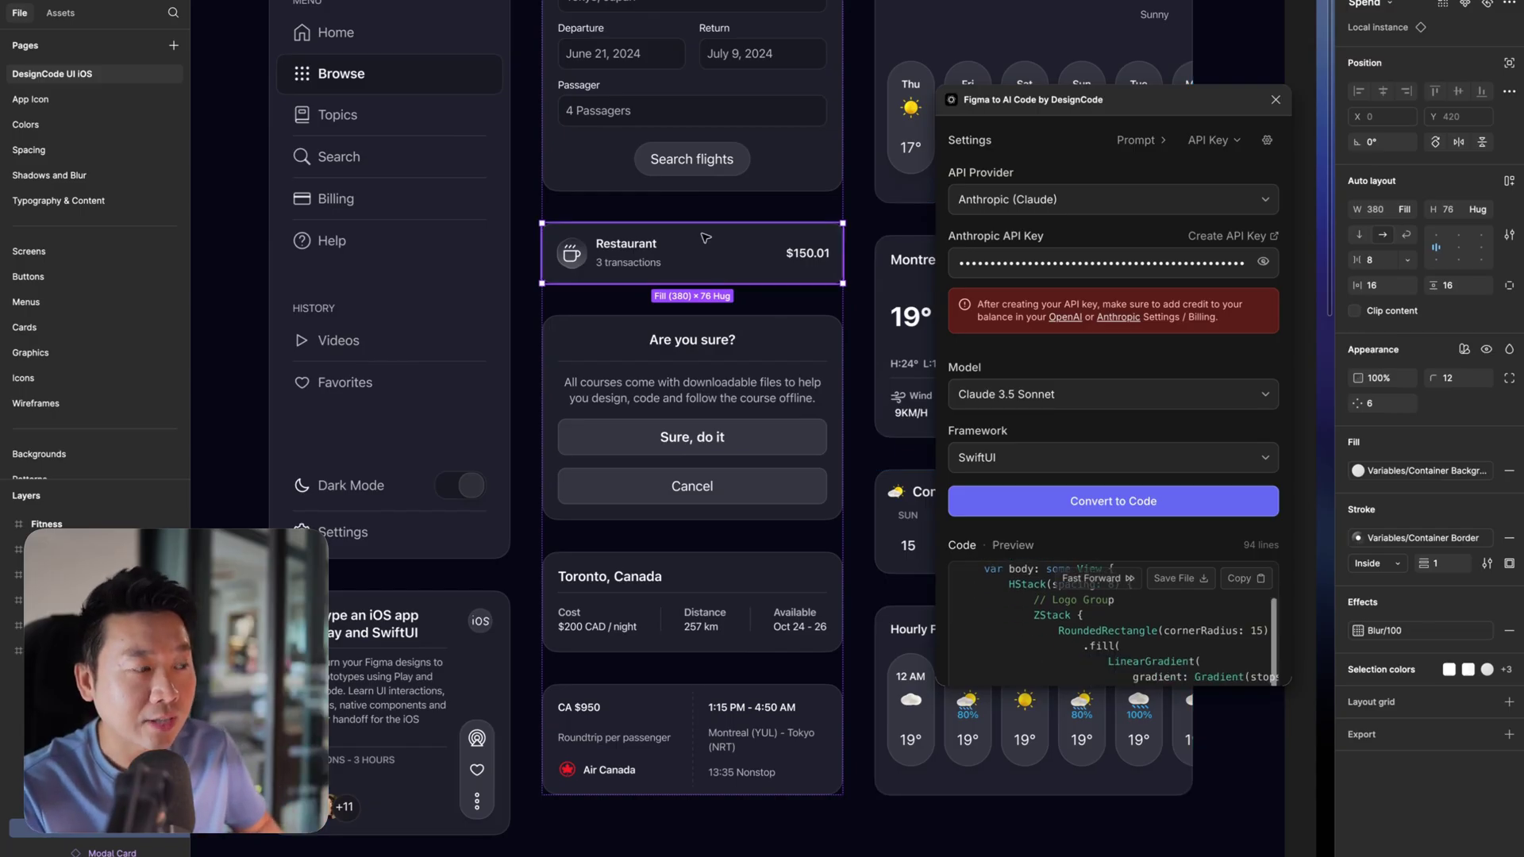
- Zoom around the canvas, selecting the Outline Dark frame, then the 'Are you sure?' modal card
key(minus)
click(583, 115)
click(500, 115)
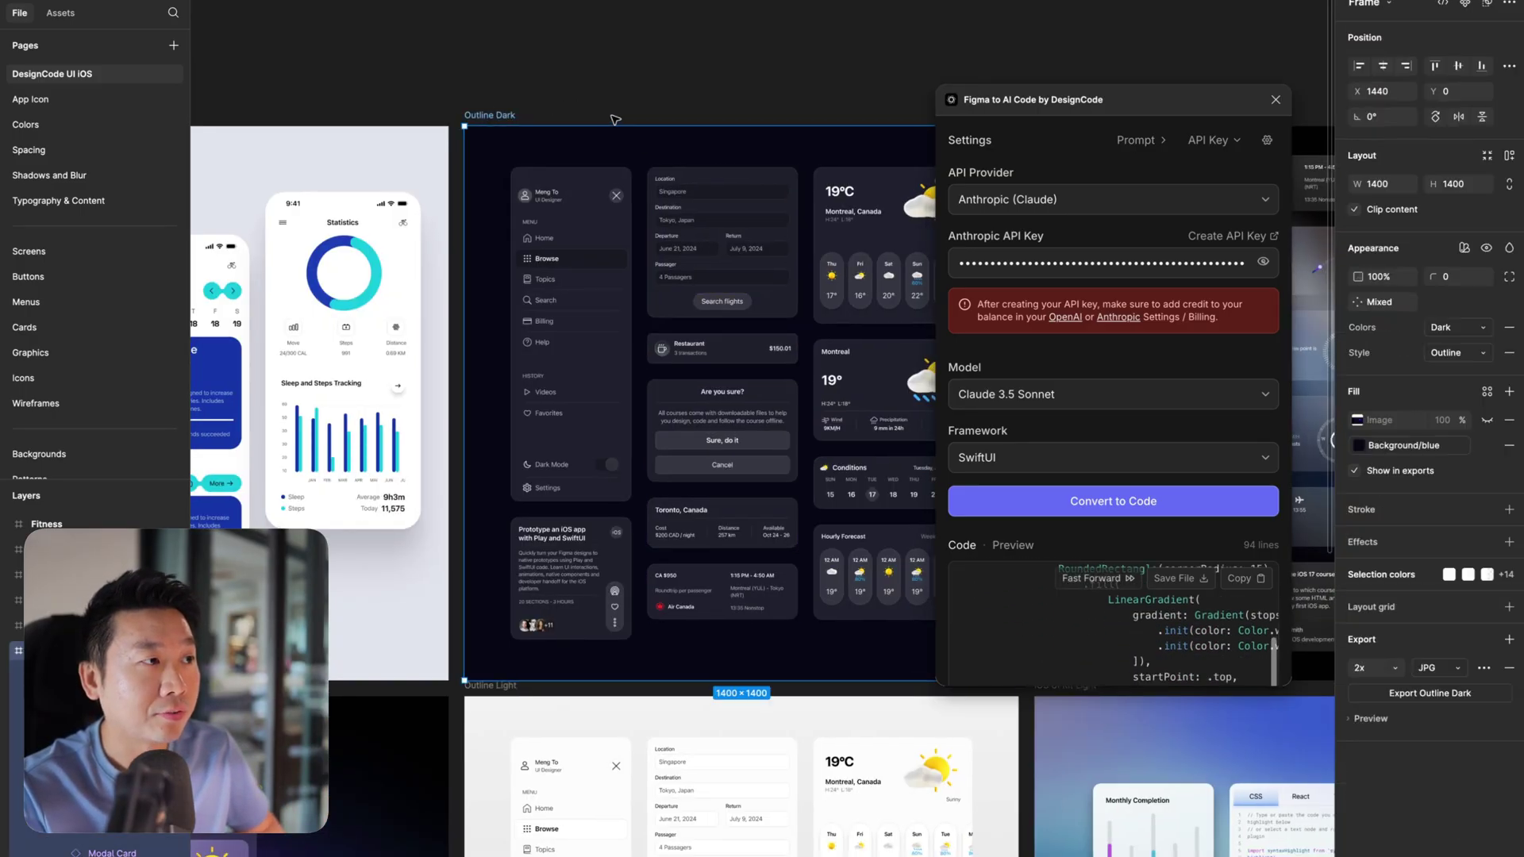
scroll(555, 119, right, 3)
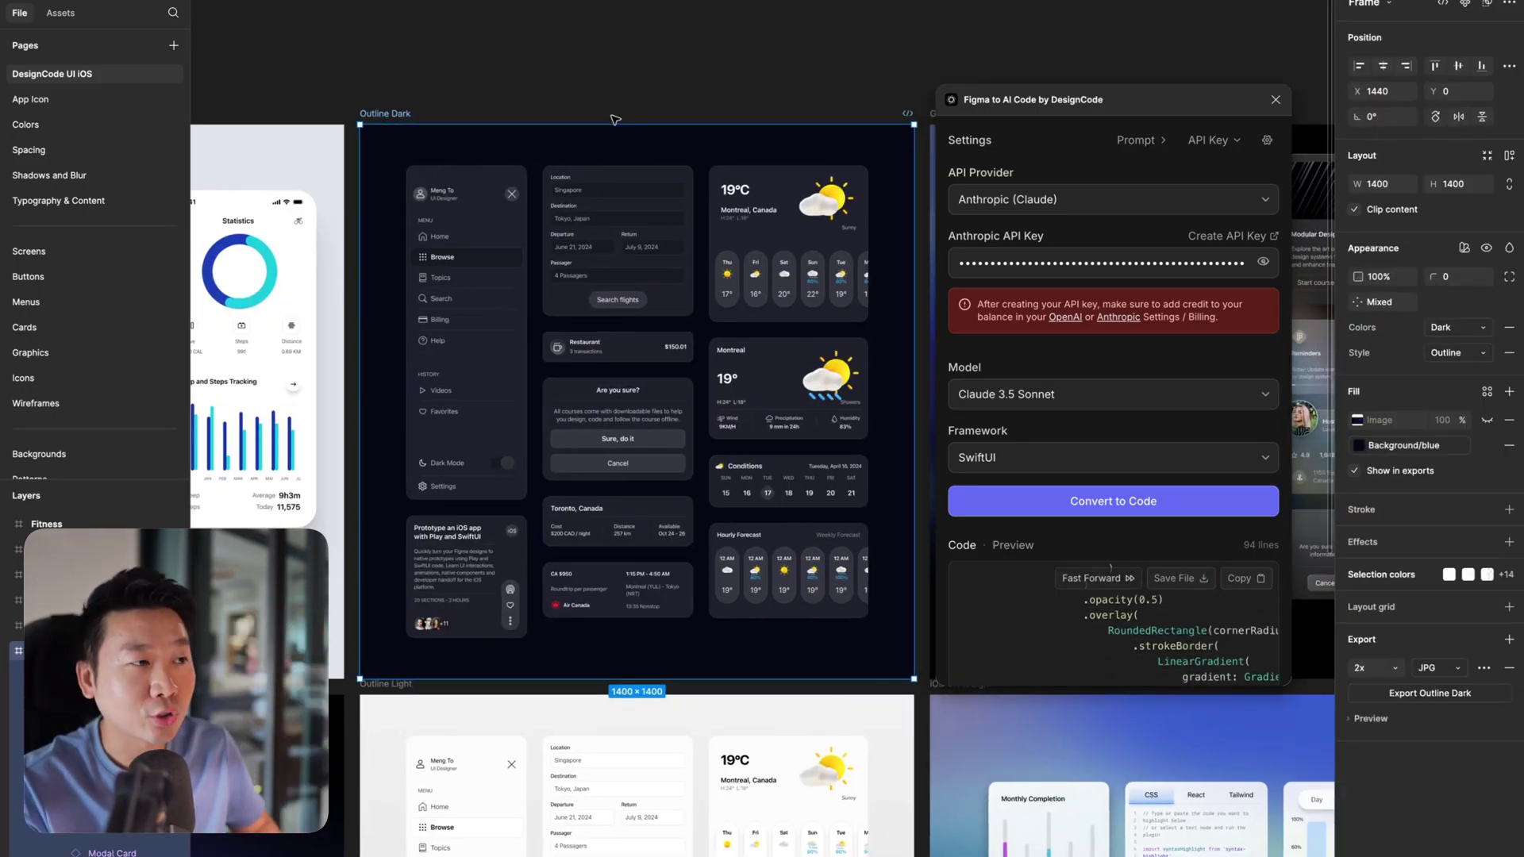
key(plus)
scroll(615, 134, left, 5)
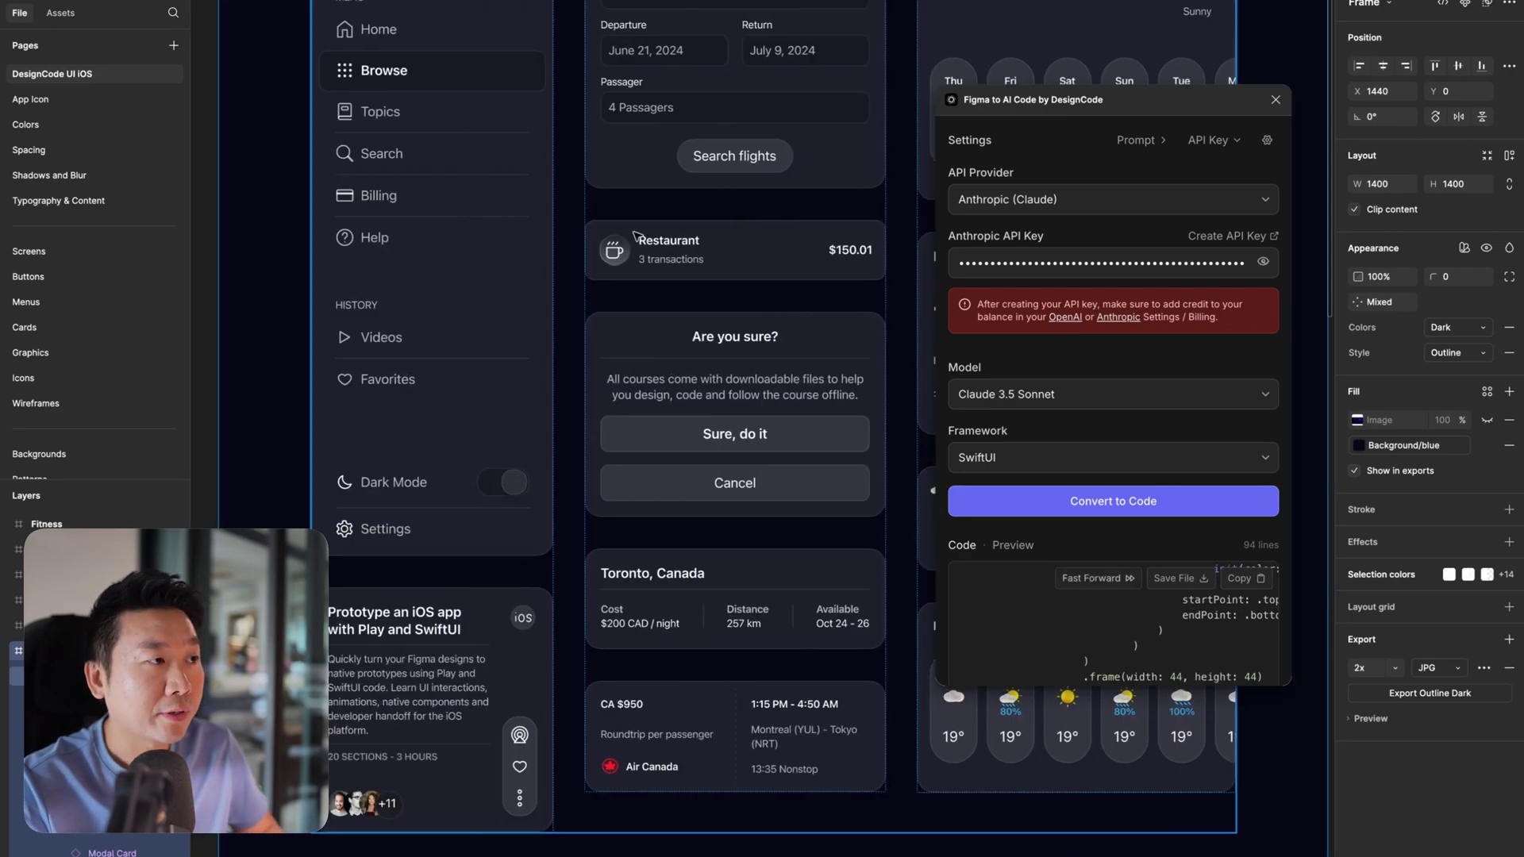
click(747, 405)
click(748, 405)
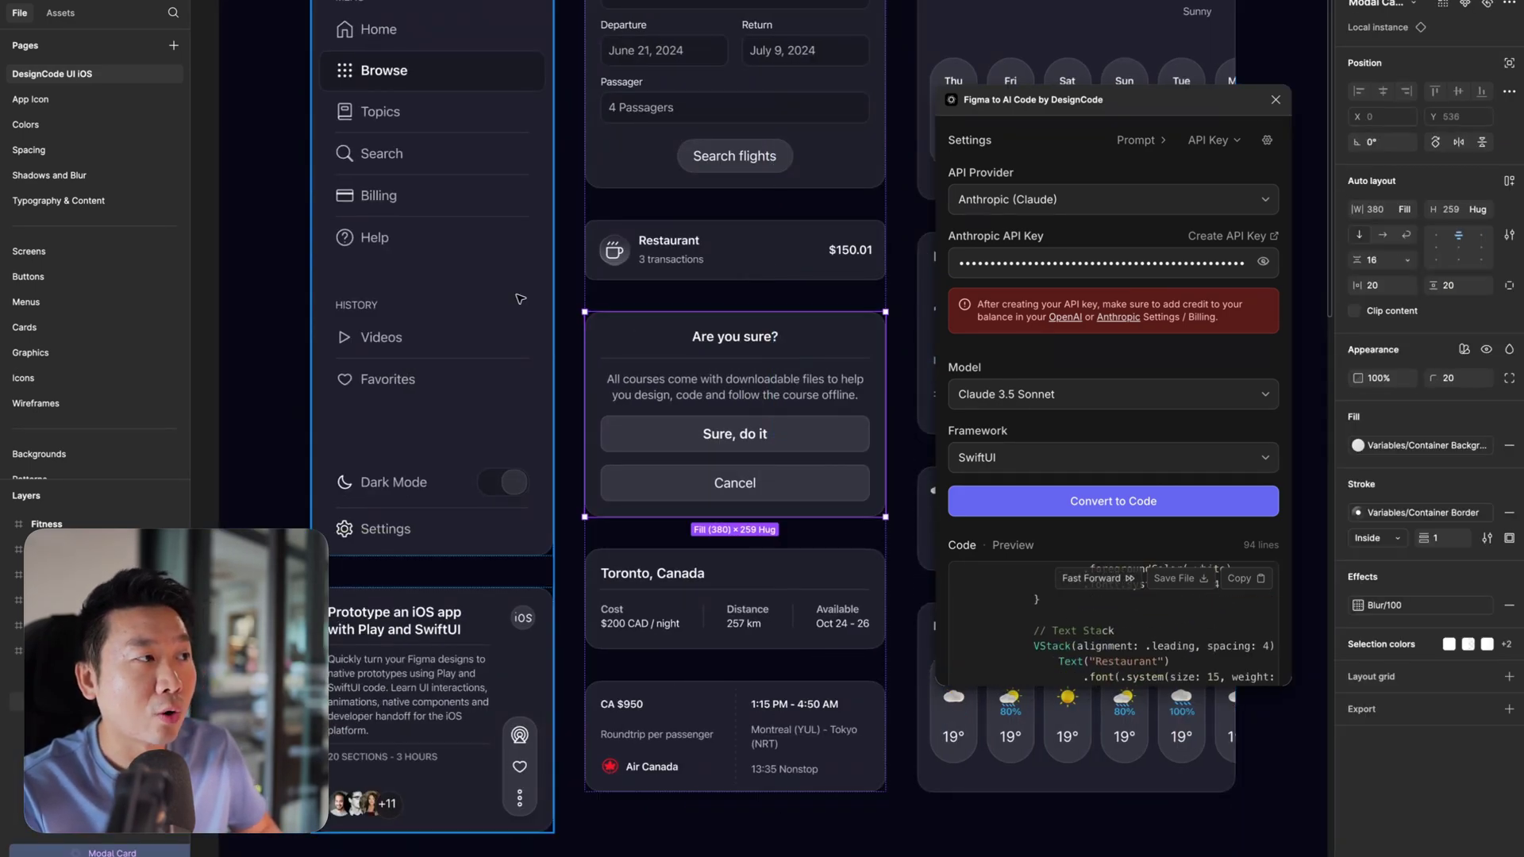
- Scroll through the SpendView code, check its Preview, then return to the Code listing's top
scroll(609, 311, right, 4)
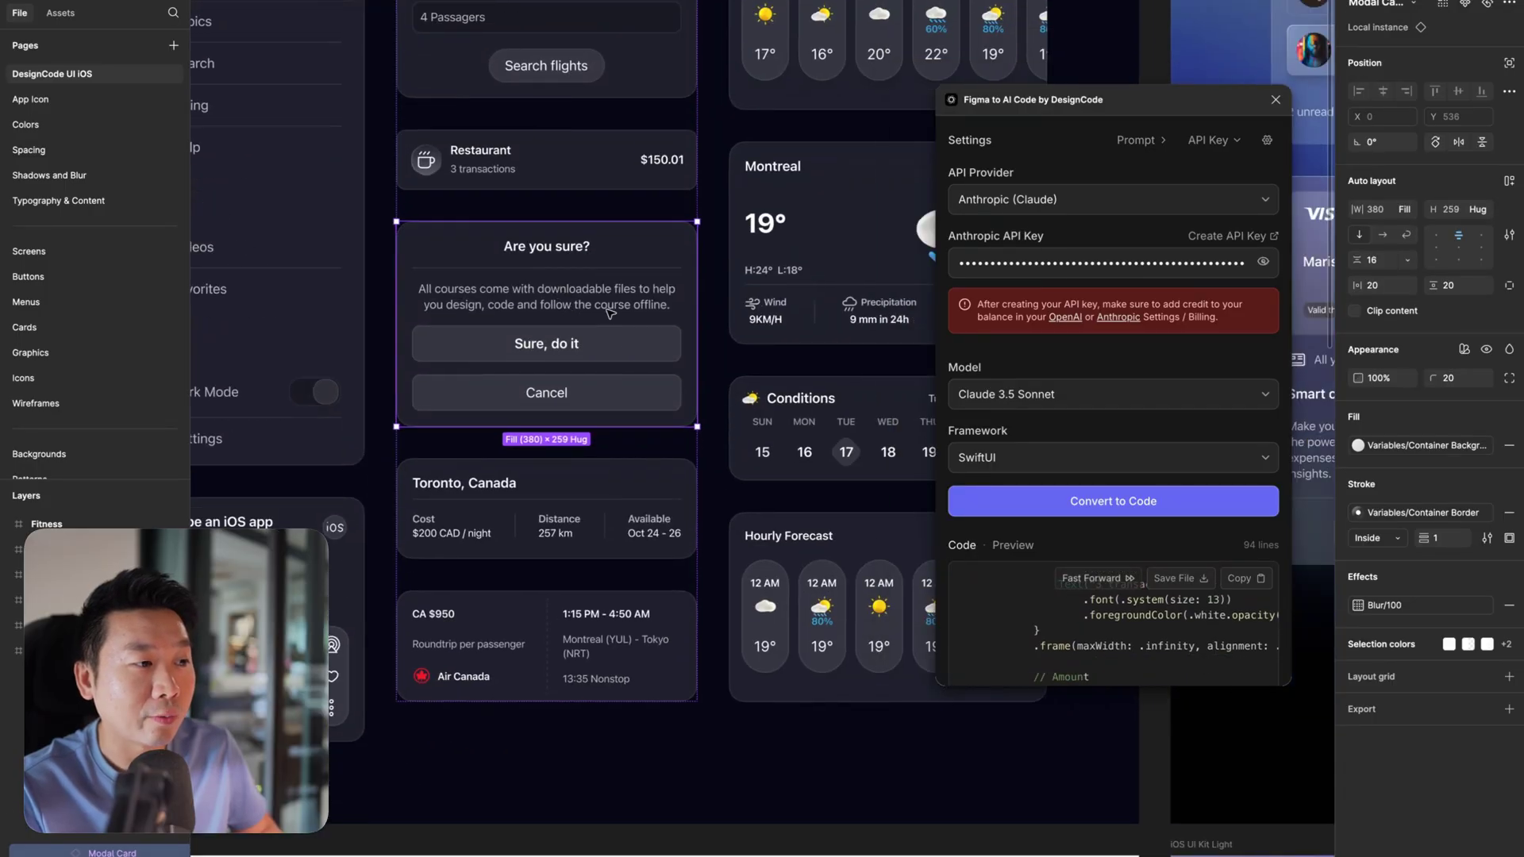
scroll(627, 411, up, 2)
scroll(627, 411, left, 1)
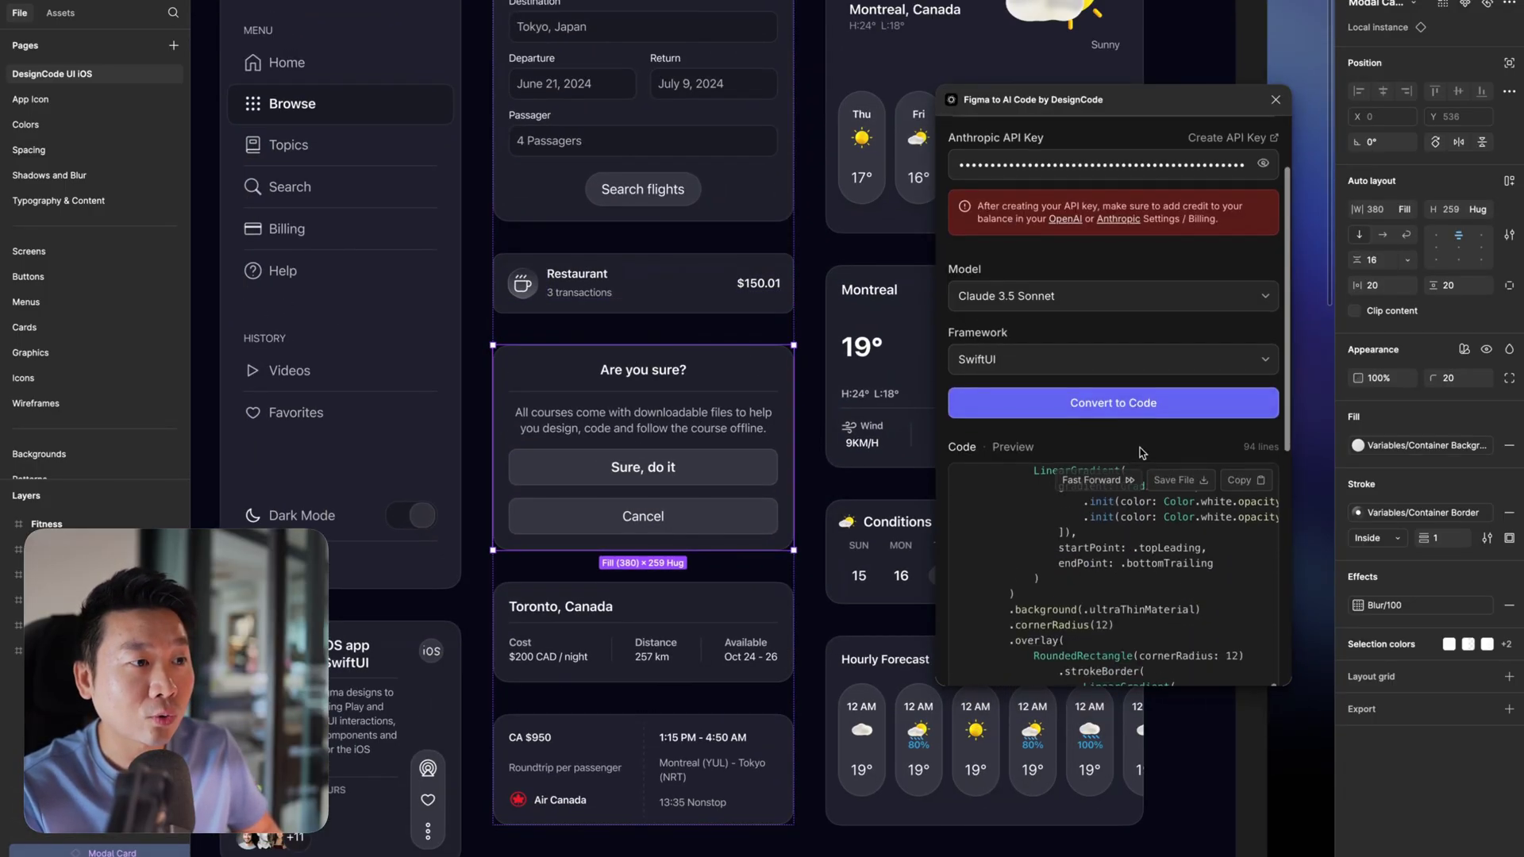
scroll(1144, 544, down, 3)
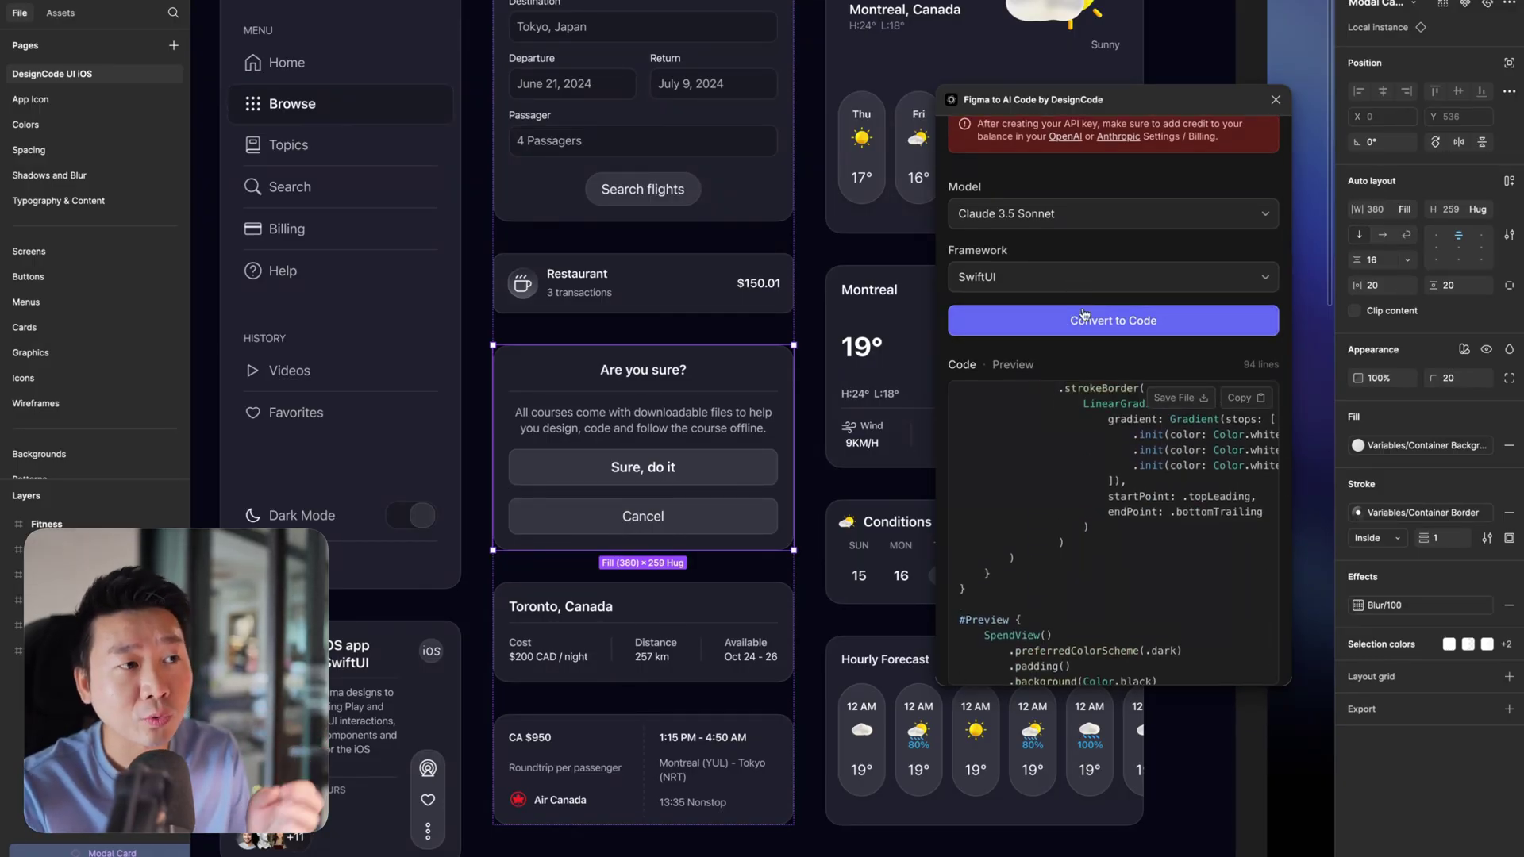
scroll(980, 371, down, 2)
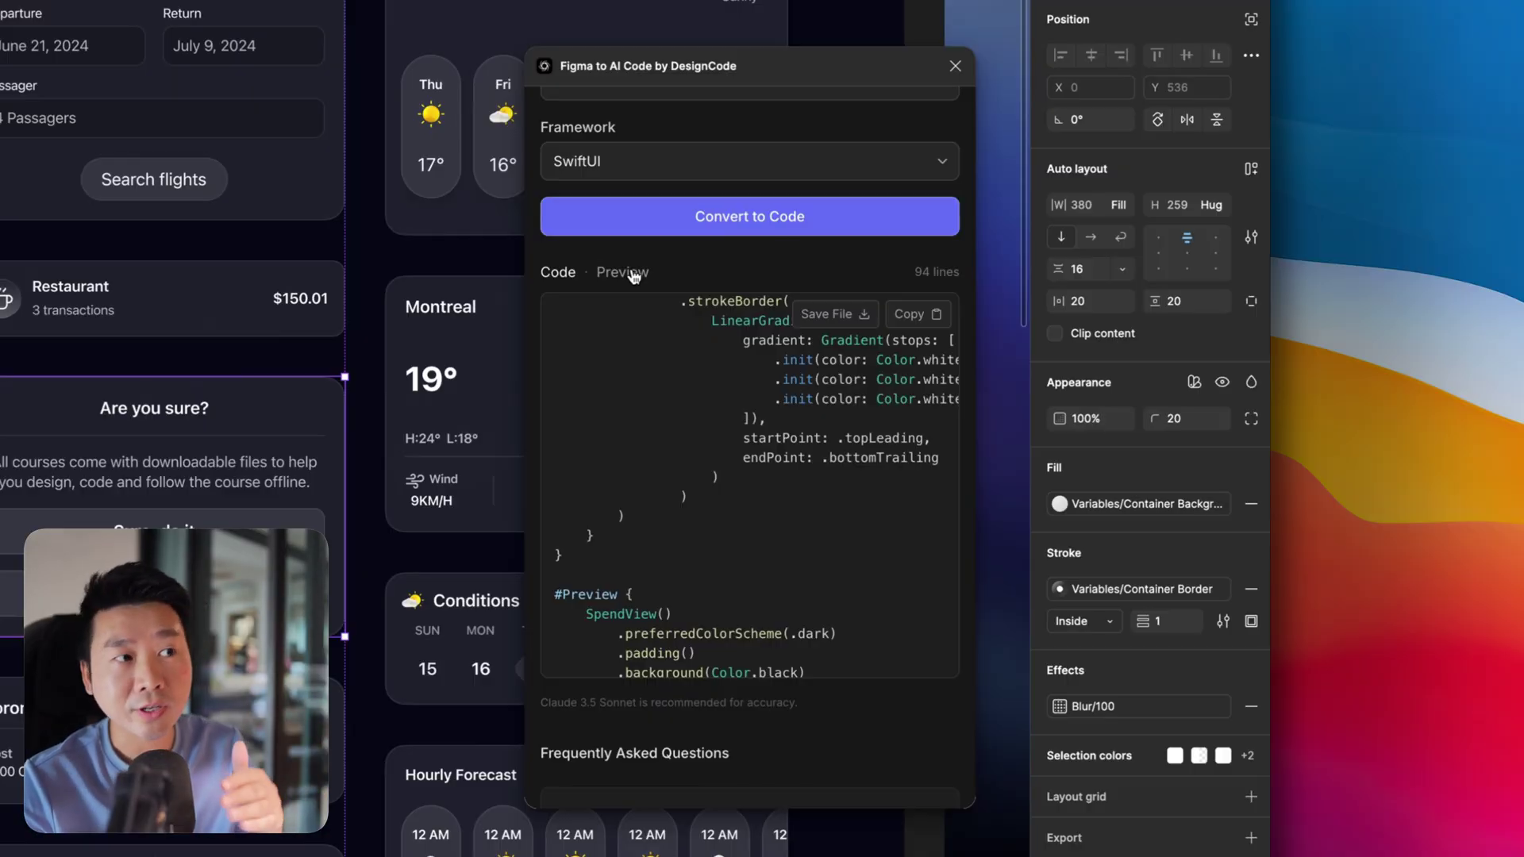
click(627, 272)
click(558, 272)
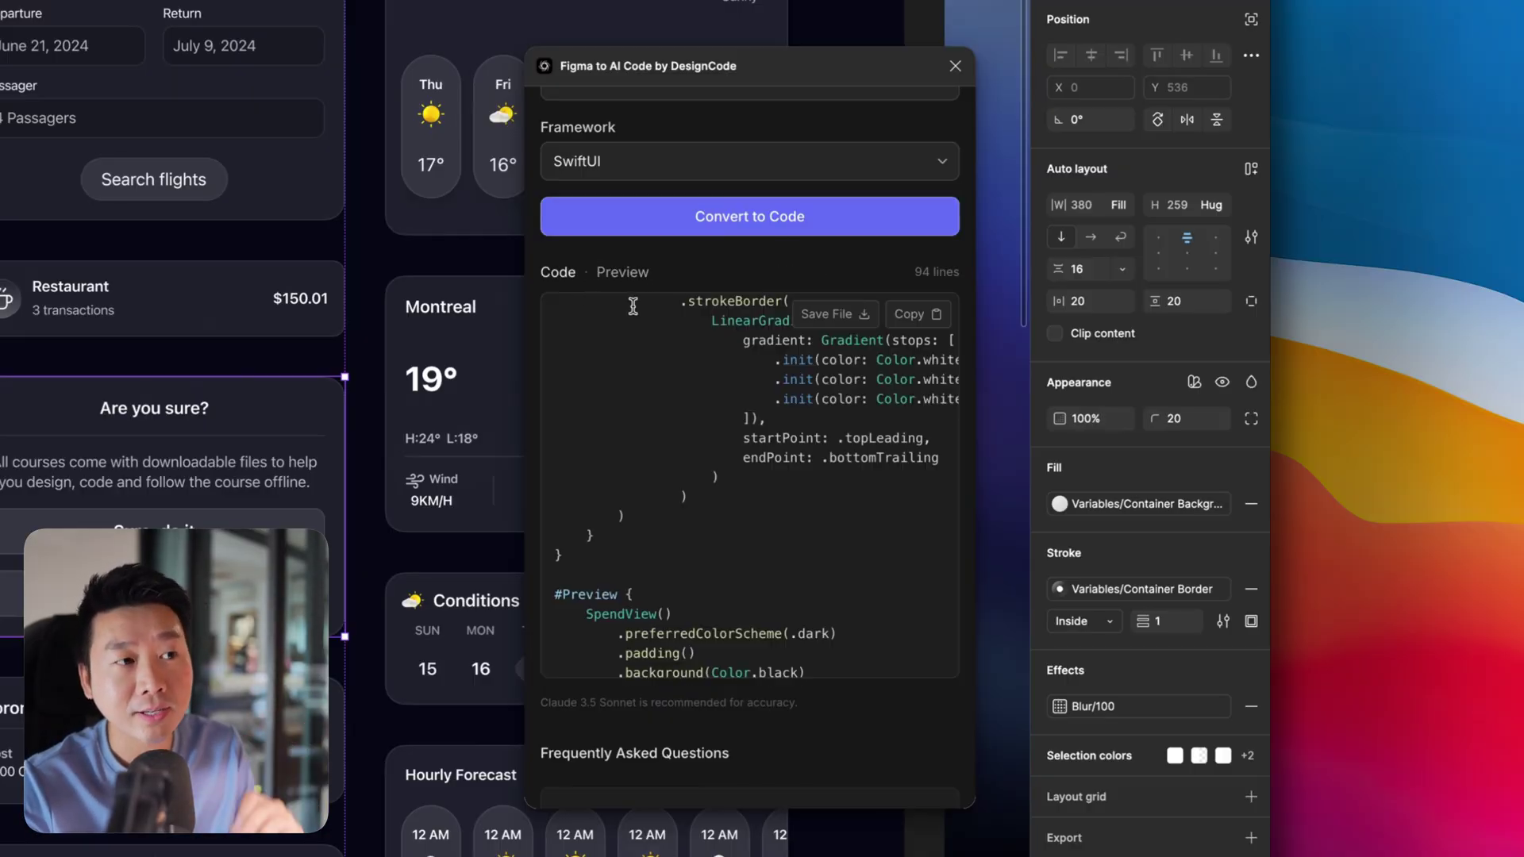
scroll(697, 424, up, 10)
scroll(696, 424, up, 10)
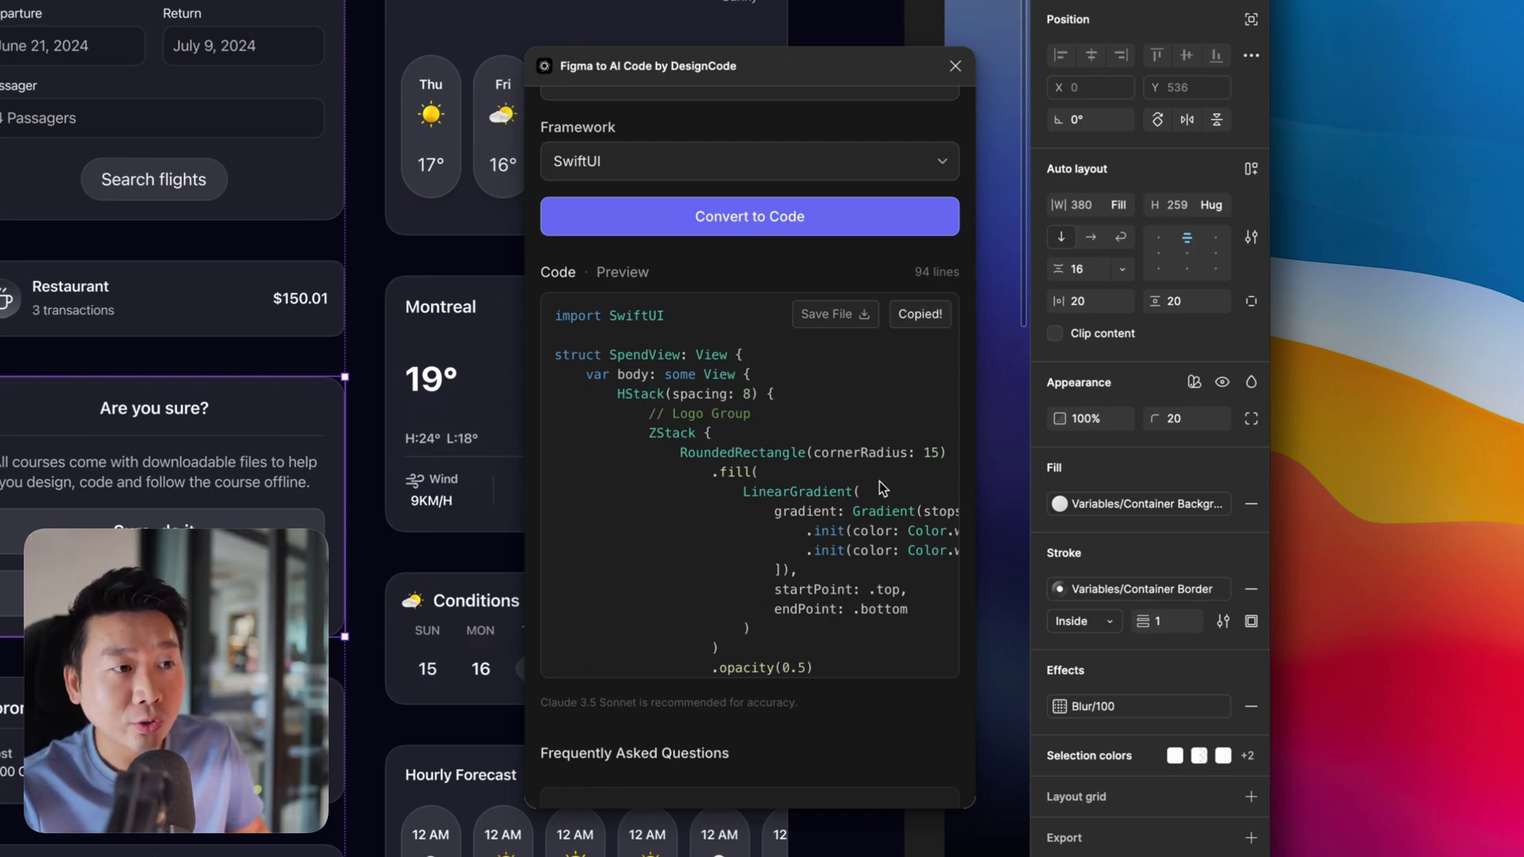
- Save the generated code as SpendView.swift in the Downloads folder
click(835, 314)
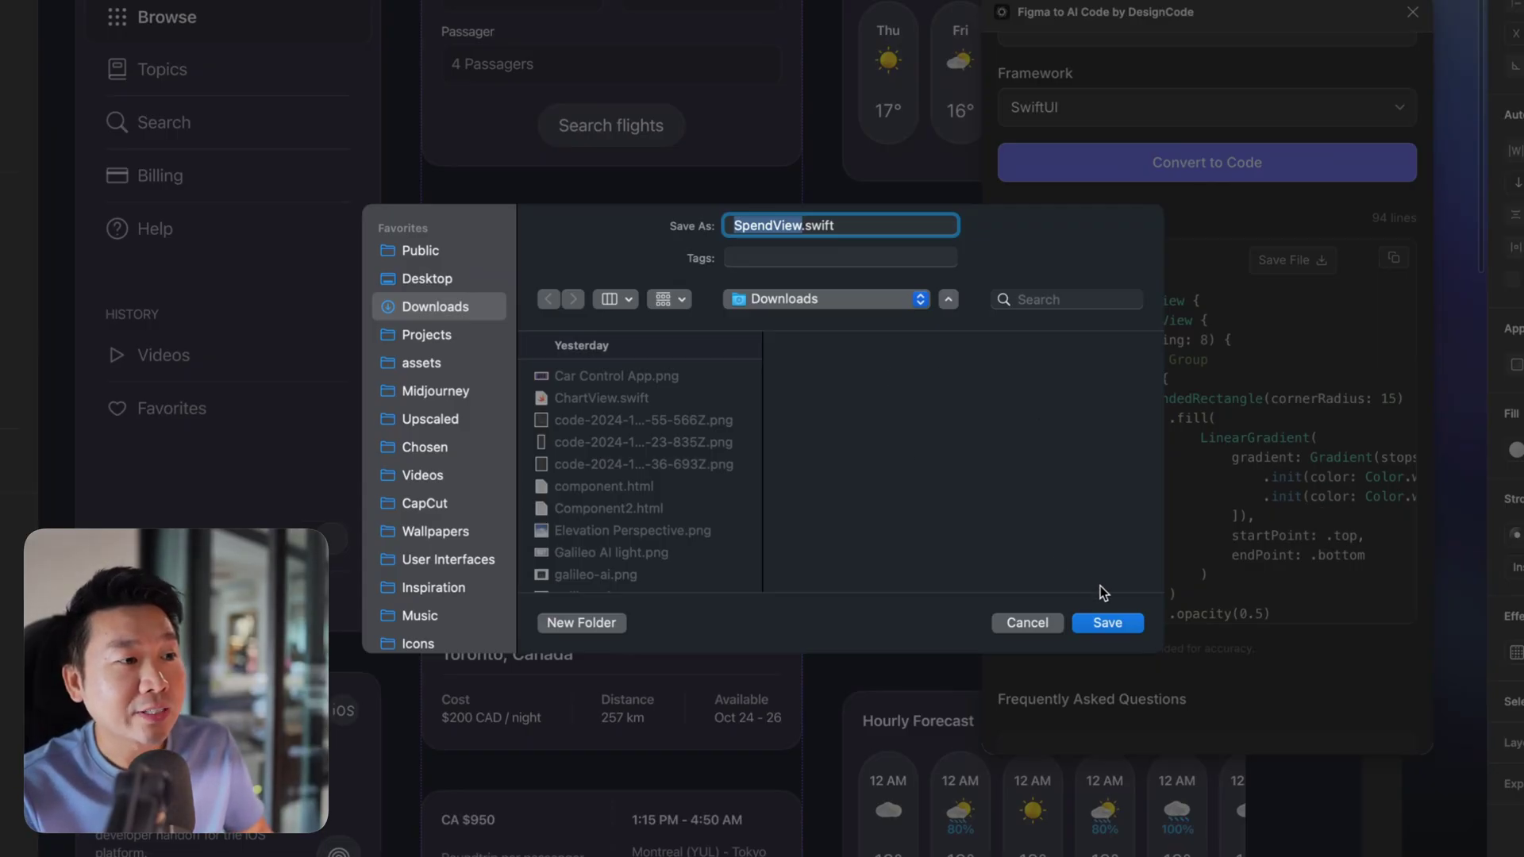
click(1110, 624)
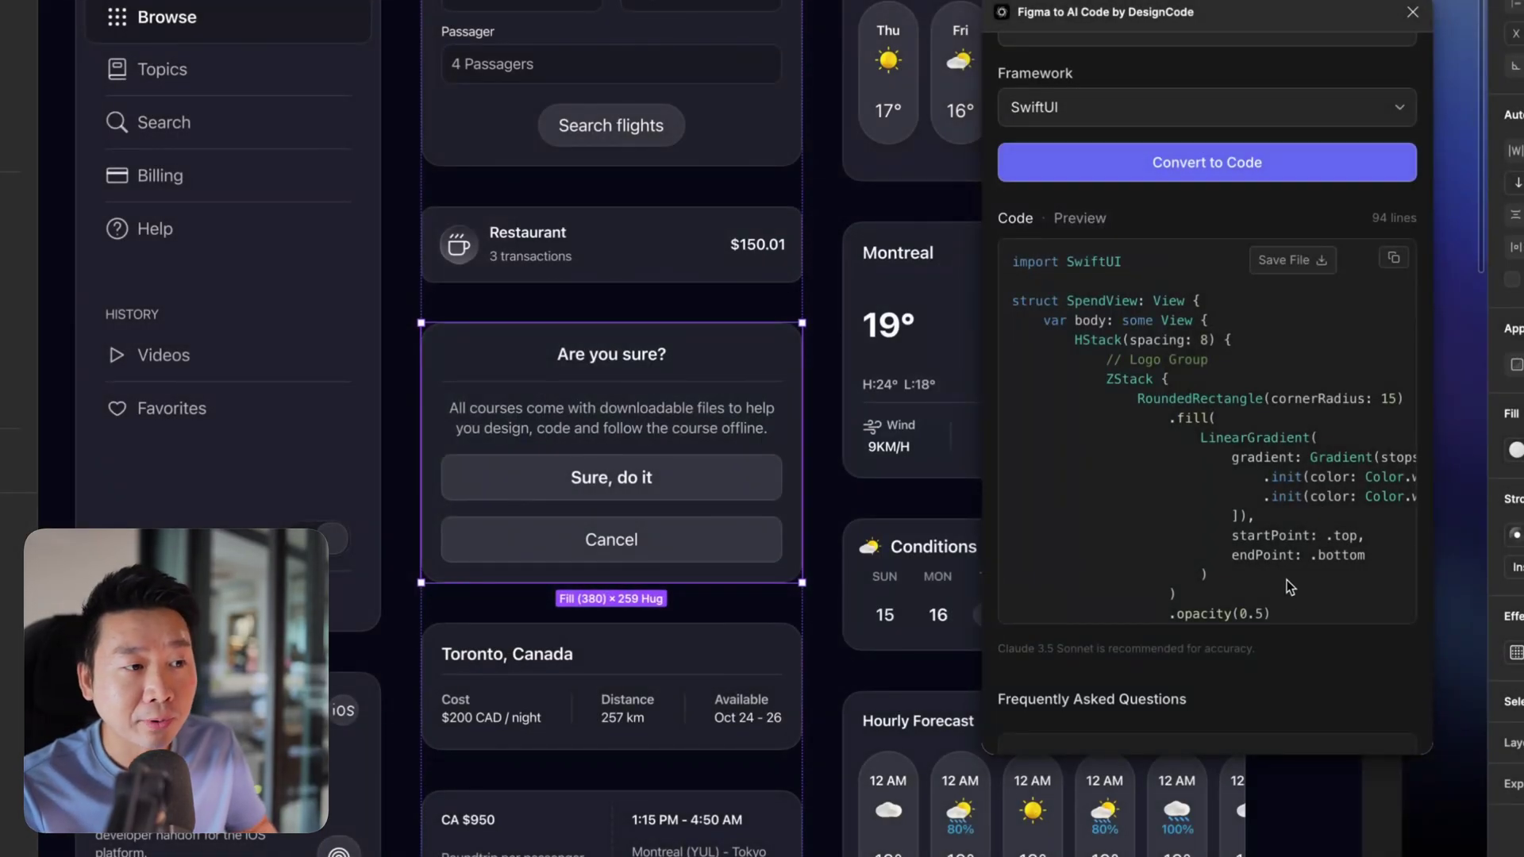
- Scroll the SpendView code down to its #Preview block and back up
scroll(1290, 587, down, 2)
scroll(1285, 586, down, 2)
scroll(1278, 584, down, 5)
scroll(1270, 581, down, 3)
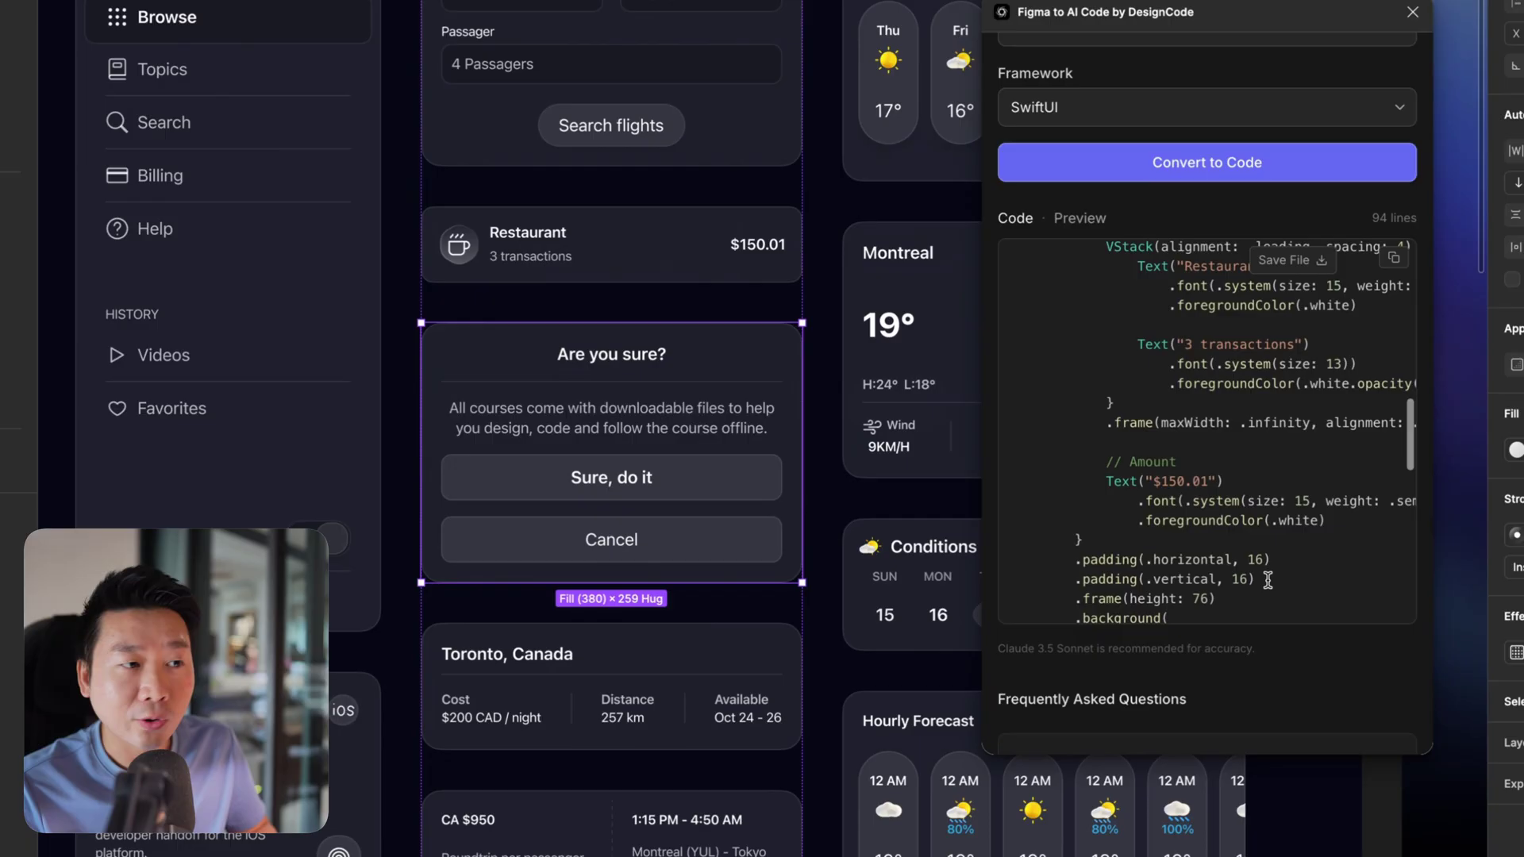
scroll(1268, 581, down, 5)
scroll(1267, 580, down, 4)
scroll(1119, 314, down, 2)
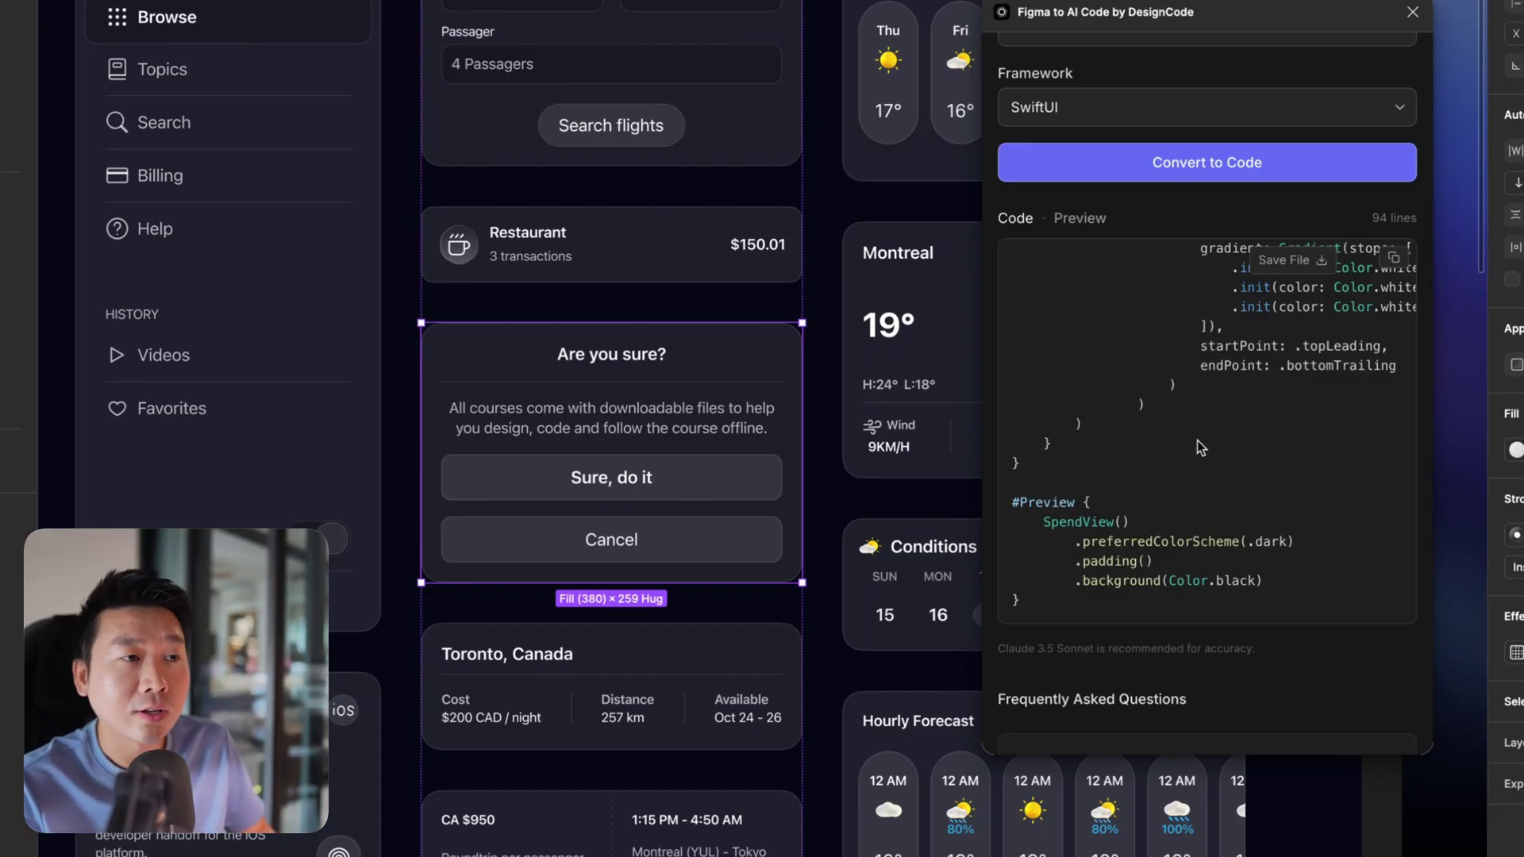
scroll(1196, 447, up, 5)
scroll(1196, 447, up, 5)
scroll(1150, 429, up, 10)
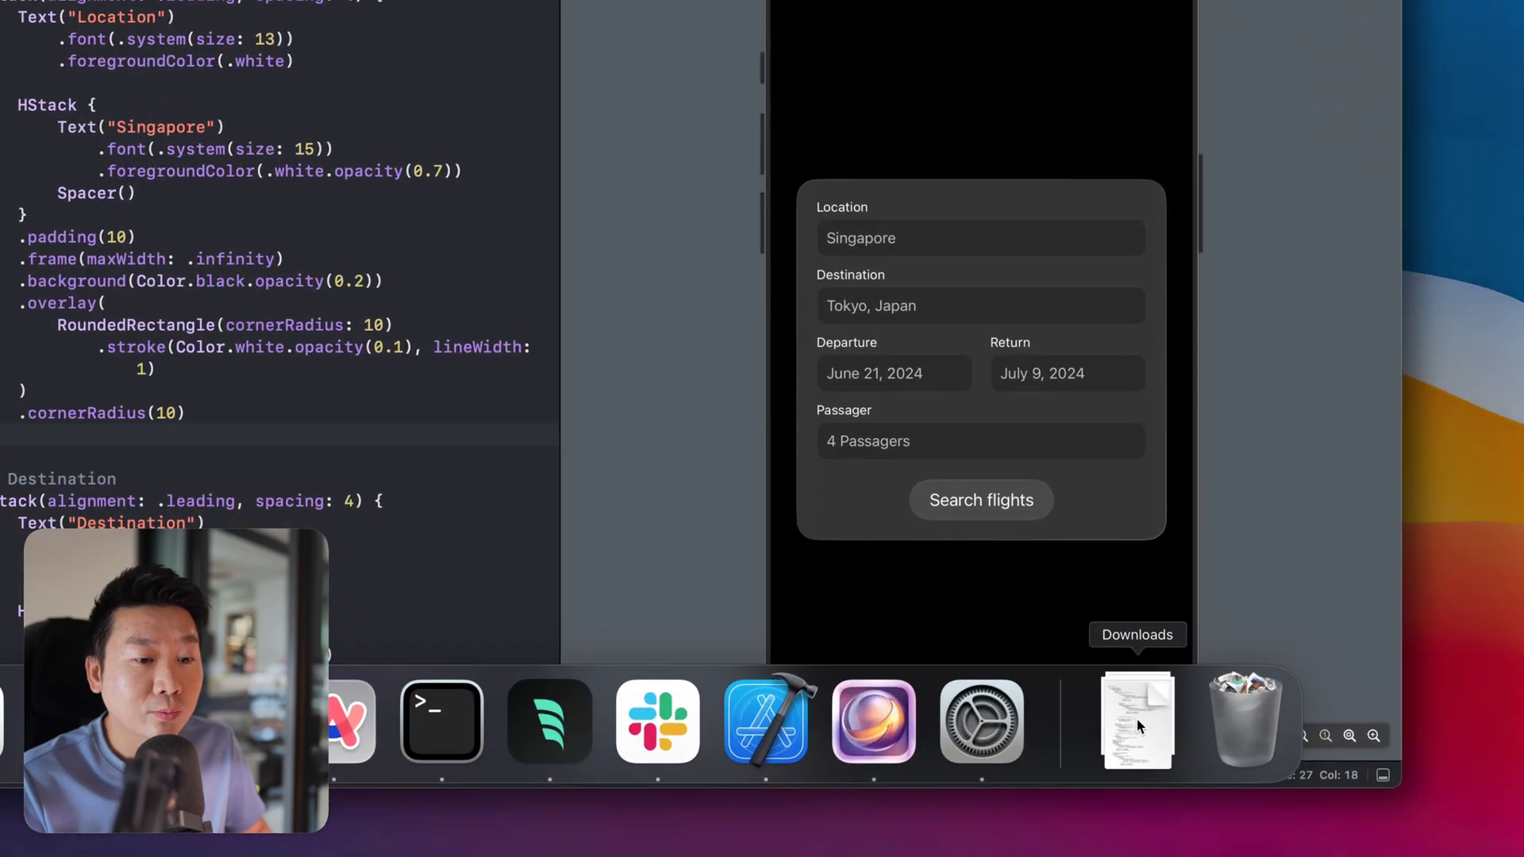
- Drag SpendView.swift from the Downloads stack into the Notes group of the project navigator
click(1137, 718)
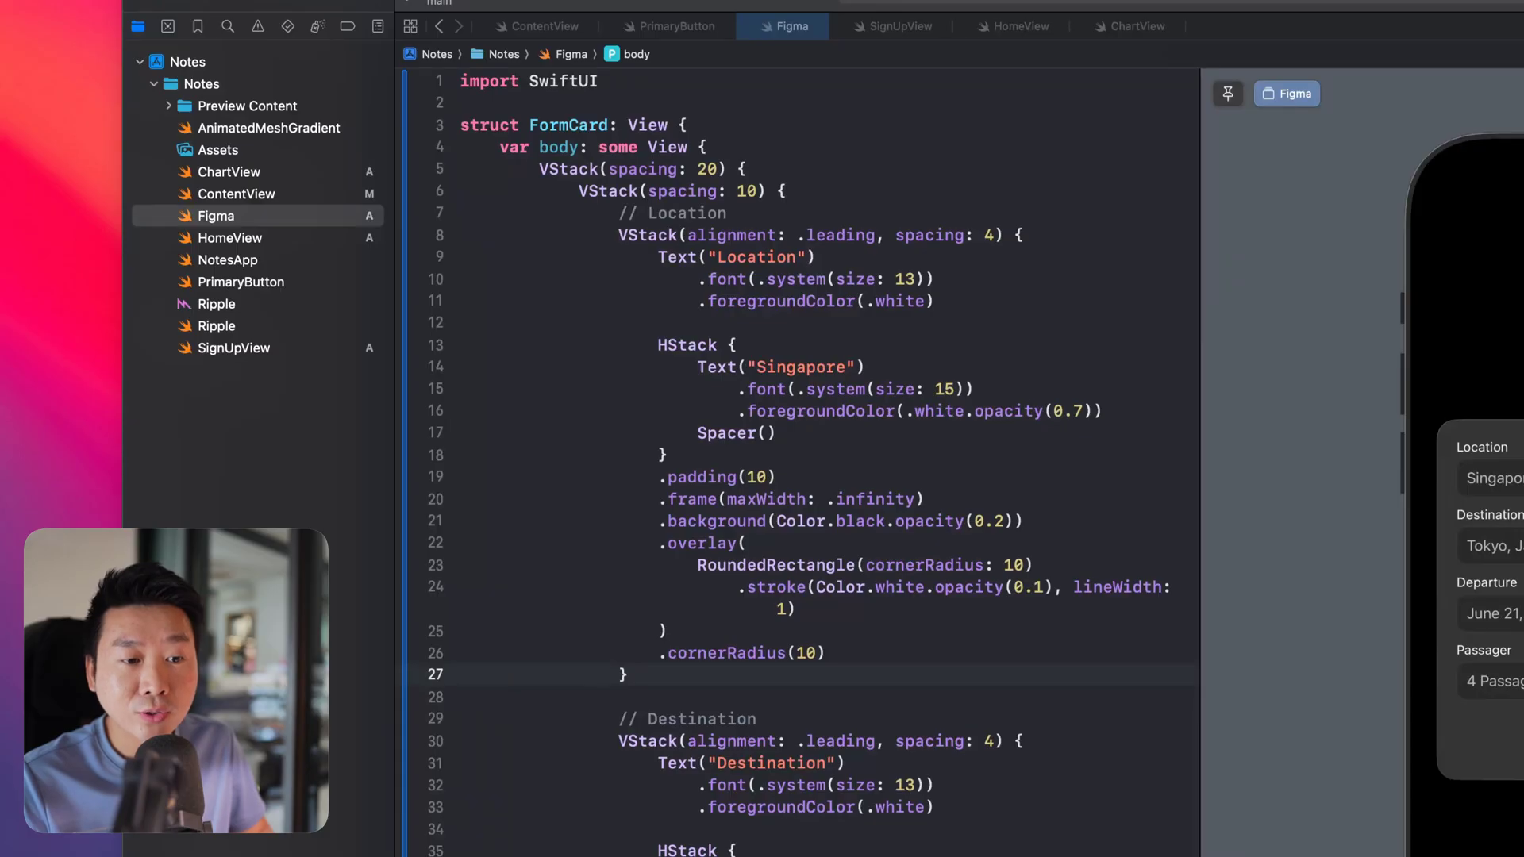
drag(663, 432, 263, 262)
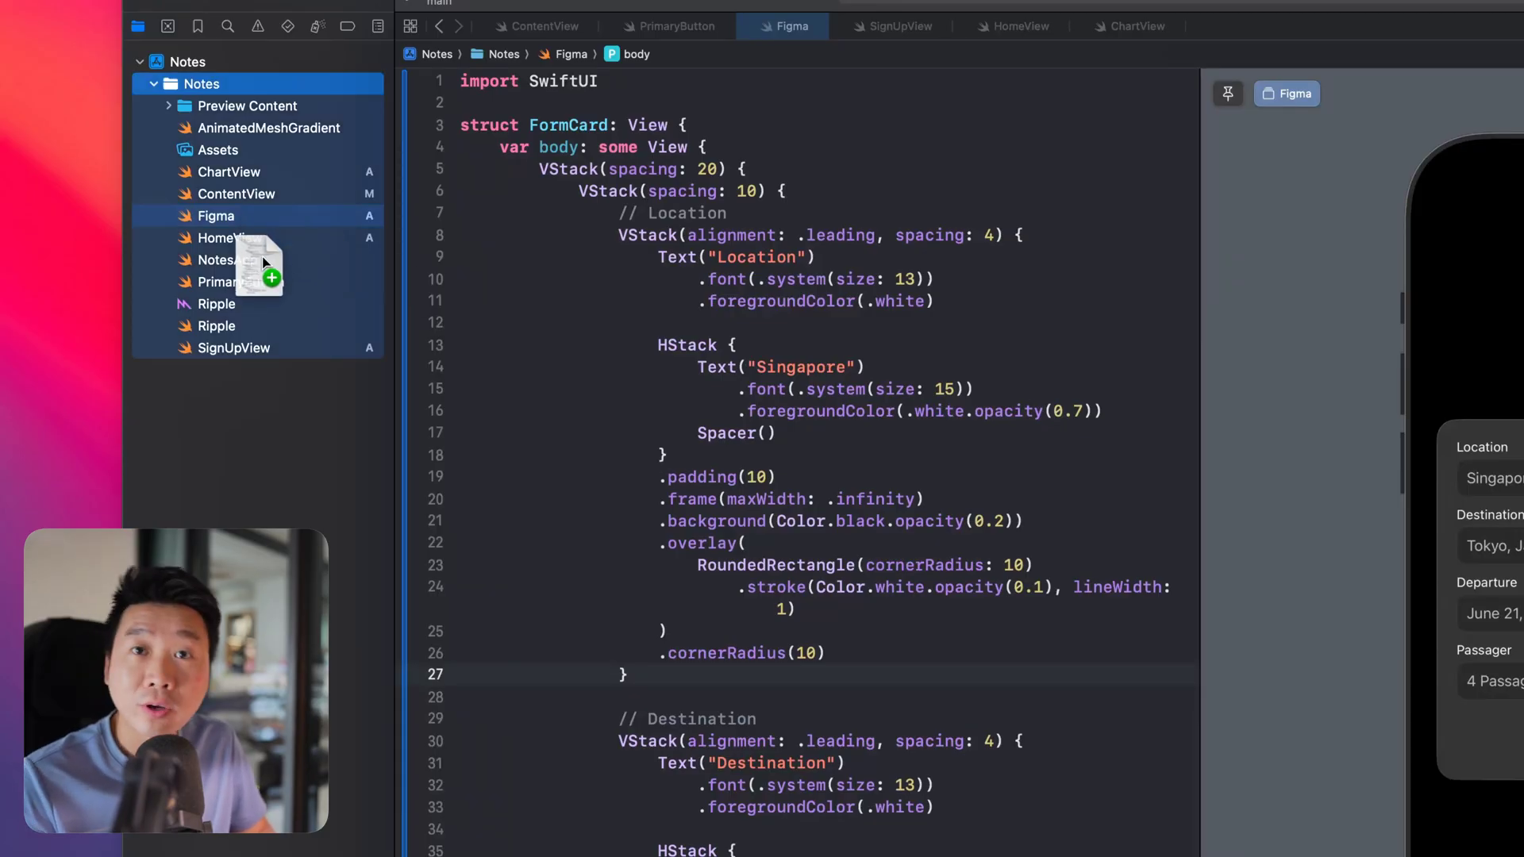
drag(264, 262, 292, 311)
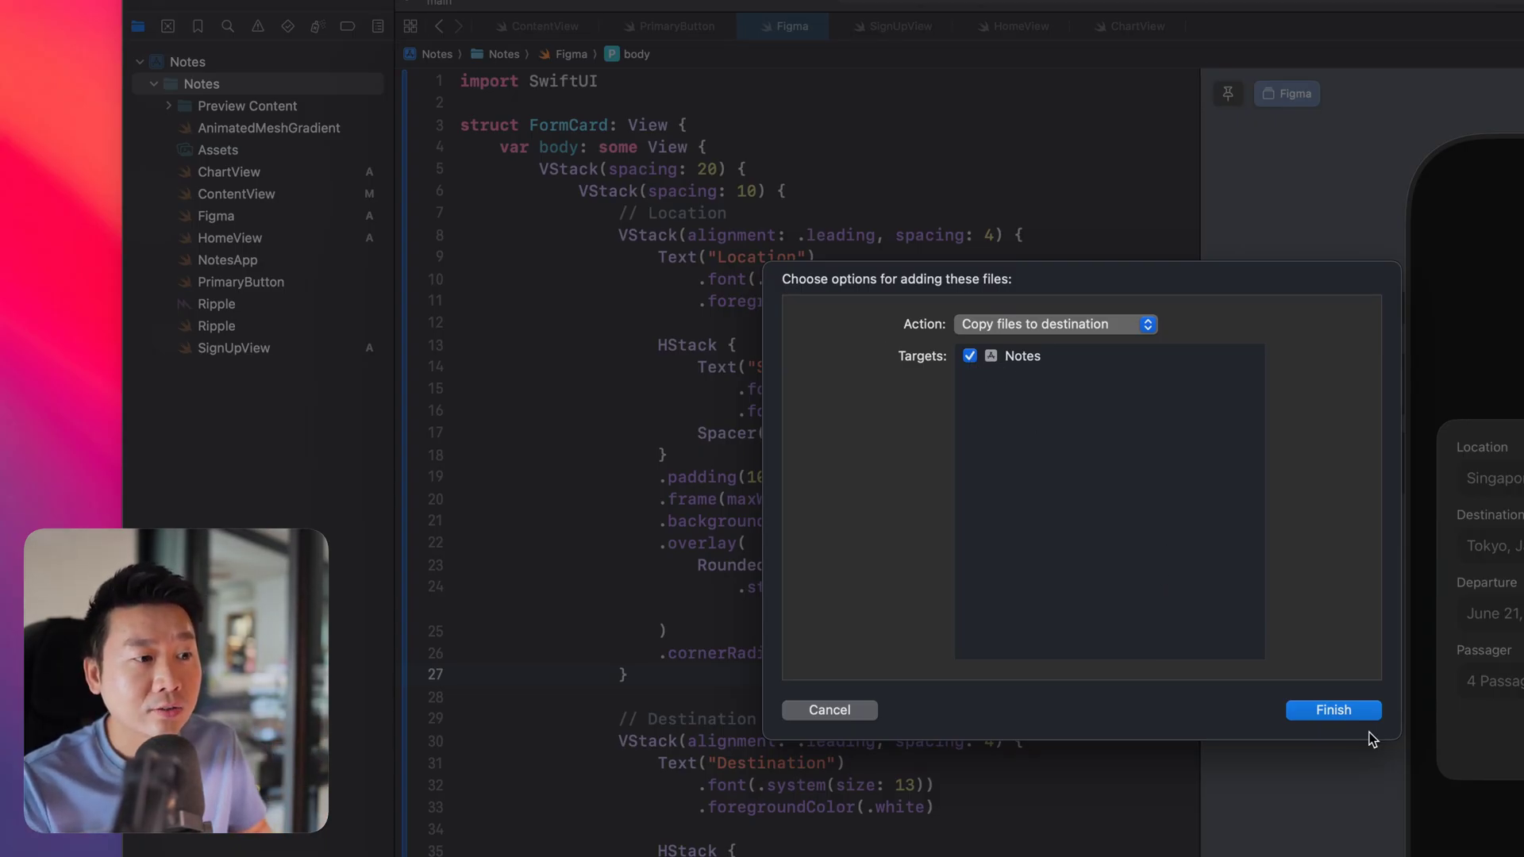
- Confirm copying SpendView.swift into Notes, then review its struct name and fill gradient code
click(1344, 710)
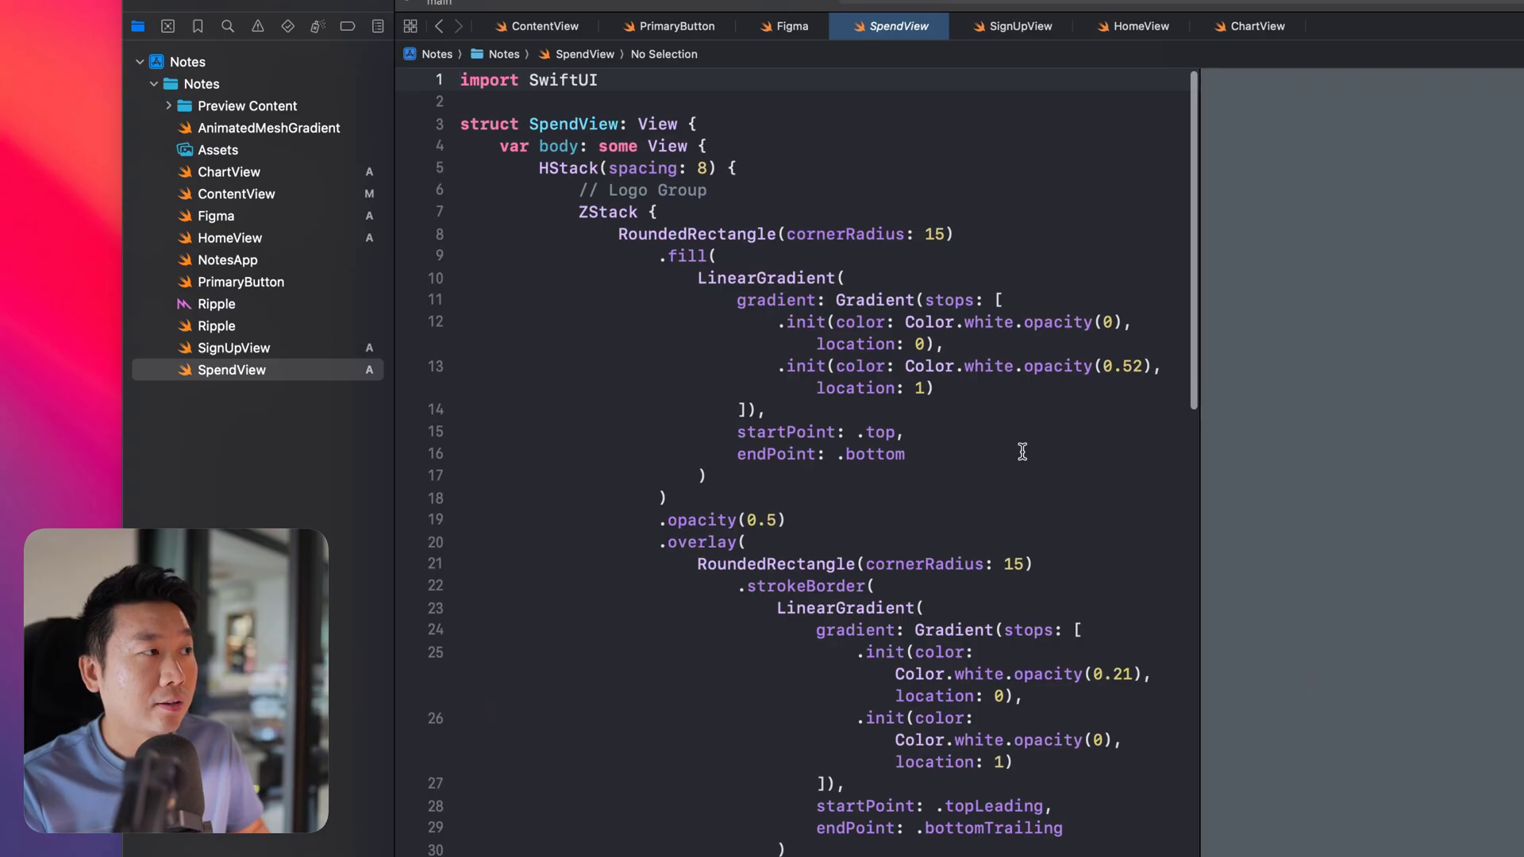
double_click(573, 124)
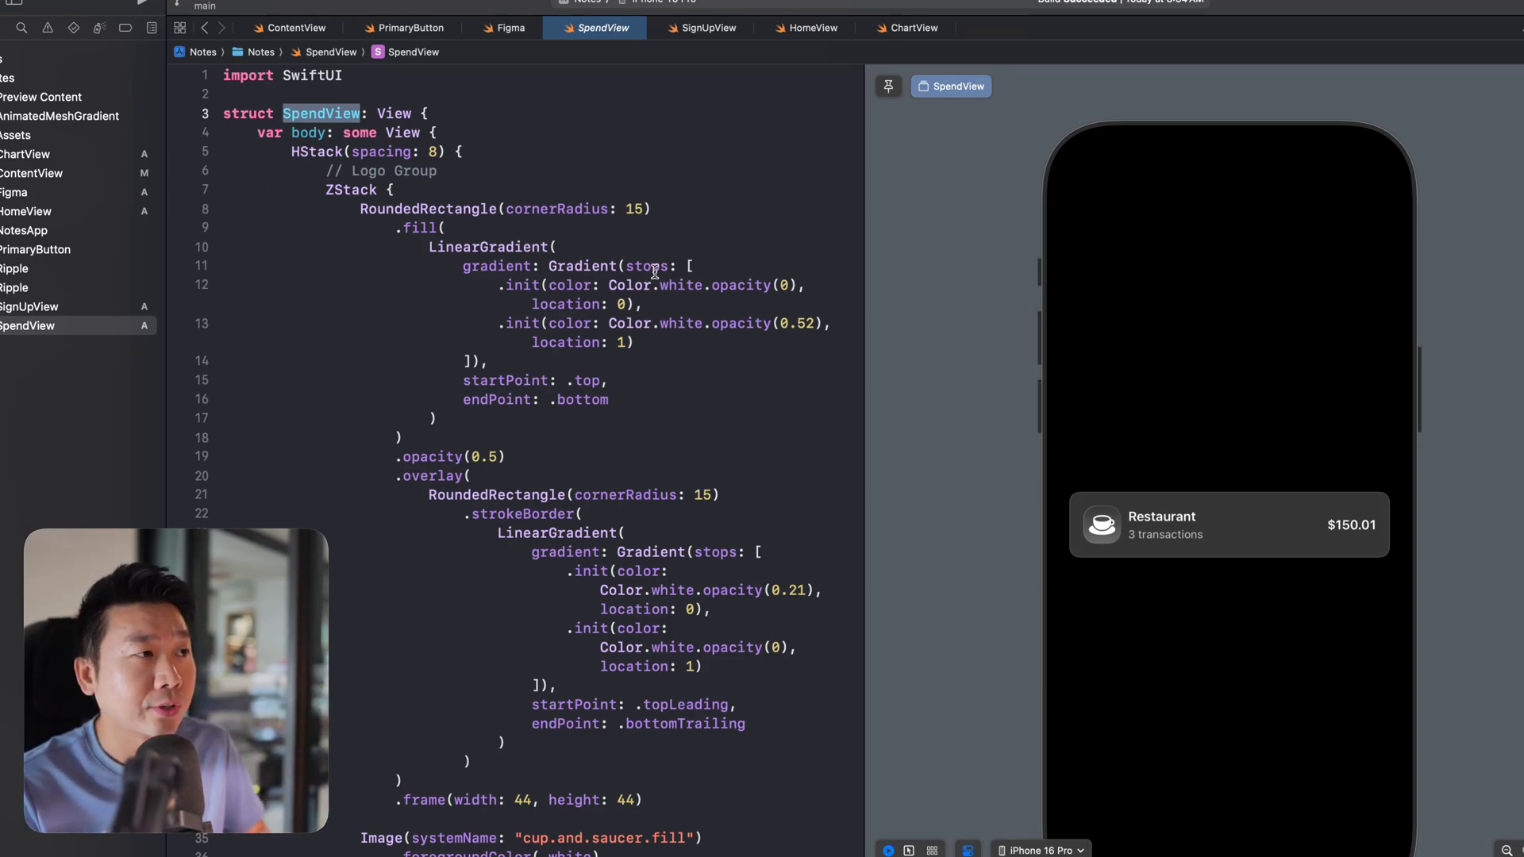
click(513, 403)
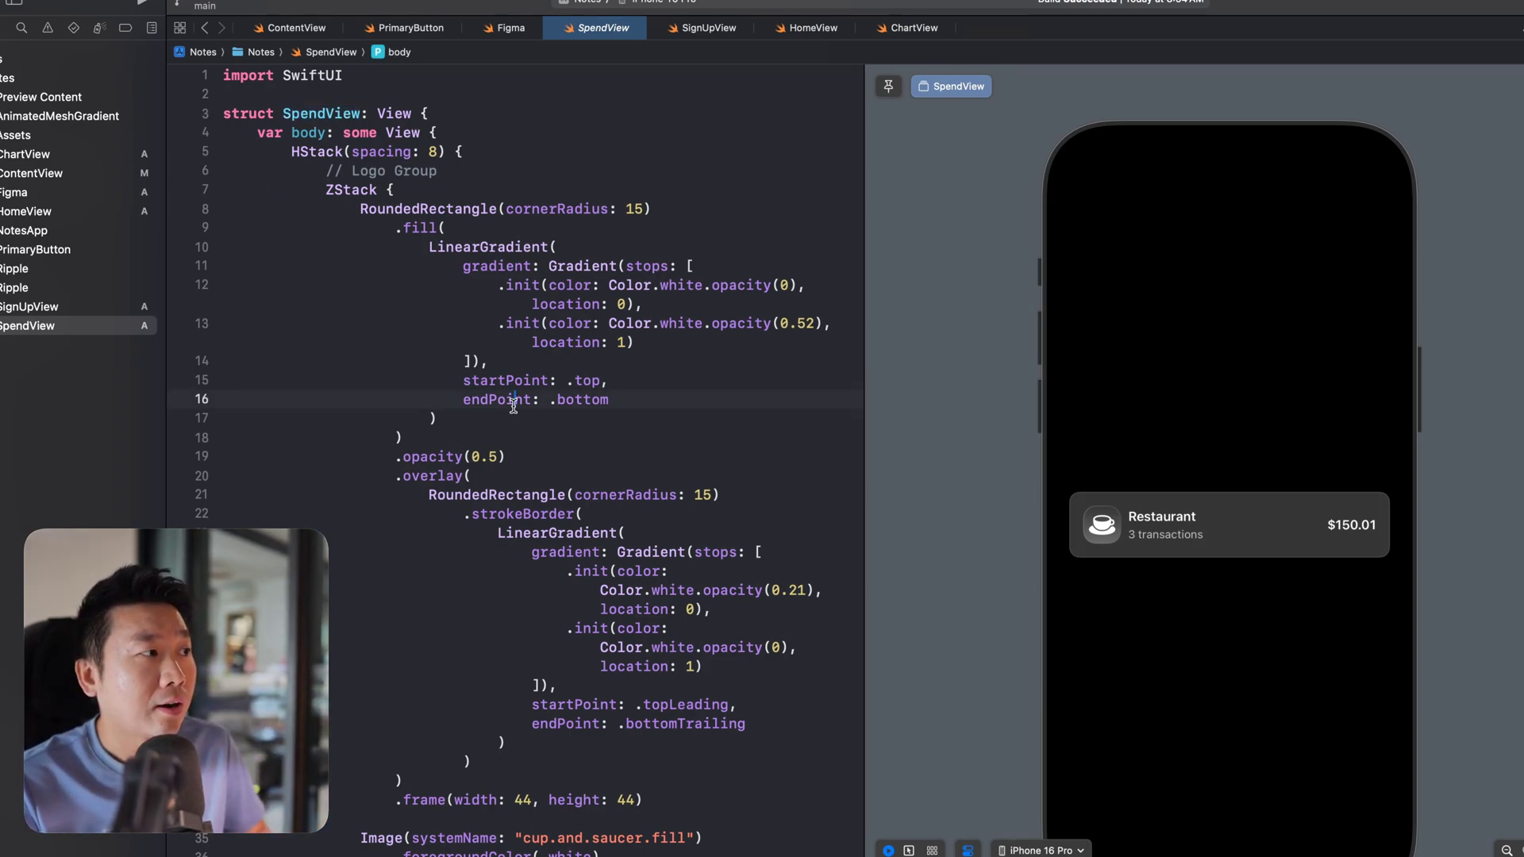
click(480, 429)
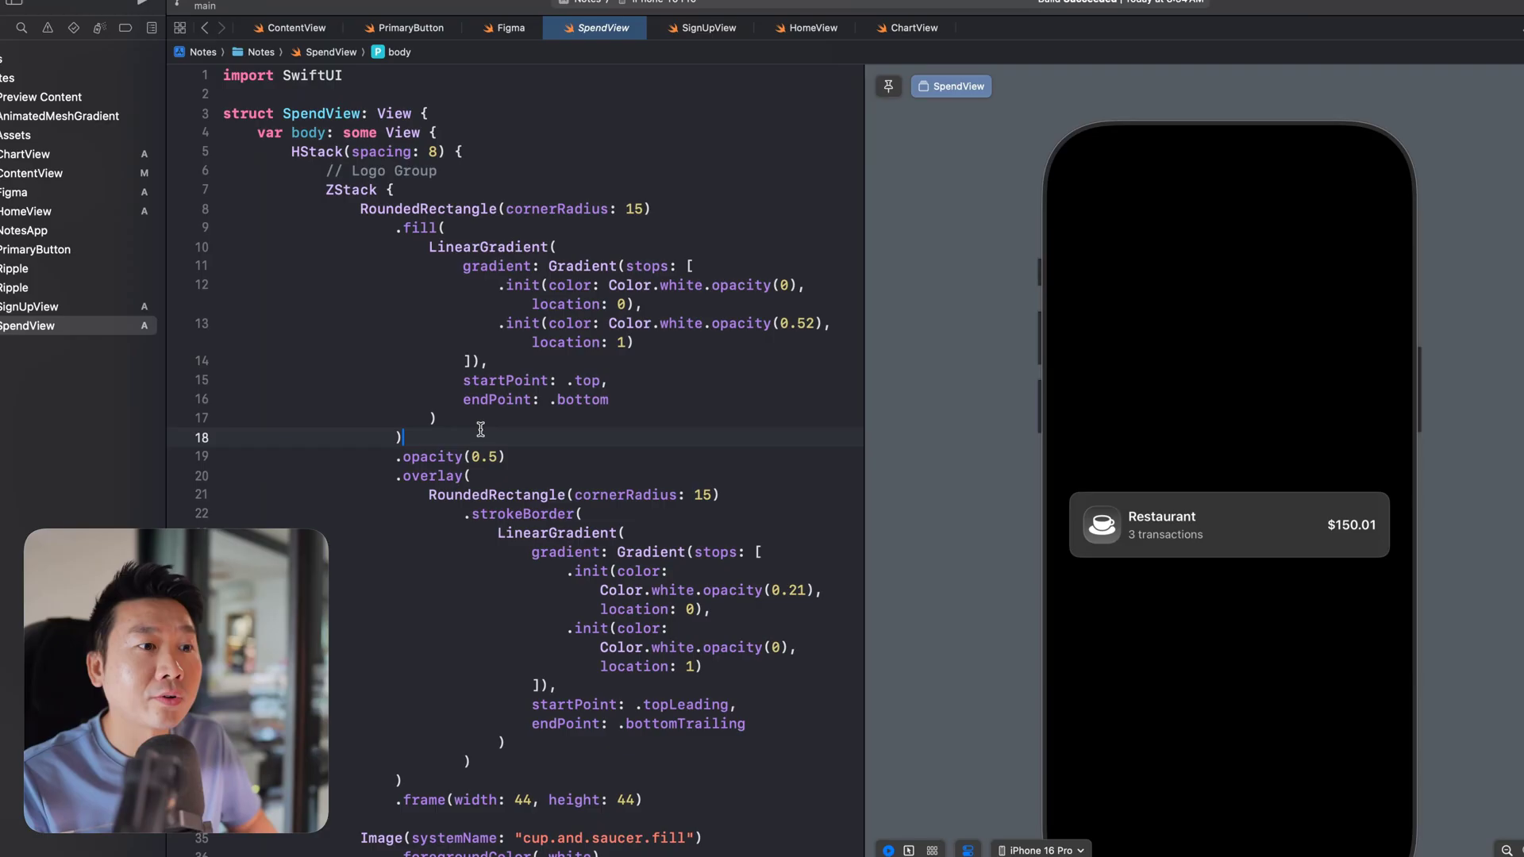
scroll(591, 425, down, 10)
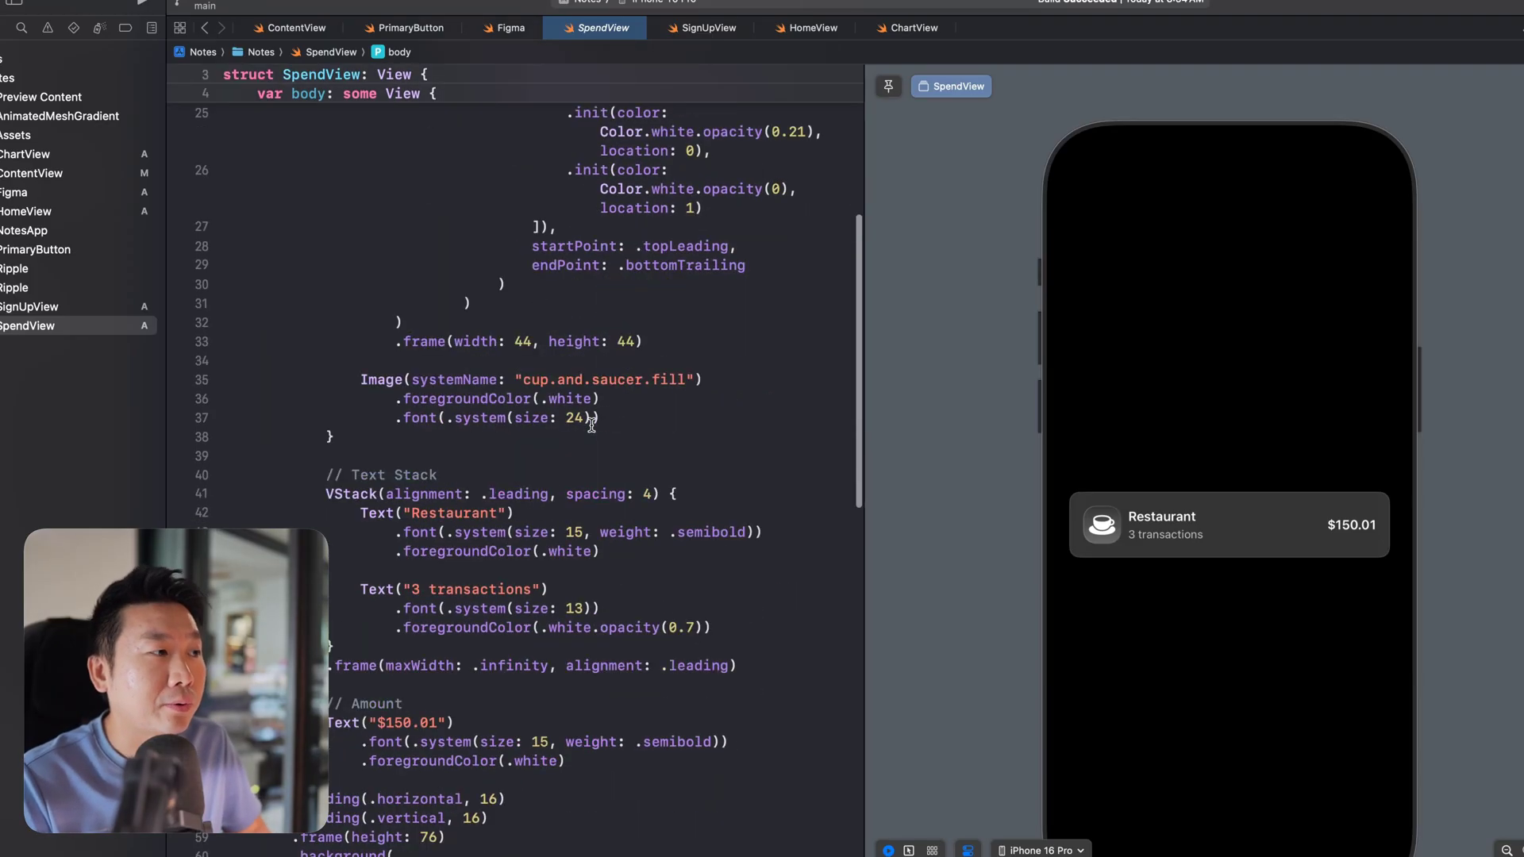
- Inspect the logo icon's Image line and its cup.and.saucer.fill symbol name and font size
click(783, 378)
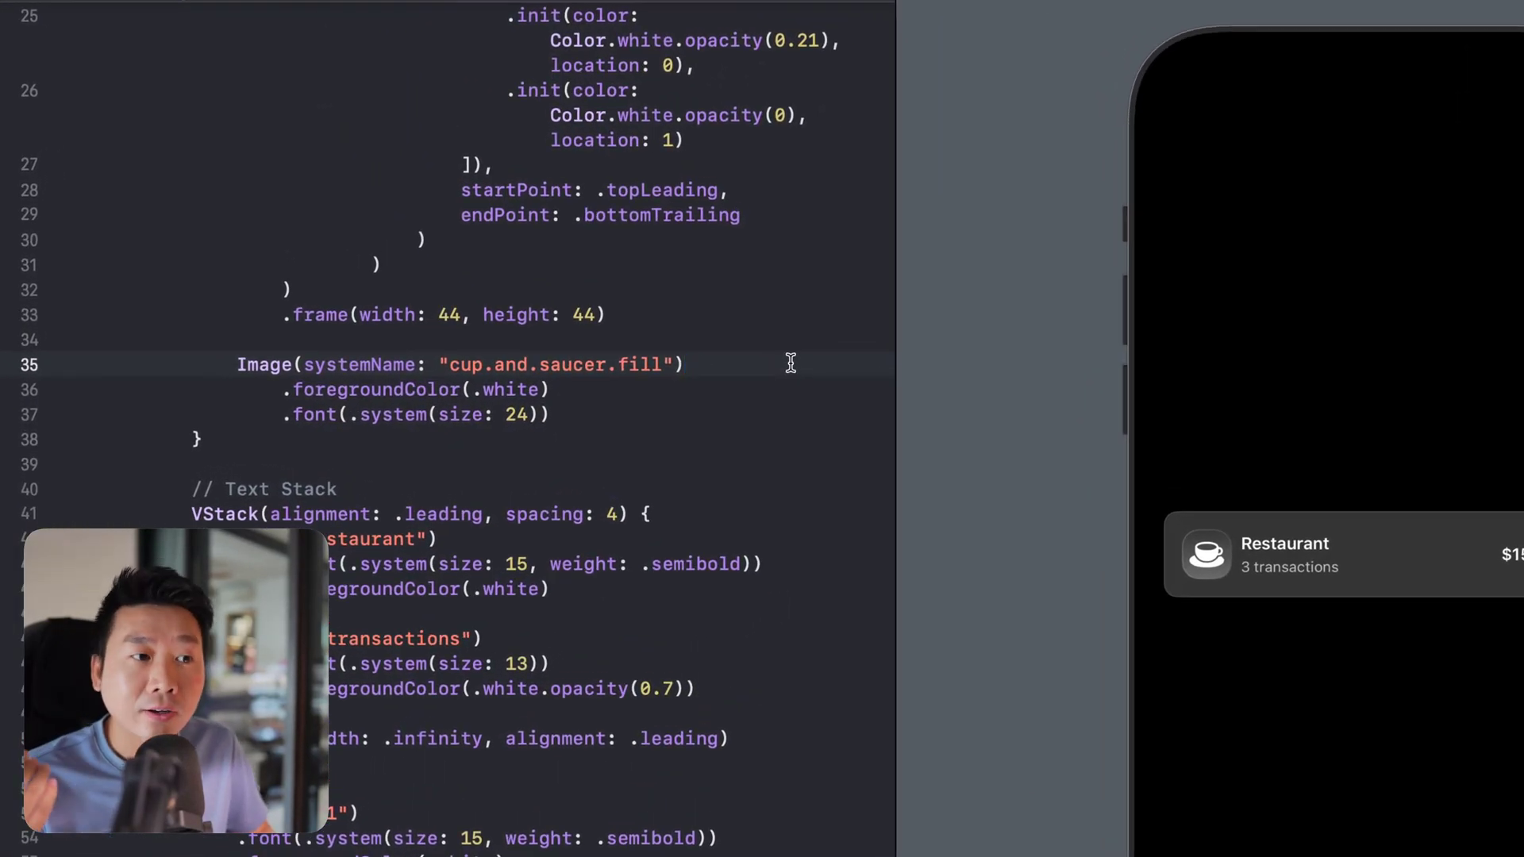
shift+click(240, 364)
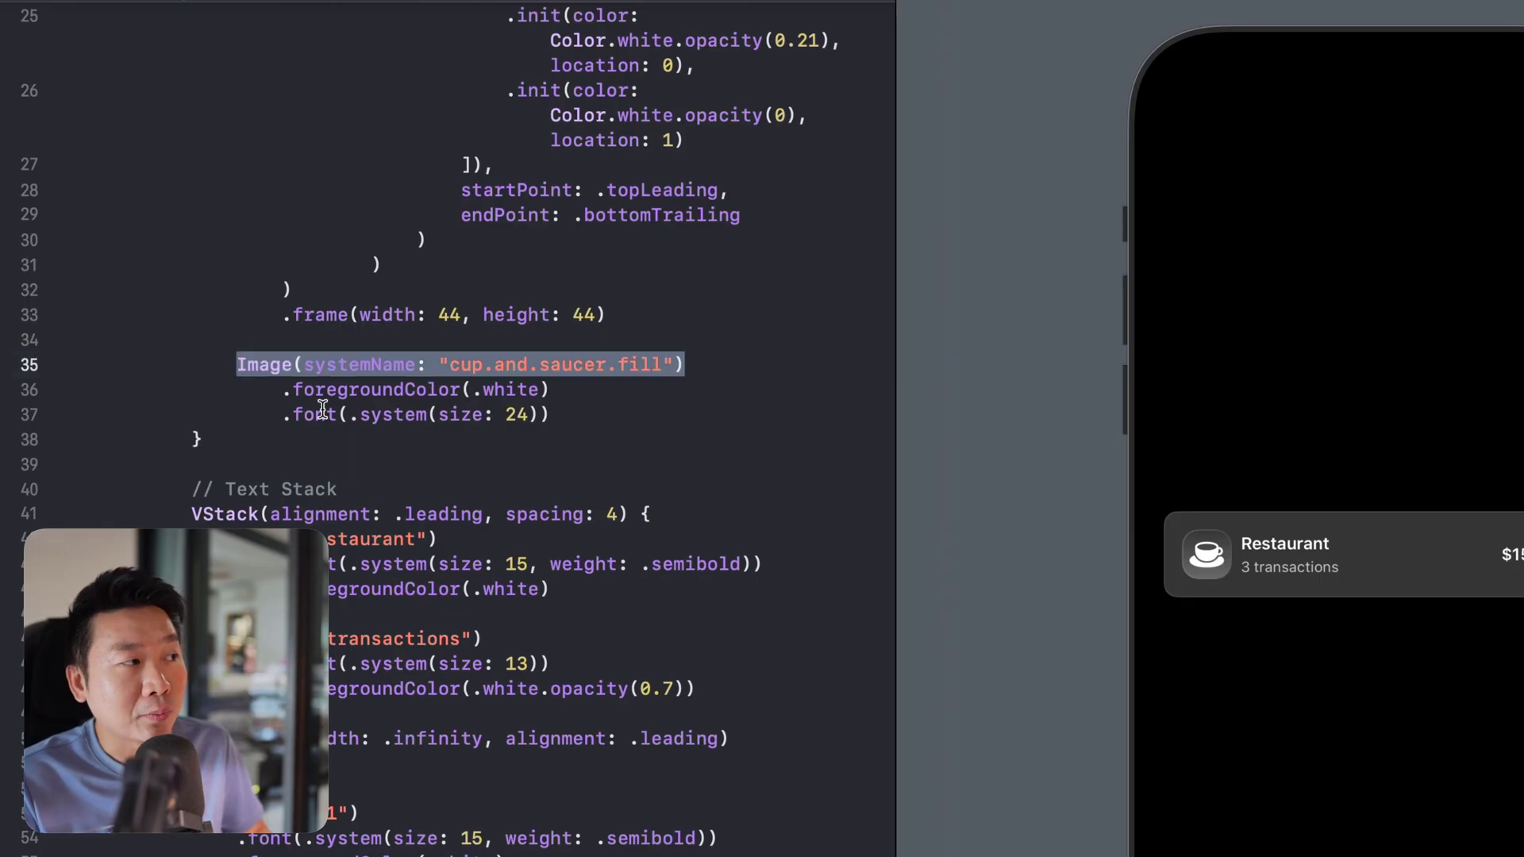
click(430, 445)
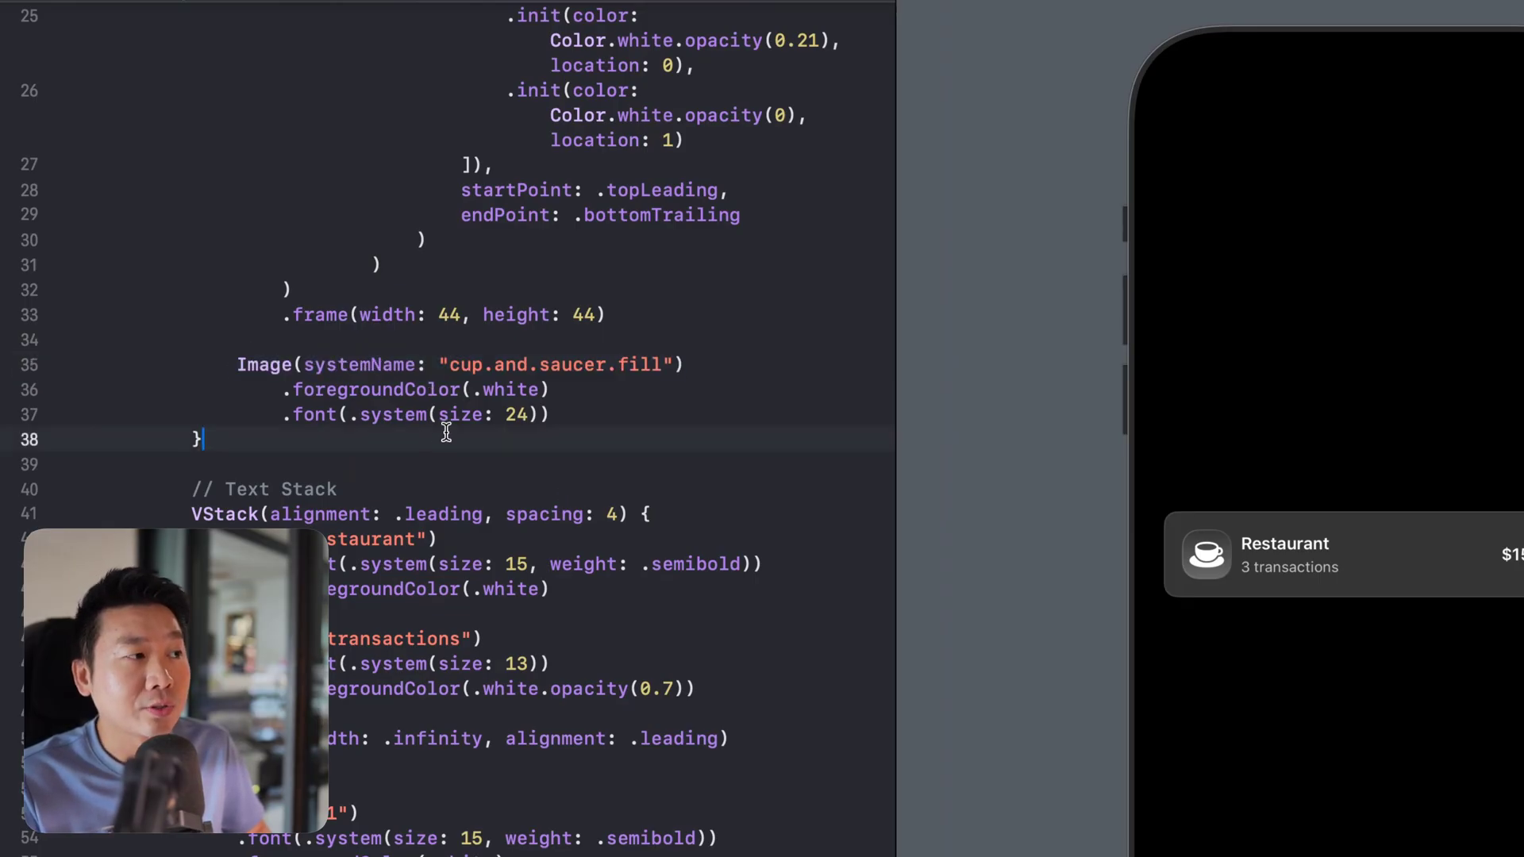
click(764, 405)
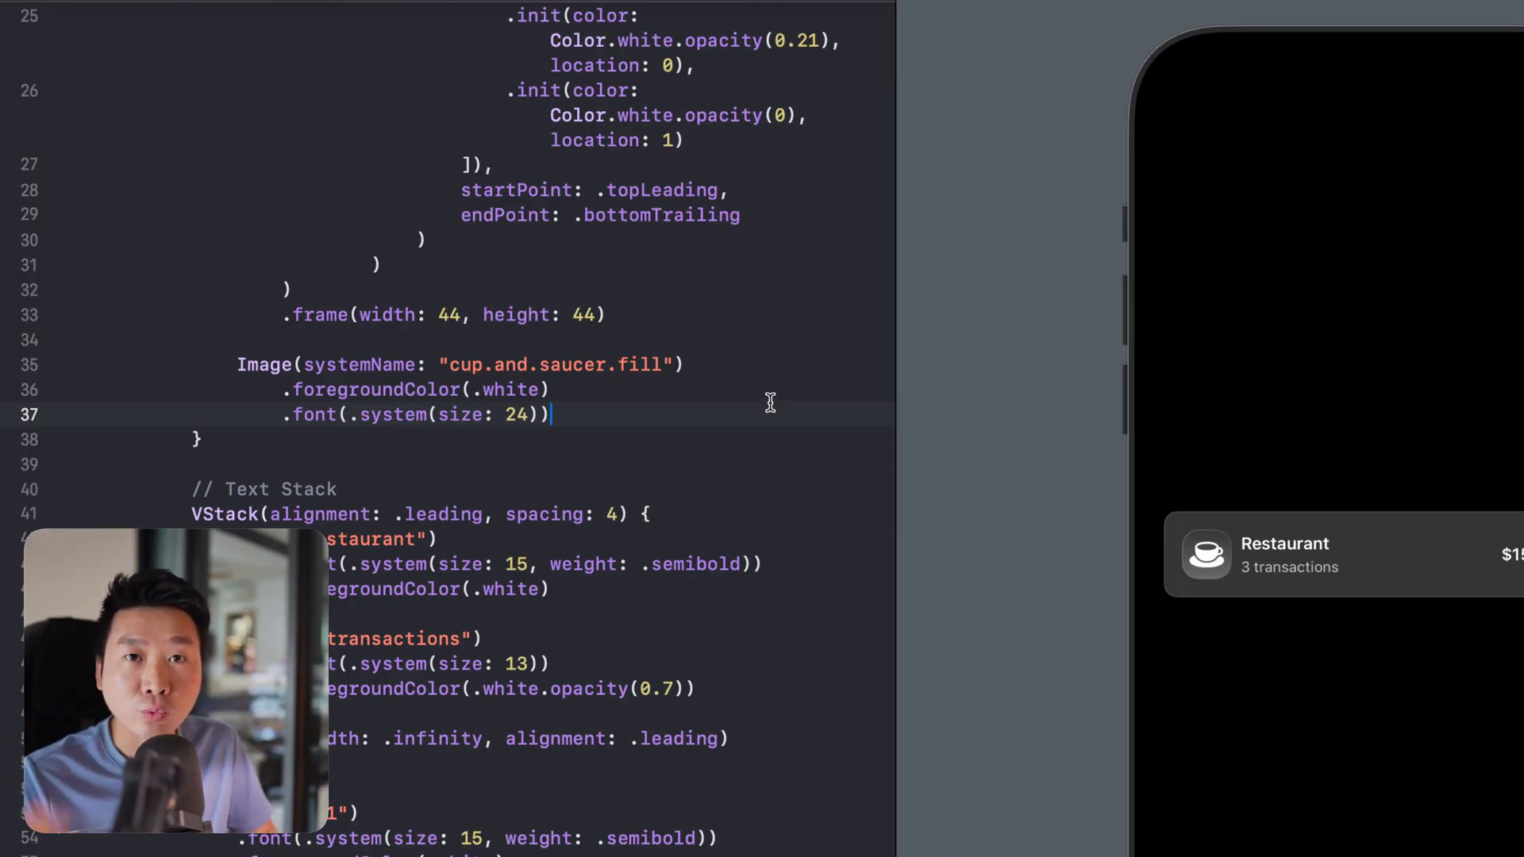
click(706, 359)
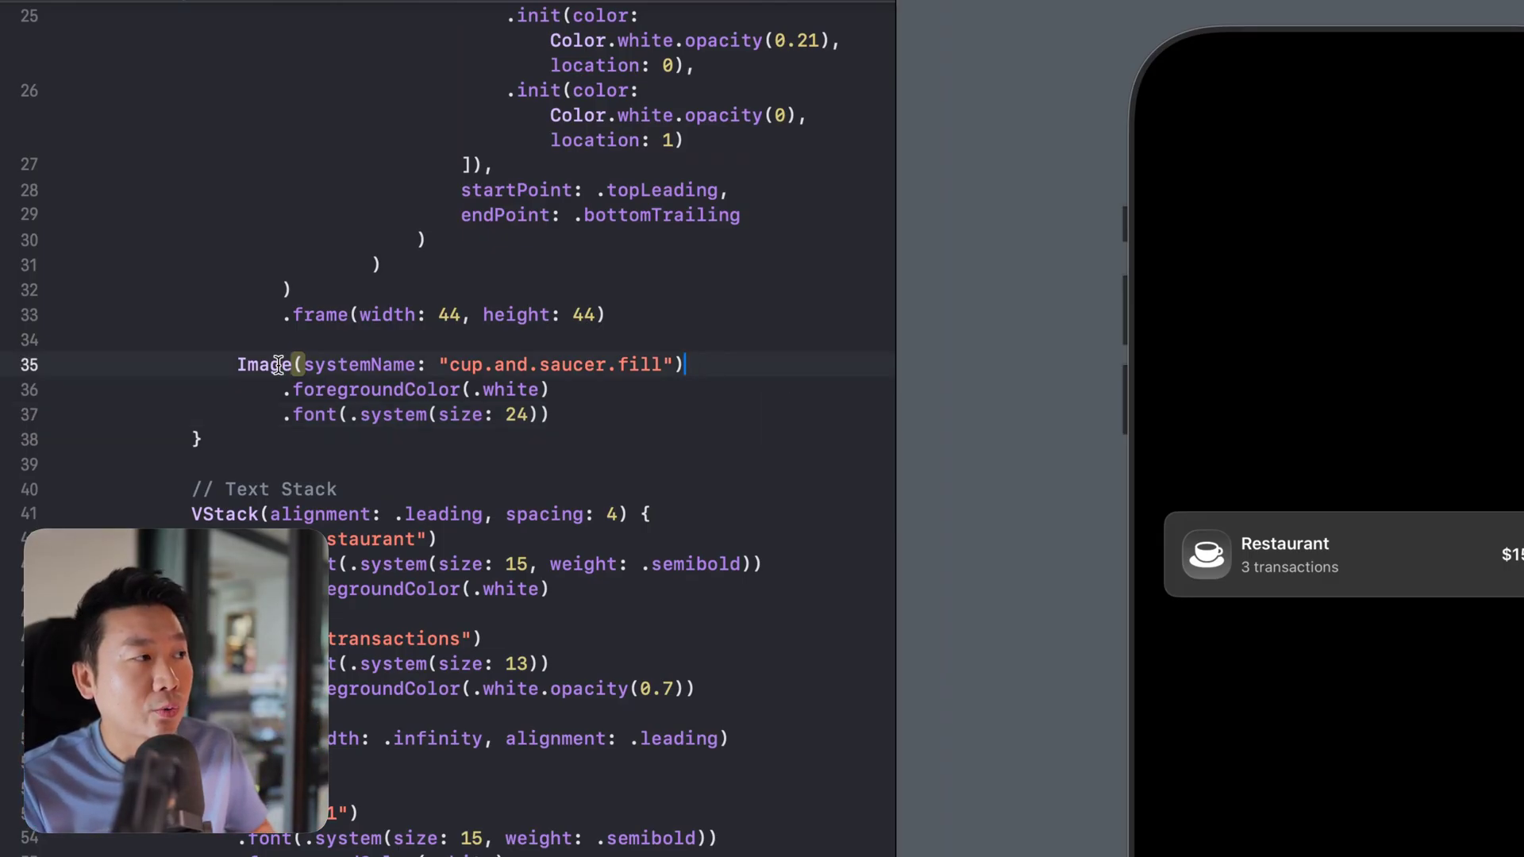
shift+click(237, 366)
click(497, 365)
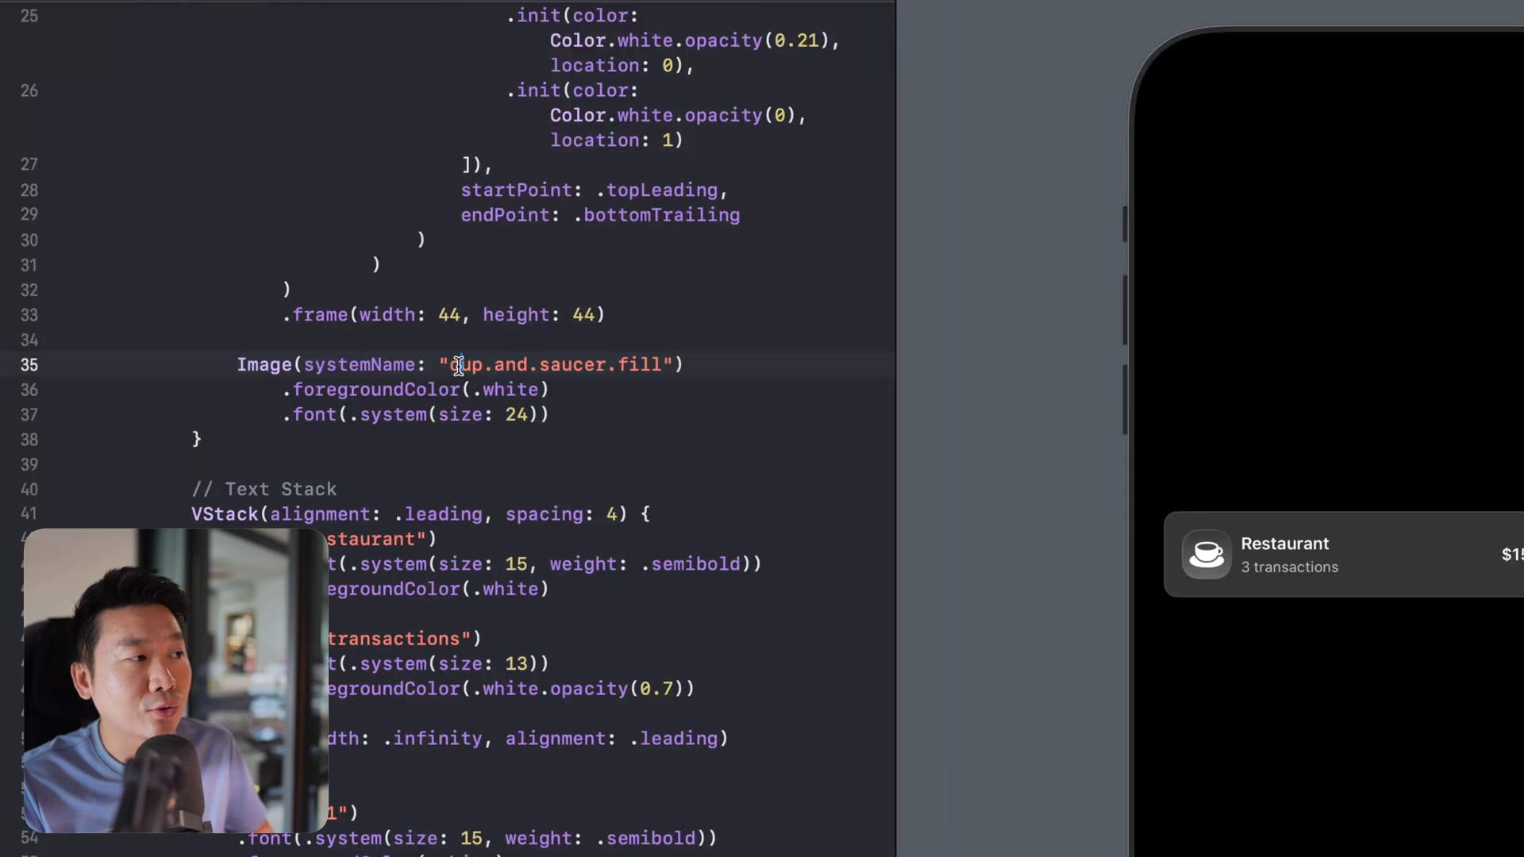
double_click(654, 365)
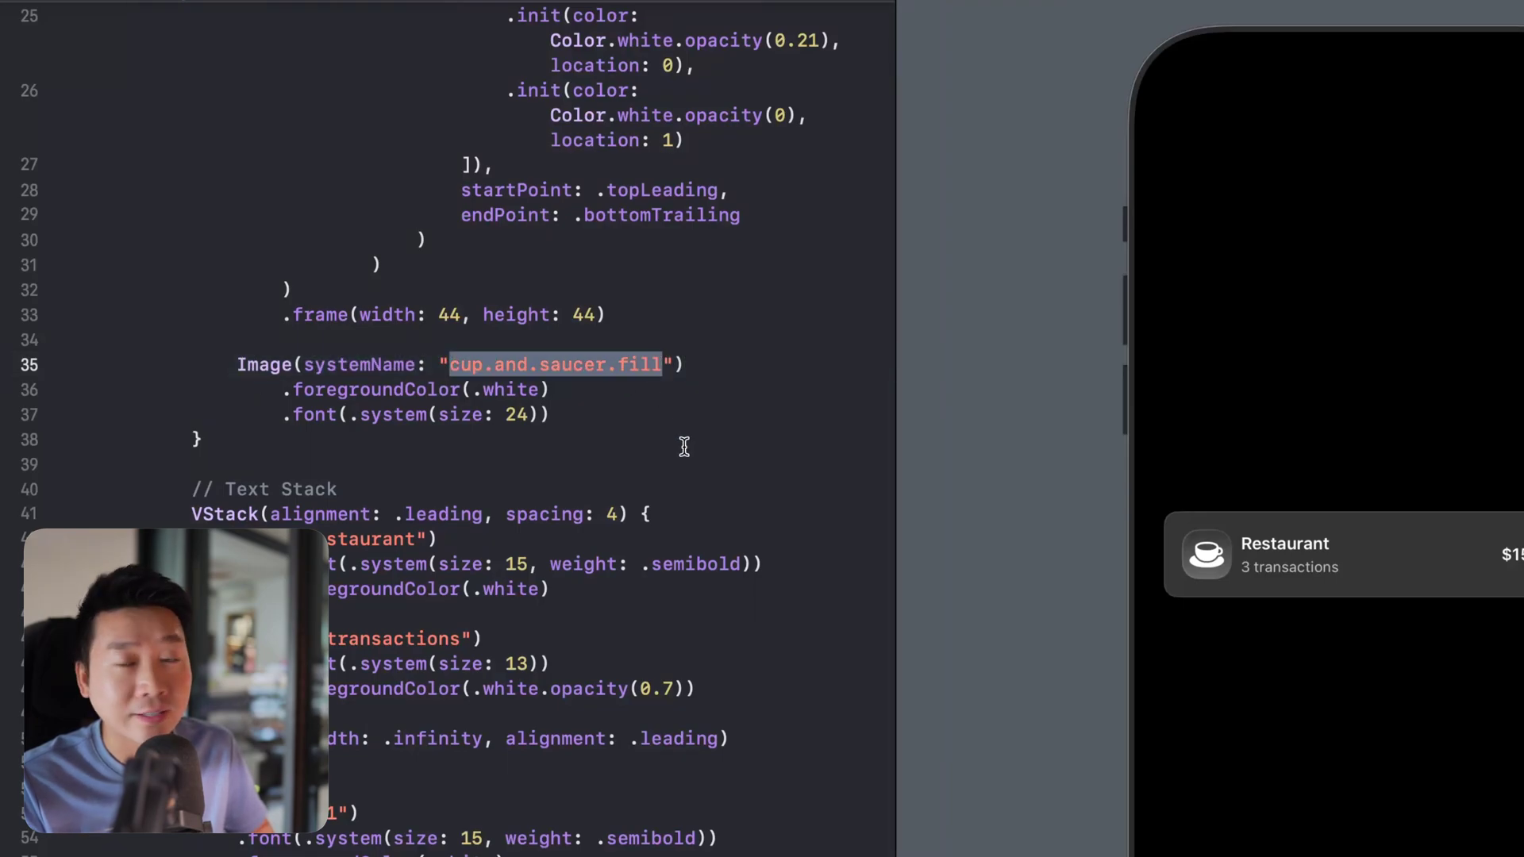
click(288, 436)
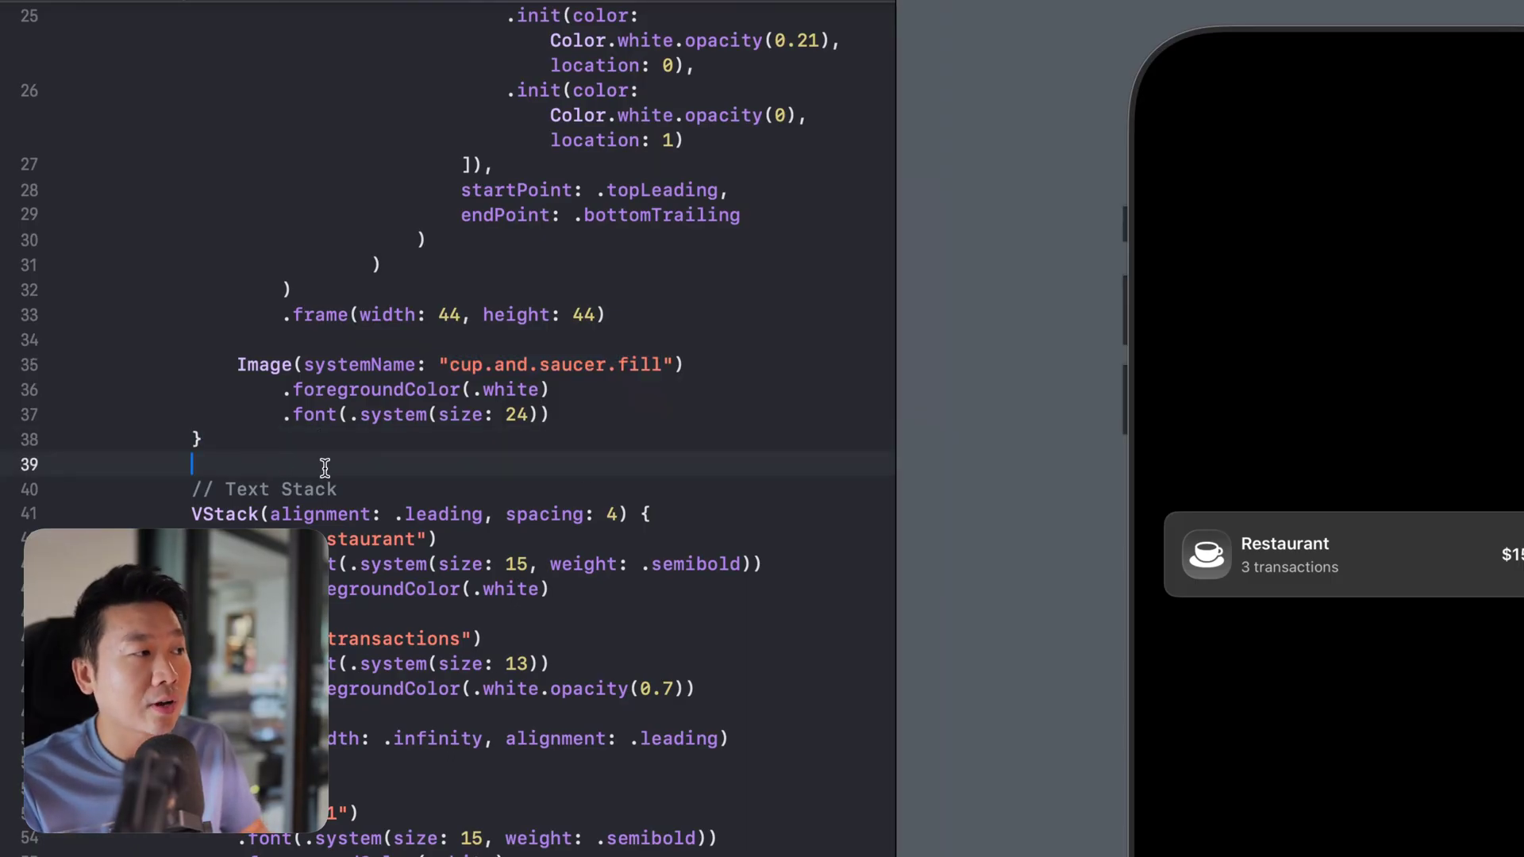
- Highlight the logo group (lines 32–38), scroll to the preview block, and return to the gradient
drag(323, 466, 289, 293)
click(619, 539)
scroll(650, 486, down, 5)
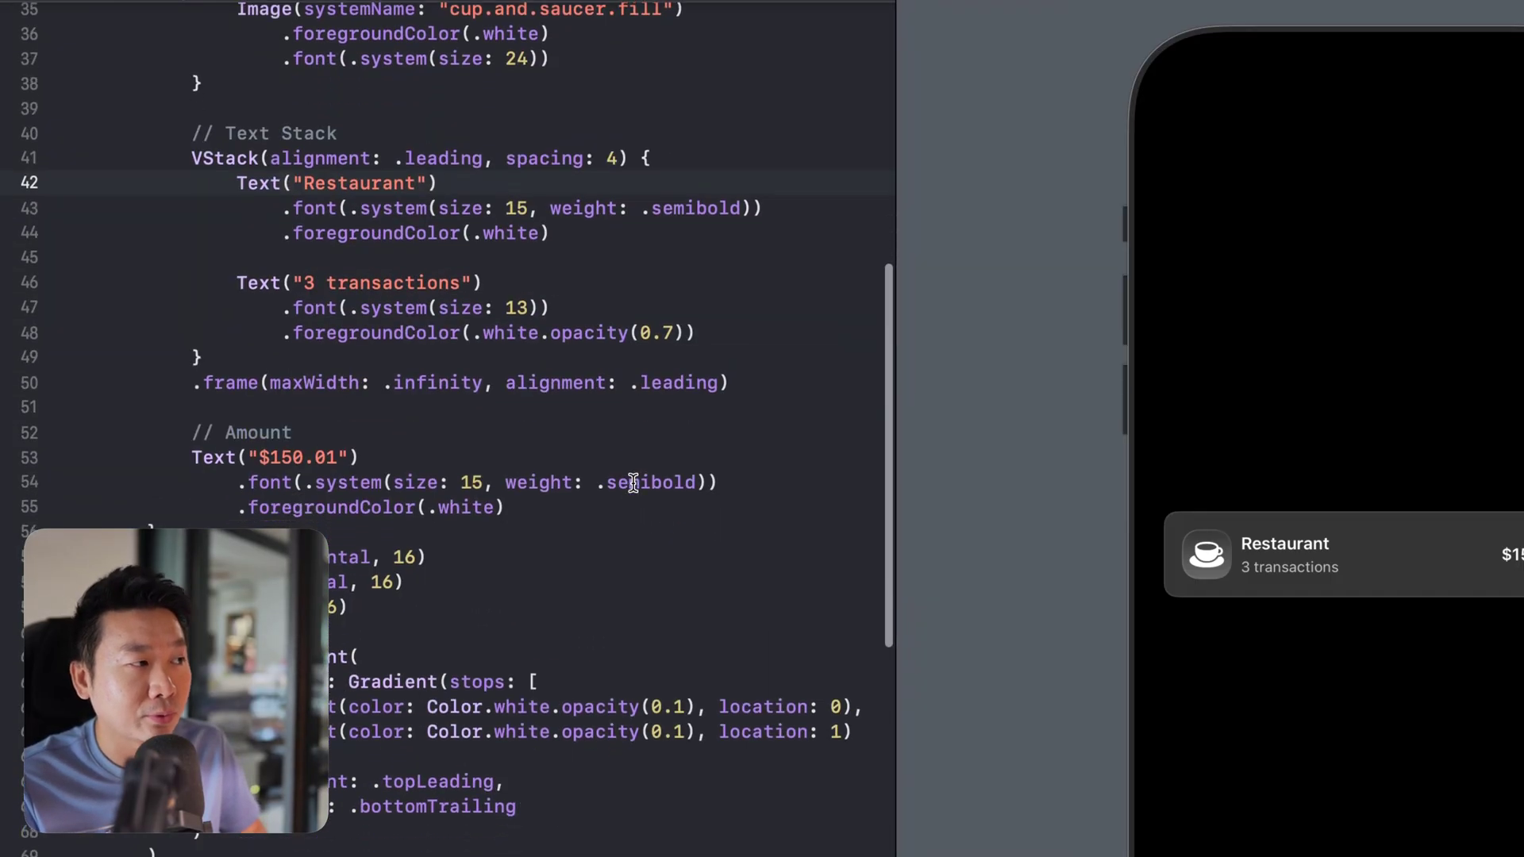
scroll(629, 486, down, 5)
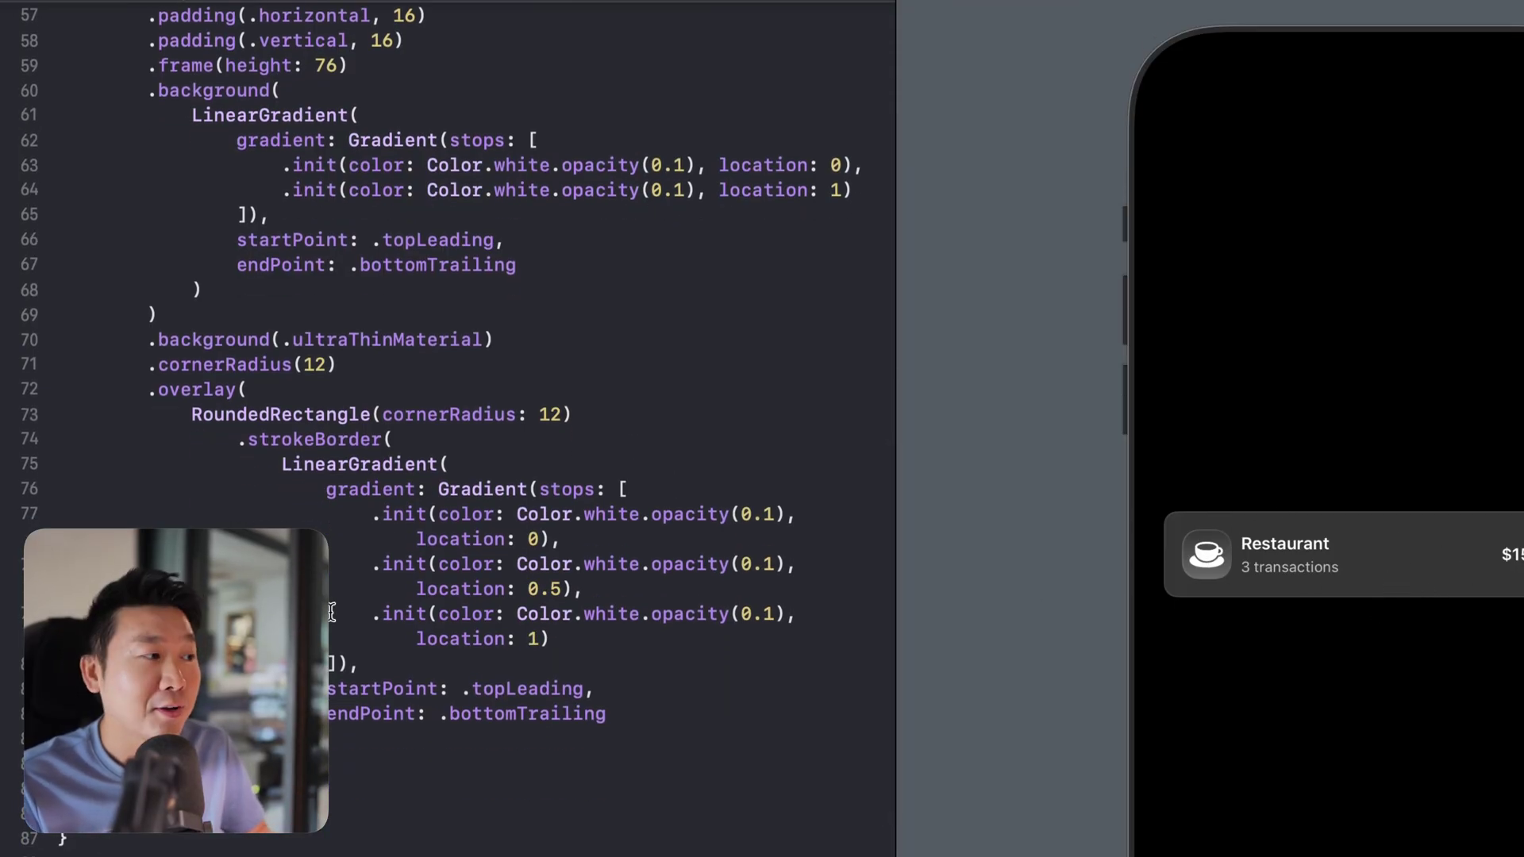
scroll(333, 613, down, 5)
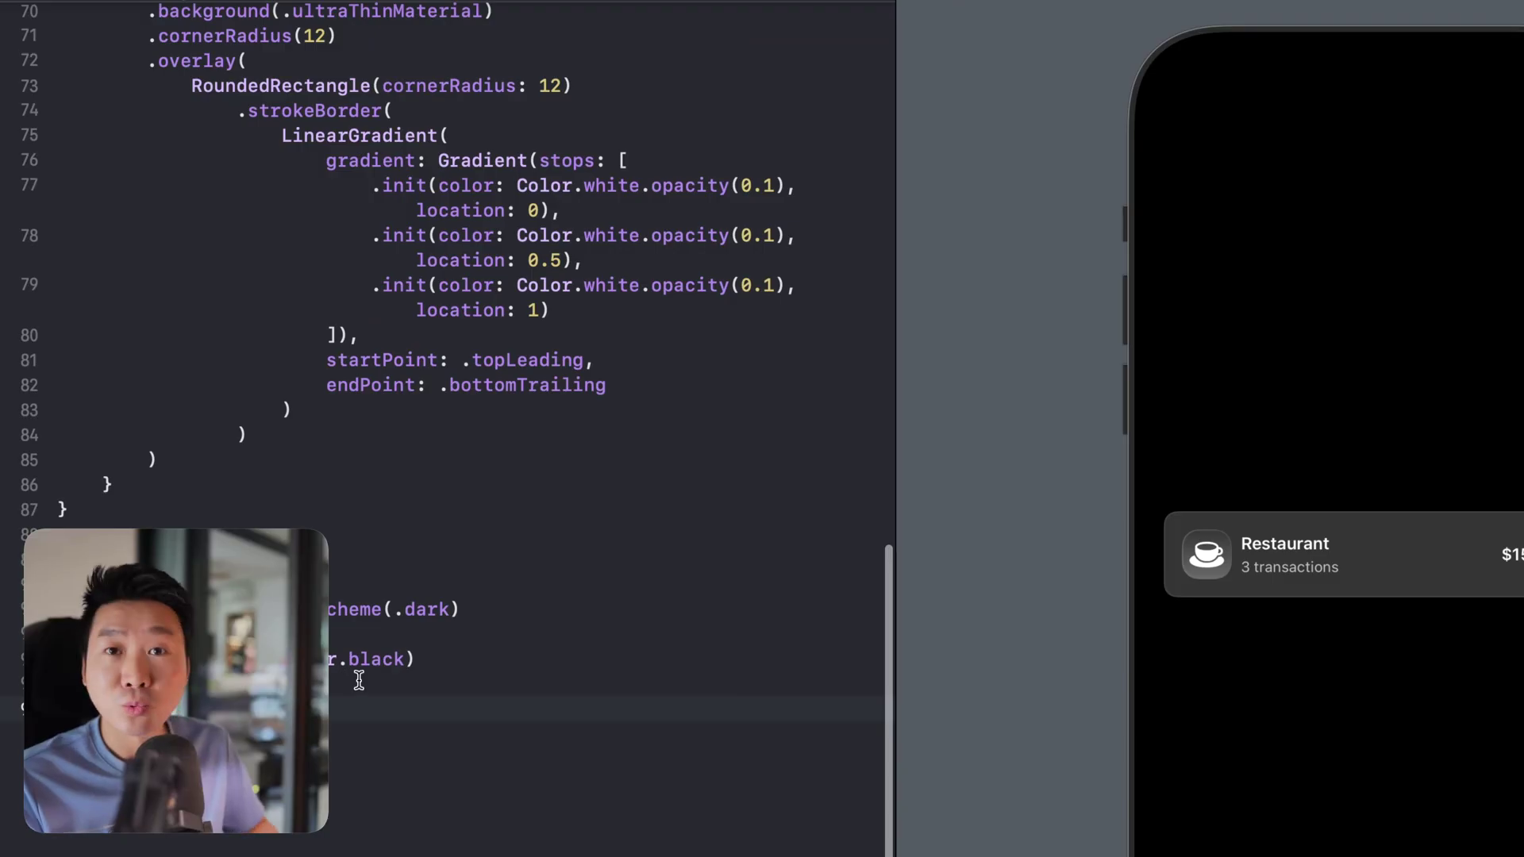
scroll(359, 680, up, 20)
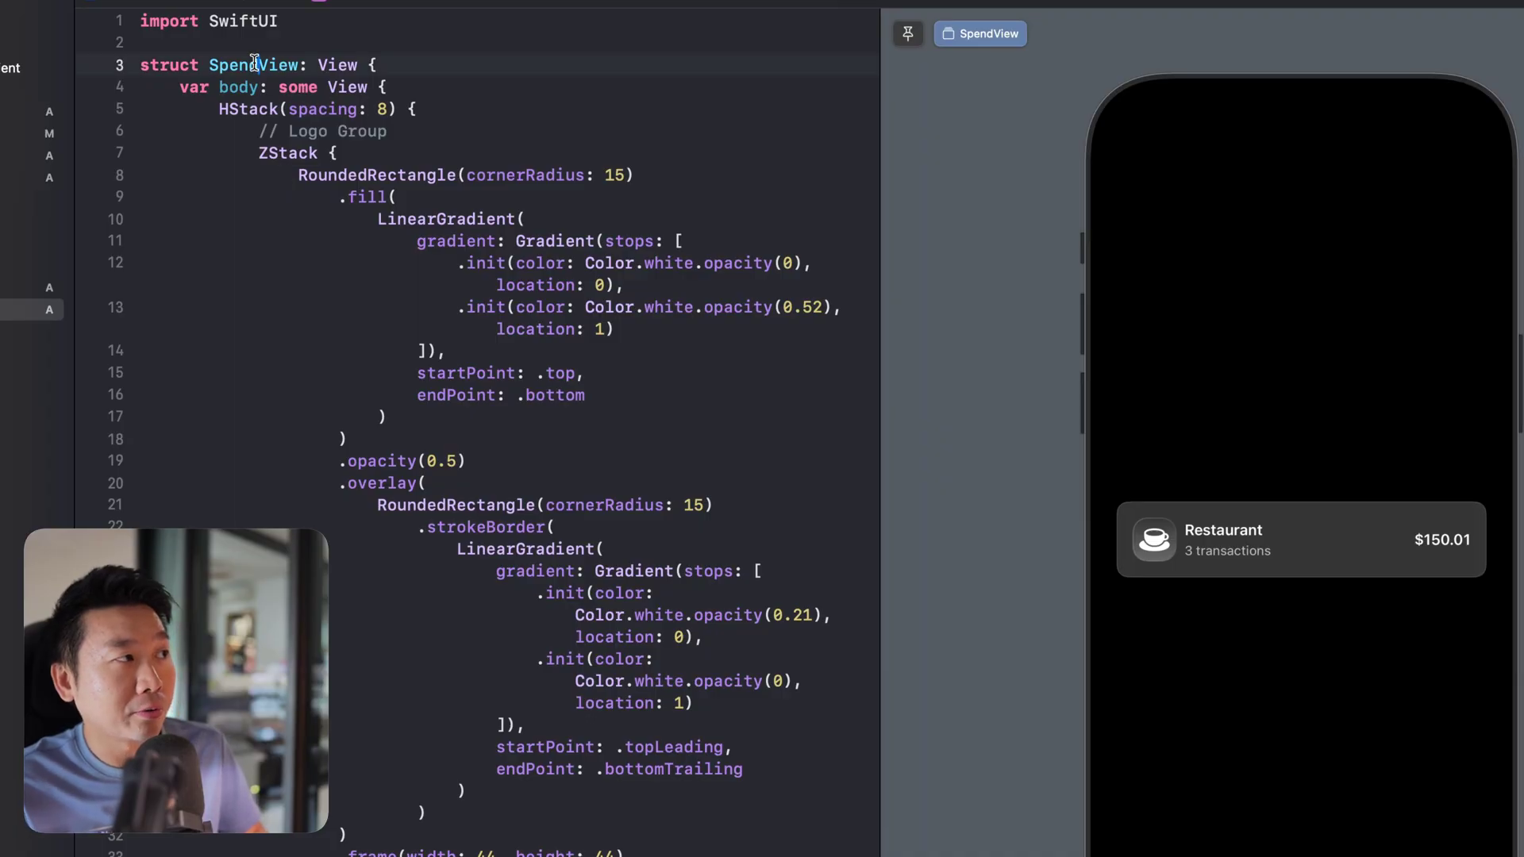
double_click(255, 65)
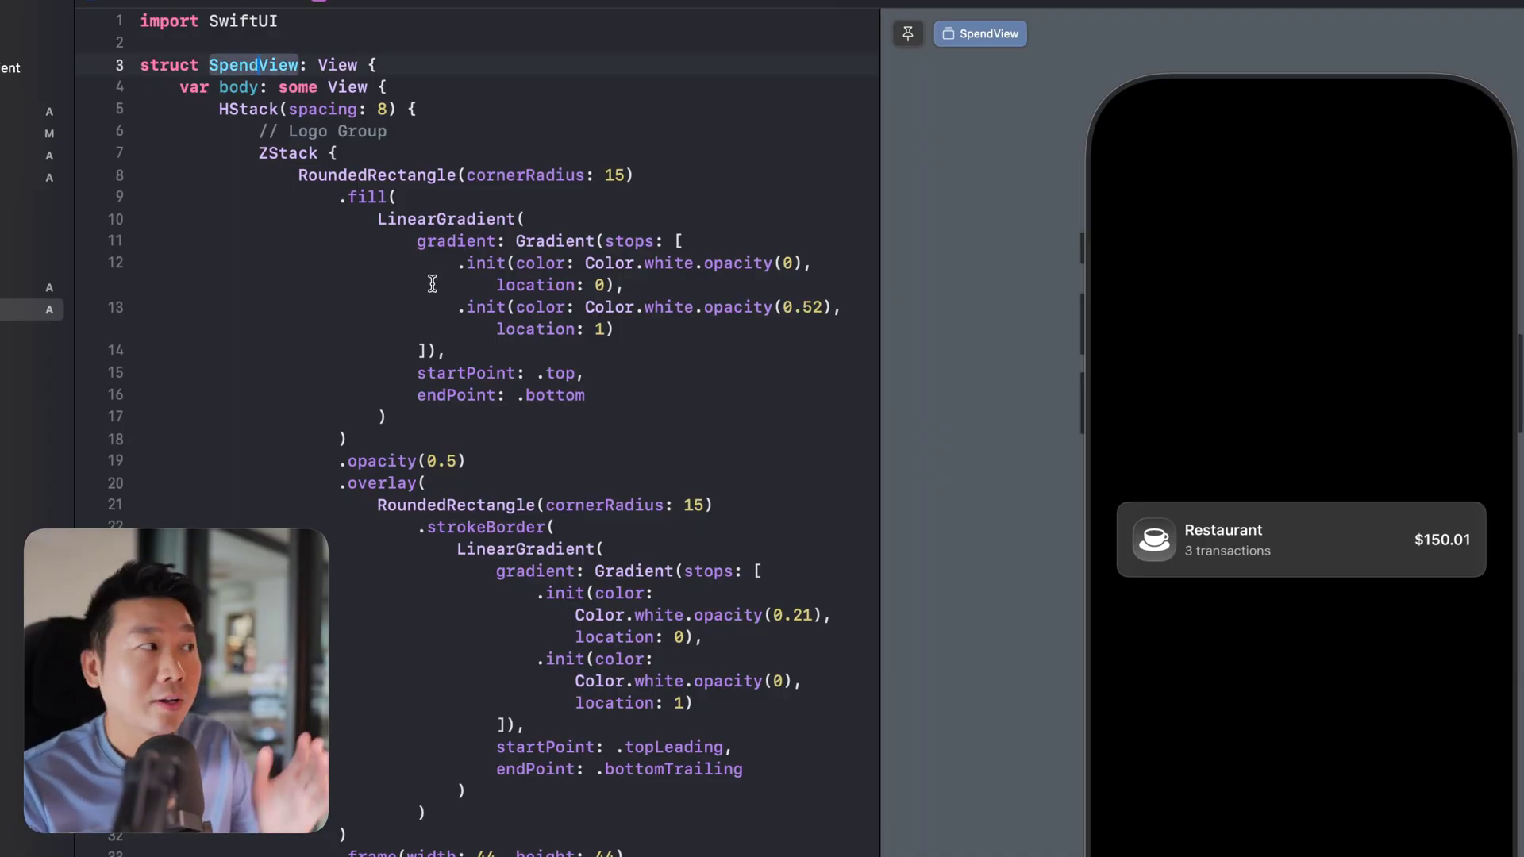
click(484, 439)
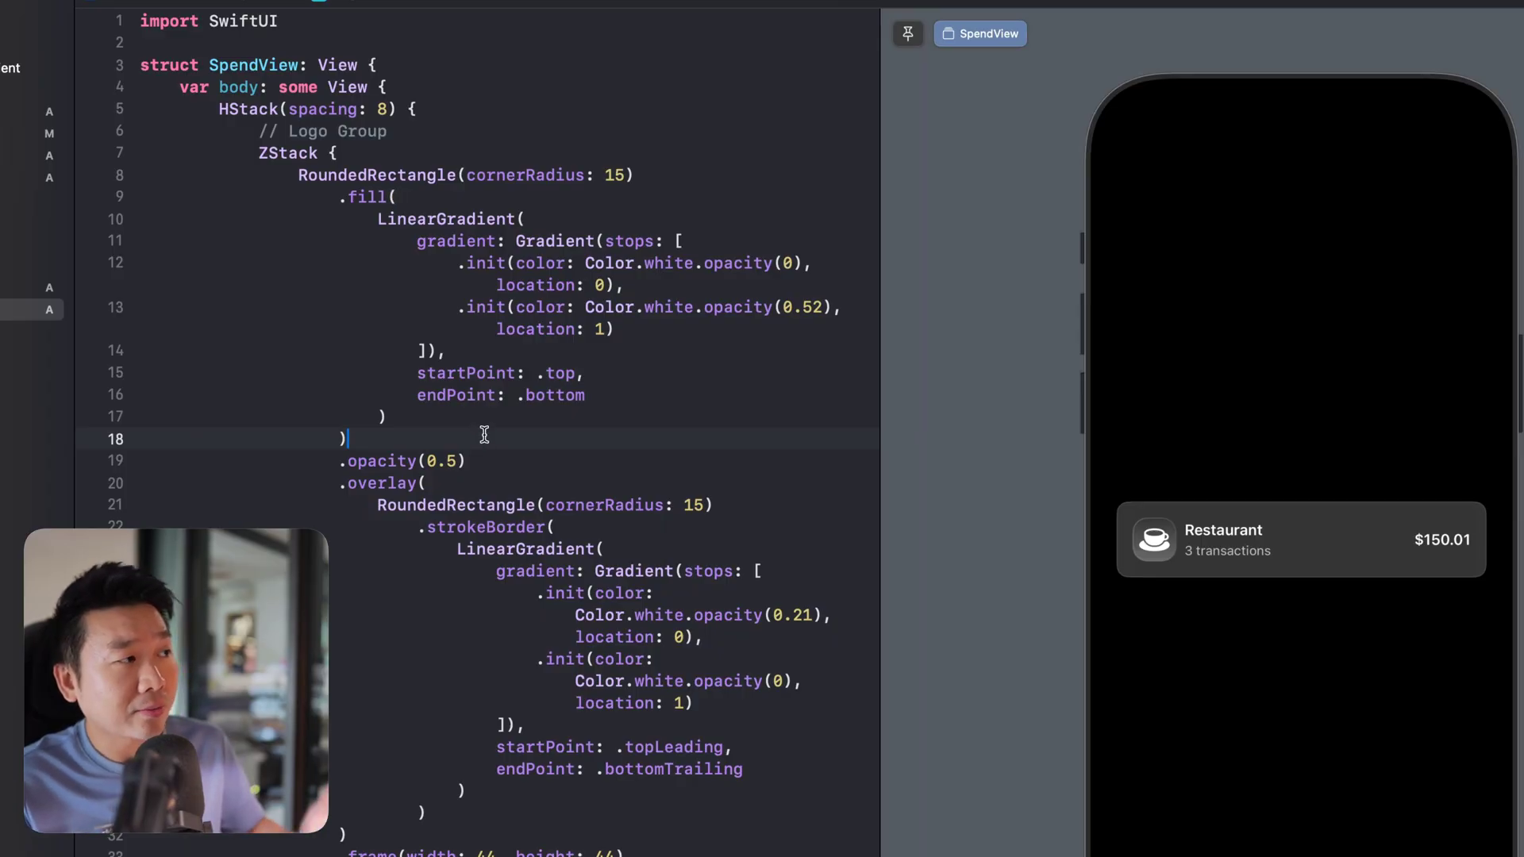
scroll(476, 430, up, 2)
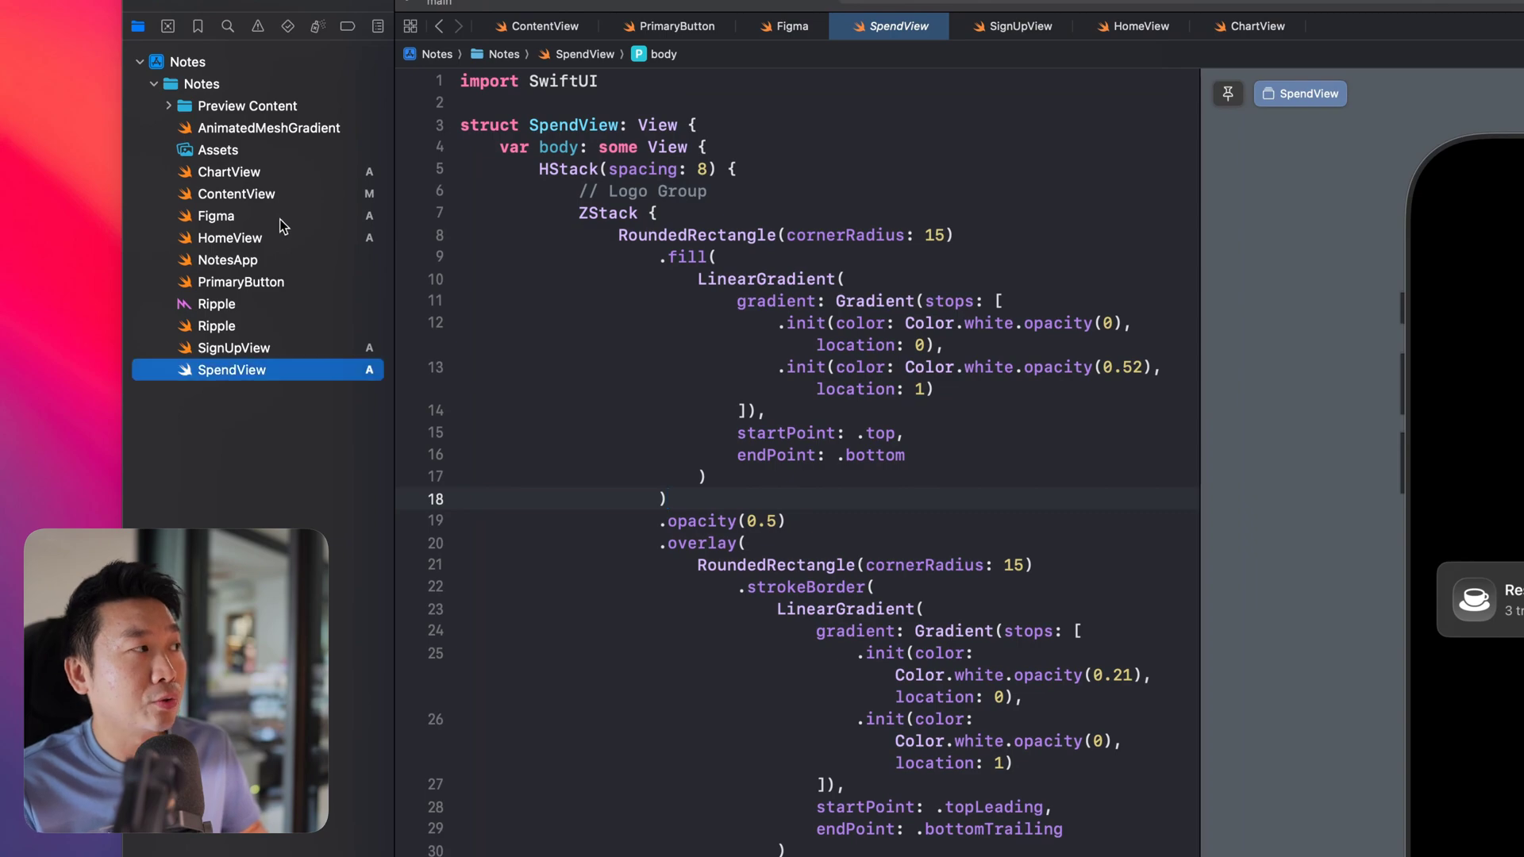
- Replace all FormCard code in the Figma file with the copied SpendView code
click(279, 220)
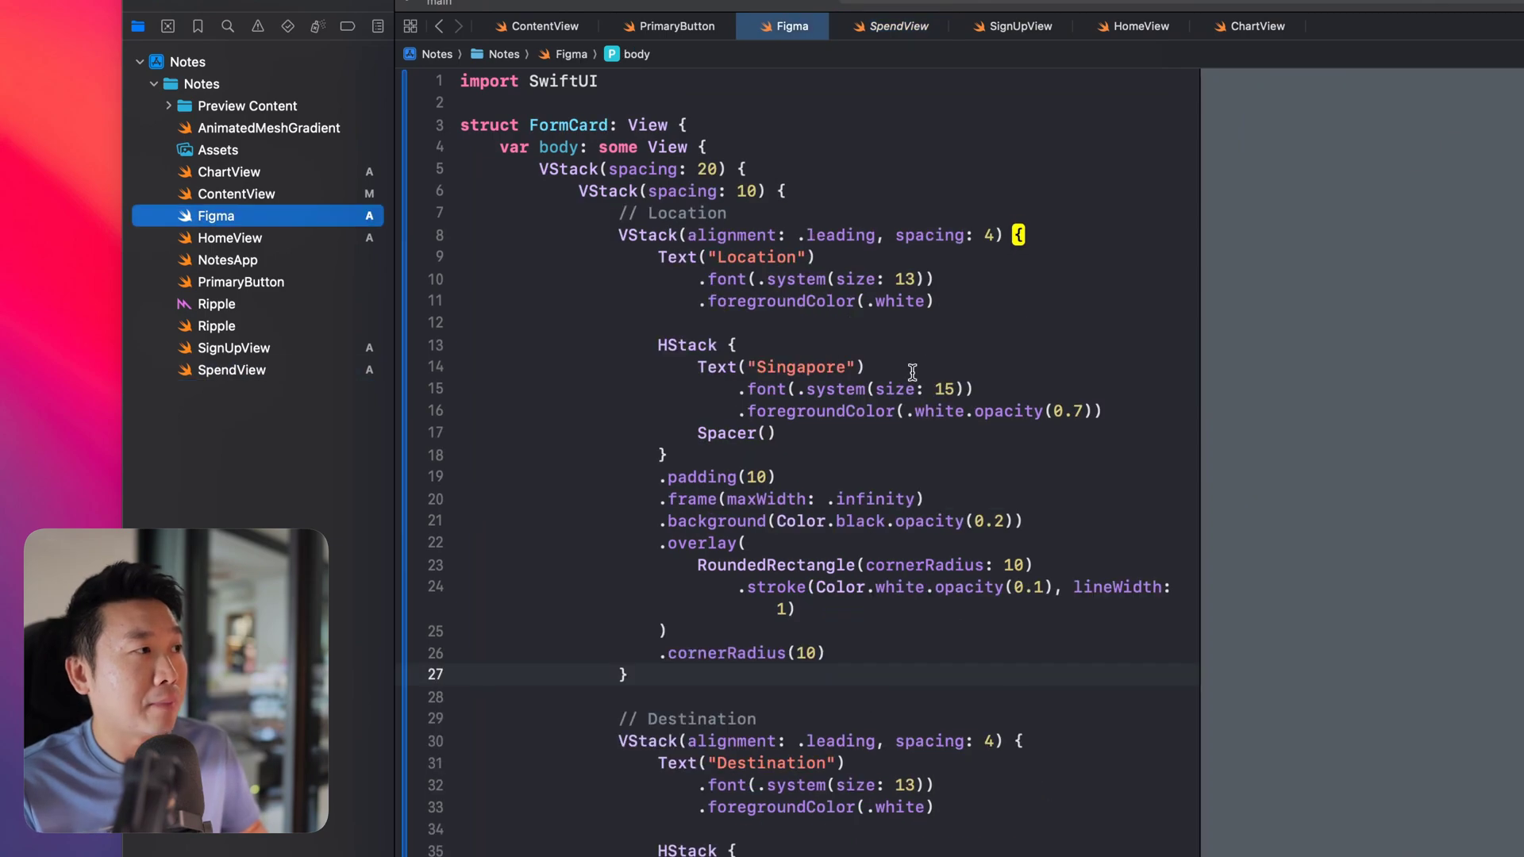
key(super+a)
key(super+v)
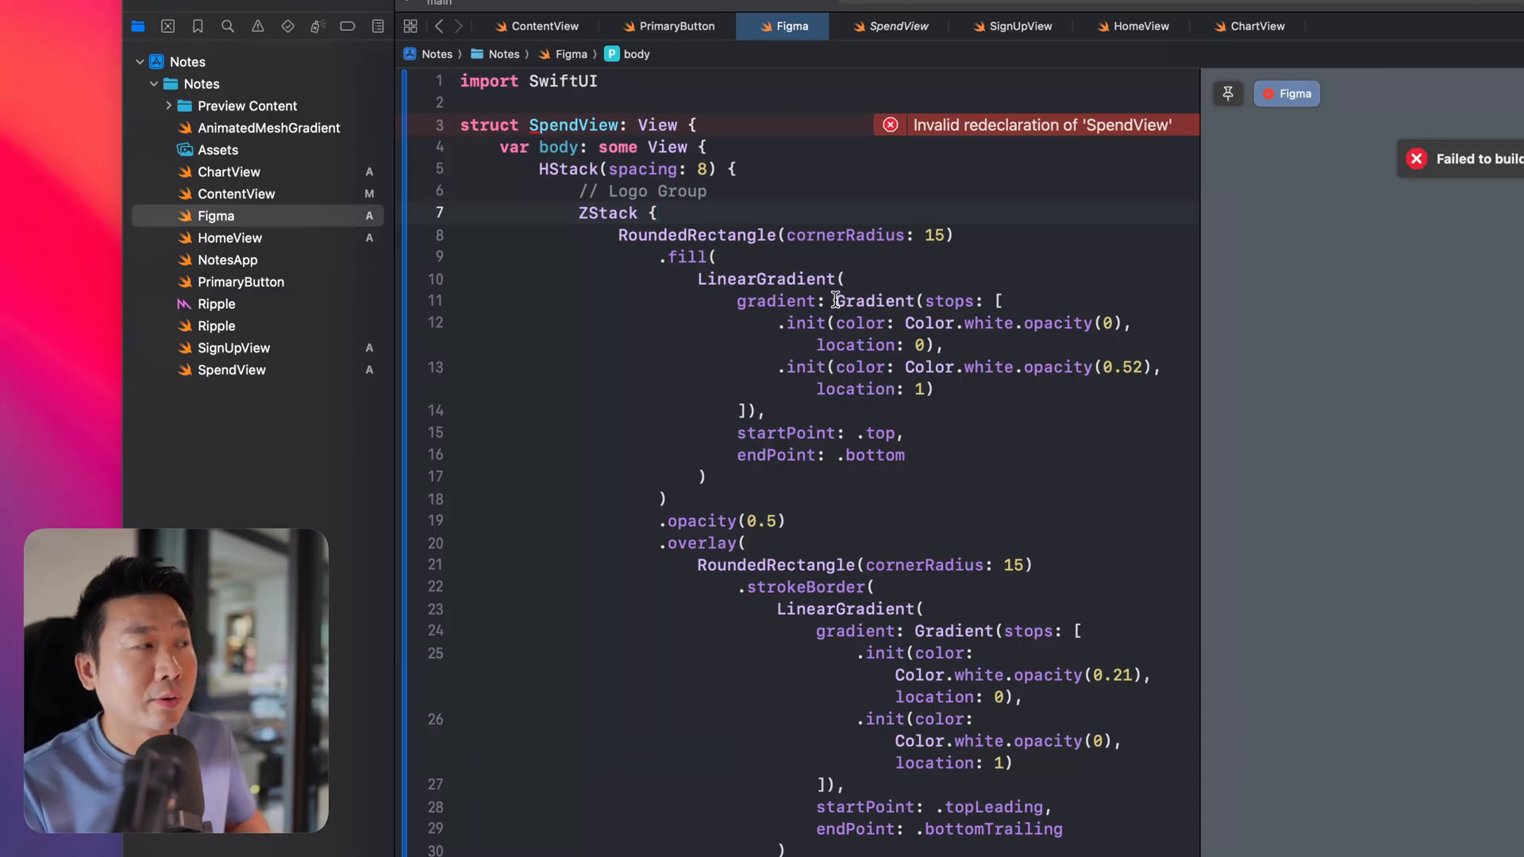
- Select the SpendView struct name on line 3 repeatedly to inspect its invalid redeclaration error
double_click(591, 125)
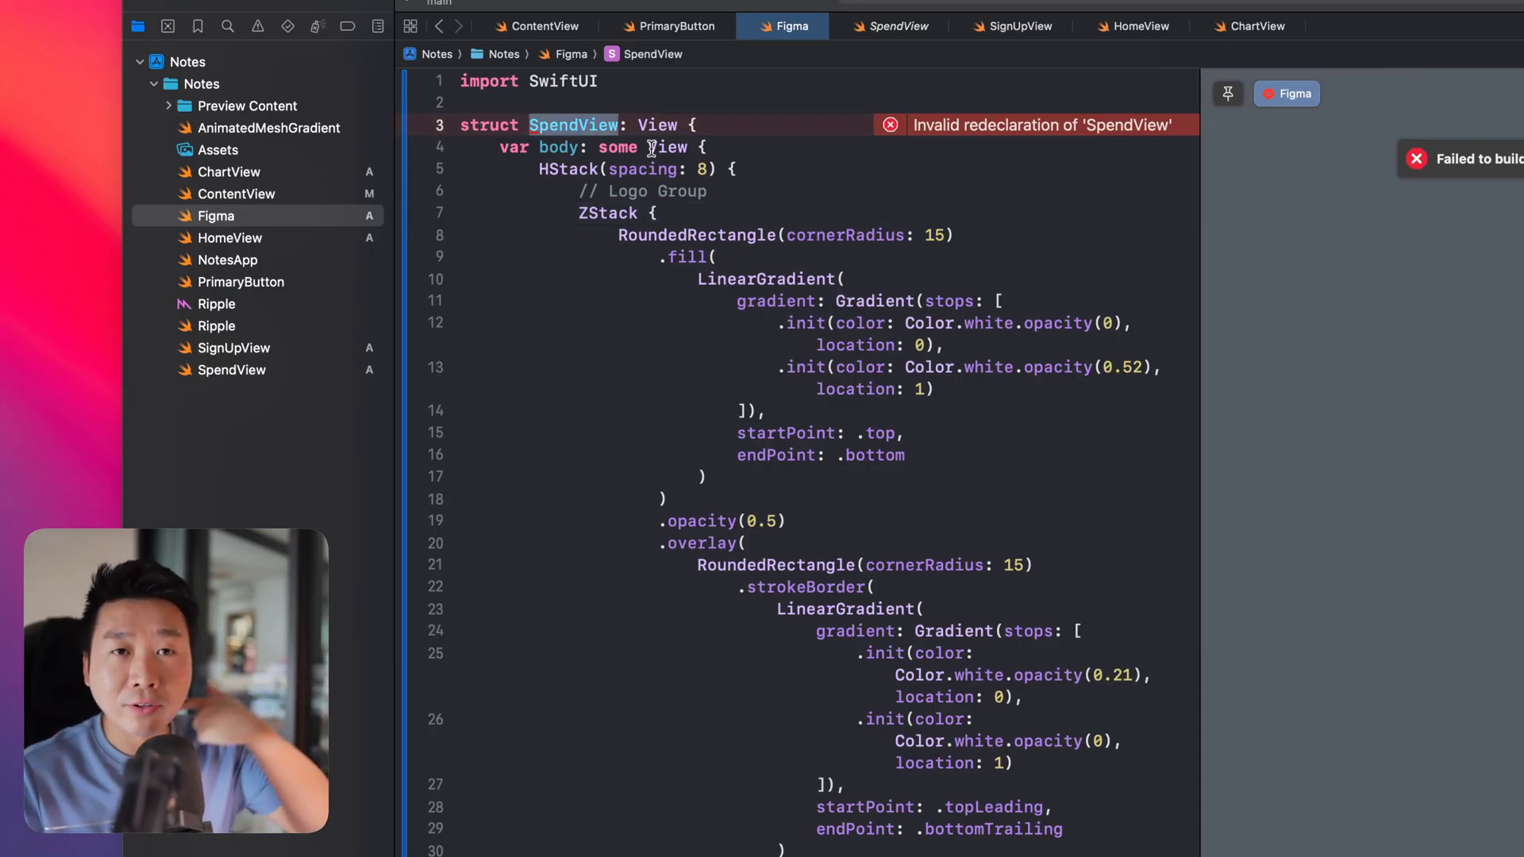
click(905, 234)
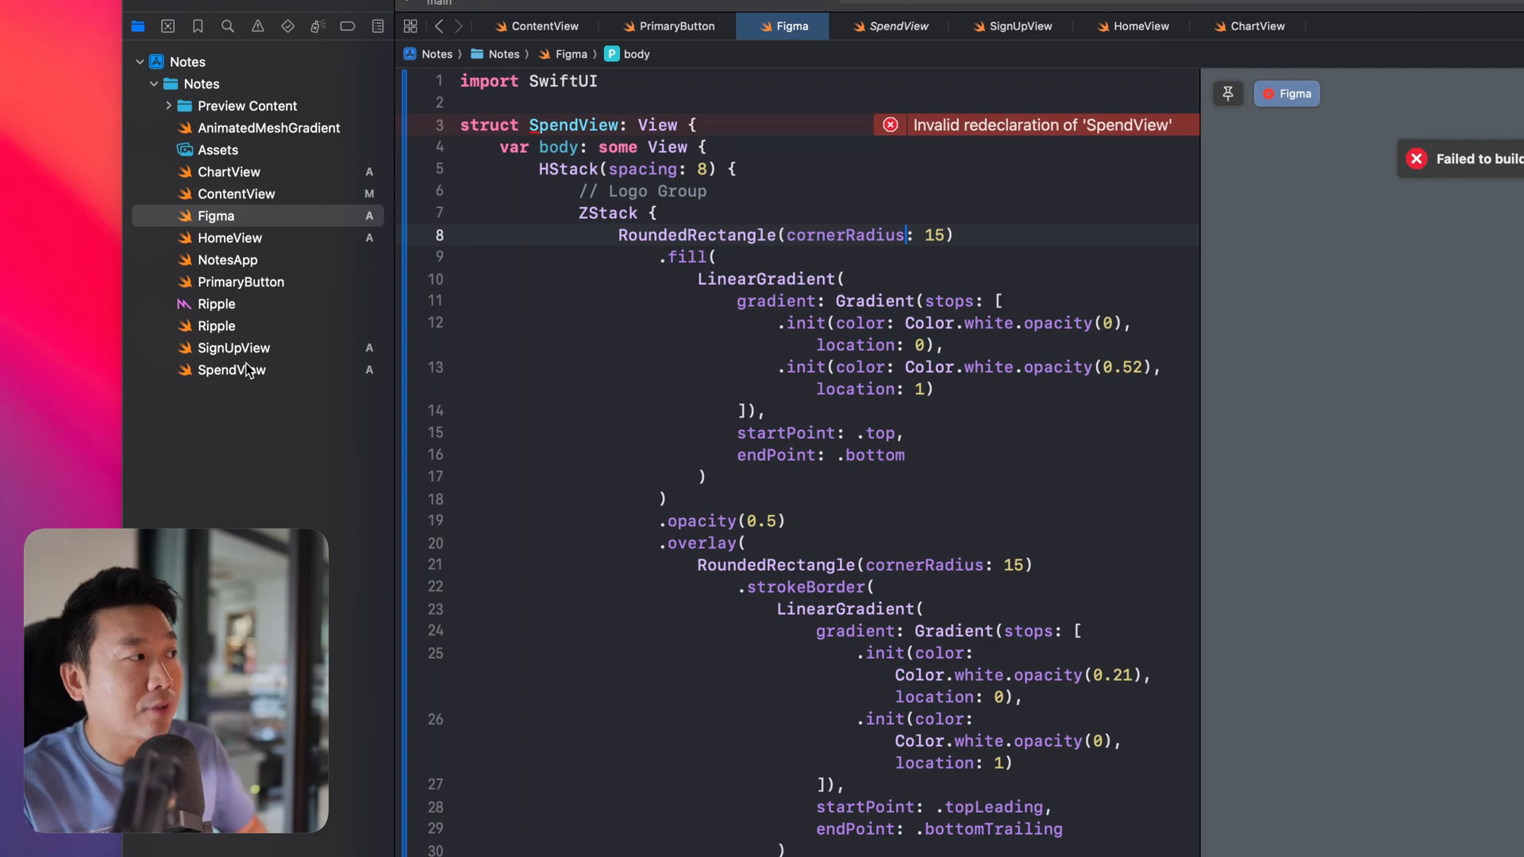
double_click(584, 125)
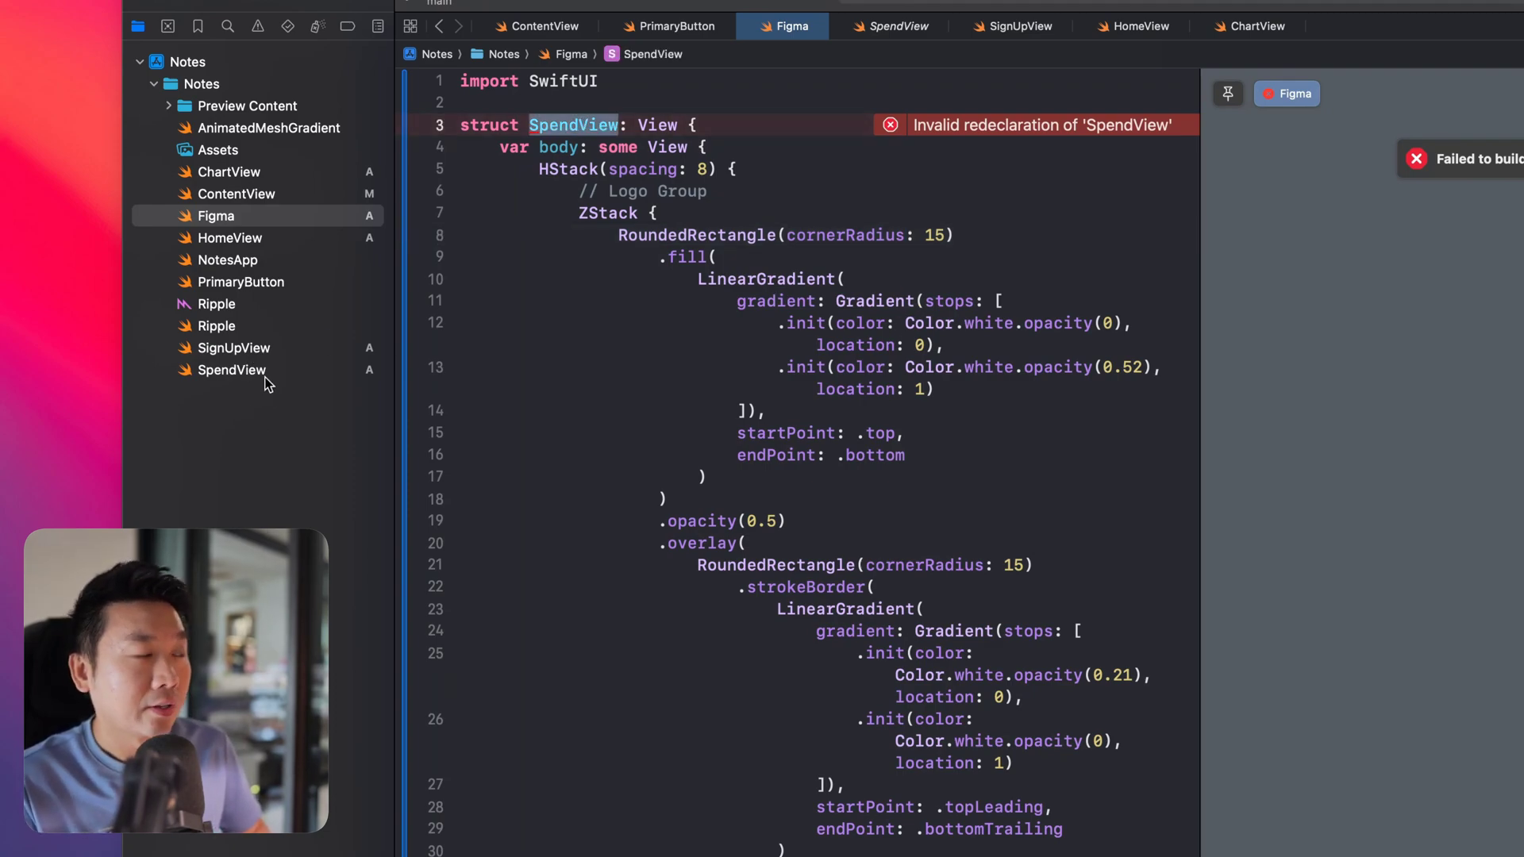
click(606, 108)
click(566, 125)
double_click(566, 124)
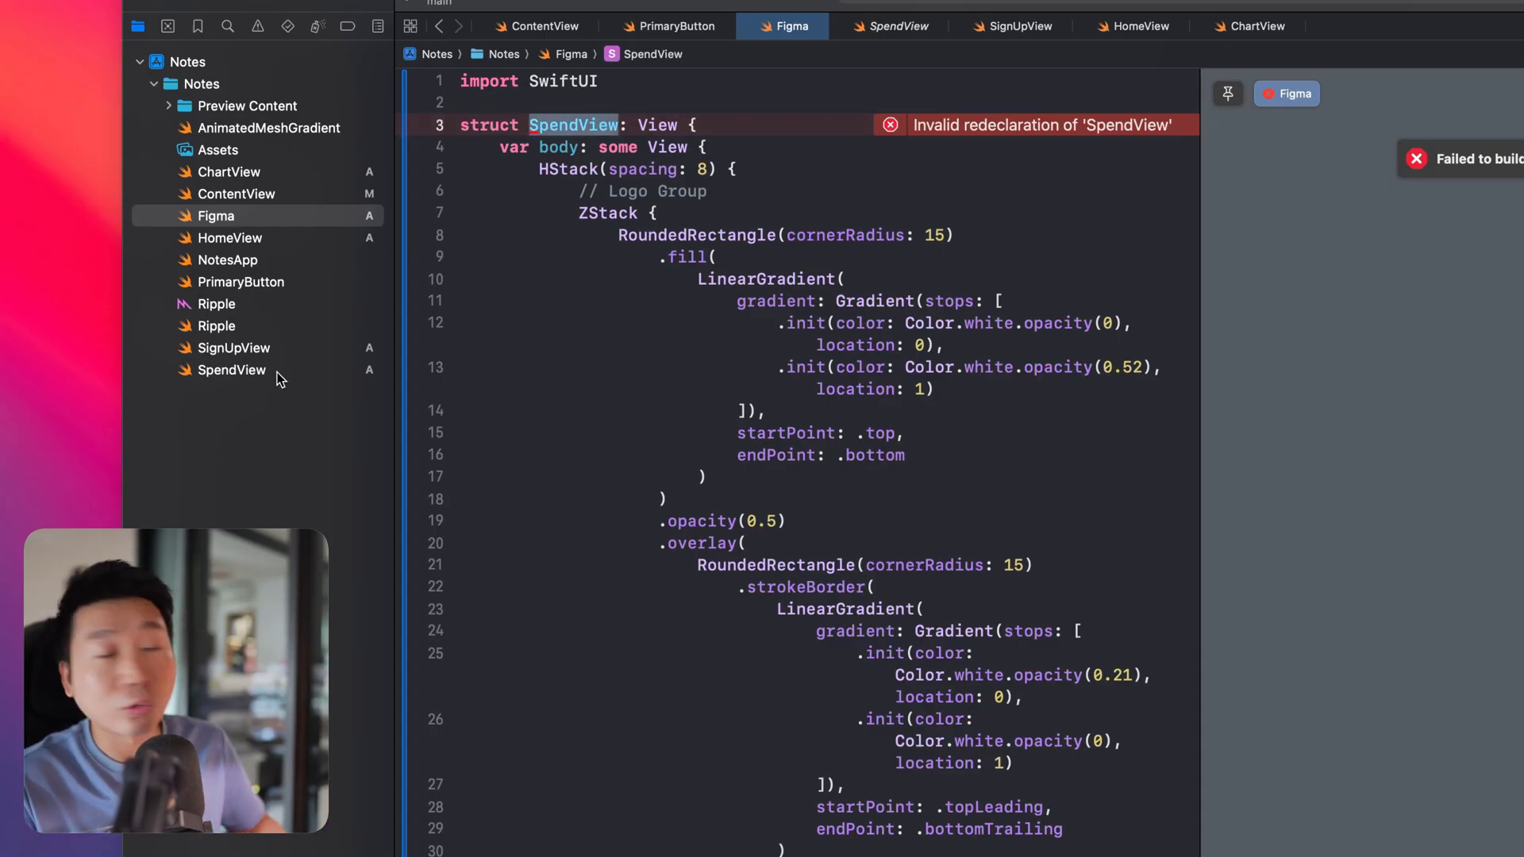
- Restore the original FormCard code in the Figma file
key(super+a)
key(super+v)
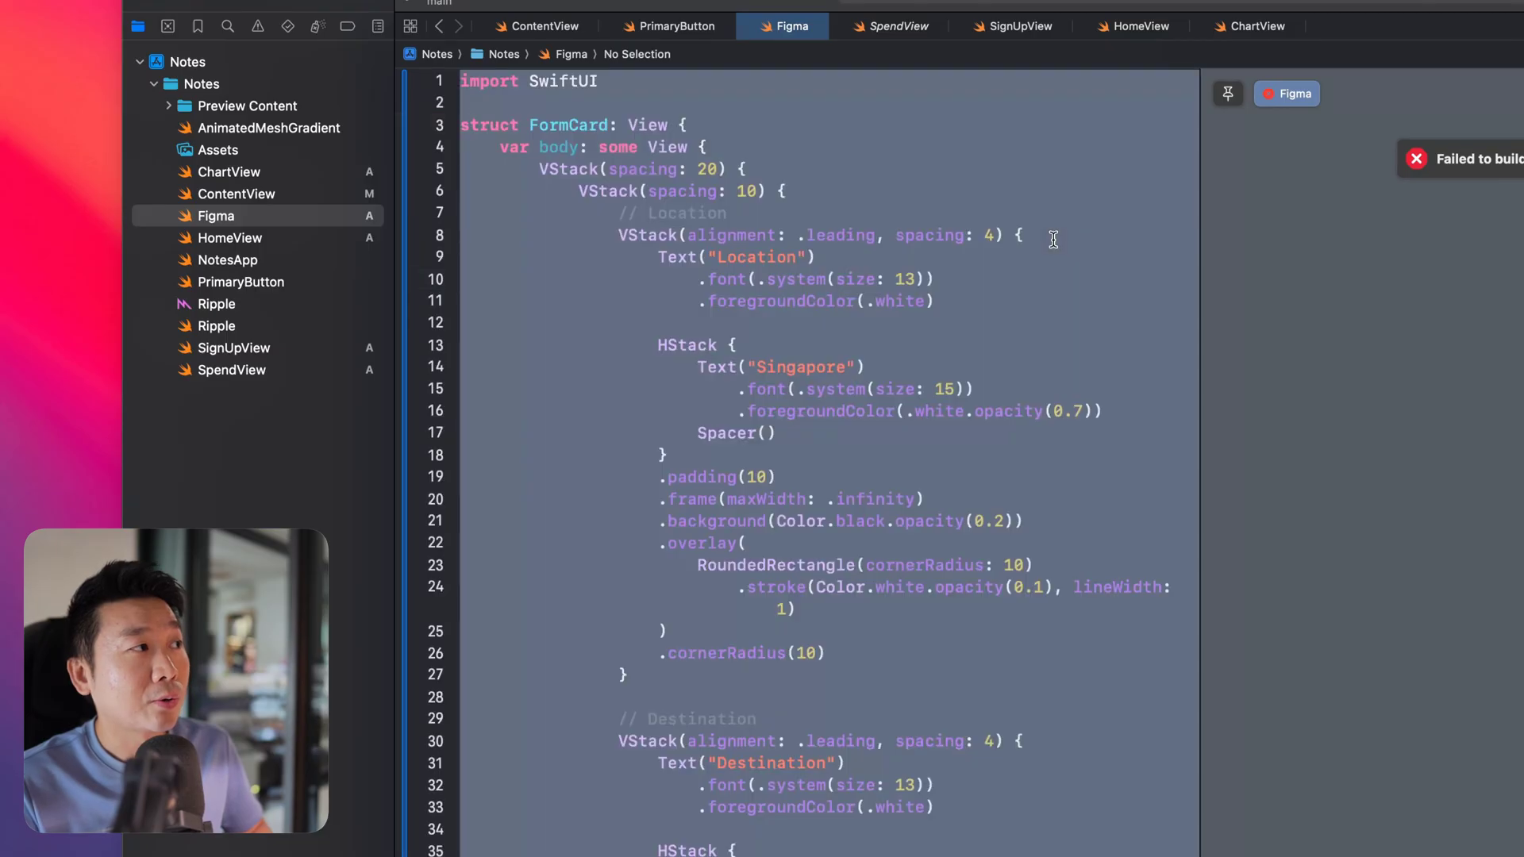
click(1022, 238)
click(956, 311)
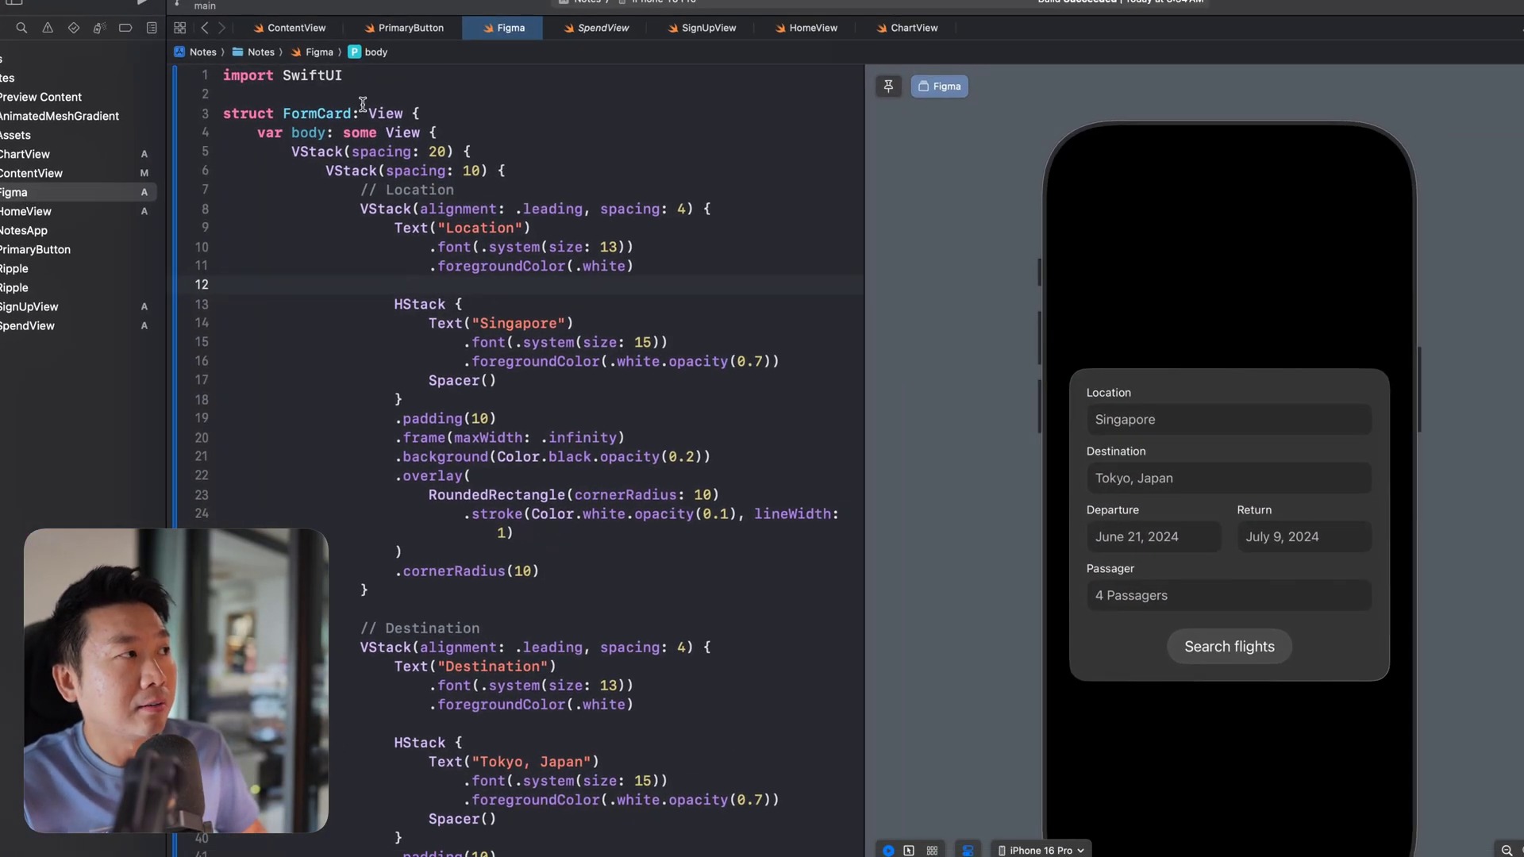
- Scroll through the FormCard code and select the Location field's VStack block
scroll(611, 365, down, 10)
scroll(715, 397, down, 10)
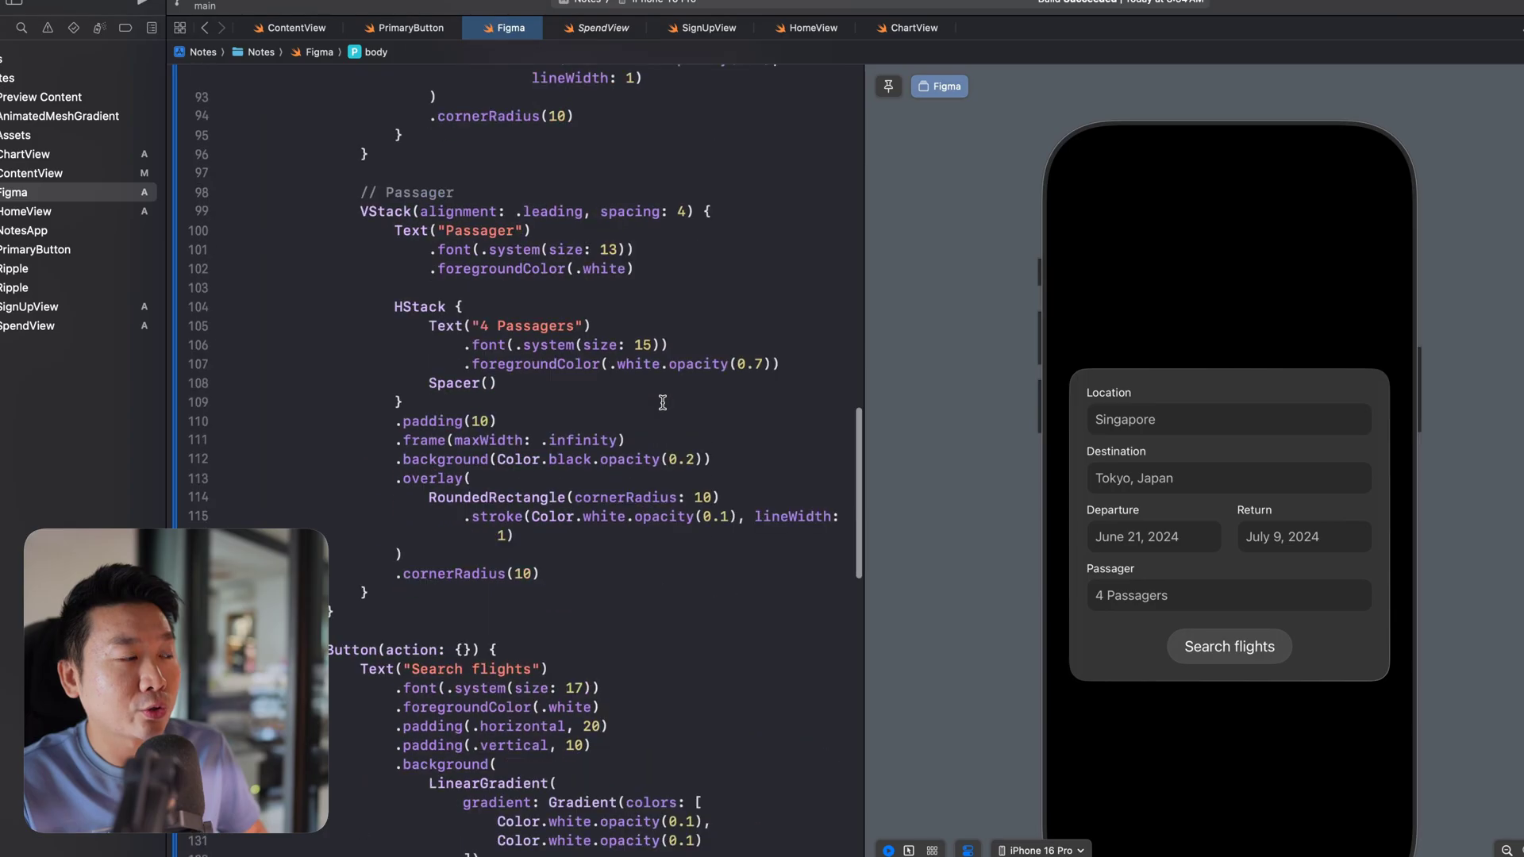
scroll(663, 402, down, 10)
scroll(664, 402, up, 8)
scroll(663, 402, up, 10)
scroll(656, 402, up, 10)
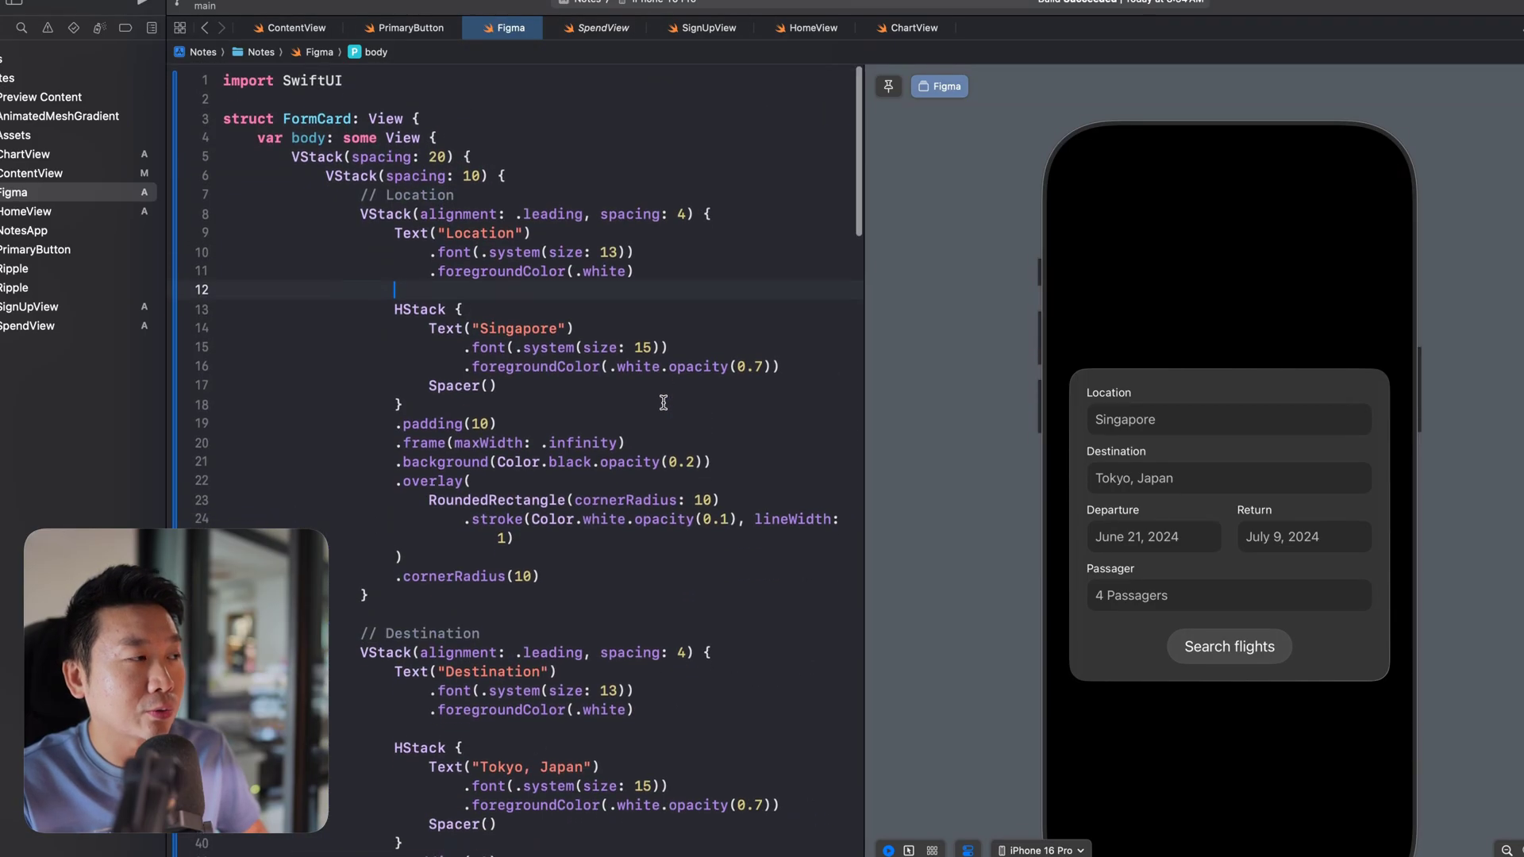
shift+click(359, 207)
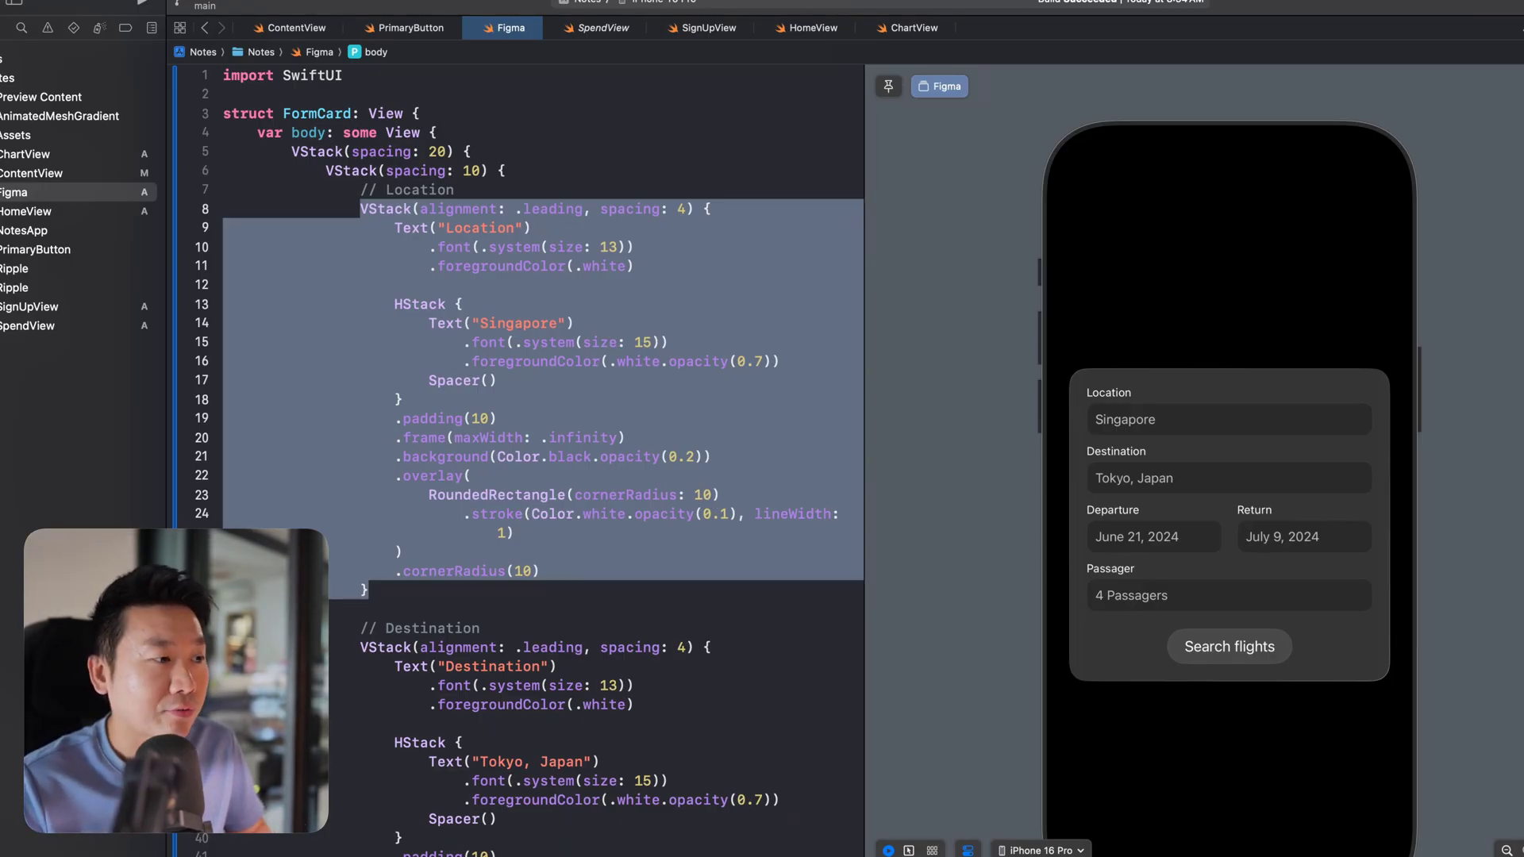
click(253, 837)
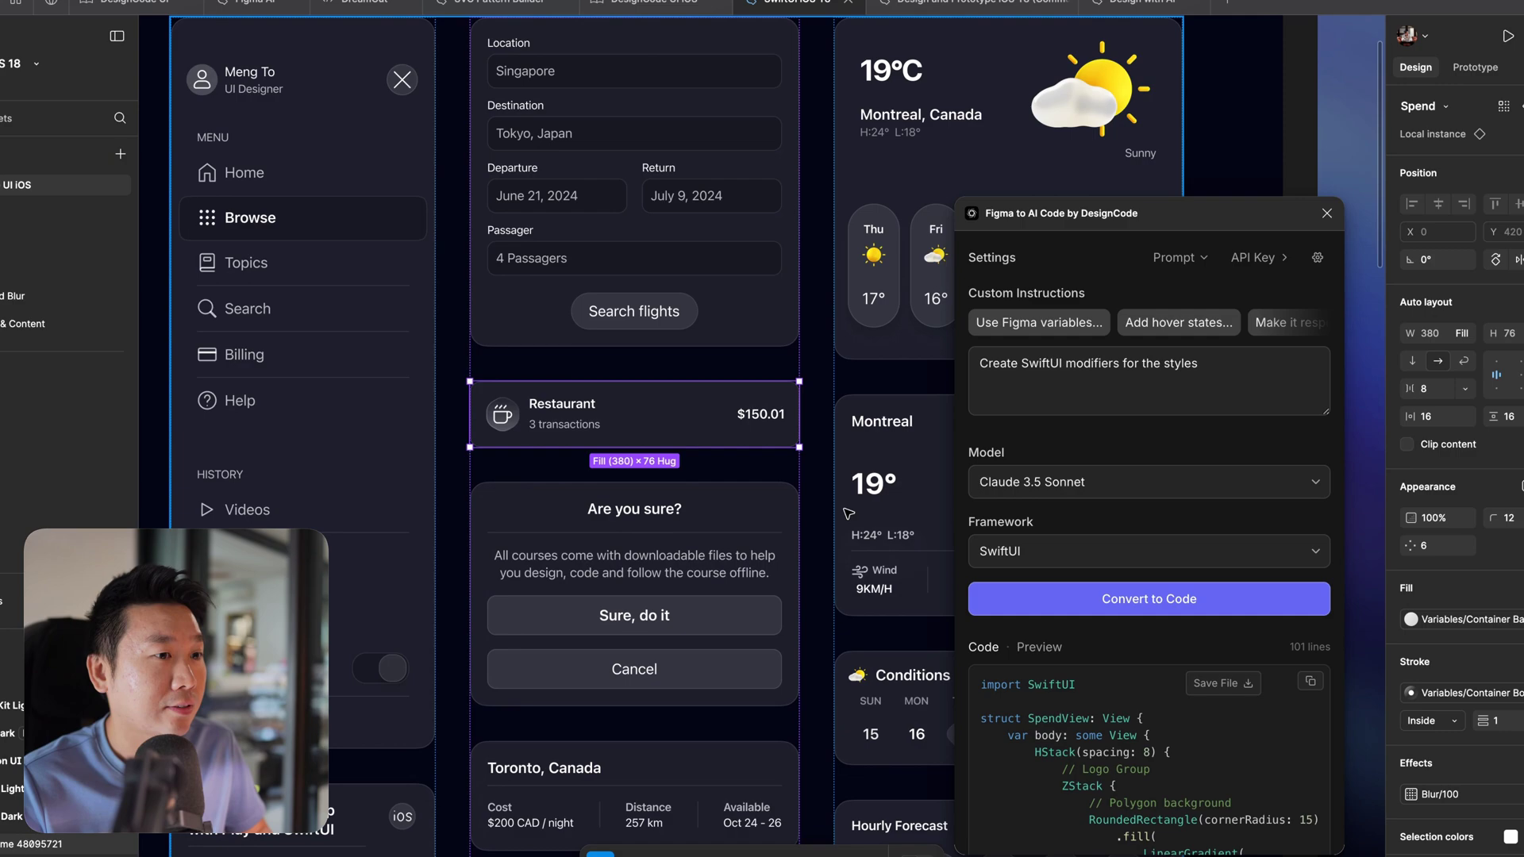
scroll(1133, 592, down, 5)
scroll(1119, 365, down, 3)
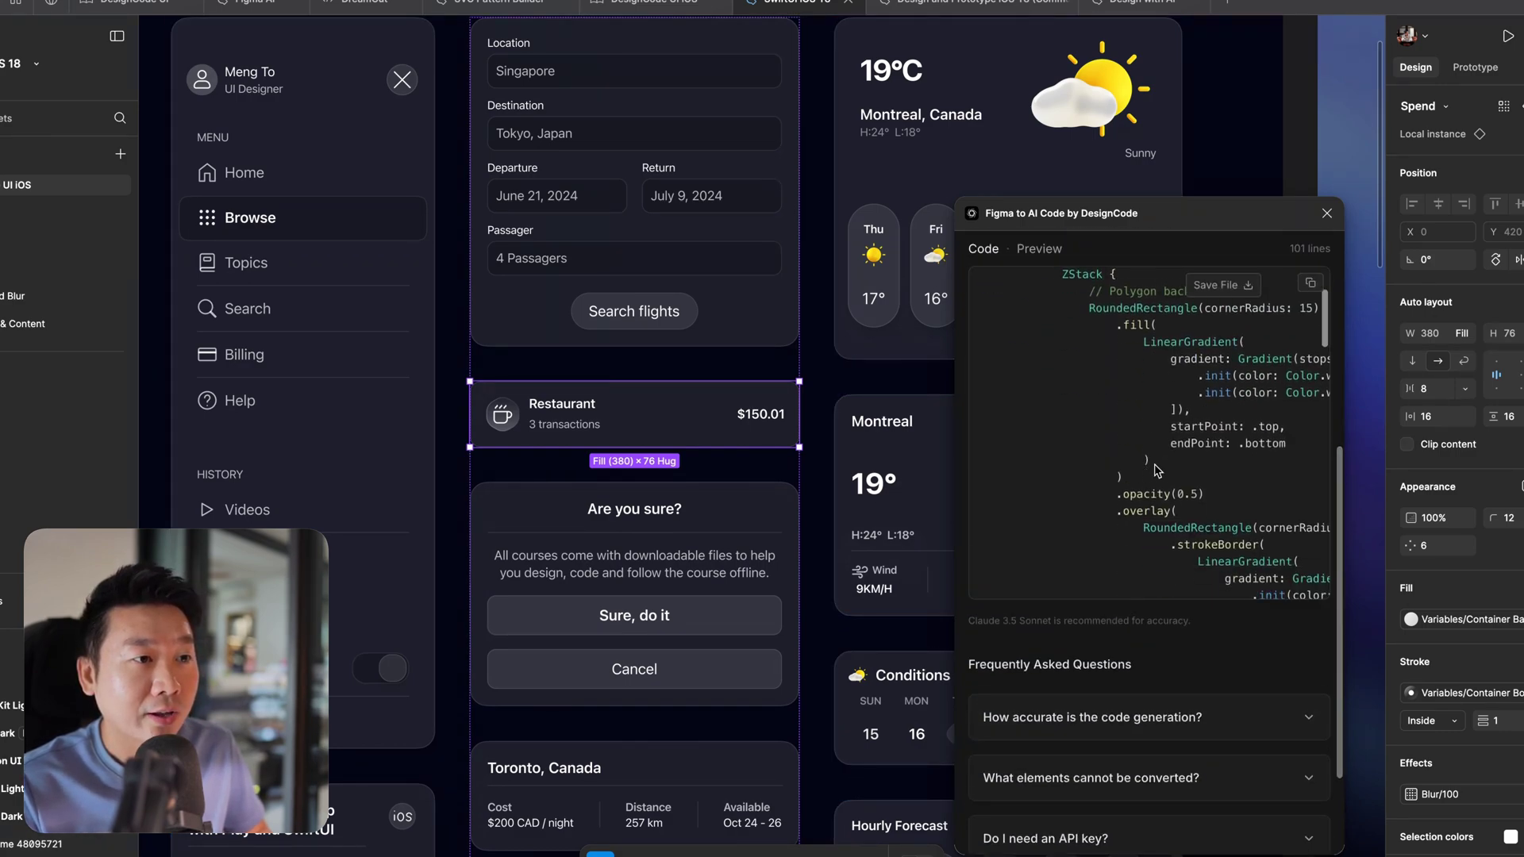
drag(1091, 303, 1175, 504)
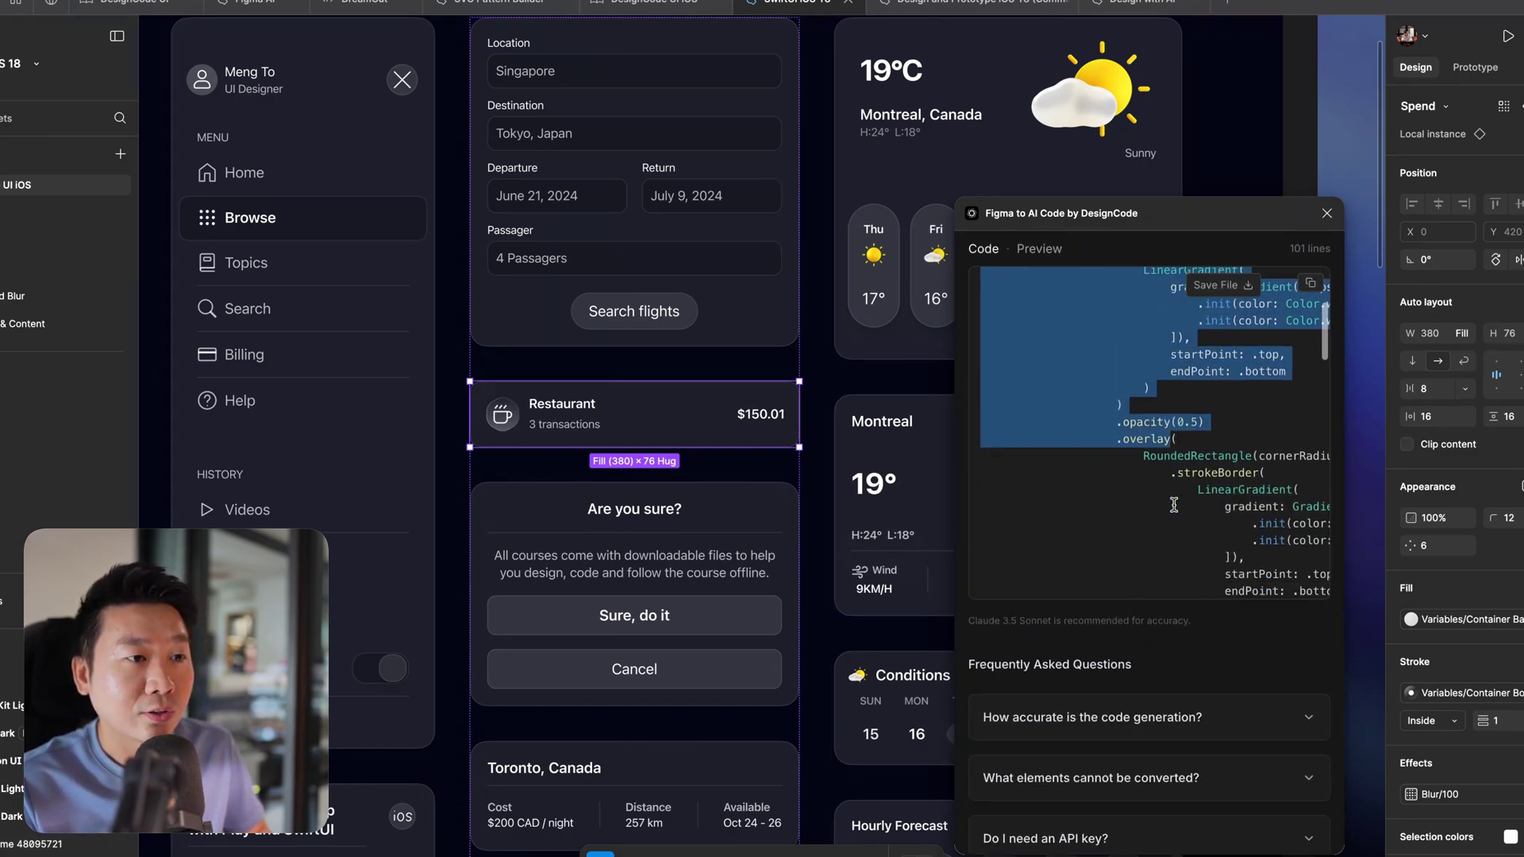
scroll(1183, 436, down, 3)
scroll(1153, 355, down, 4)
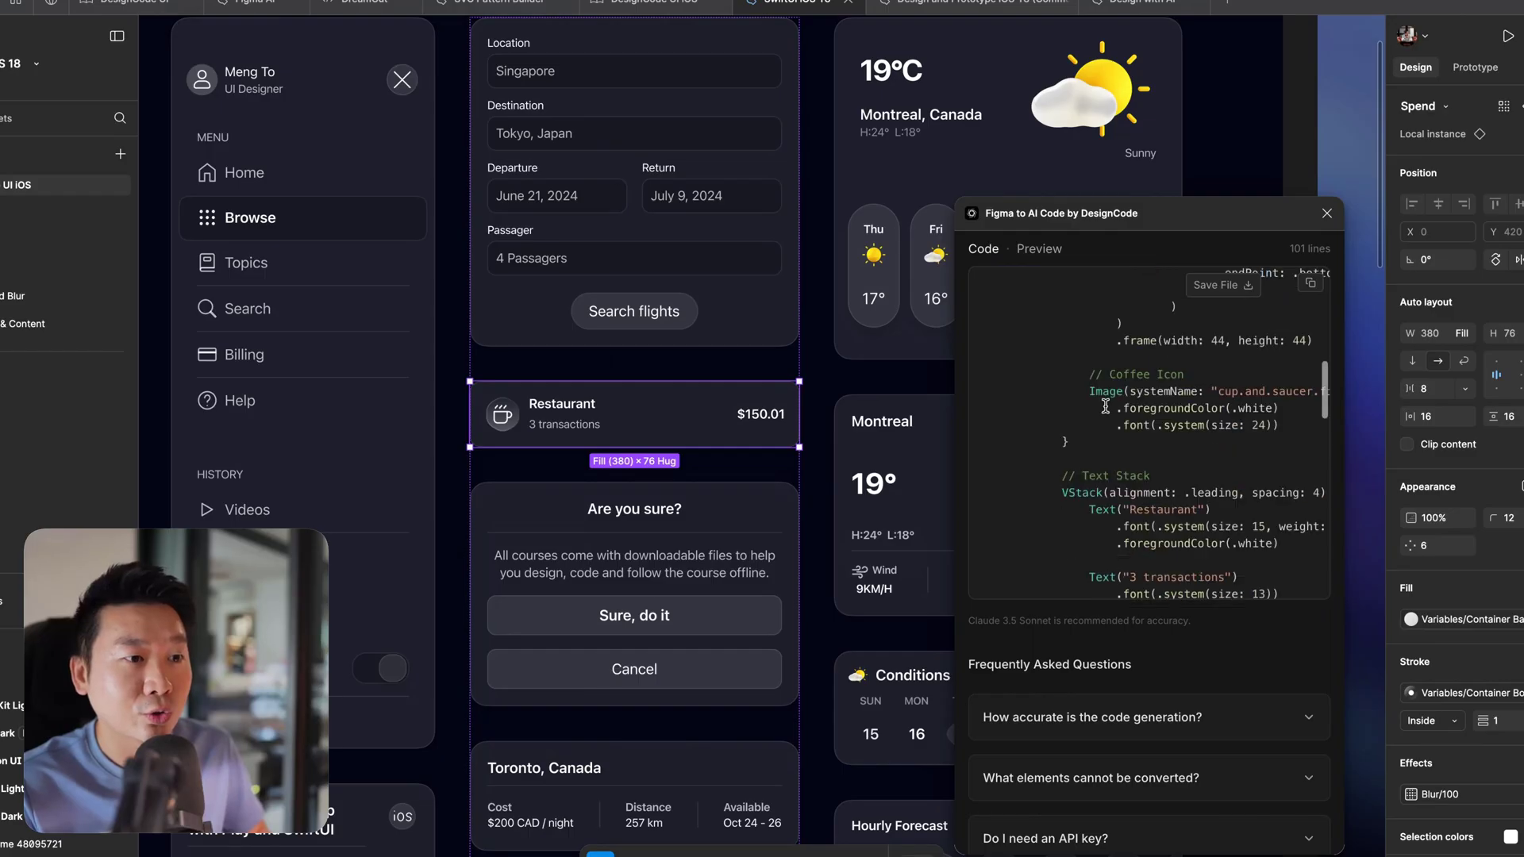
scroll(1109, 350, down, 1)
drag(1088, 334, 1308, 388)
click(1188, 429)
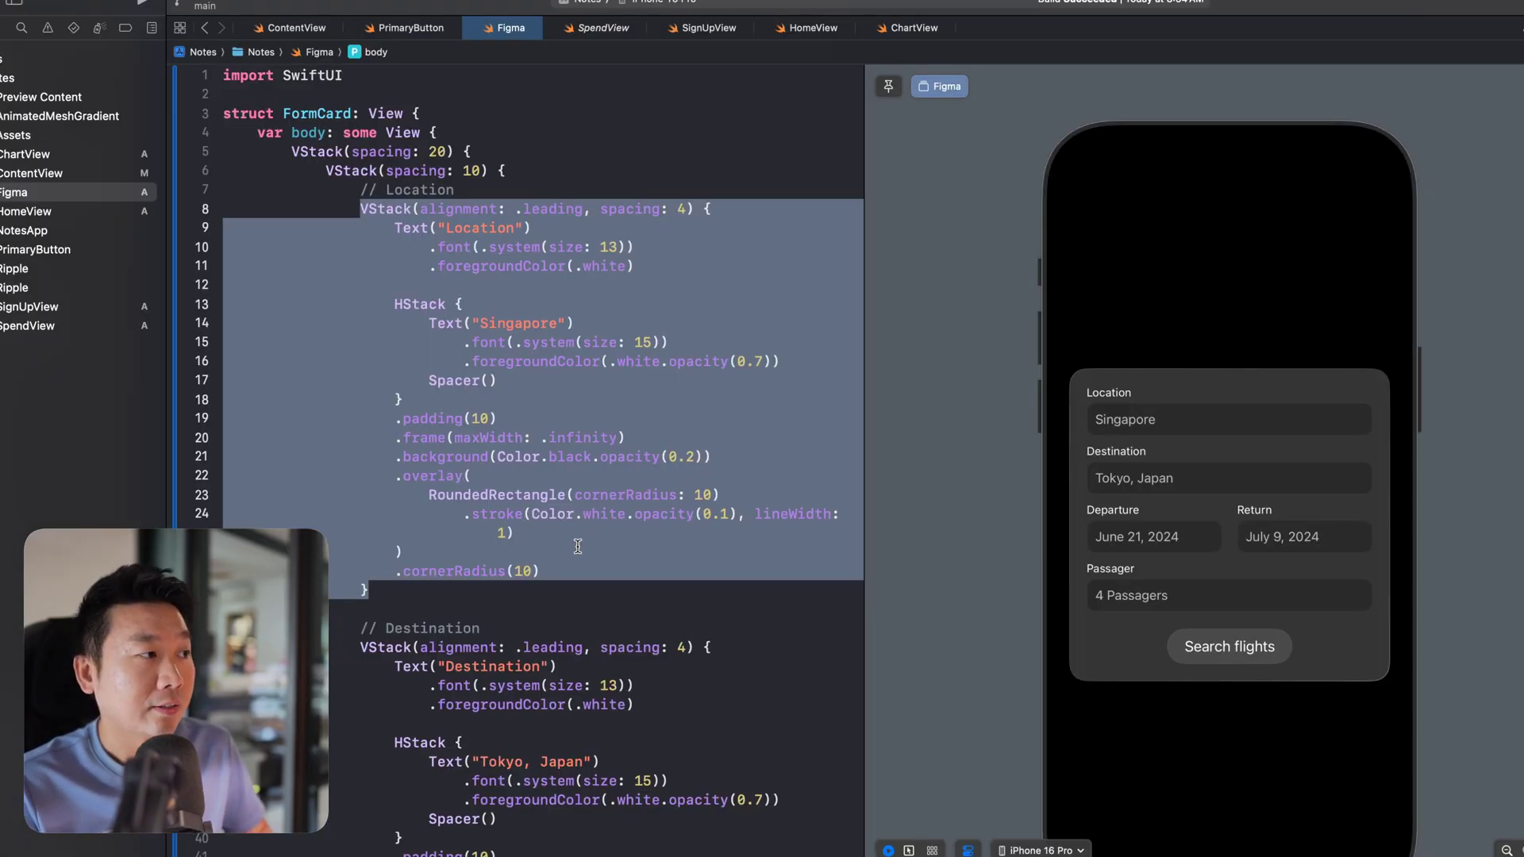
click(488, 596)
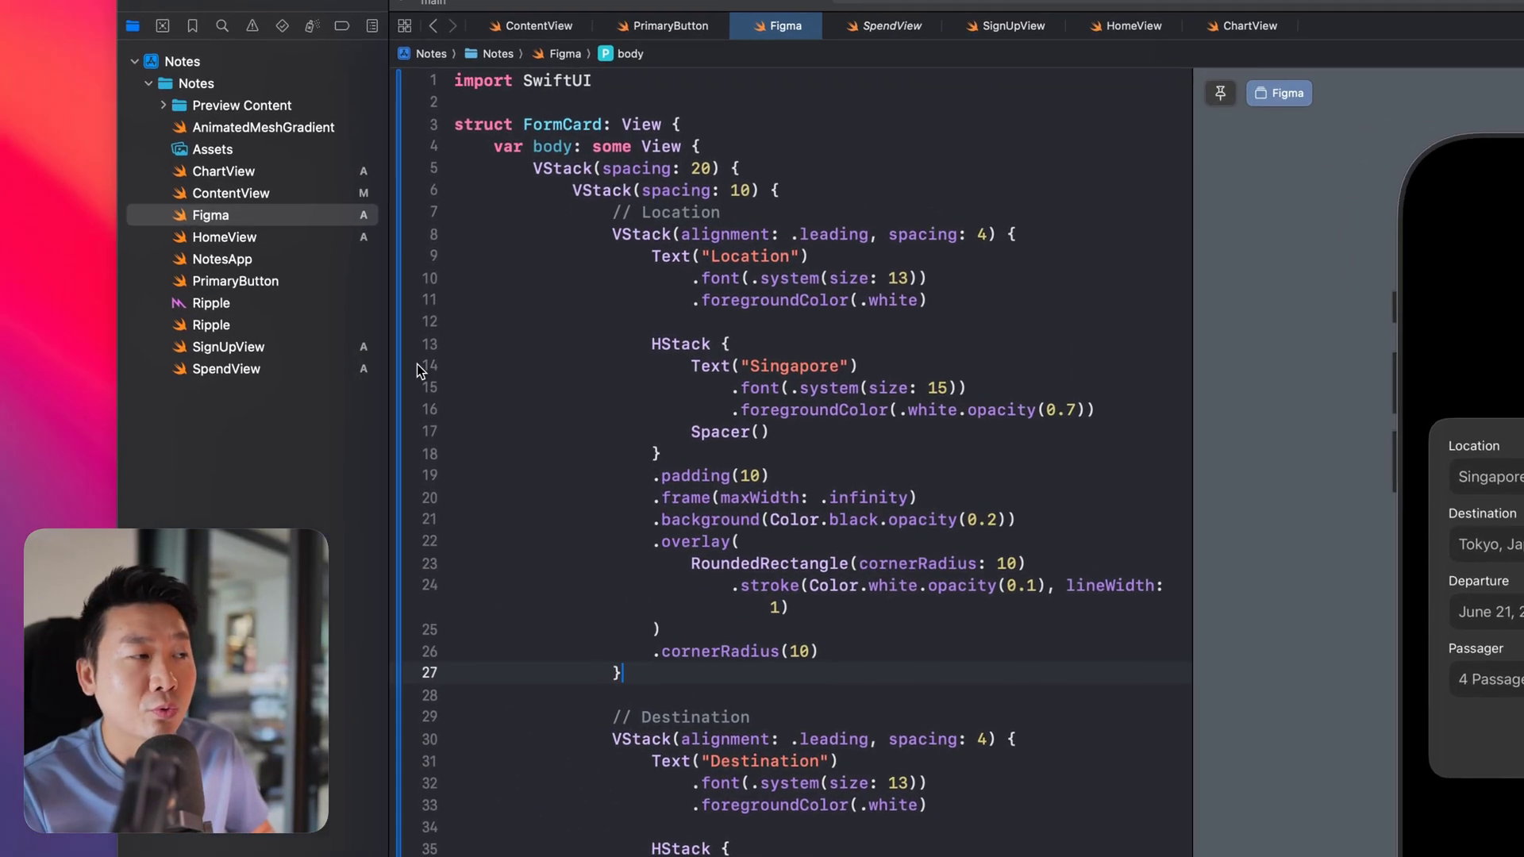
- Visit SpendView, then in ContentView focus the SignUpView() line so the preview refreshes
click(298, 375)
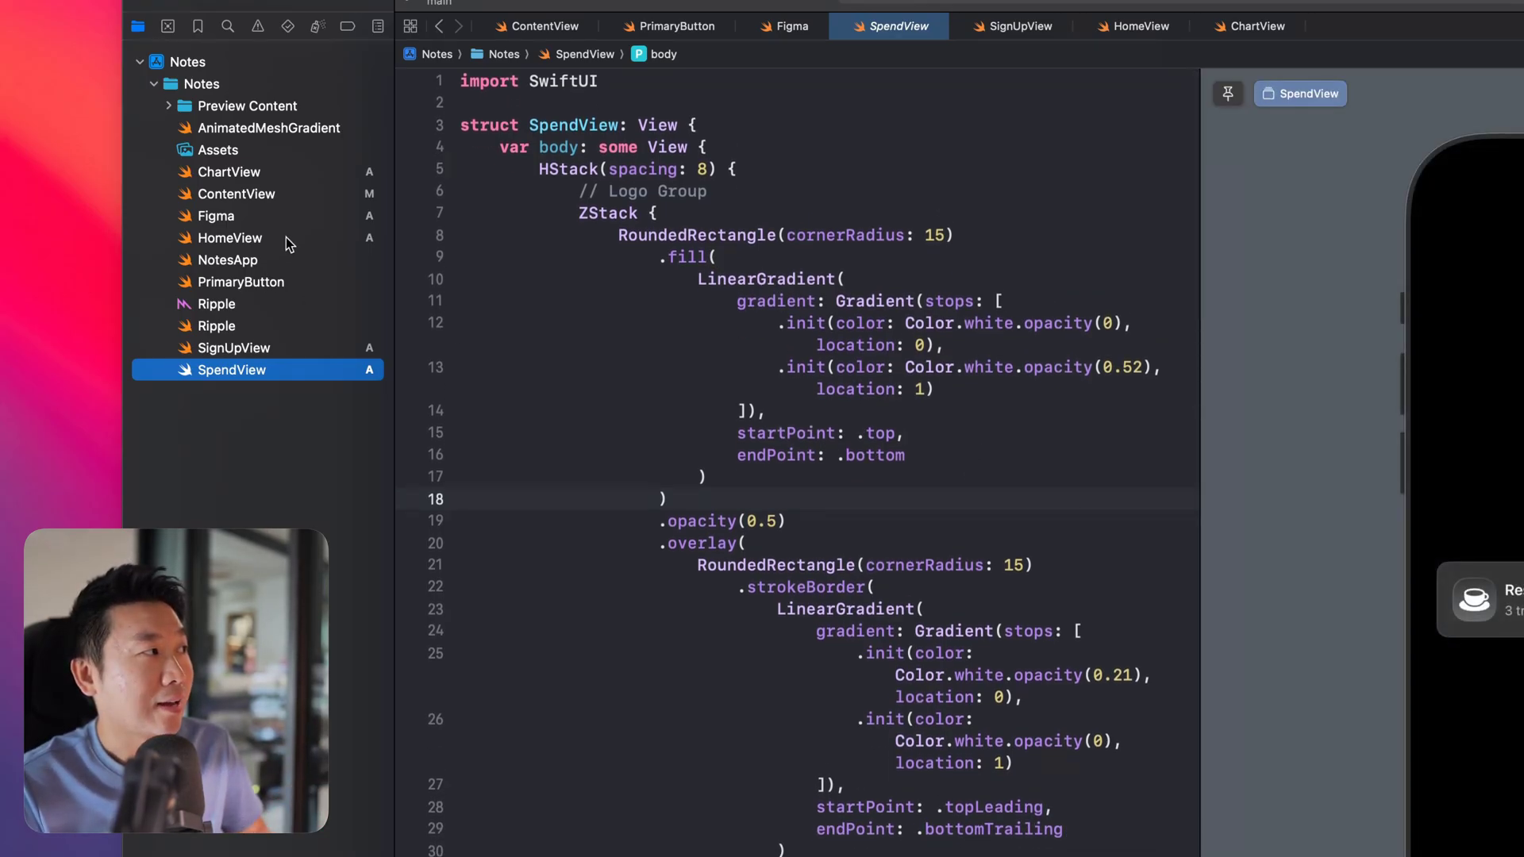
click(293, 194)
scroll(793, 349, up, 5)
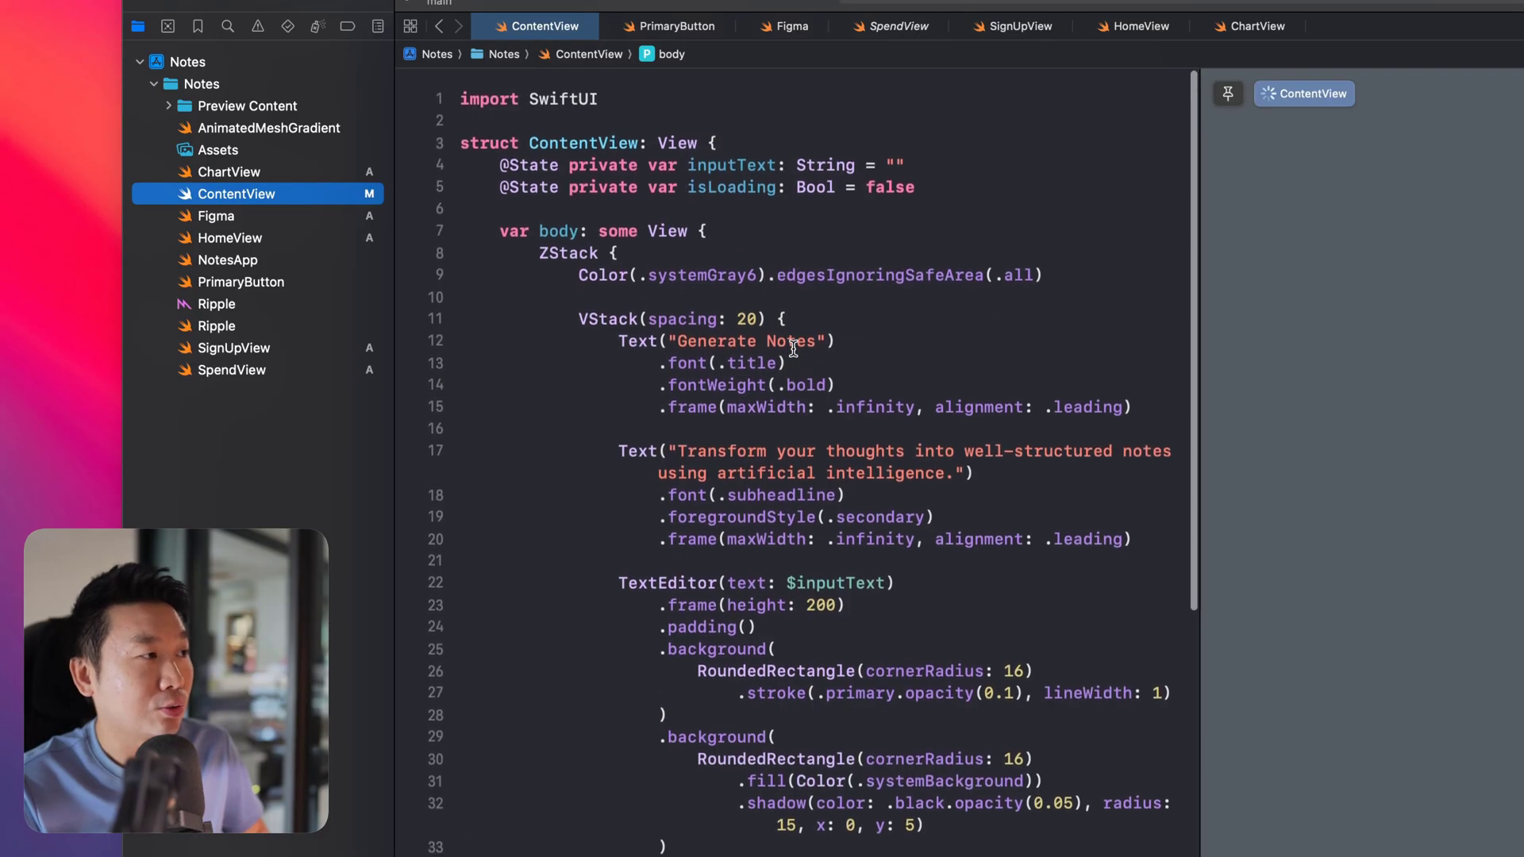
scroll(793, 348, down, 3)
scroll(792, 348, down, 3)
click(724, 656)
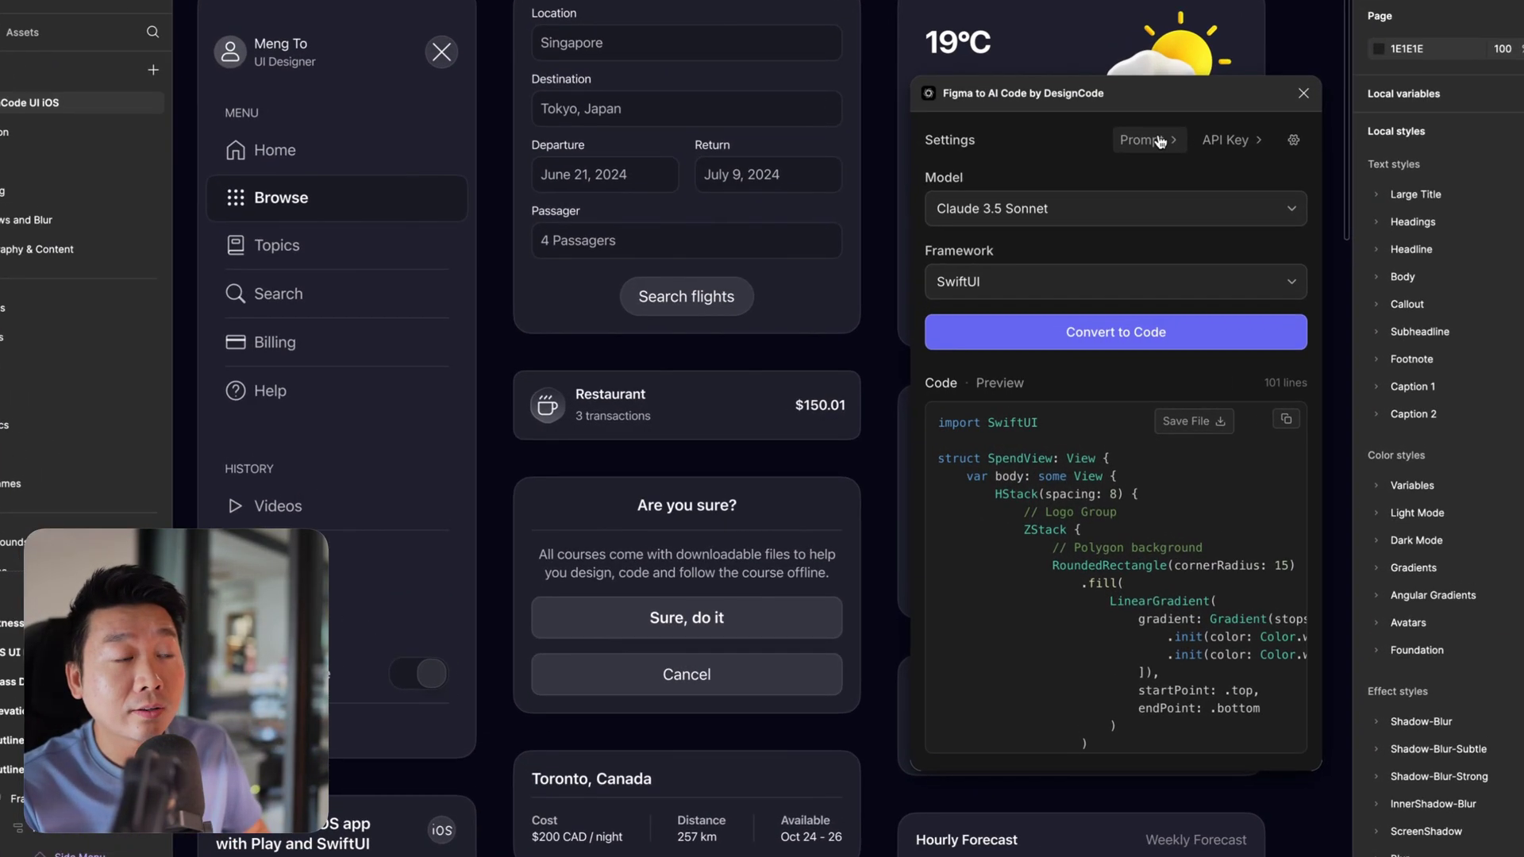
- Add the hover, error states, alerts and links chip to the prompt, then select Search flights
click(1155, 139)
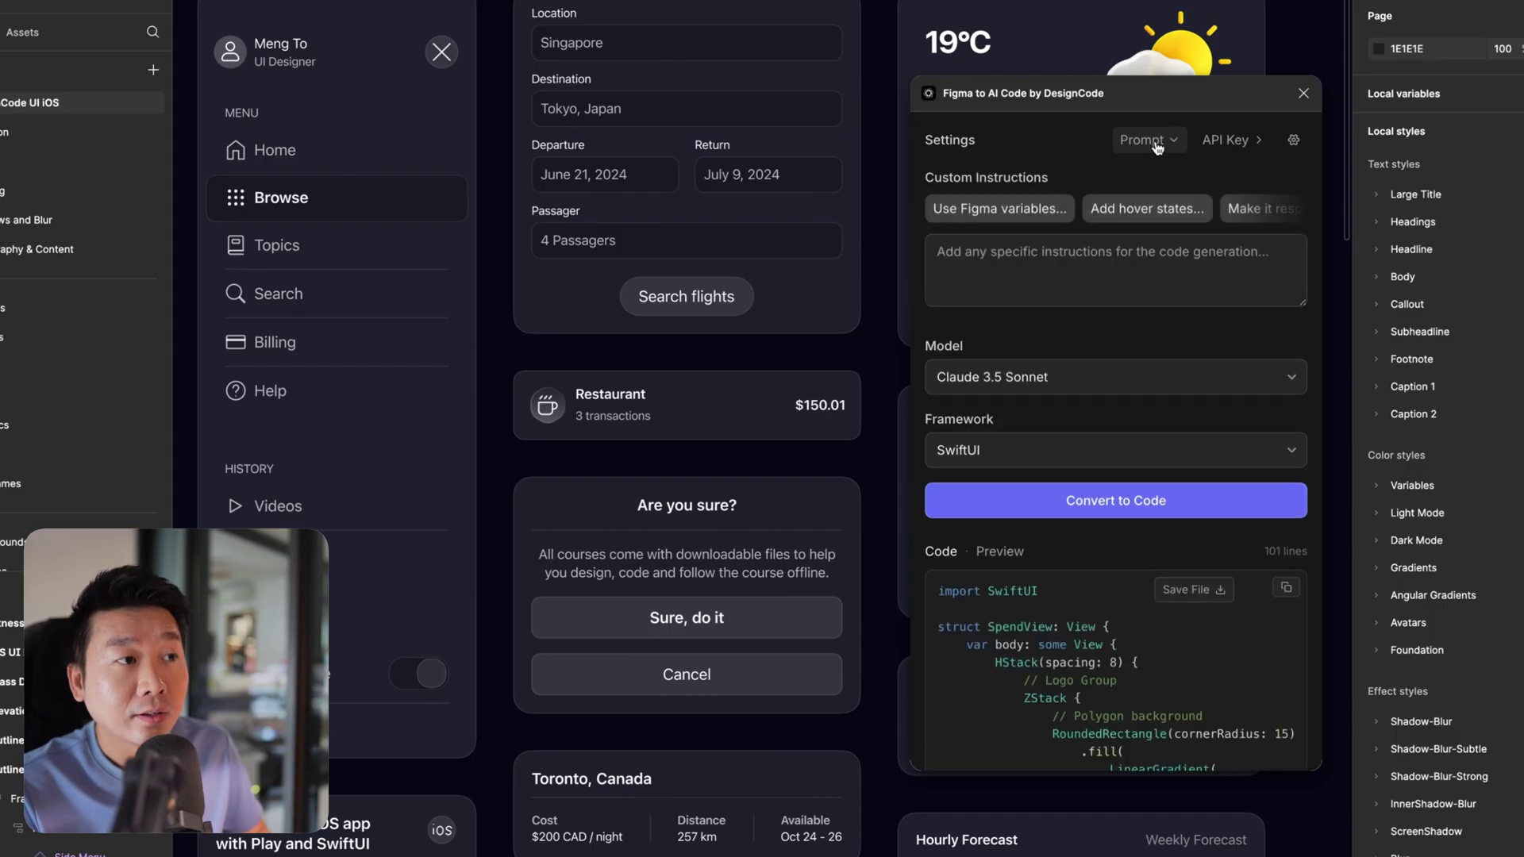
click(1049, 257)
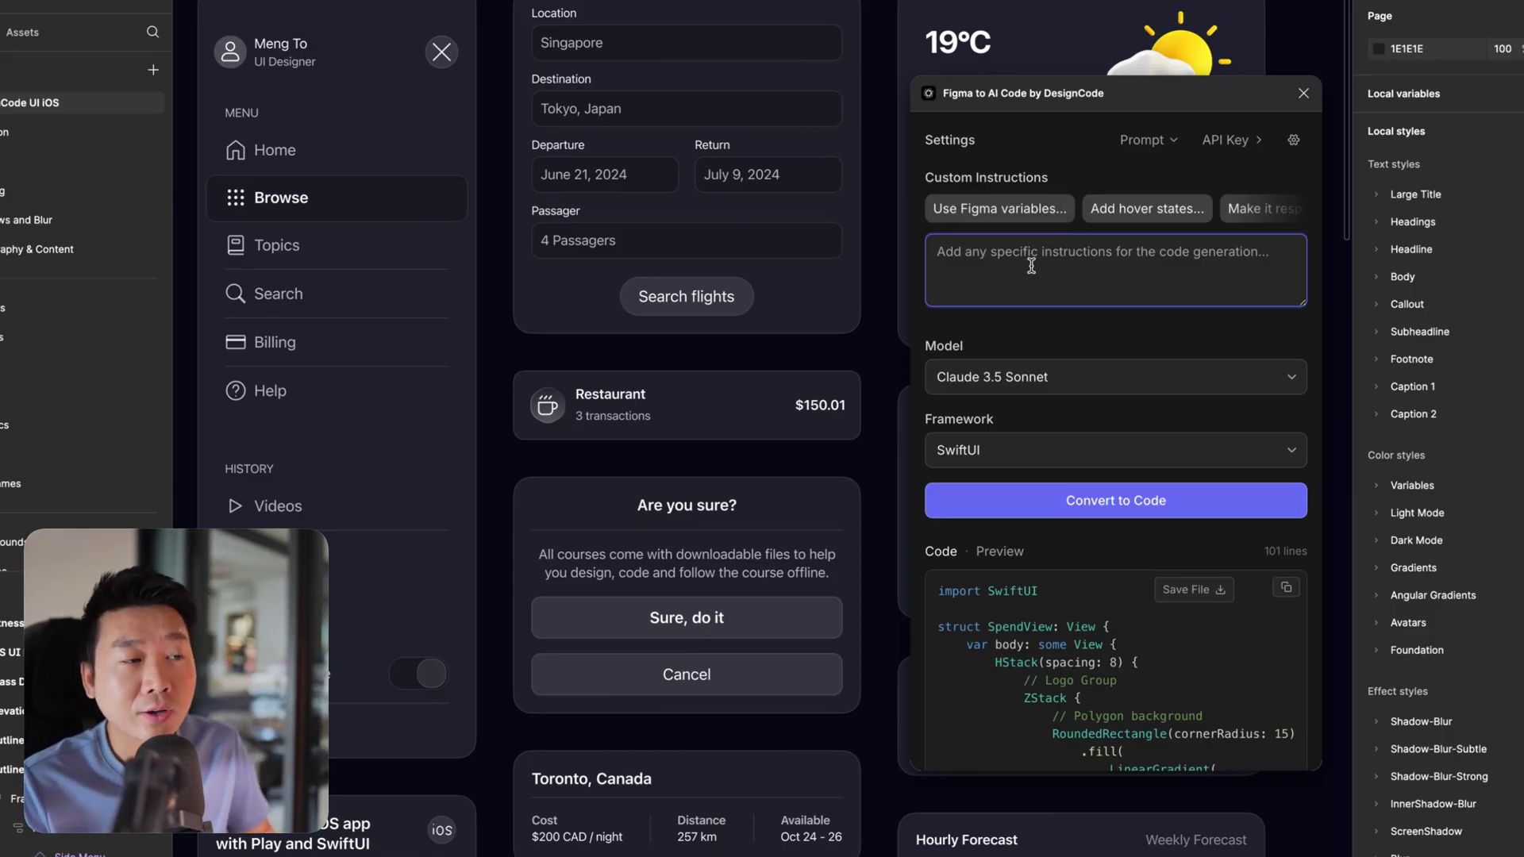
click(1142, 209)
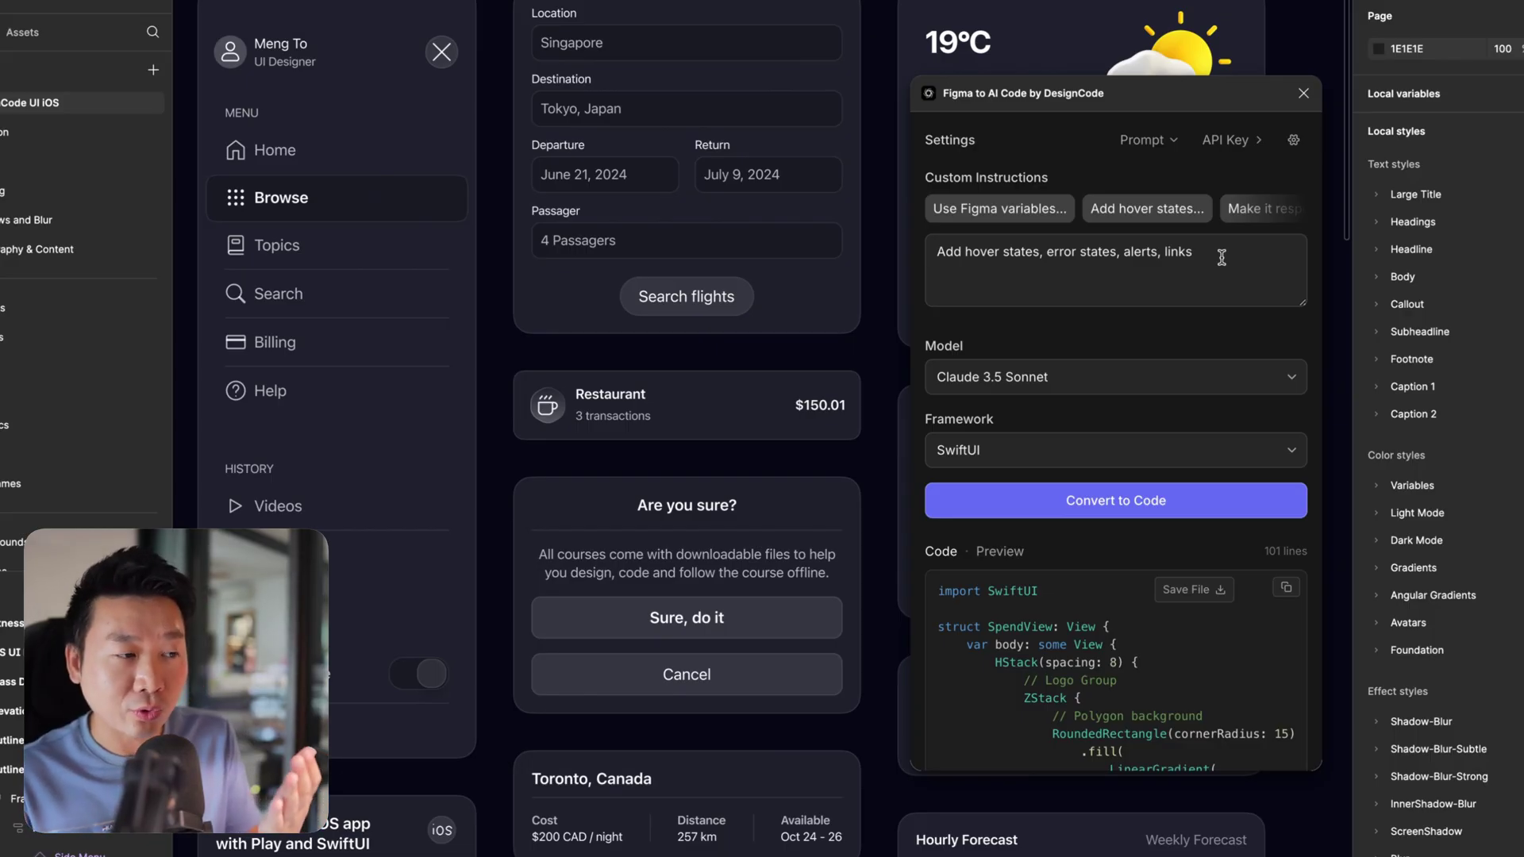
click(823, 229)
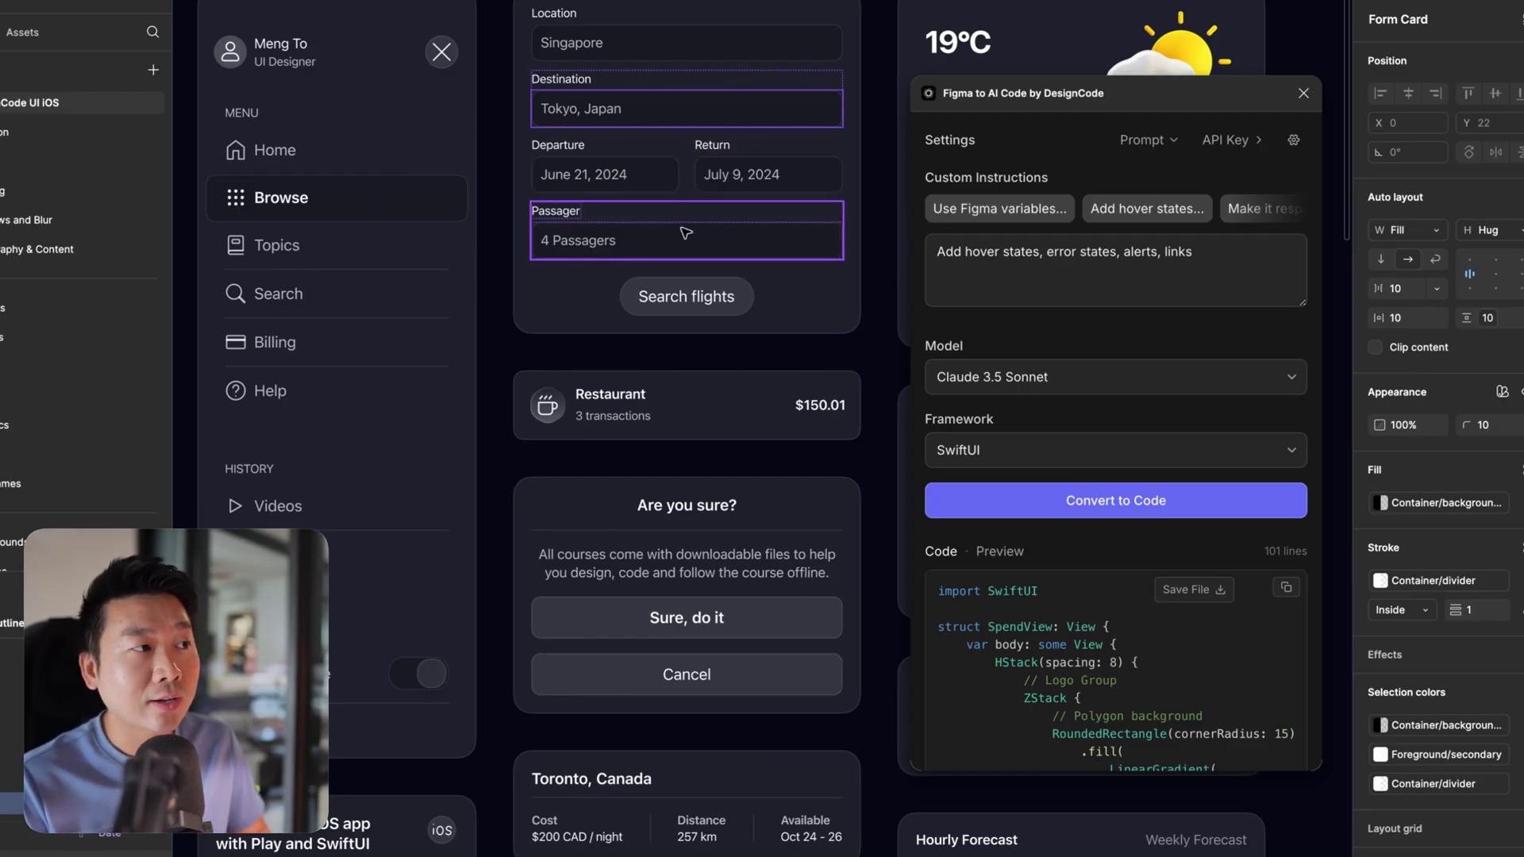
click(749, 295)
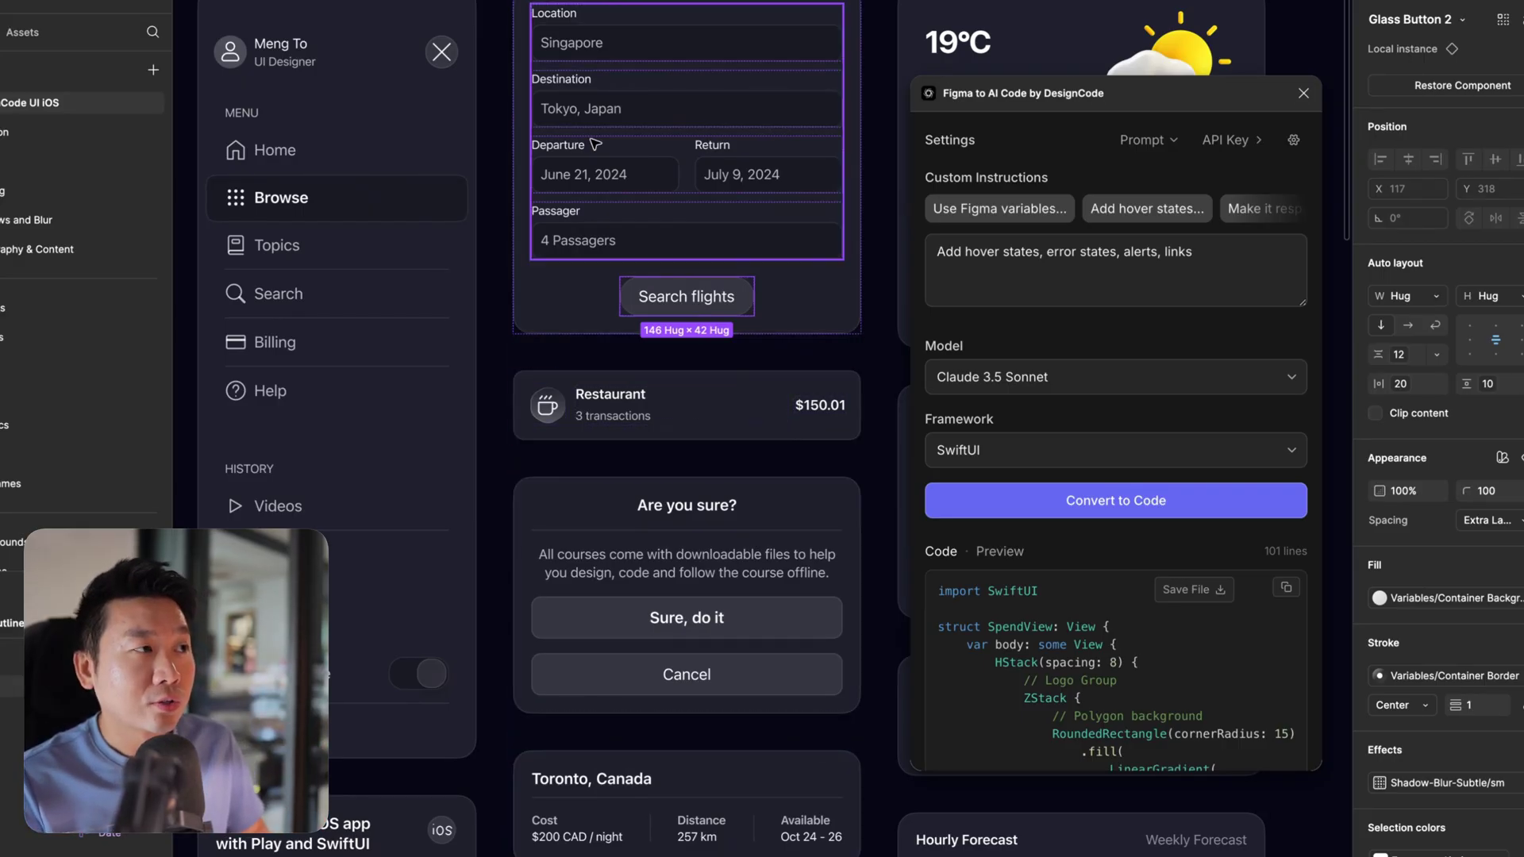
- Select the 'Are you sure?' modal card and close the Figma to AI Code plugin
click(718, 506)
scroll(718, 506, right, 3)
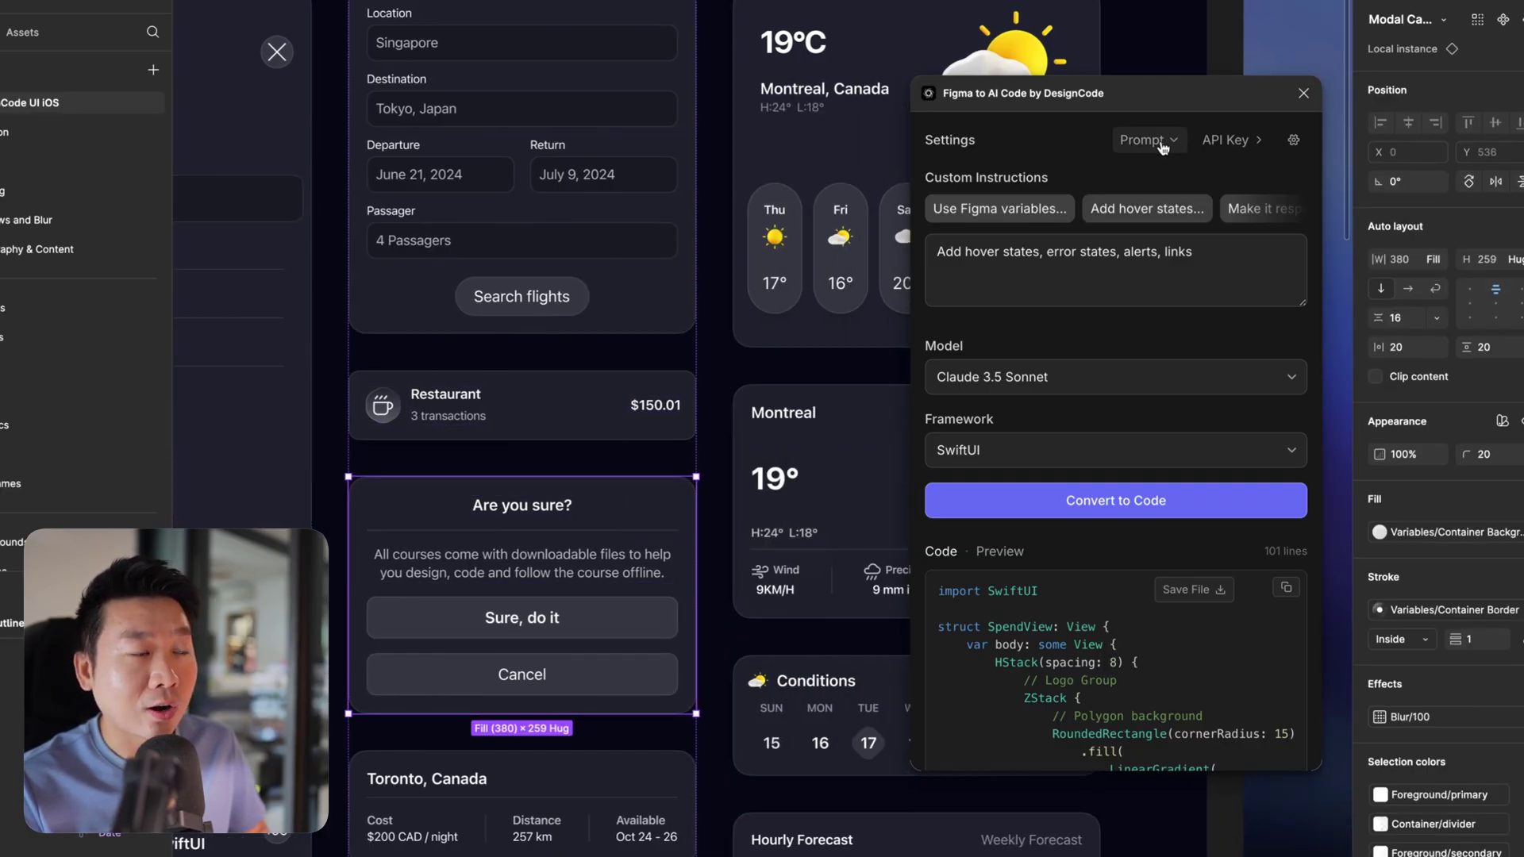
click(1302, 93)
scroll(1300, 105, left, 2)
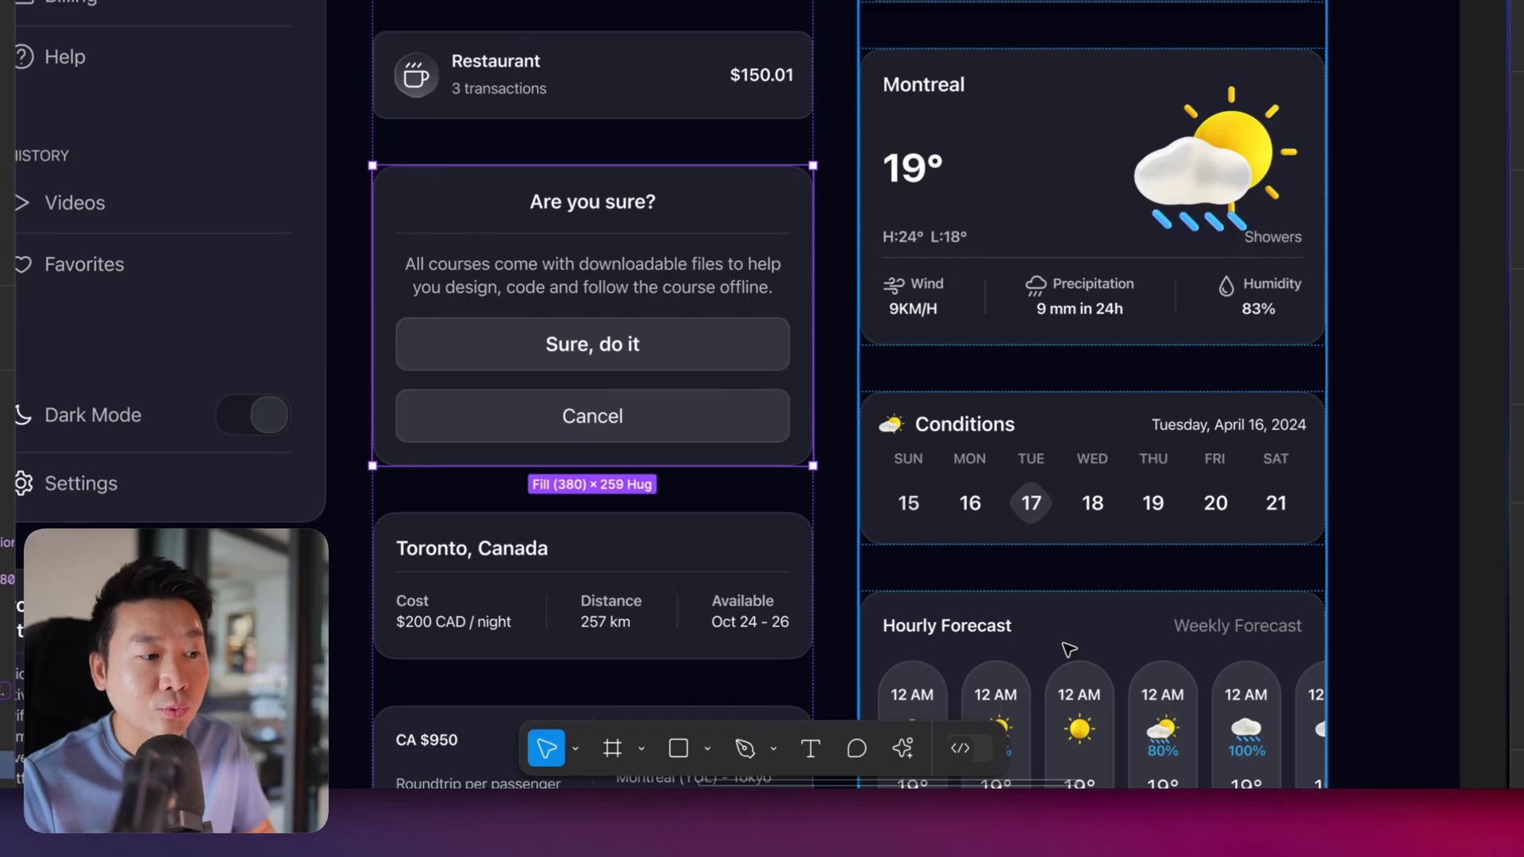
- Switch to Dev Mode and run the published Figma to AI Code plugin
click(962, 749)
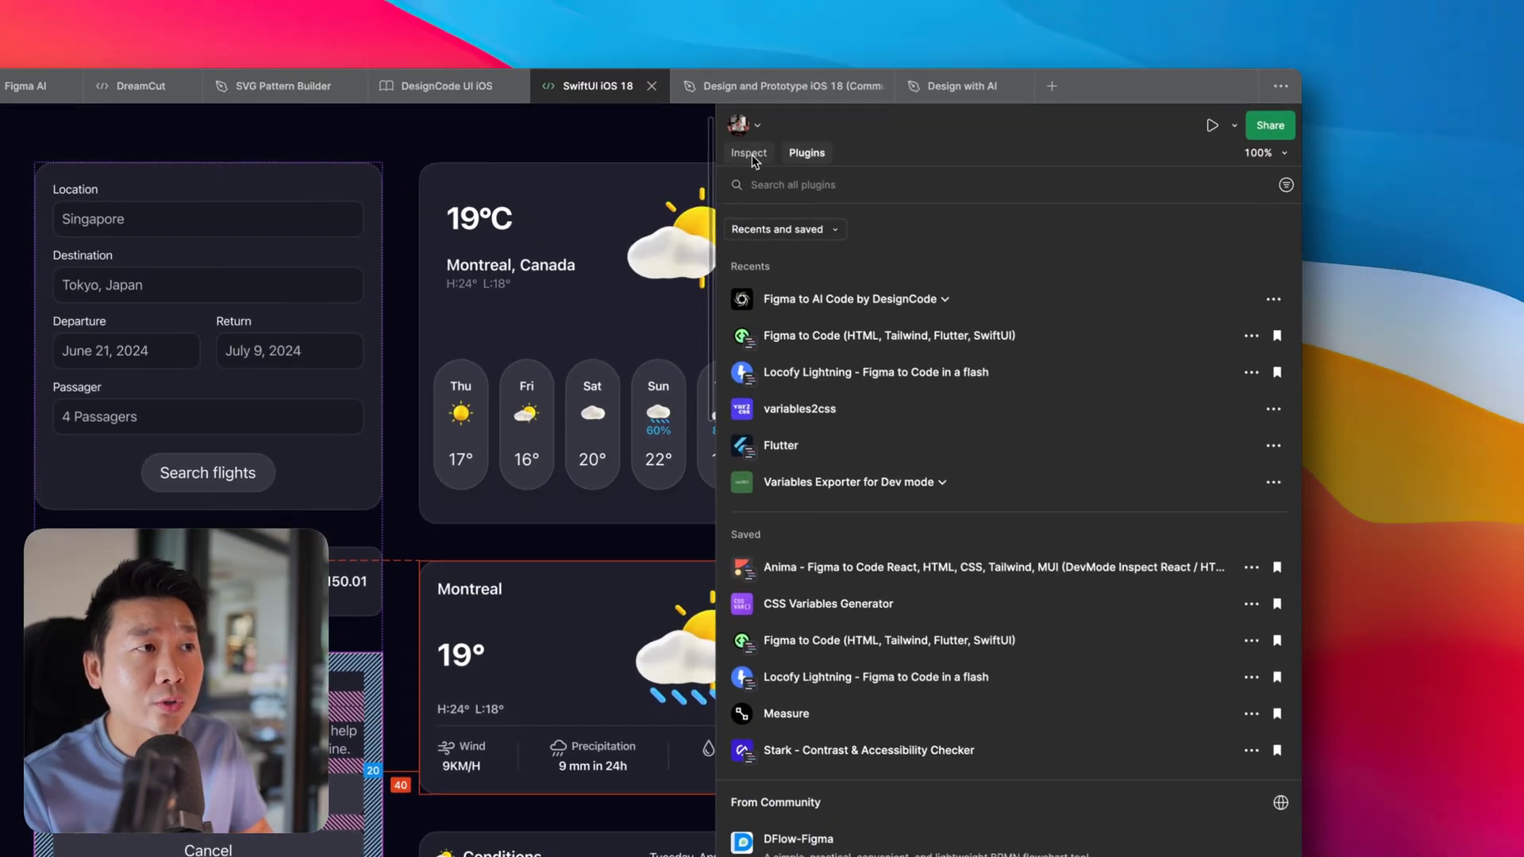
click(751, 154)
click(803, 155)
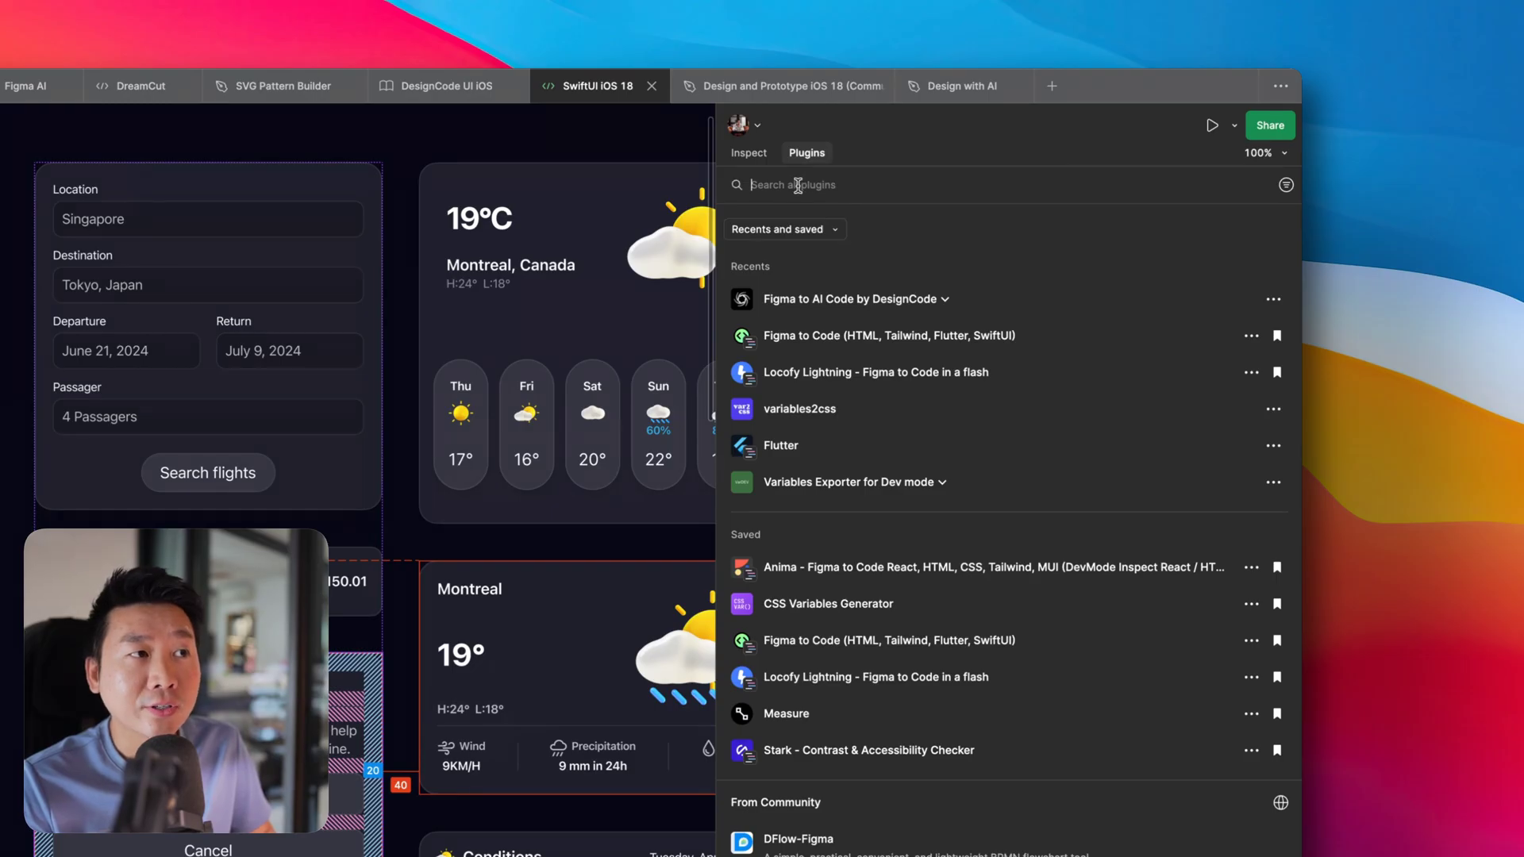
click(869, 307)
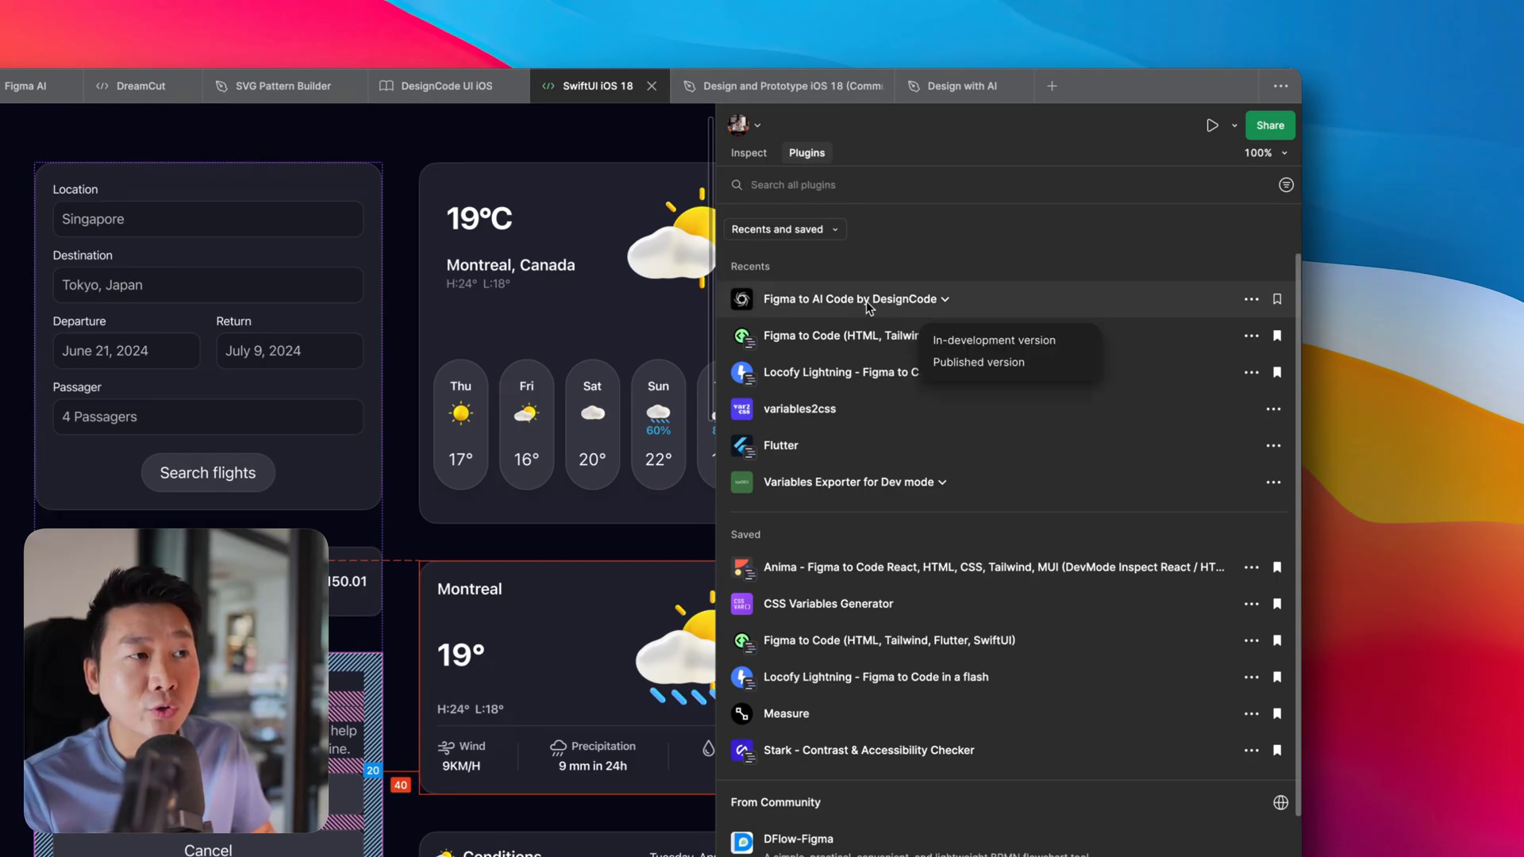
click(979, 361)
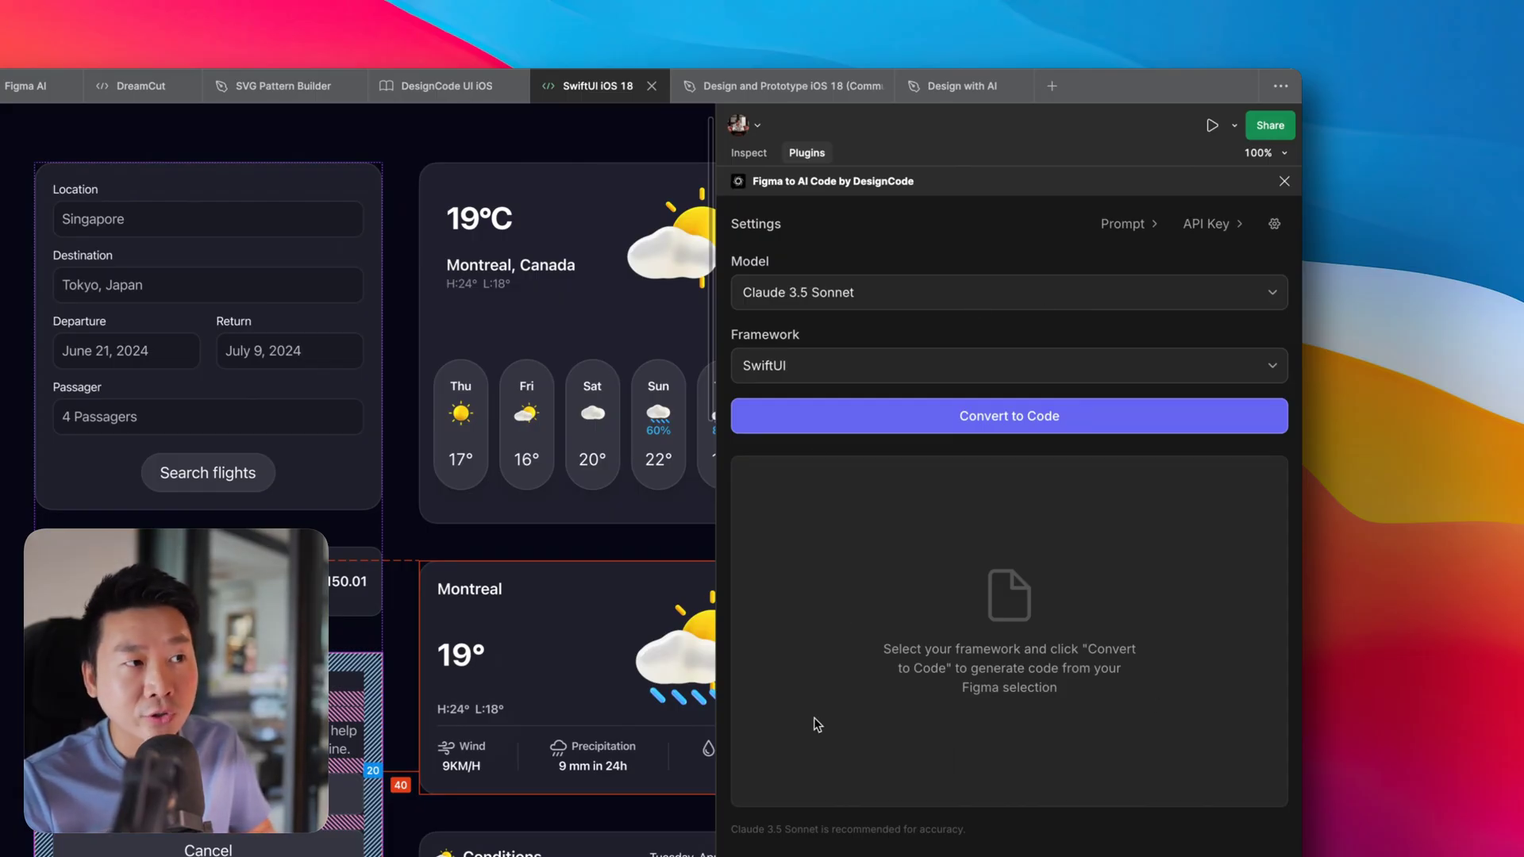
- Narrow the plugin panel, widen it back, and scroll around the canvas
drag(717, 680, 1025, 686)
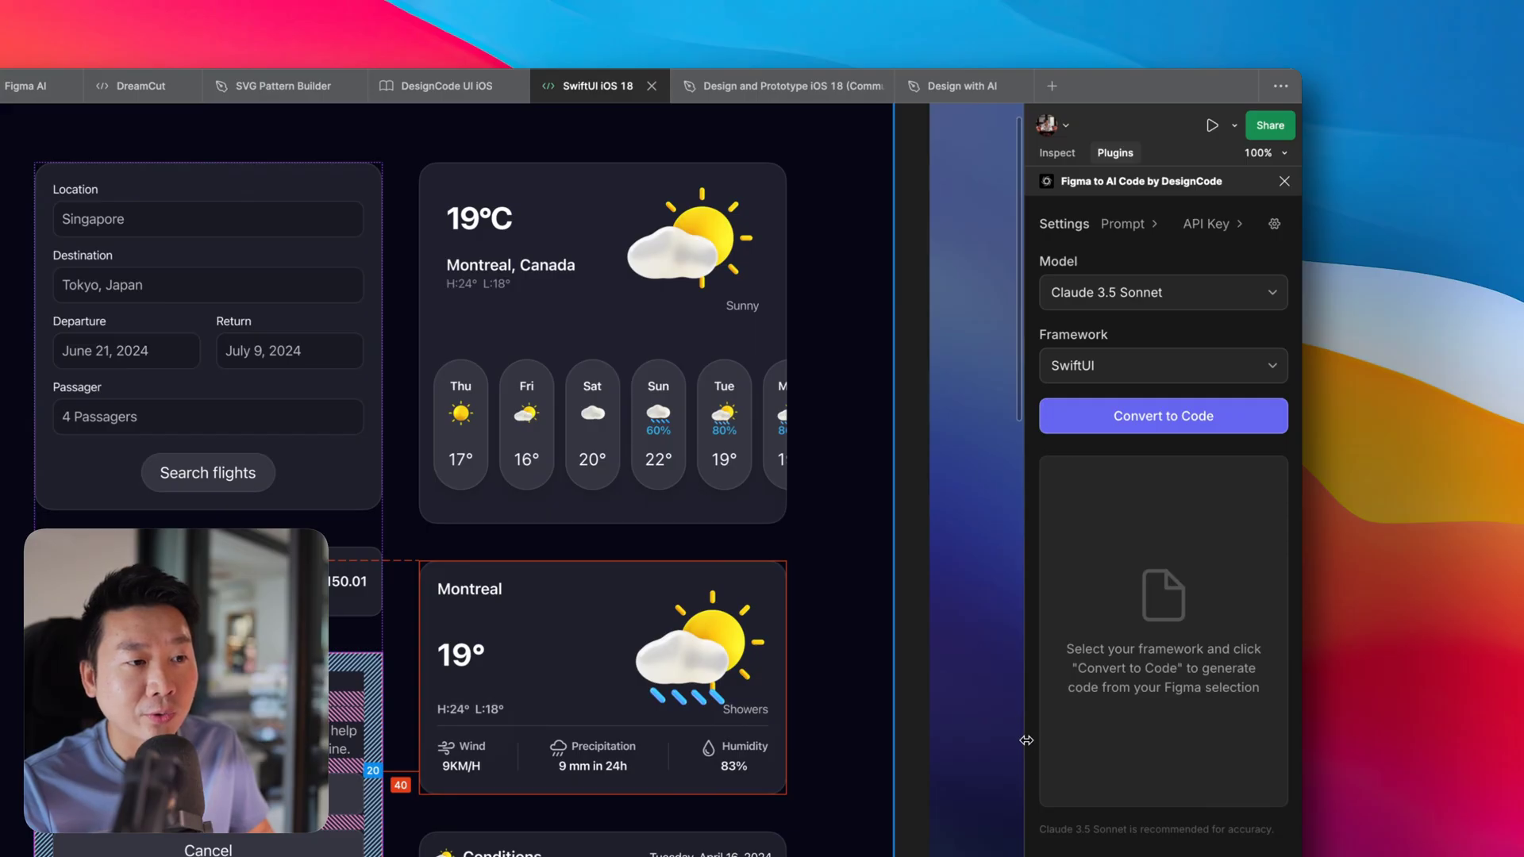
drag(1026, 739, 639, 732)
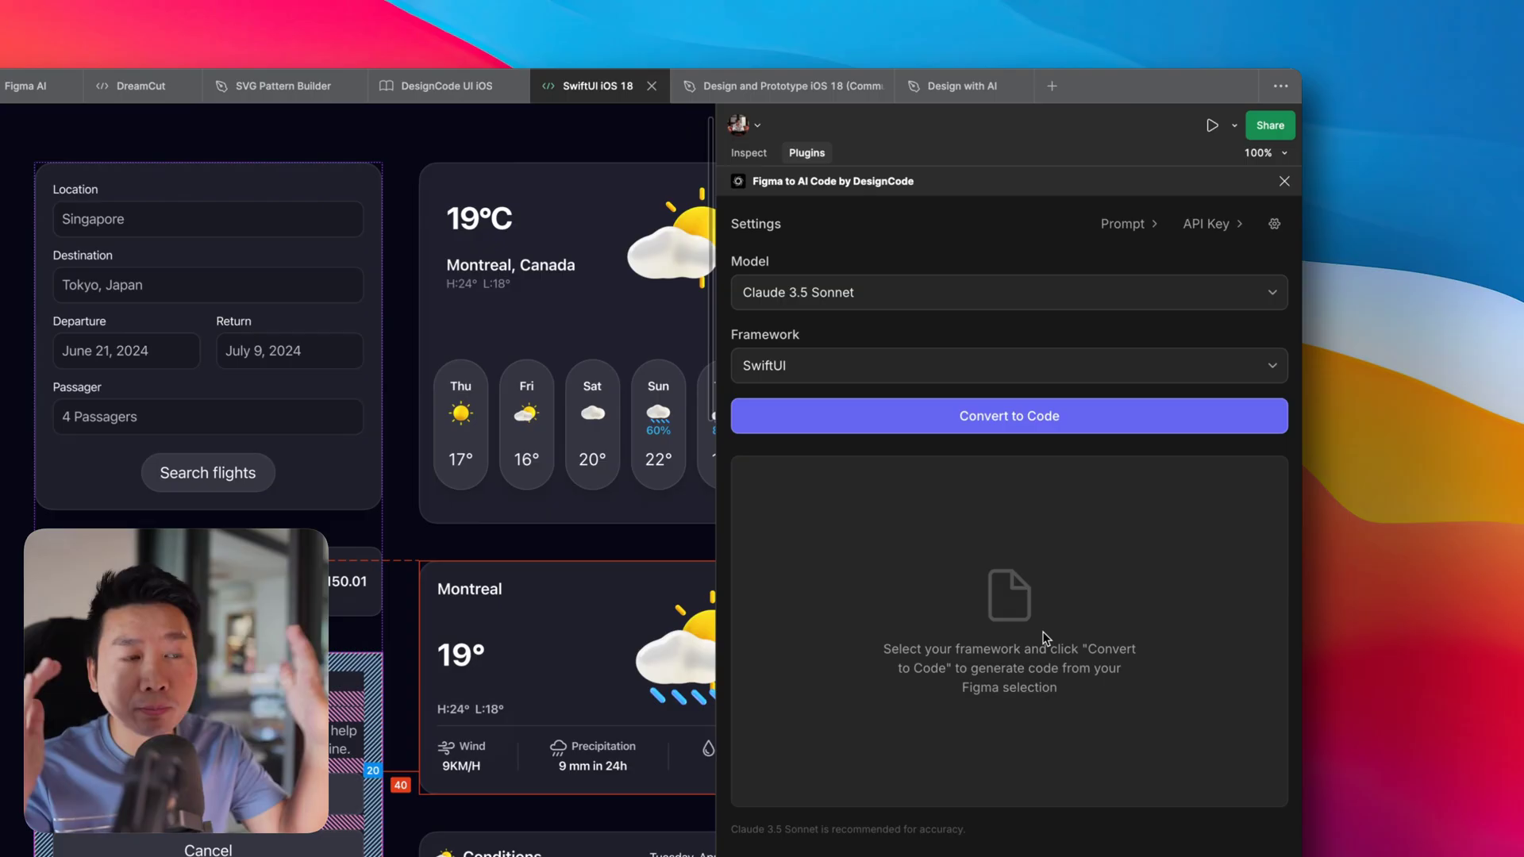
scroll(480, 583, down, 5)
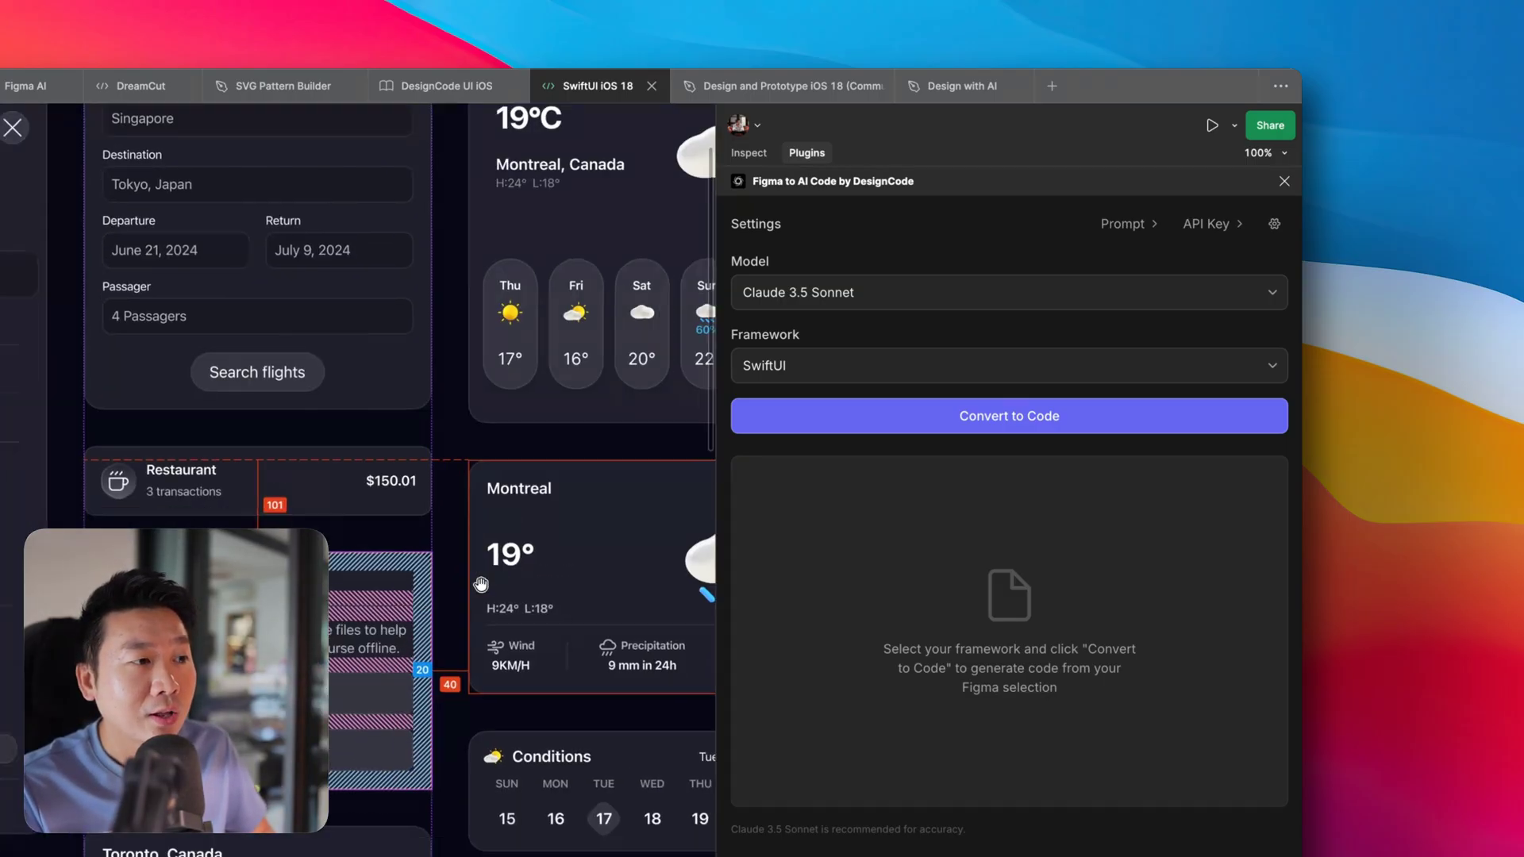
scroll(480, 583, left, 5)
scroll(480, 583, right, 3)
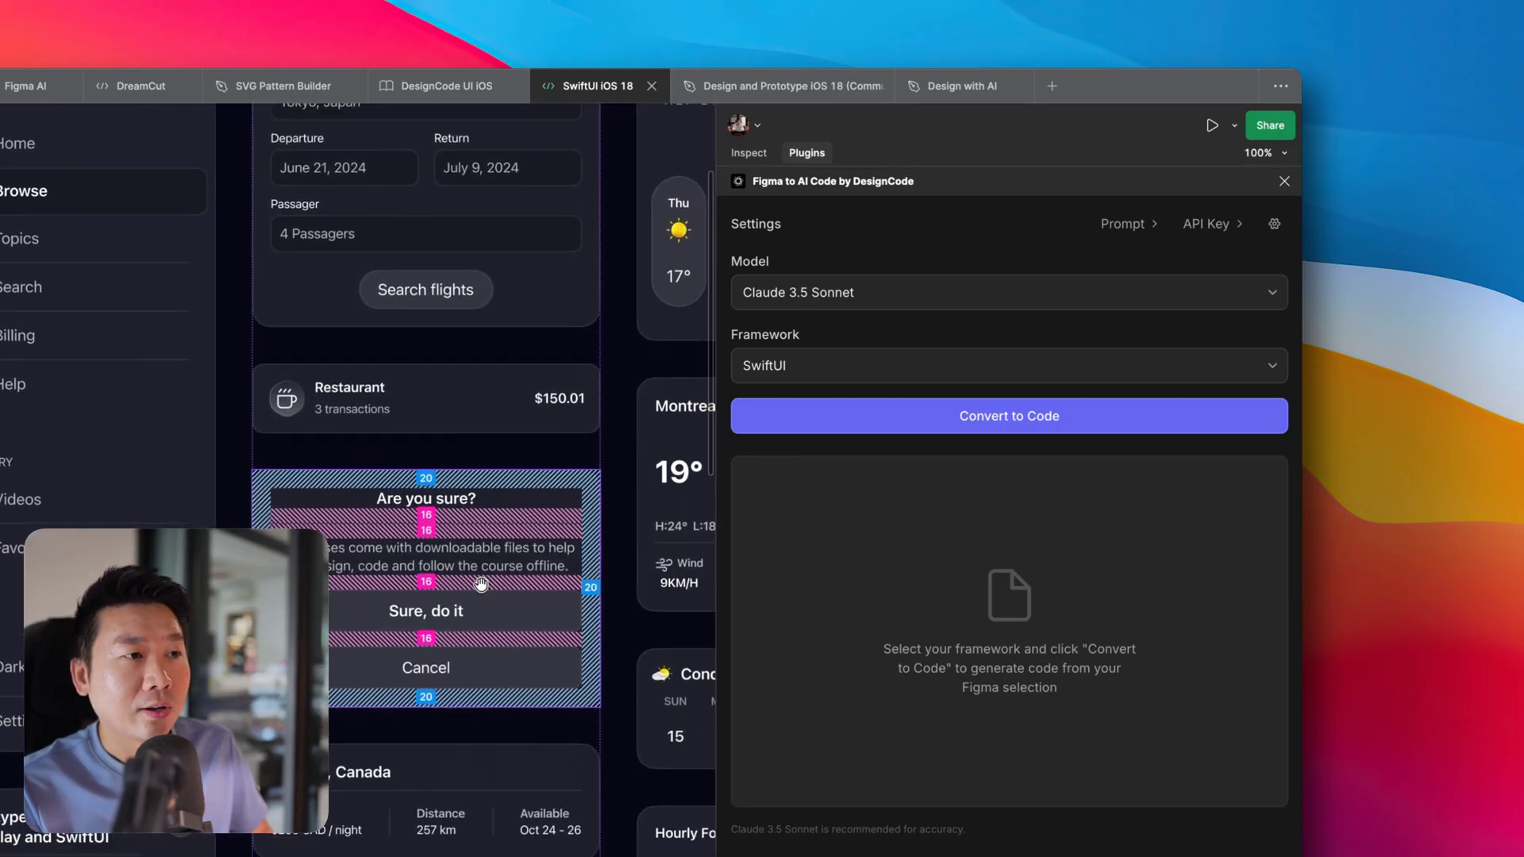
scroll(480, 584, down, 3)
click(864, 365)
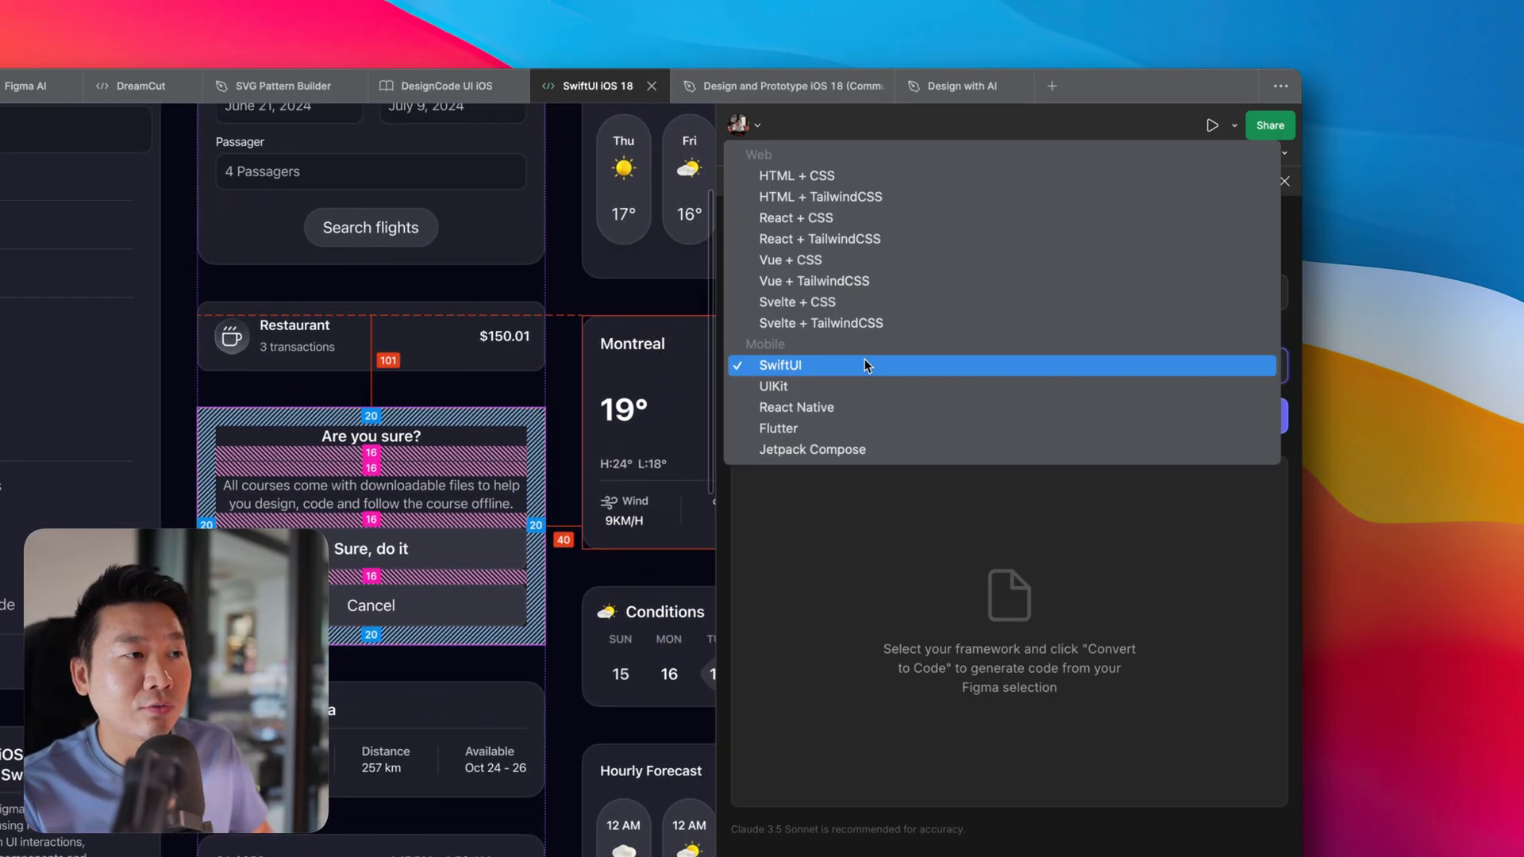
click(861, 178)
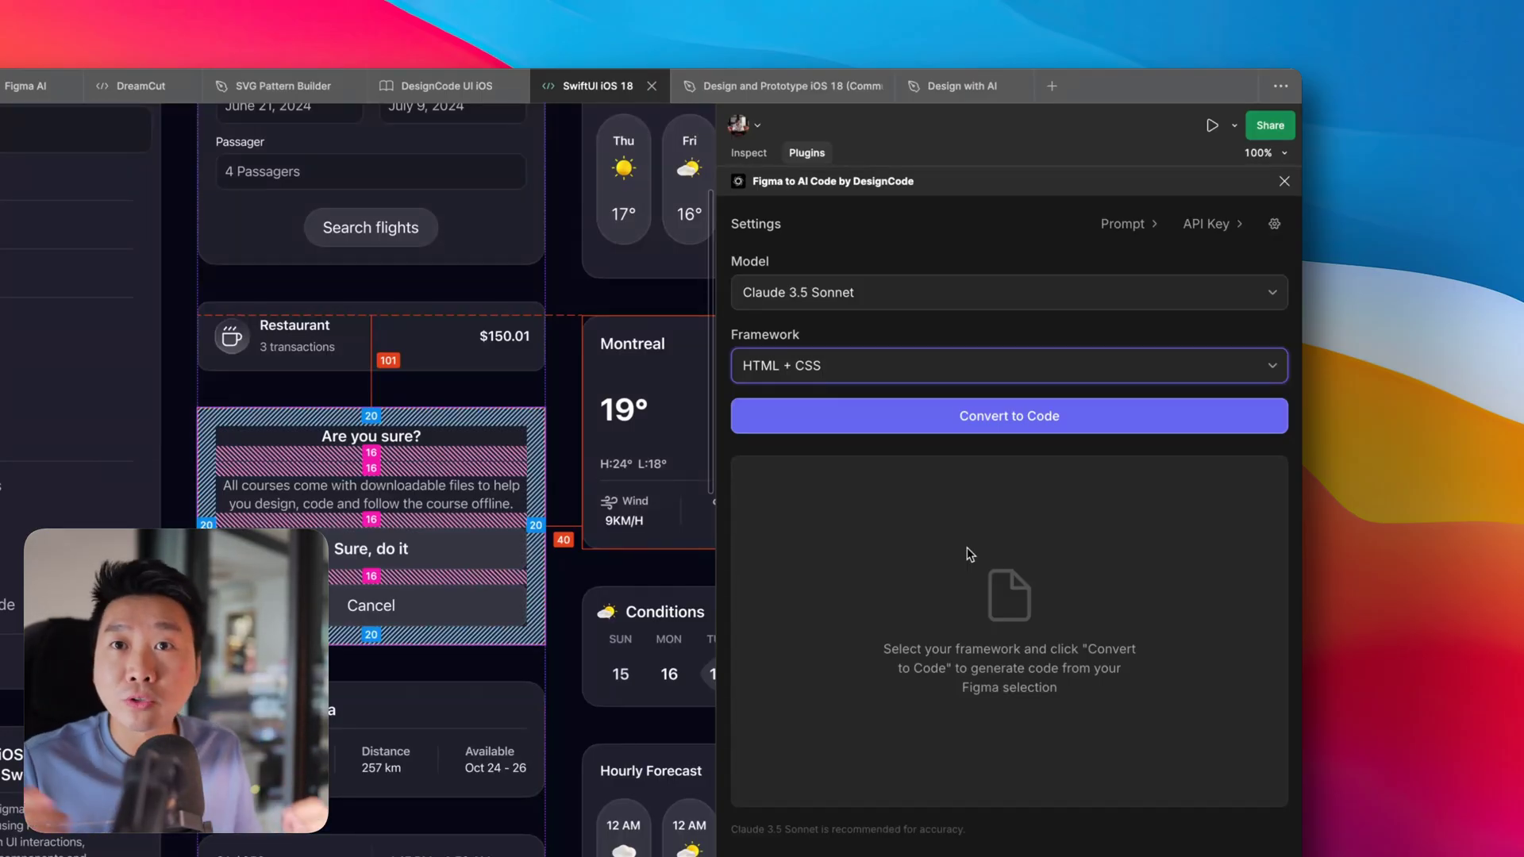
click(972, 364)
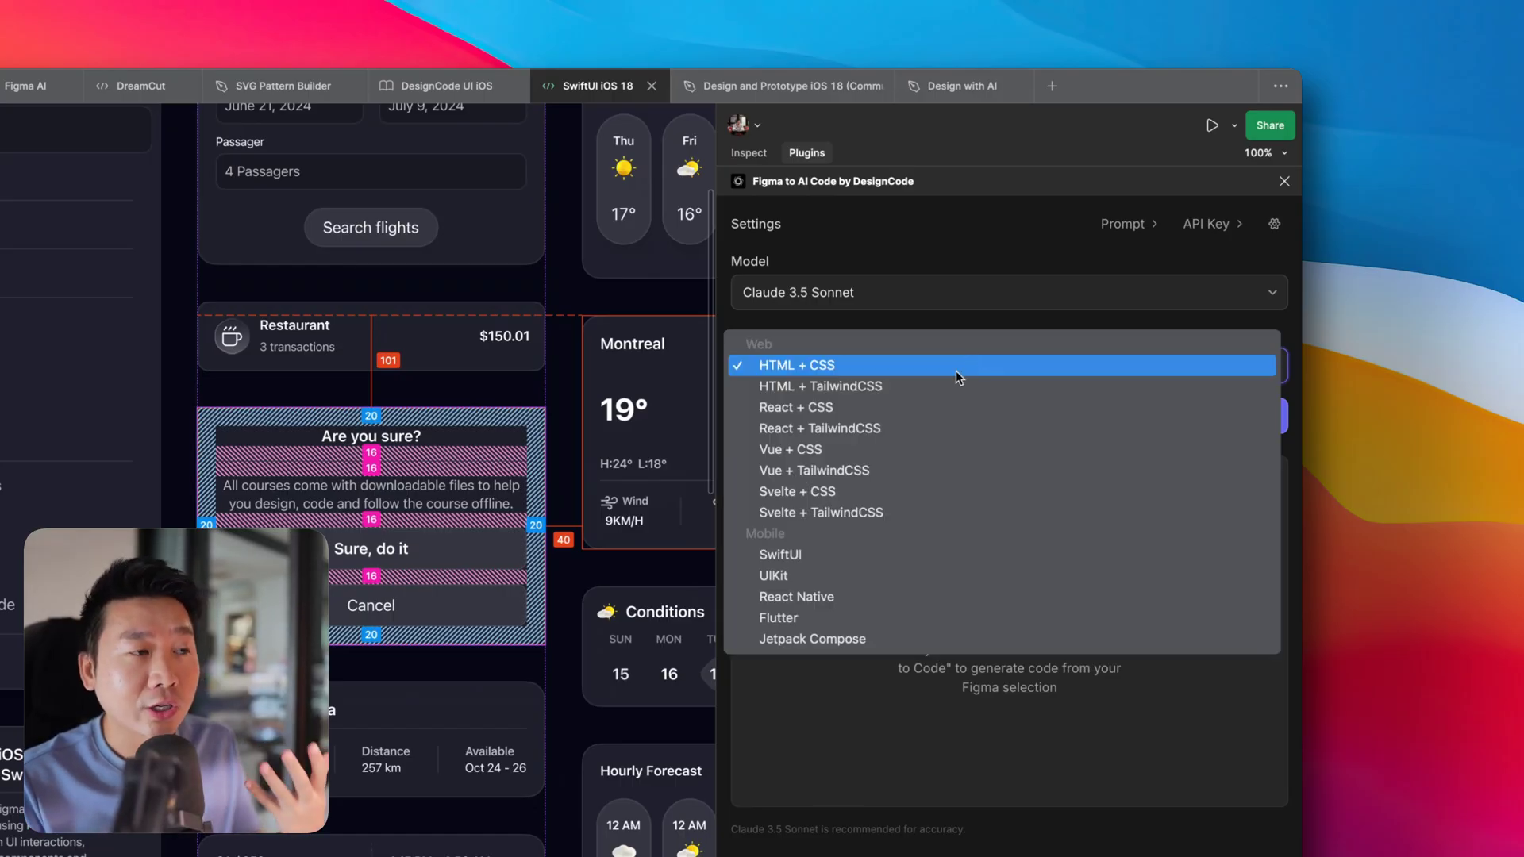
click(870, 550)
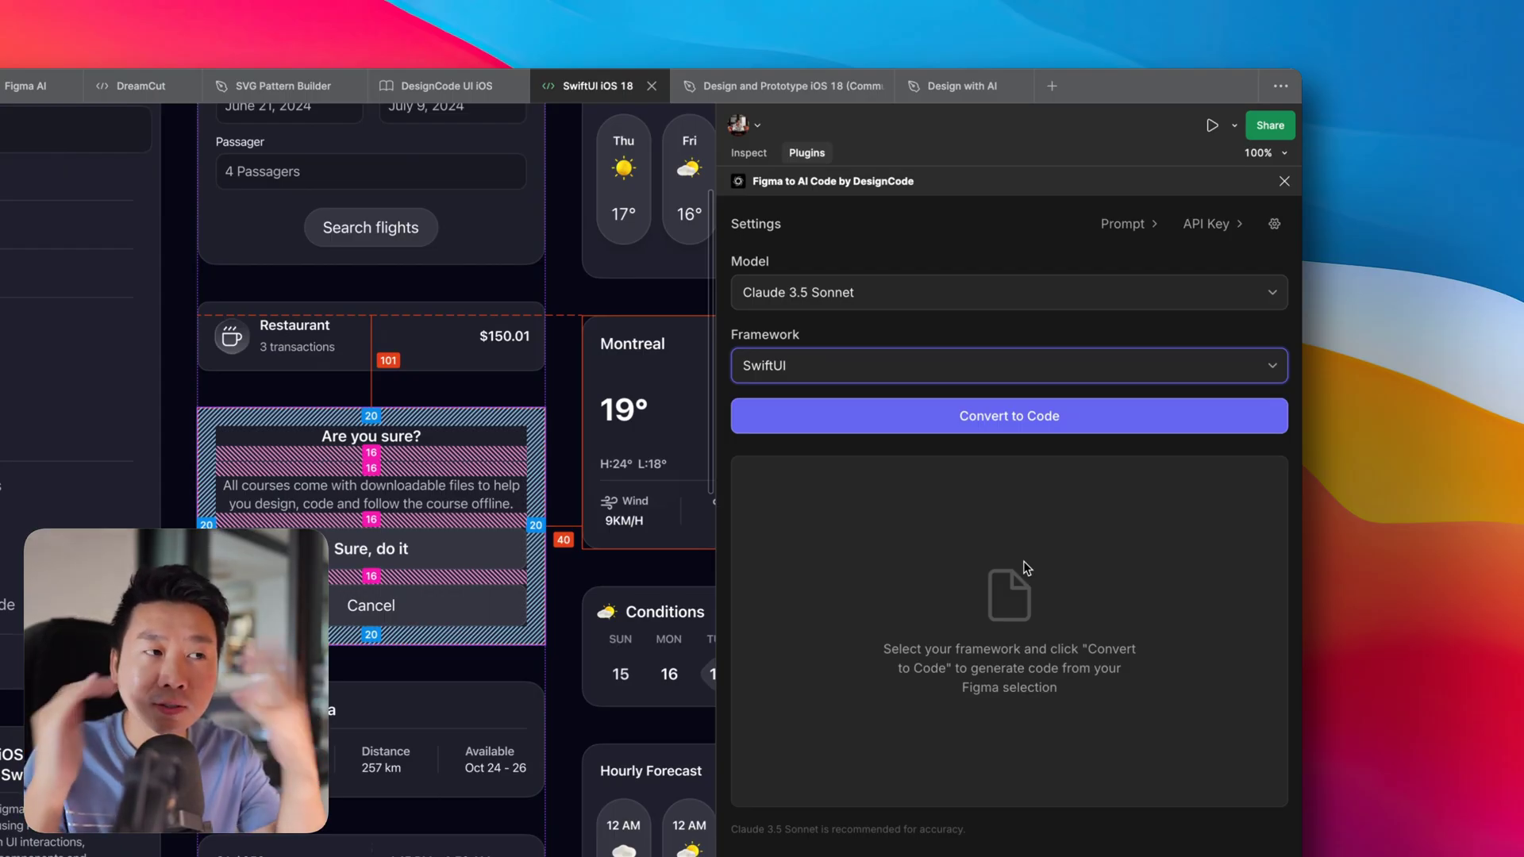
- Pan the canvas and check the Conditions card and the 'Are you sure?' modal card
scroll(569, 540, down, 3)
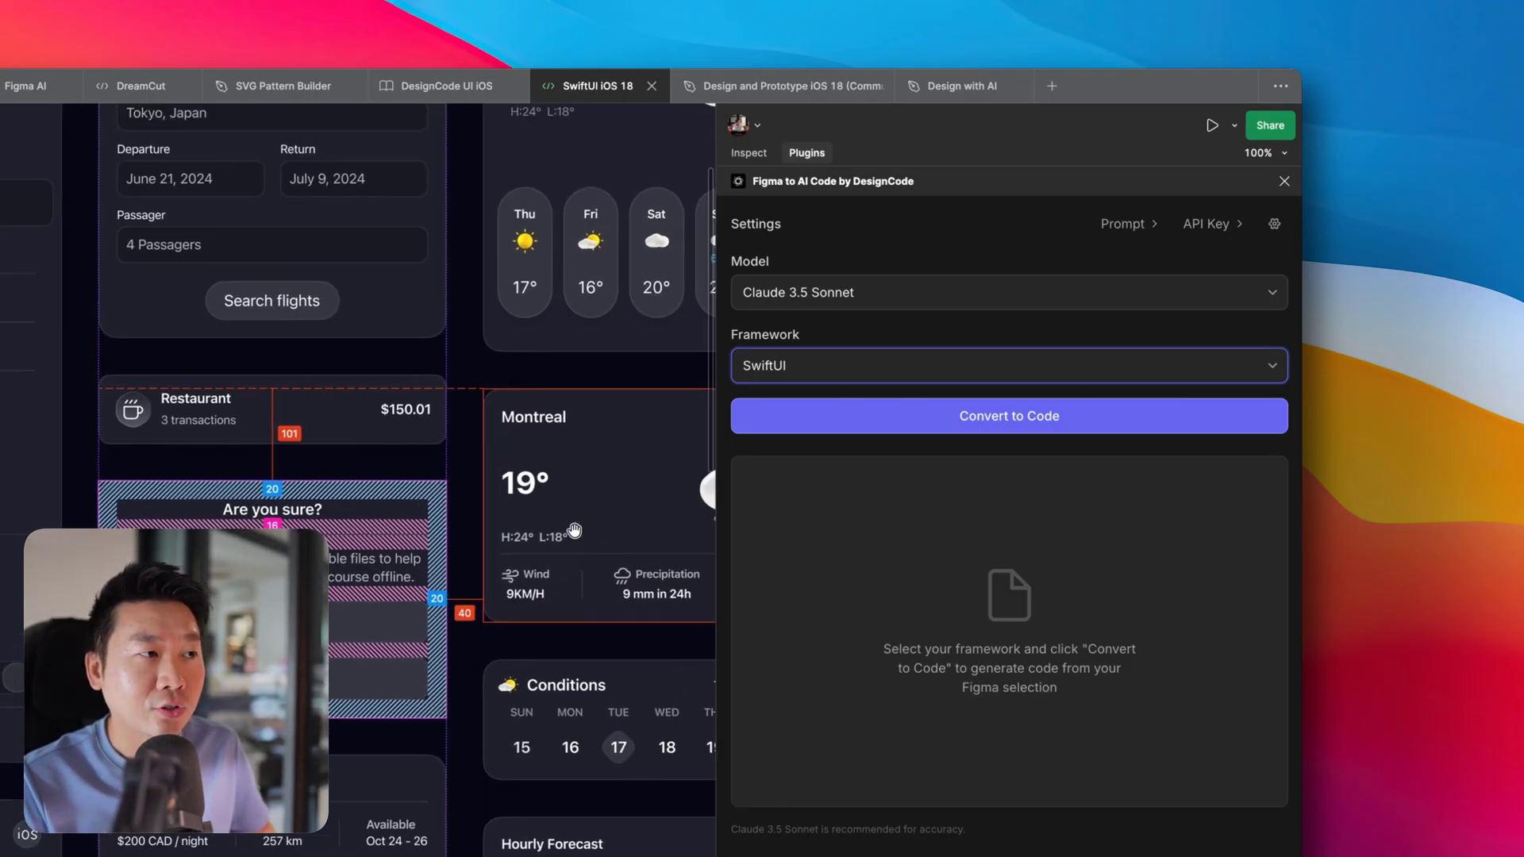
scroll(571, 536, up, 3)
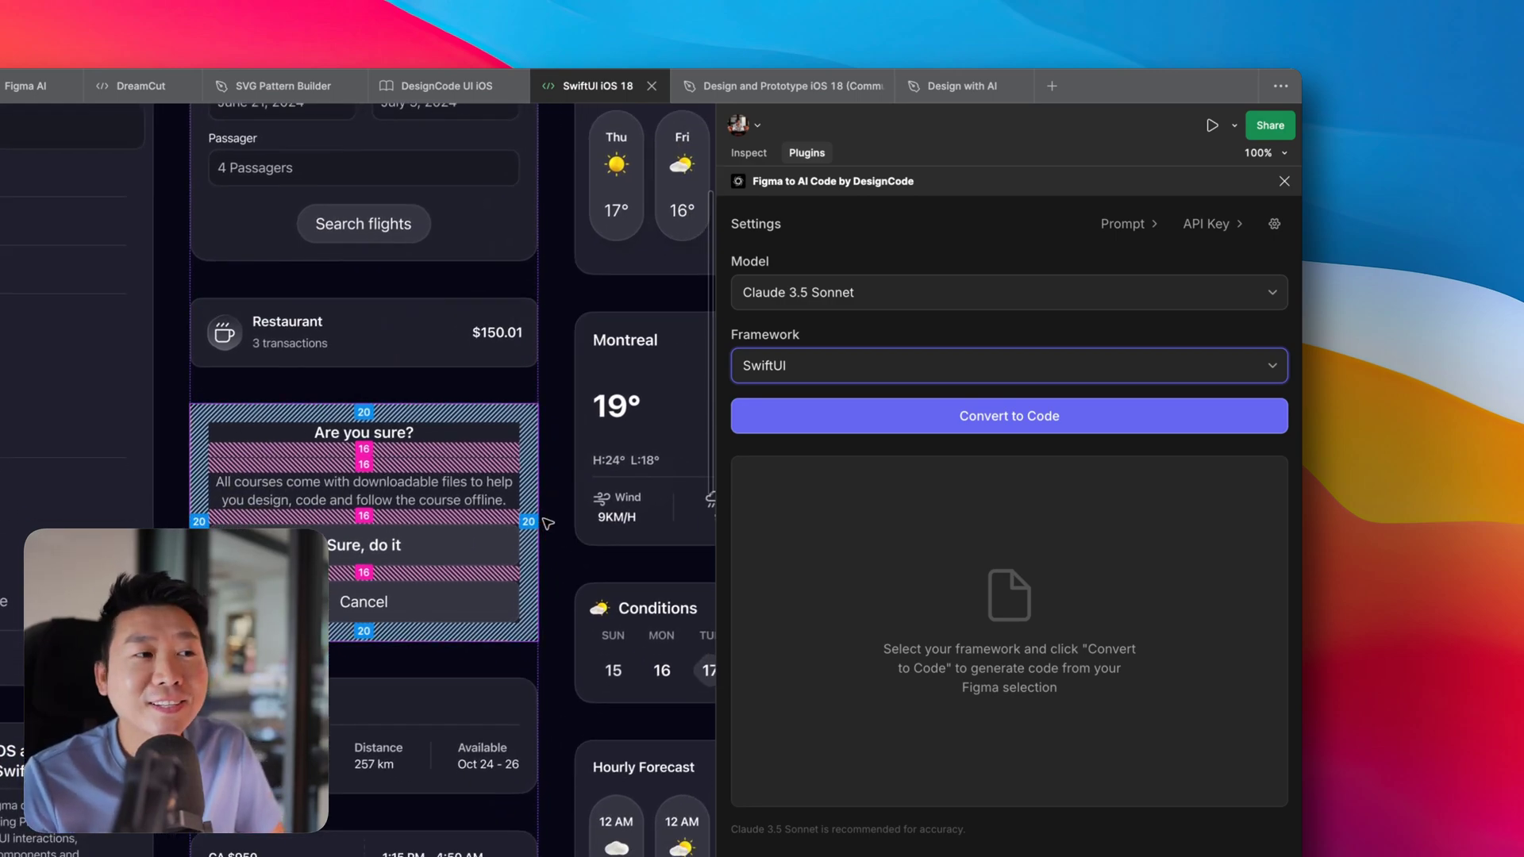
scroll(555, 520, up, 2)
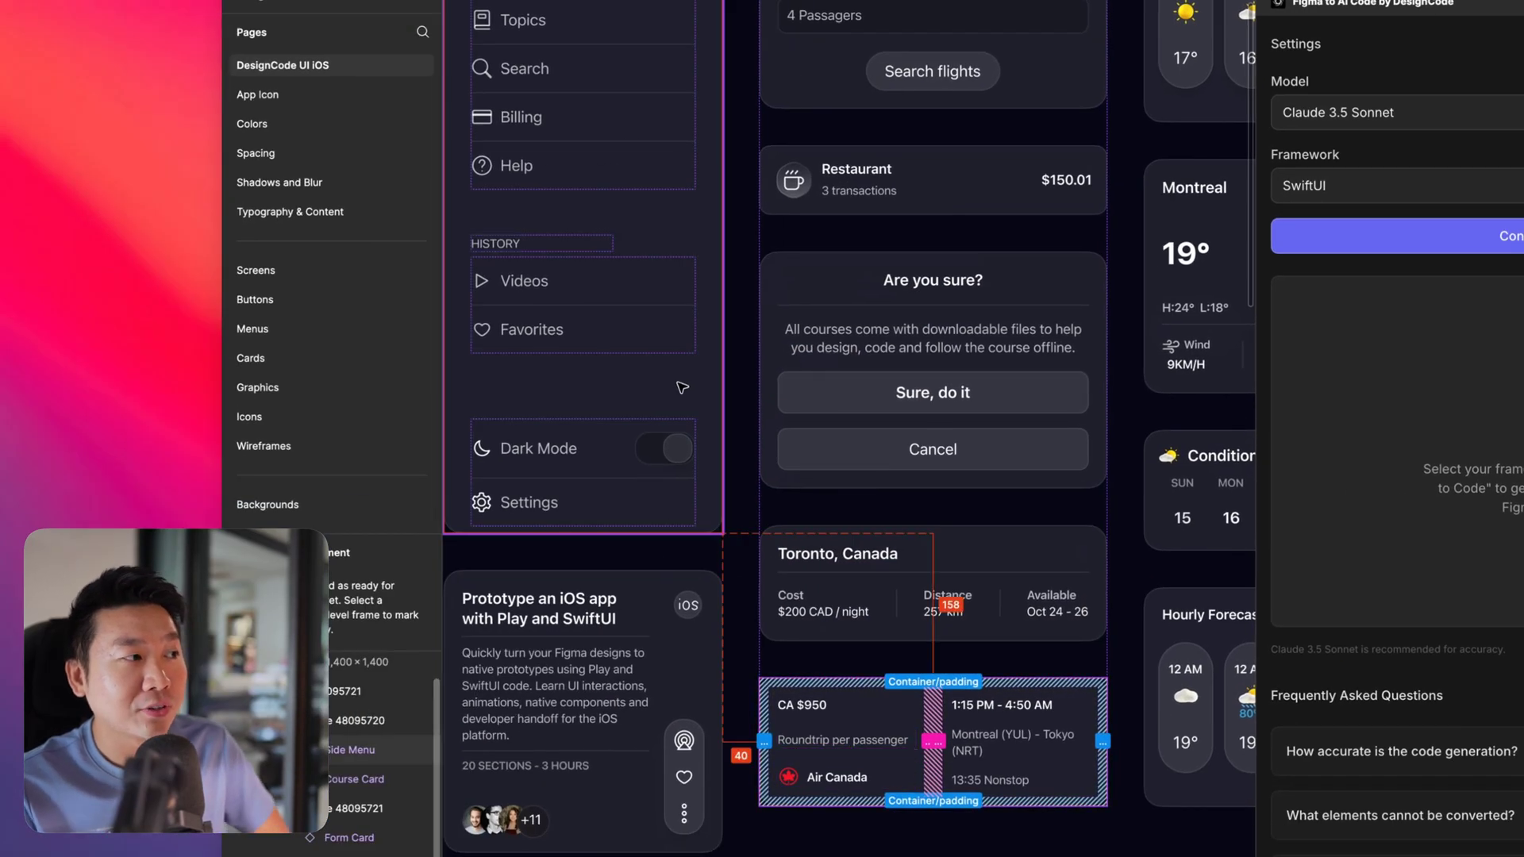
scroll(865, 532, right, 5)
click(939, 488)
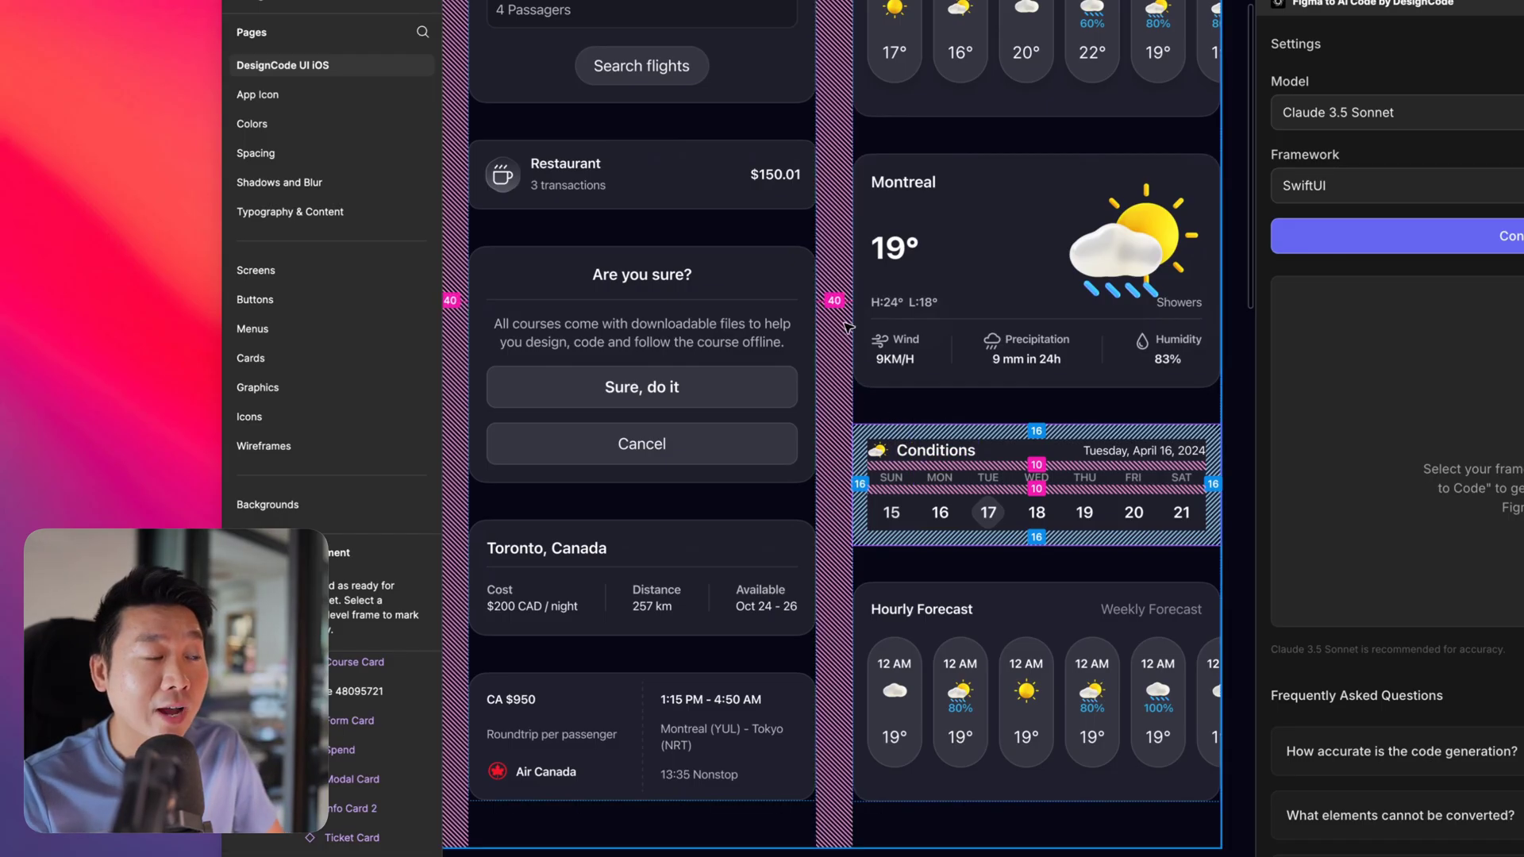
click(769, 345)
- Check the Restaurant spend card, then select the Montreal weather detail card
scroll(769, 345, left, 3)
scroll(769, 345, down, 1)
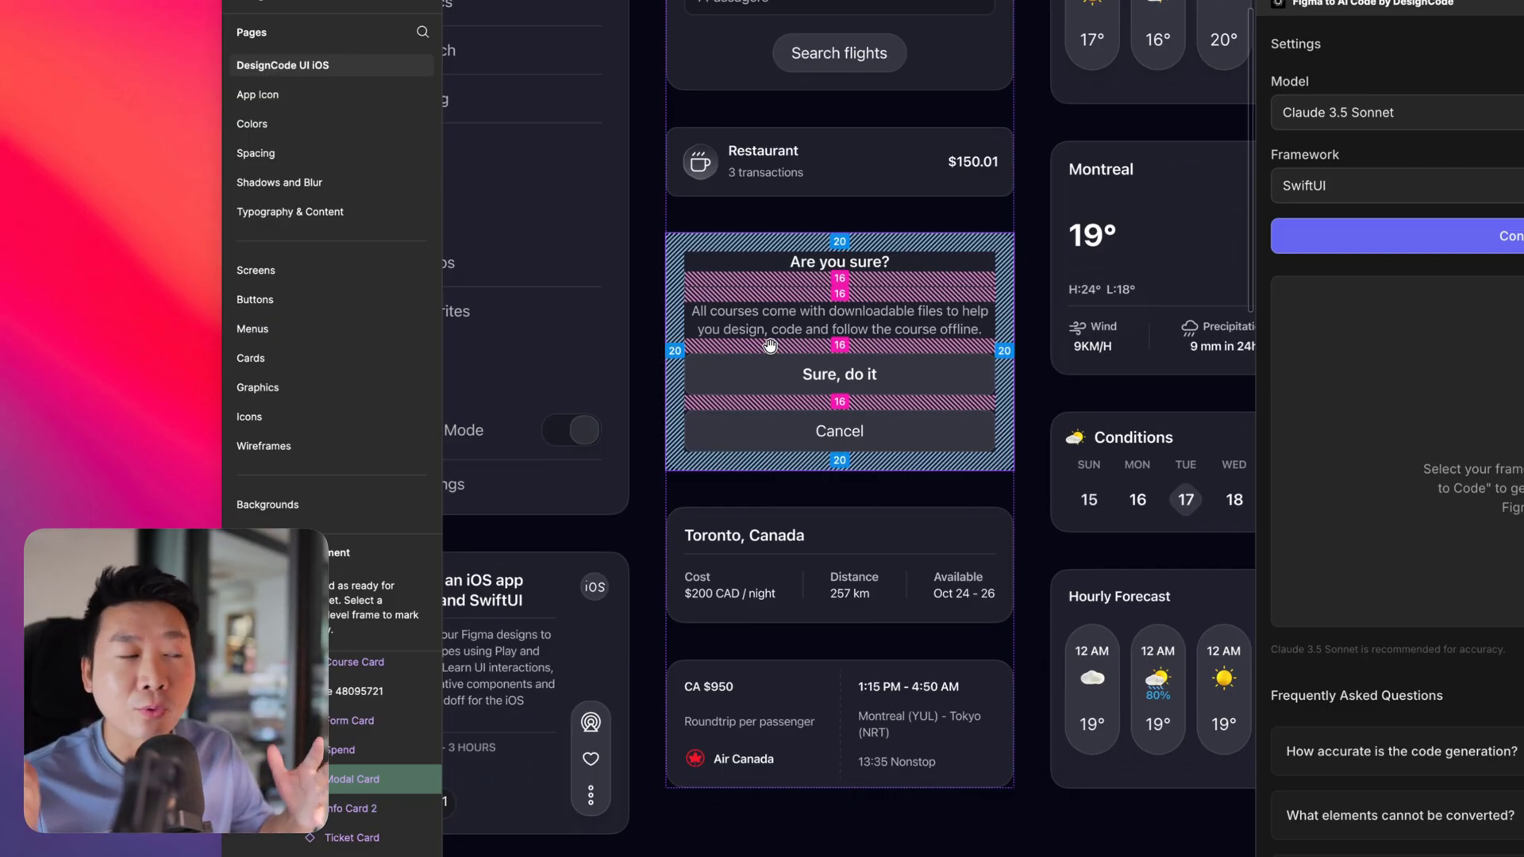
scroll(840, 204, up, 2)
scroll(840, 306, up, 2)
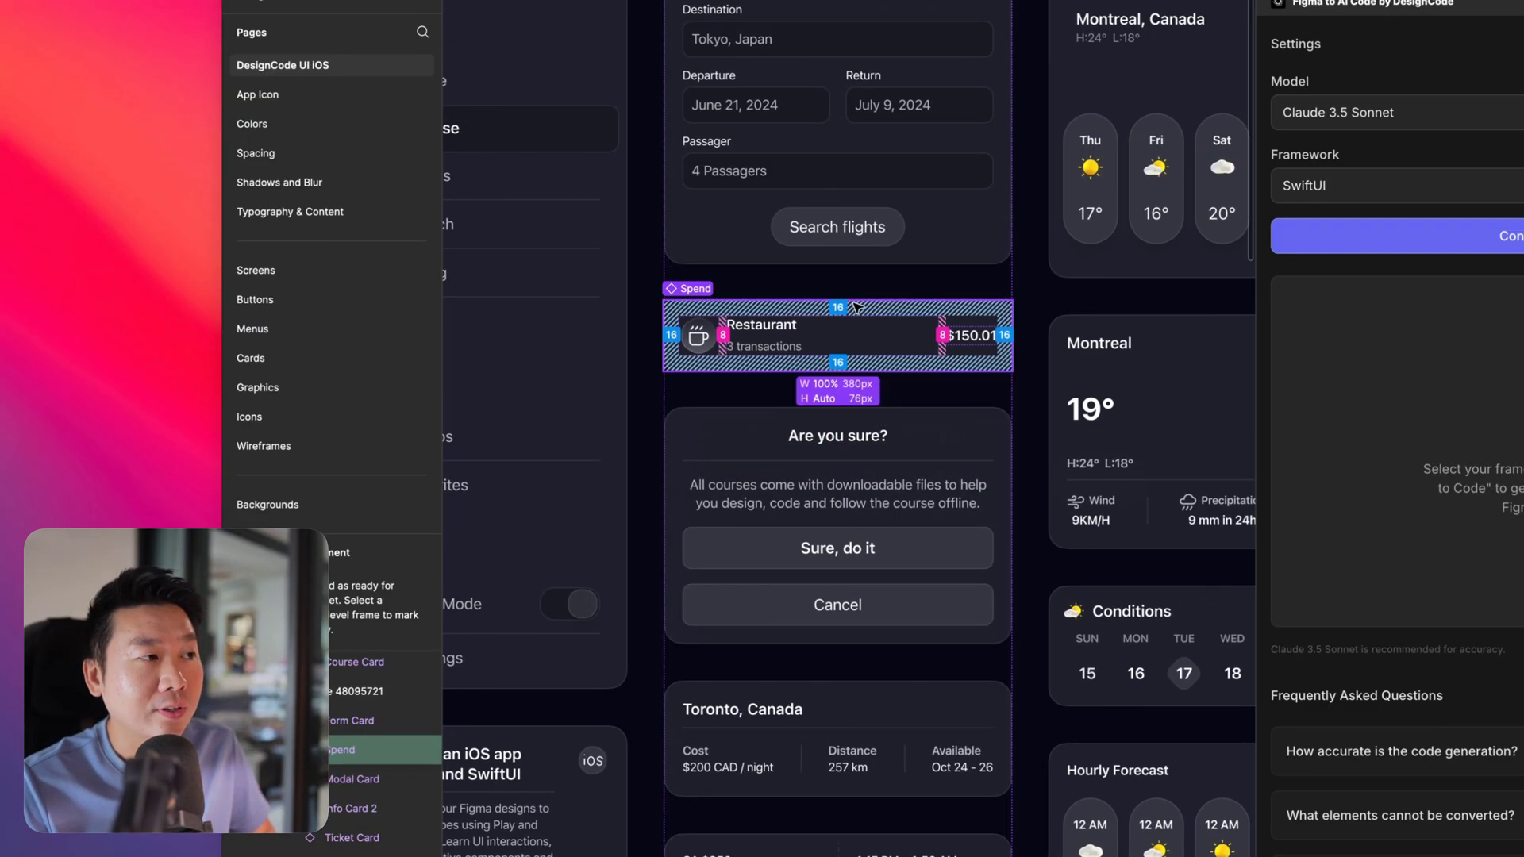
scroll(853, 305, up, 2)
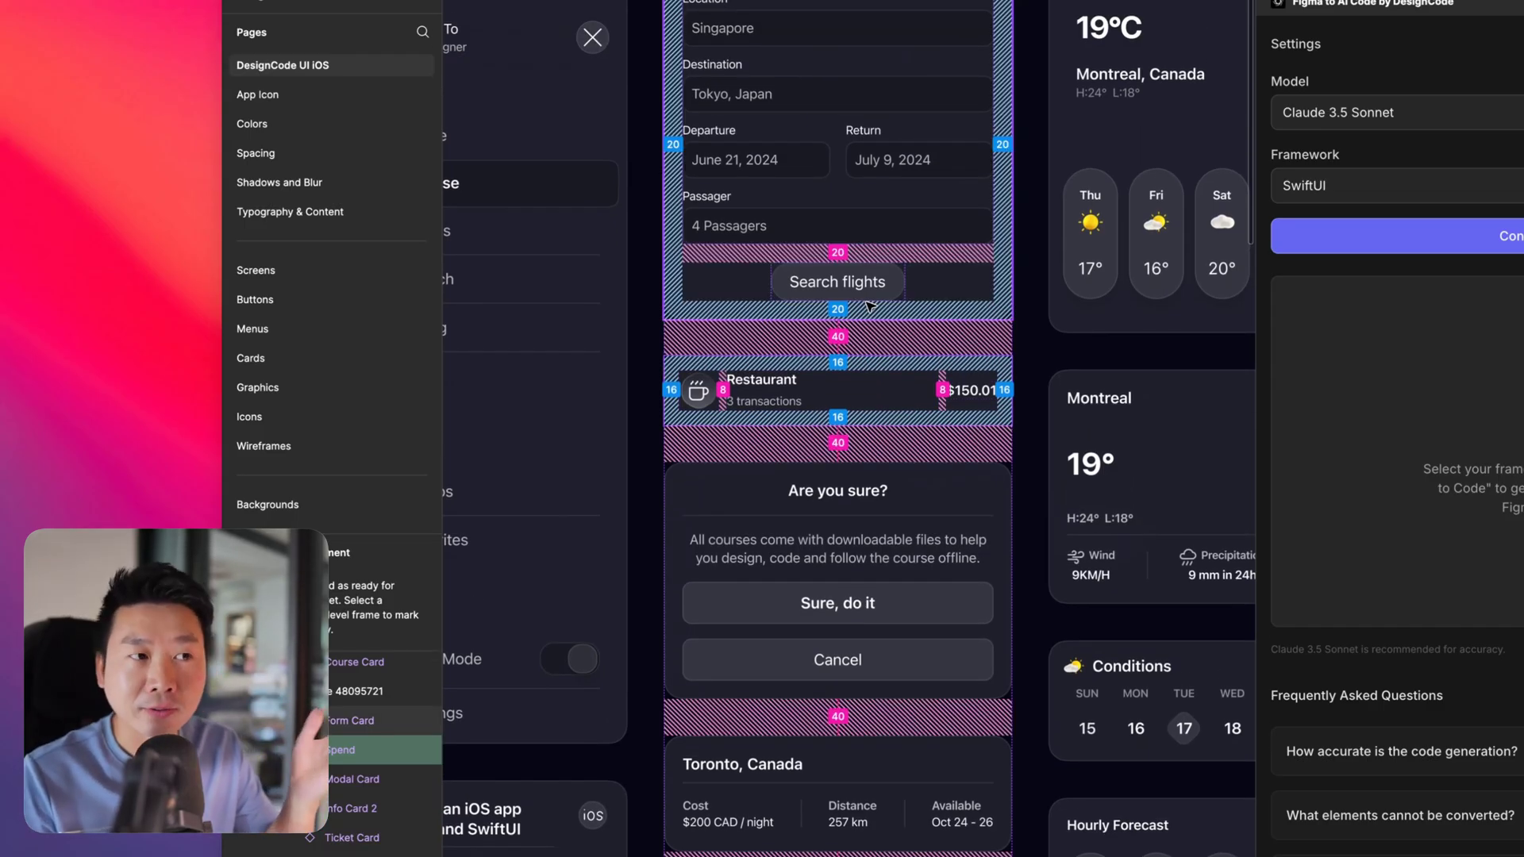
scroll(979, 112, right, 3)
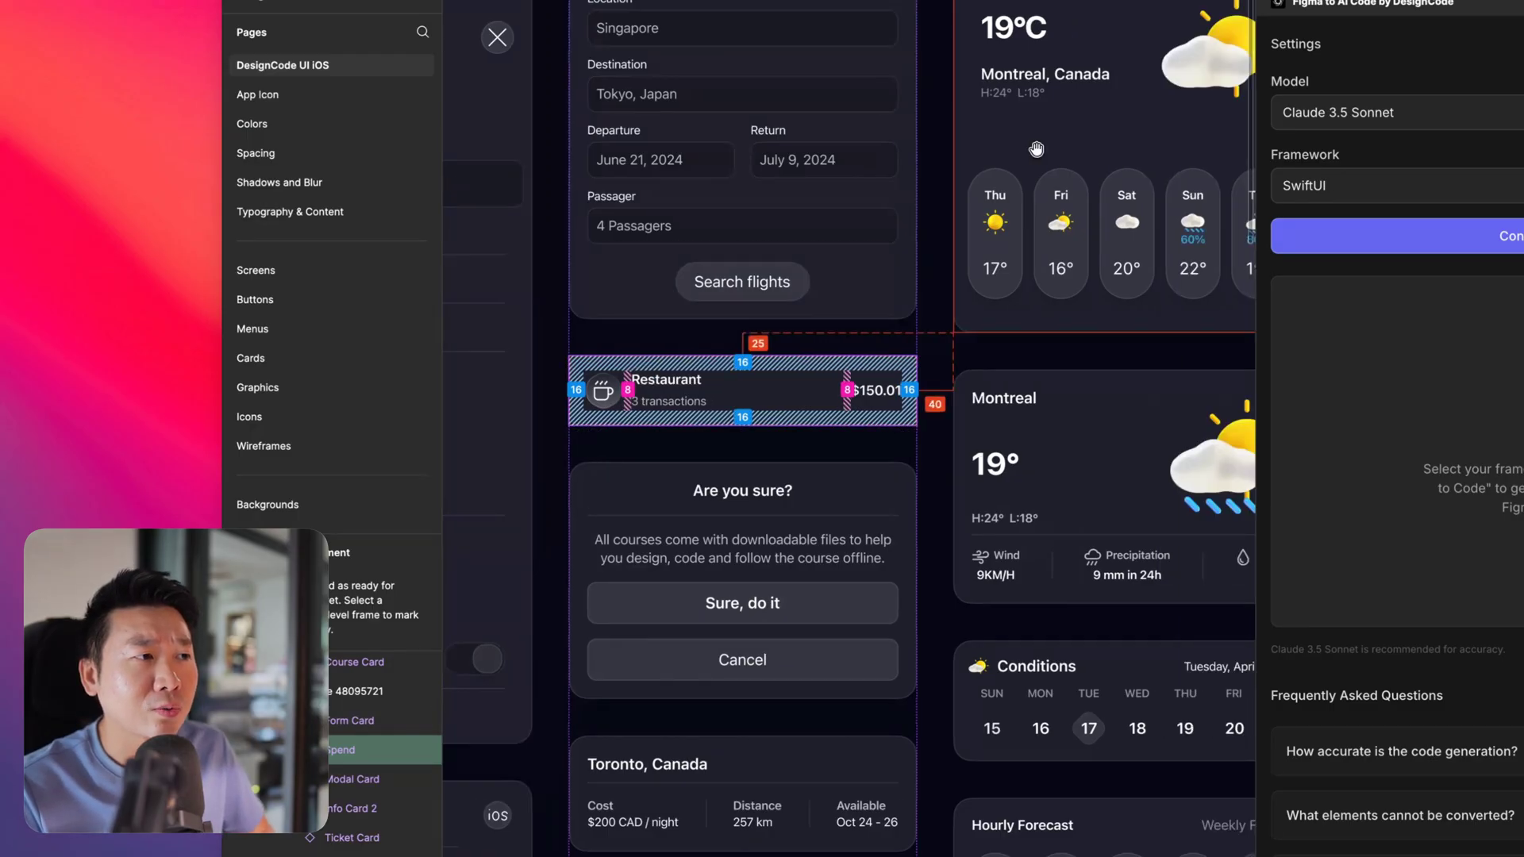
scroll(979, 112, right, 3)
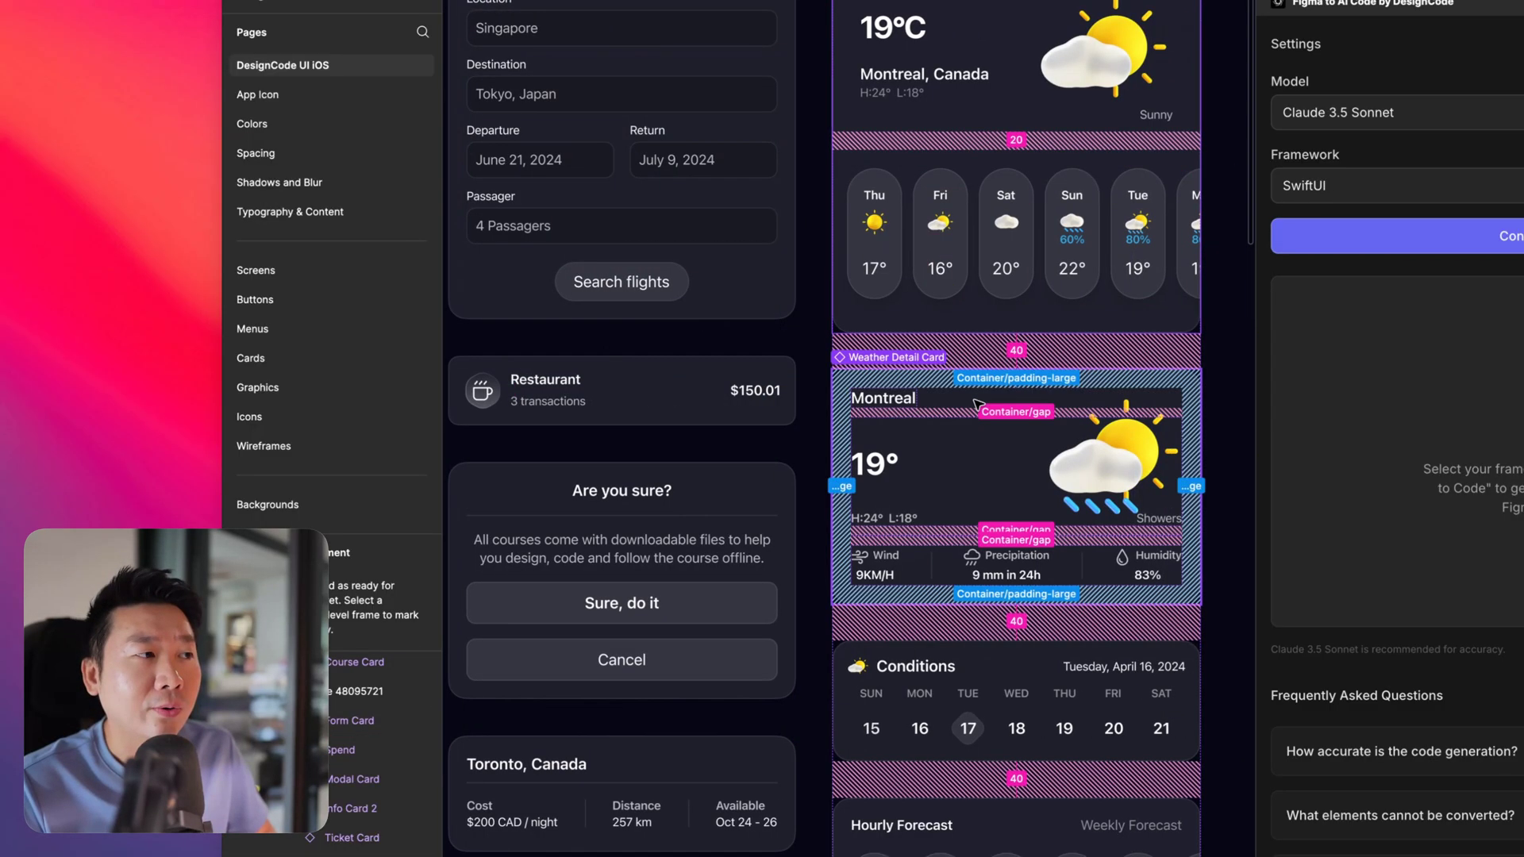
scroll(978, 417, left, 4)
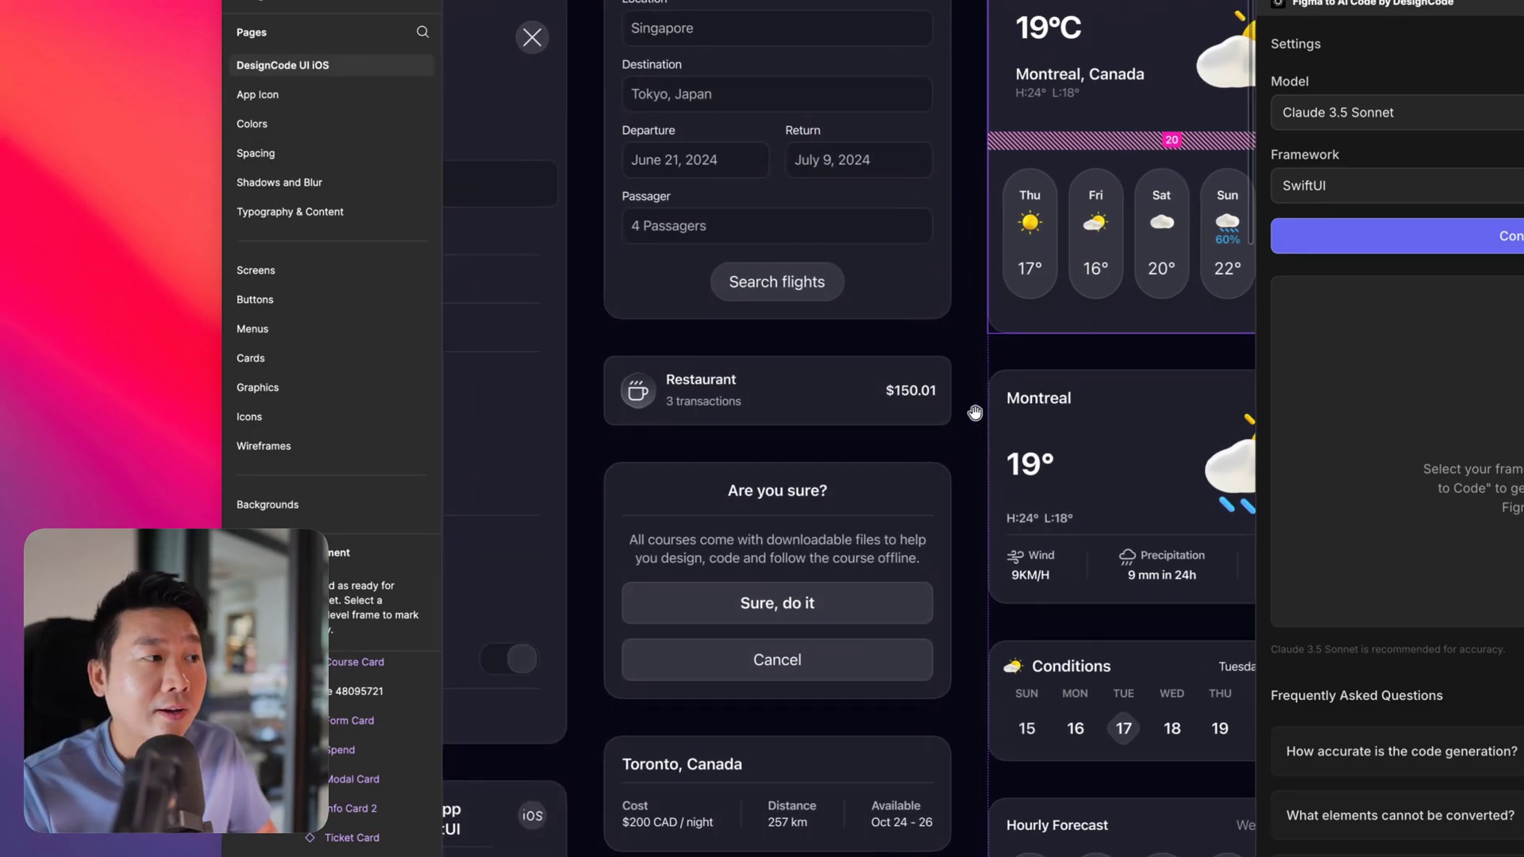
scroll(975, 412, left, 4)
scroll(974, 405, left, 4)
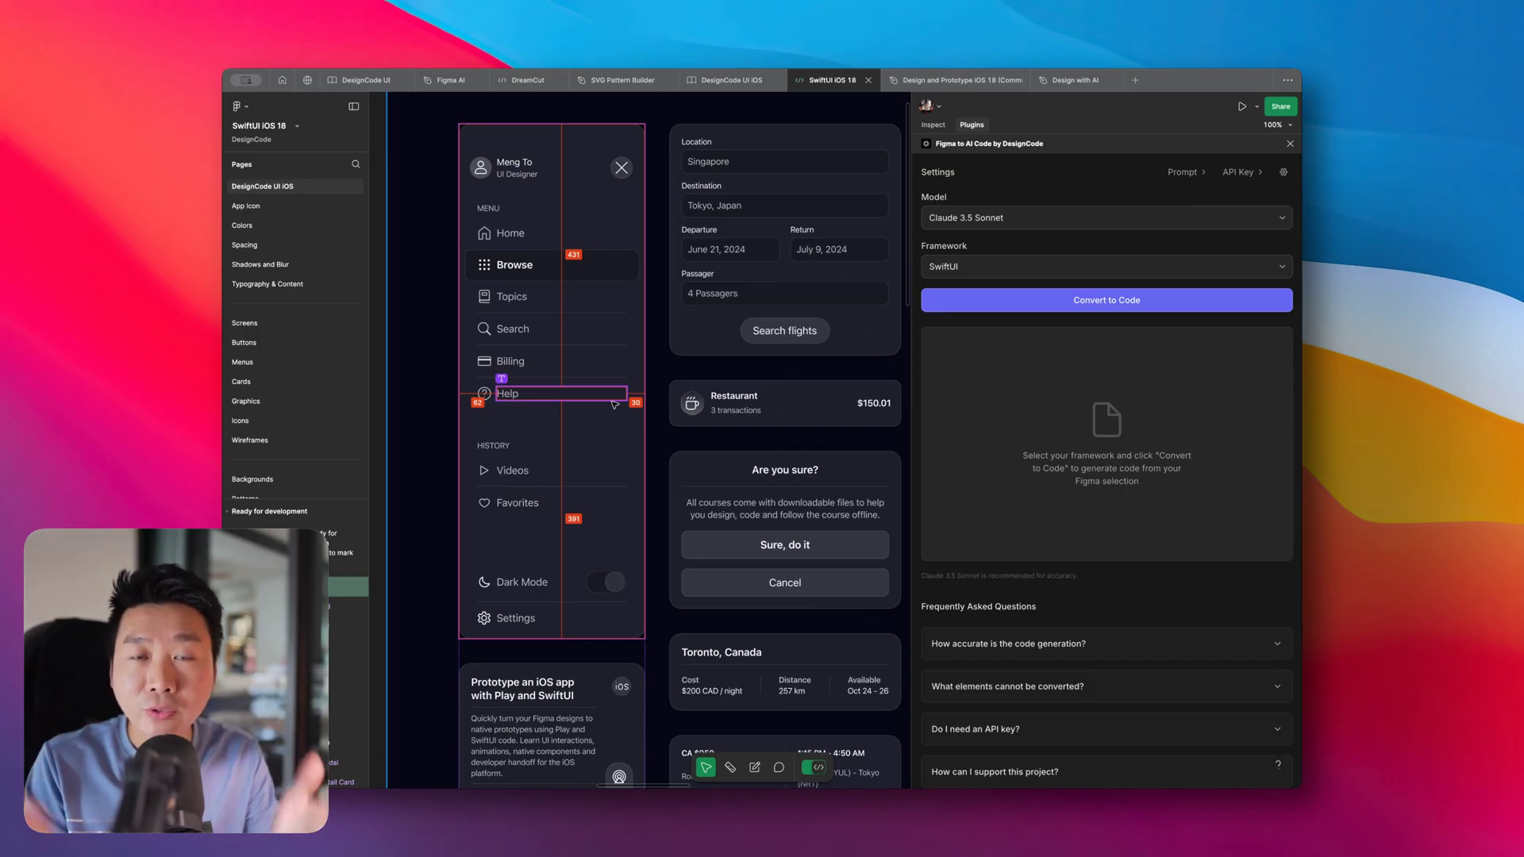
click(865, 400)
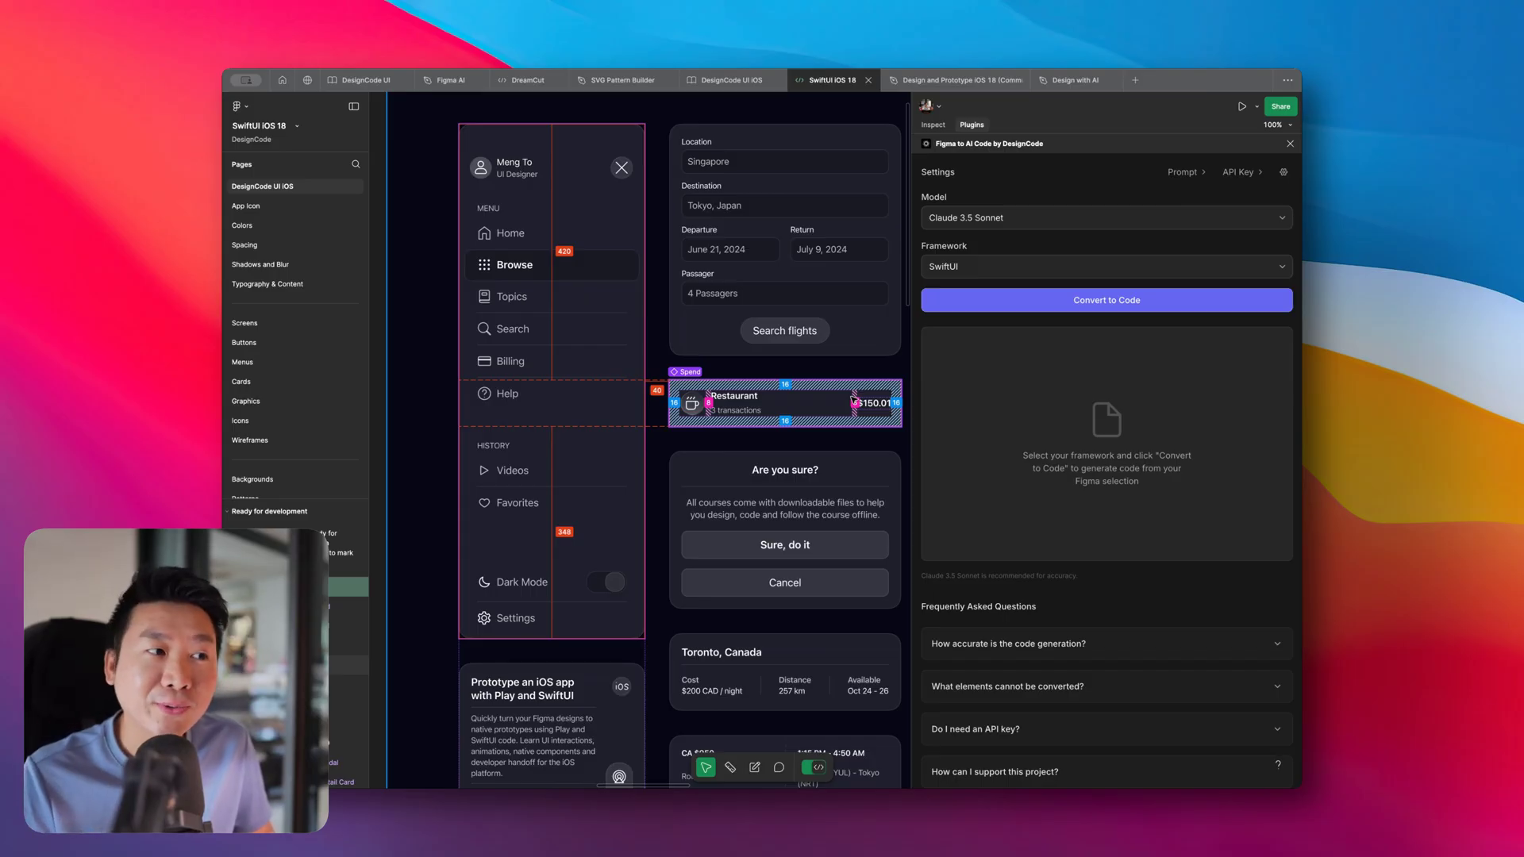
scroll(842, 410, right, 3)
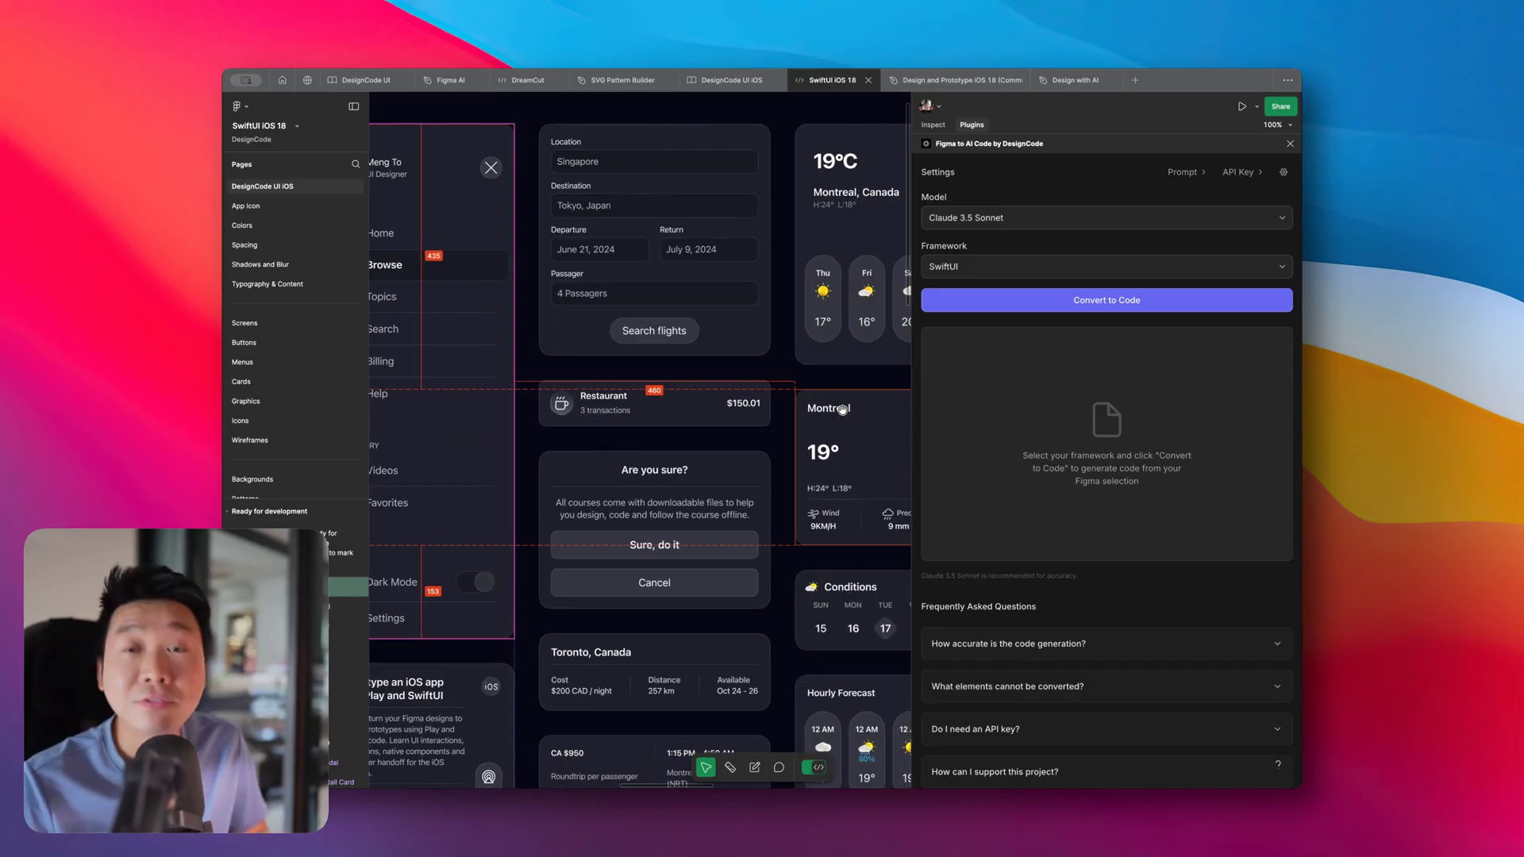
click(816, 452)
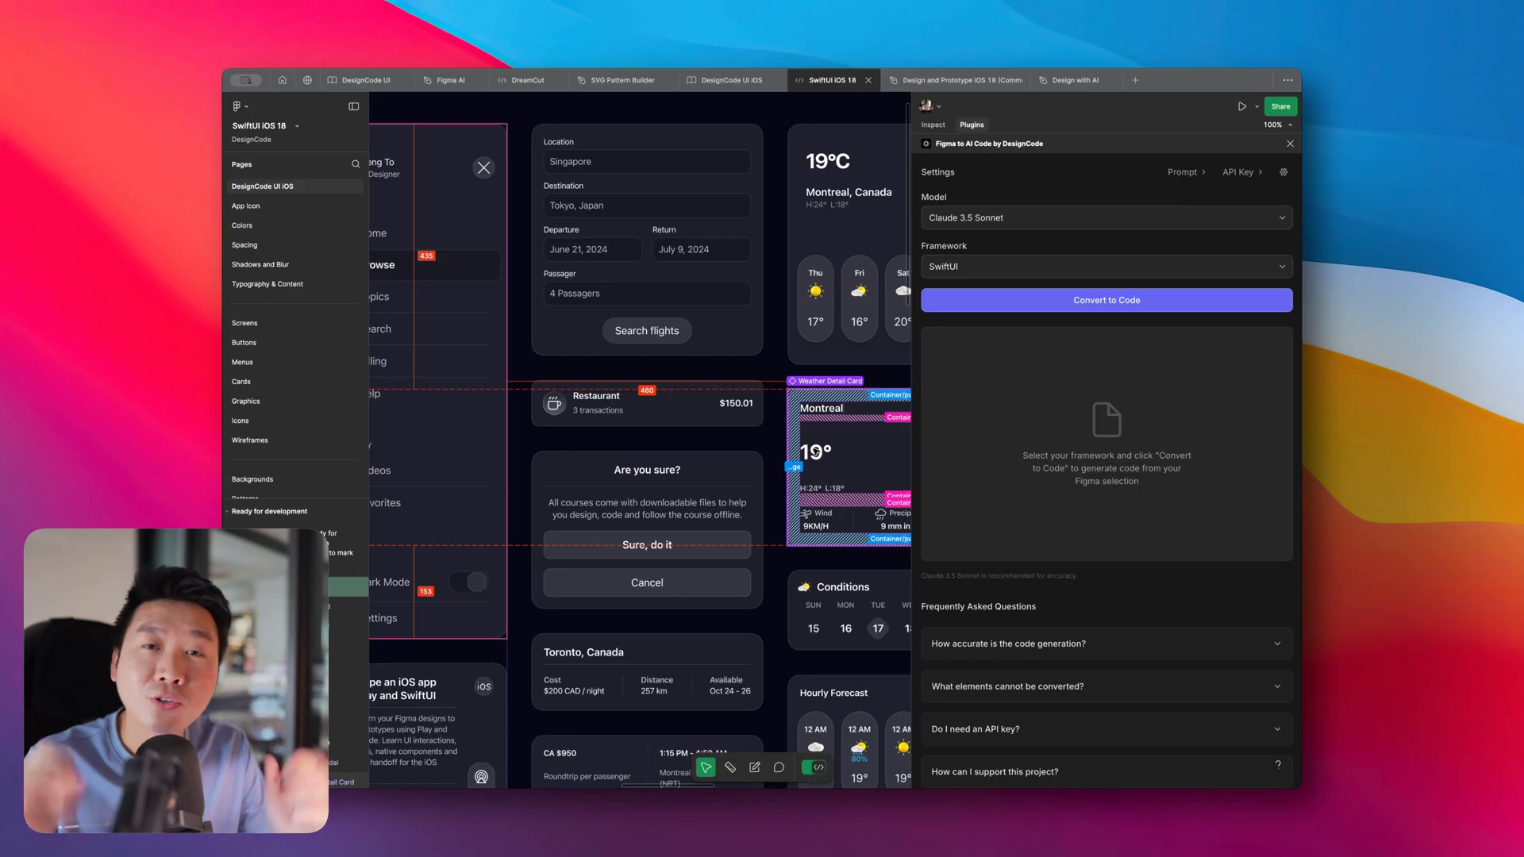